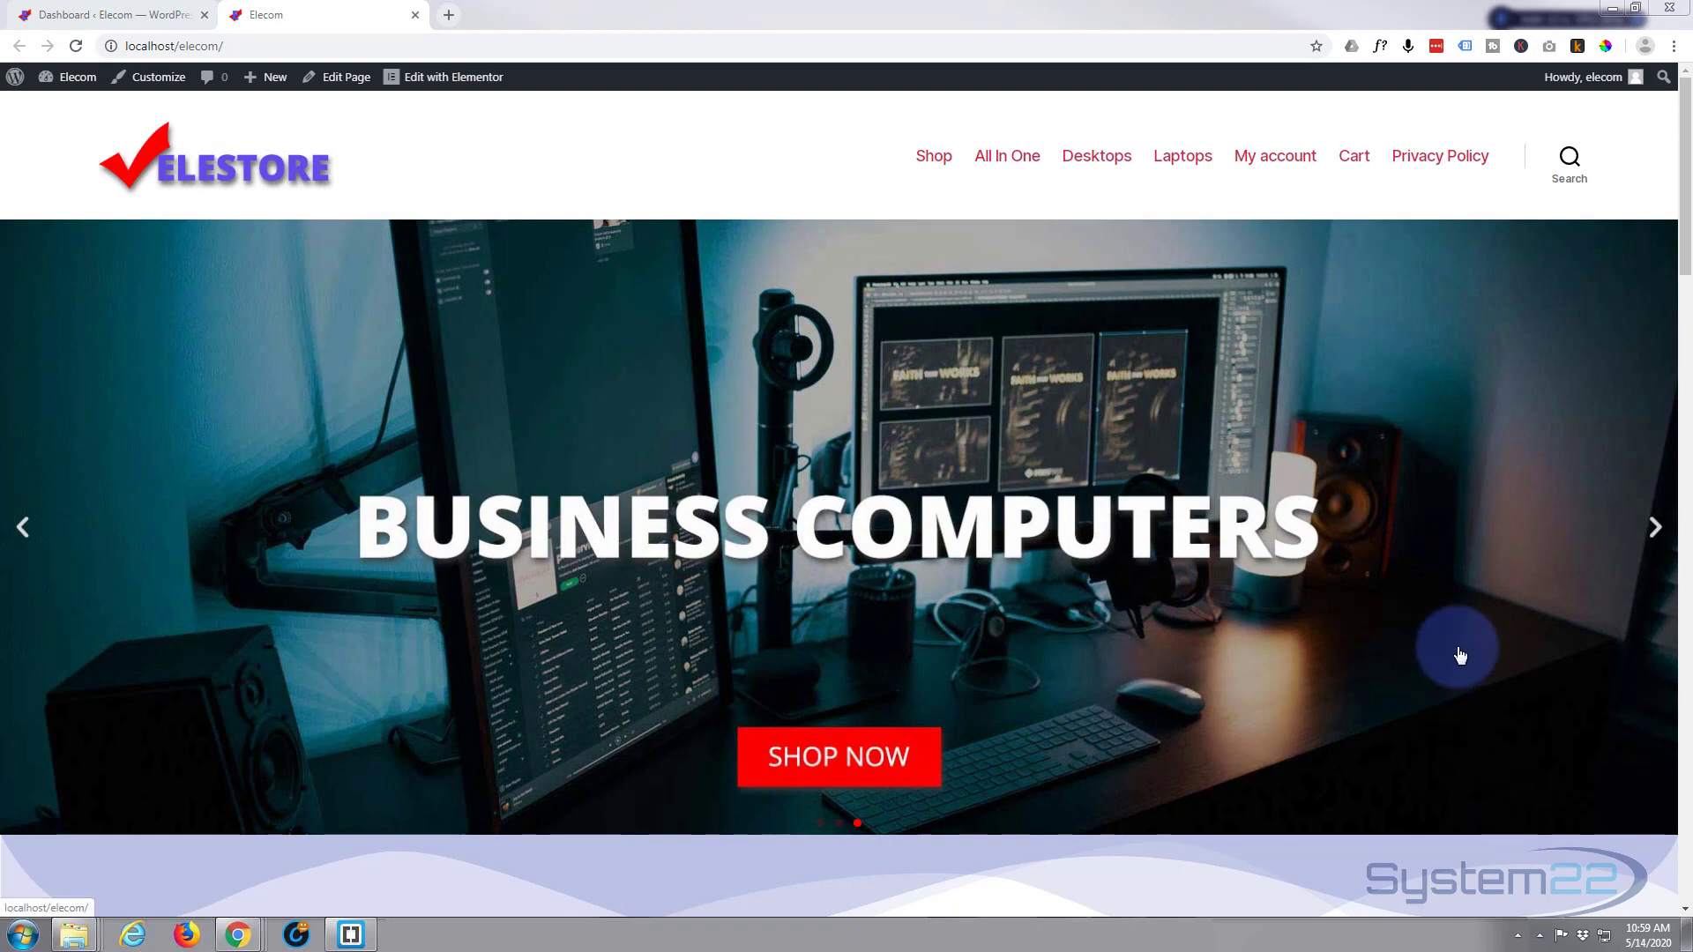
Examine the store's home page from the hero slider through the desktop sale and Top Selling products sections
{"action": "left_click", "coordinate": [1461, 653]}
{"action": "scroll", "coordinate": [1461, 653], "scroll_direction": "down", "scroll_amount": 10}
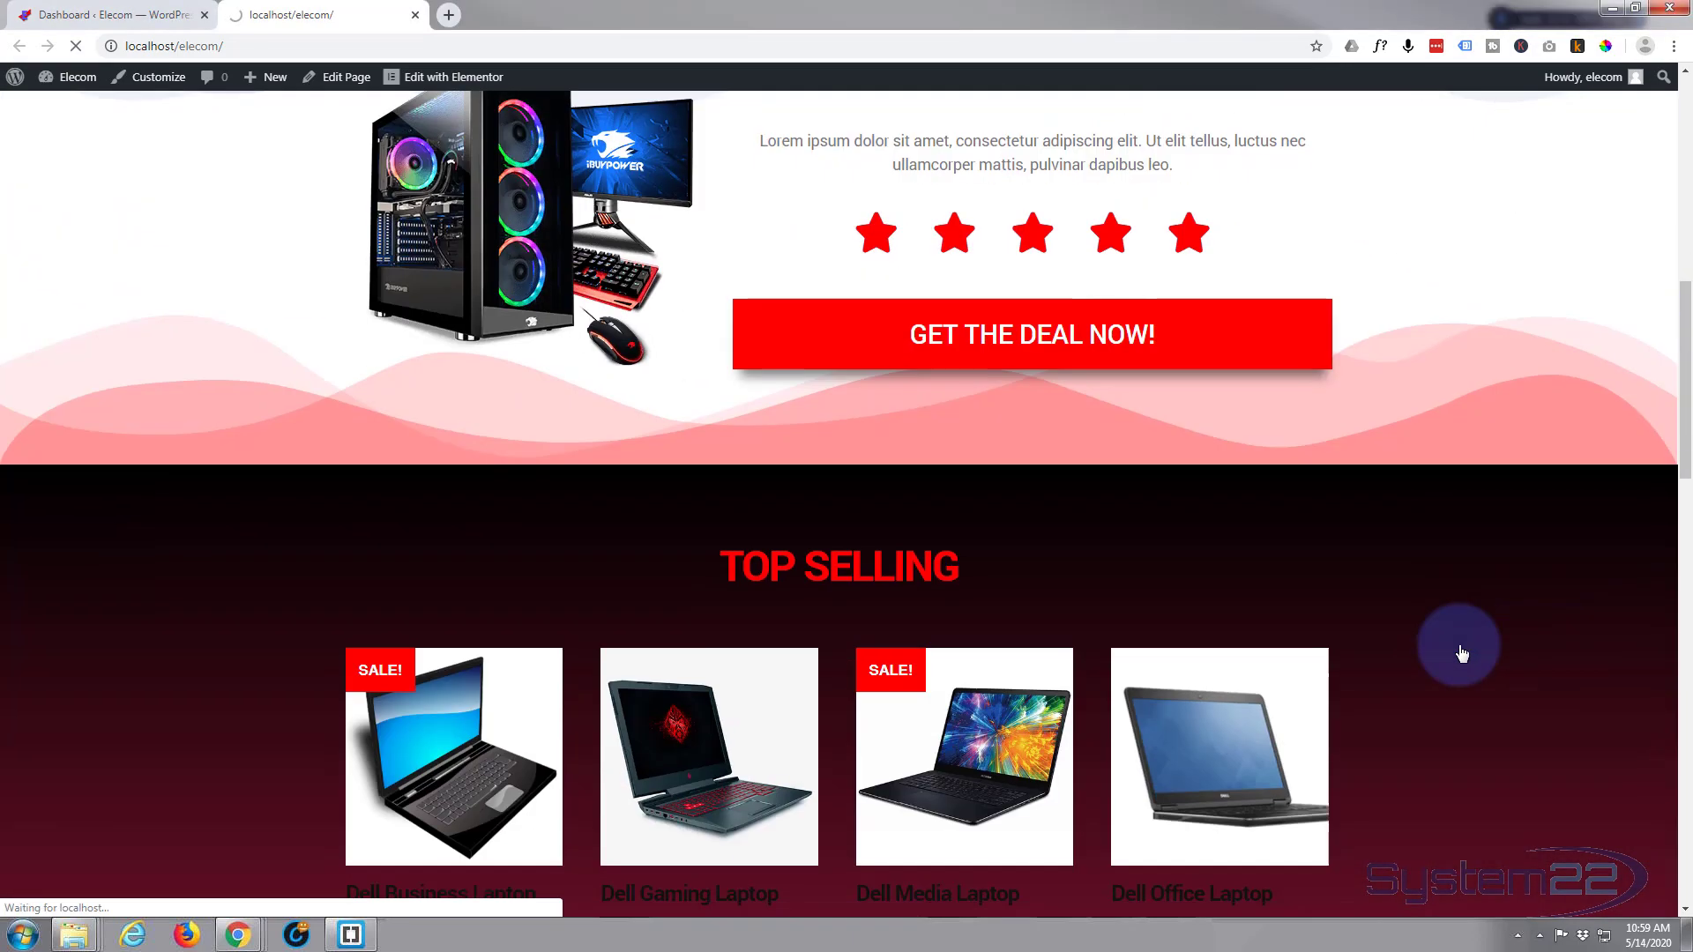
{"action": "scroll", "coordinate": [1461, 653], "scroll_direction": "down", "scroll_amount": 3}
{"action": "scroll", "coordinate": [1461, 653], "scroll_direction": "down", "scroll_amount": 15}
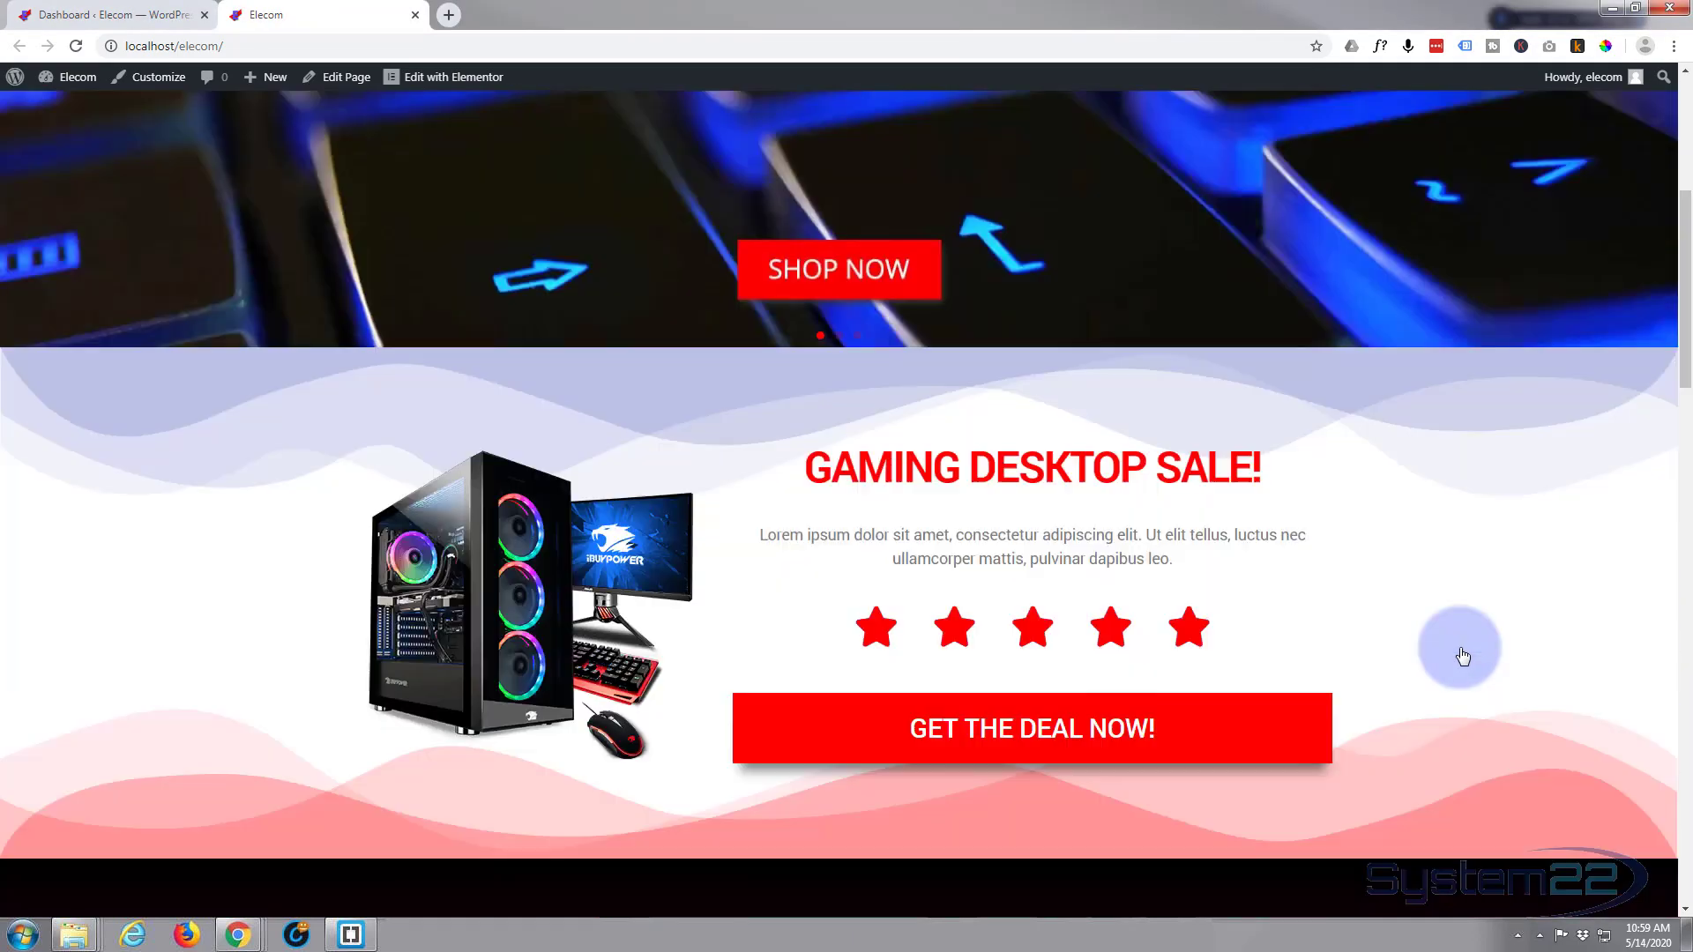
{"action": "scroll", "coordinate": [1461, 653], "scroll_direction": "down", "scroll_amount": 5}
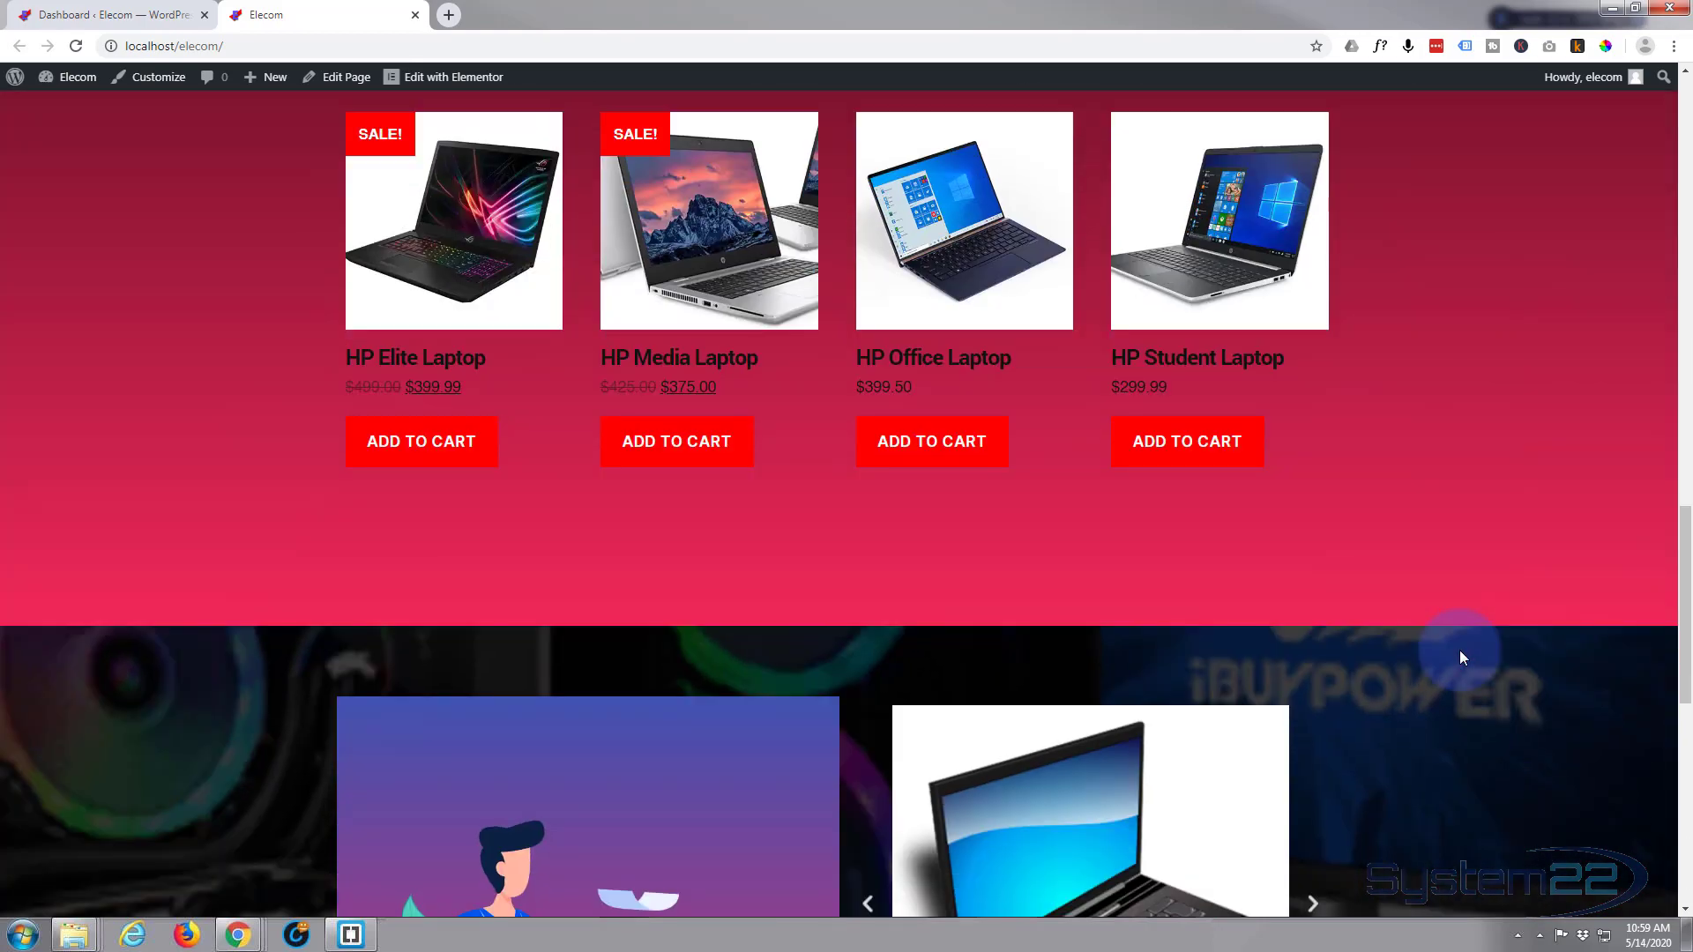
{"action": "scroll", "coordinate": [1460, 652], "scroll_direction": "up", "scroll_amount": 7}
{"action": "scroll", "coordinate": [1459, 649], "scroll_direction": "up", "scroll_amount": 12}
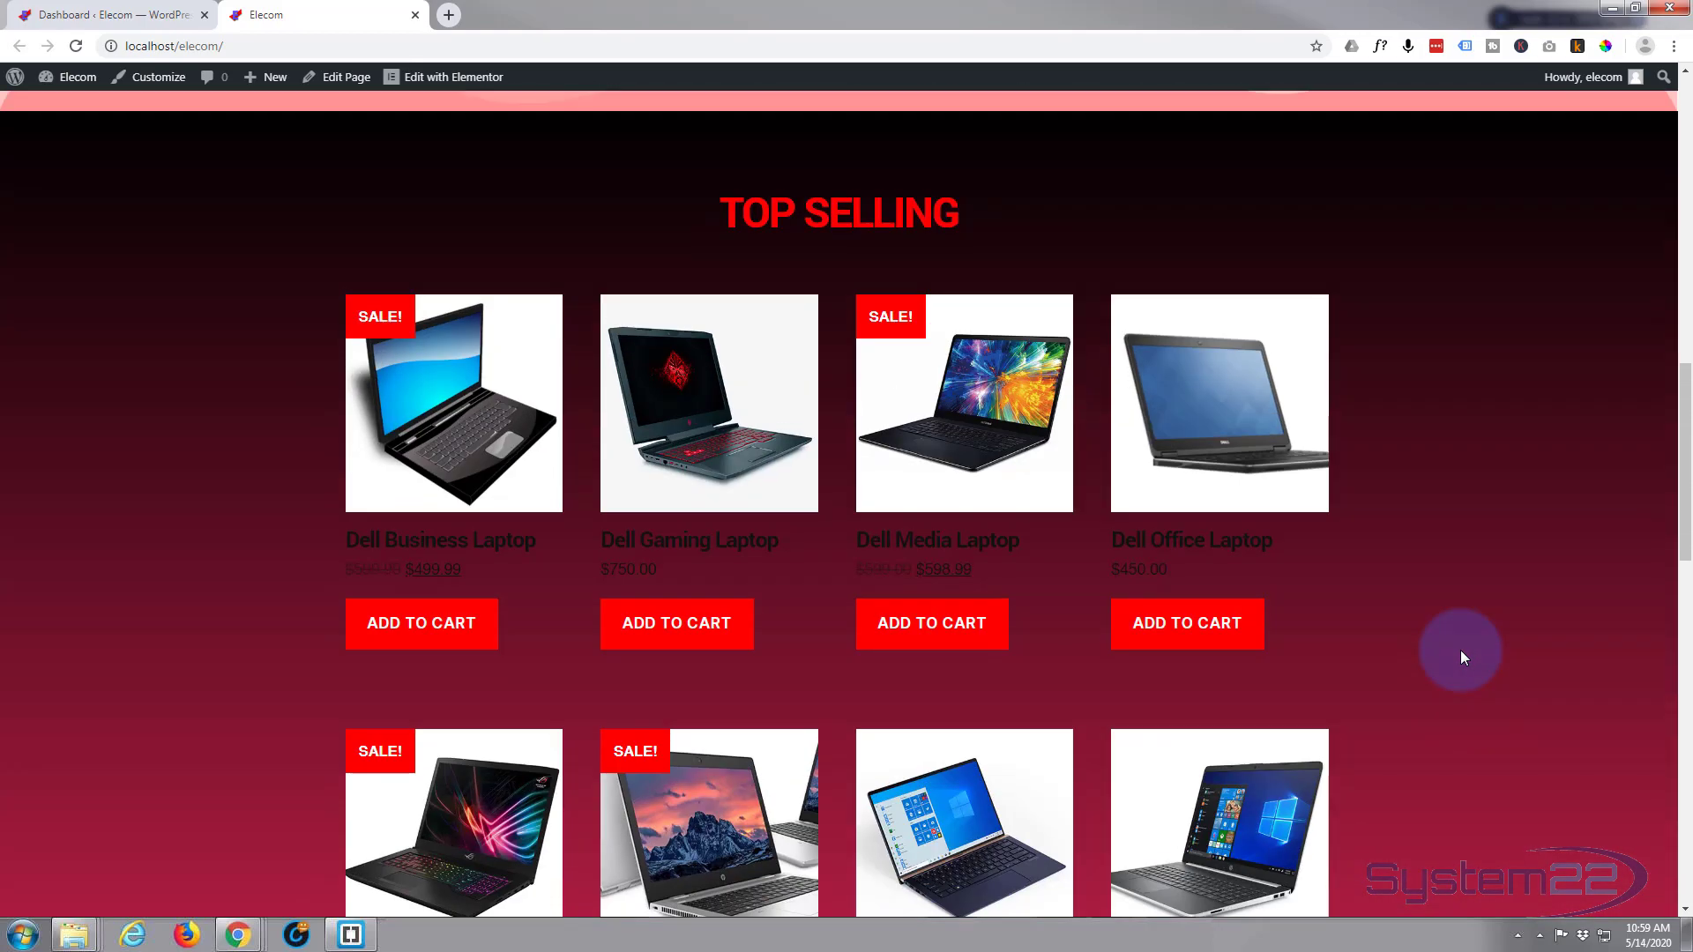
{"action": "scroll", "coordinate": [1466, 659], "scroll_direction": "up", "scroll_amount": 2}
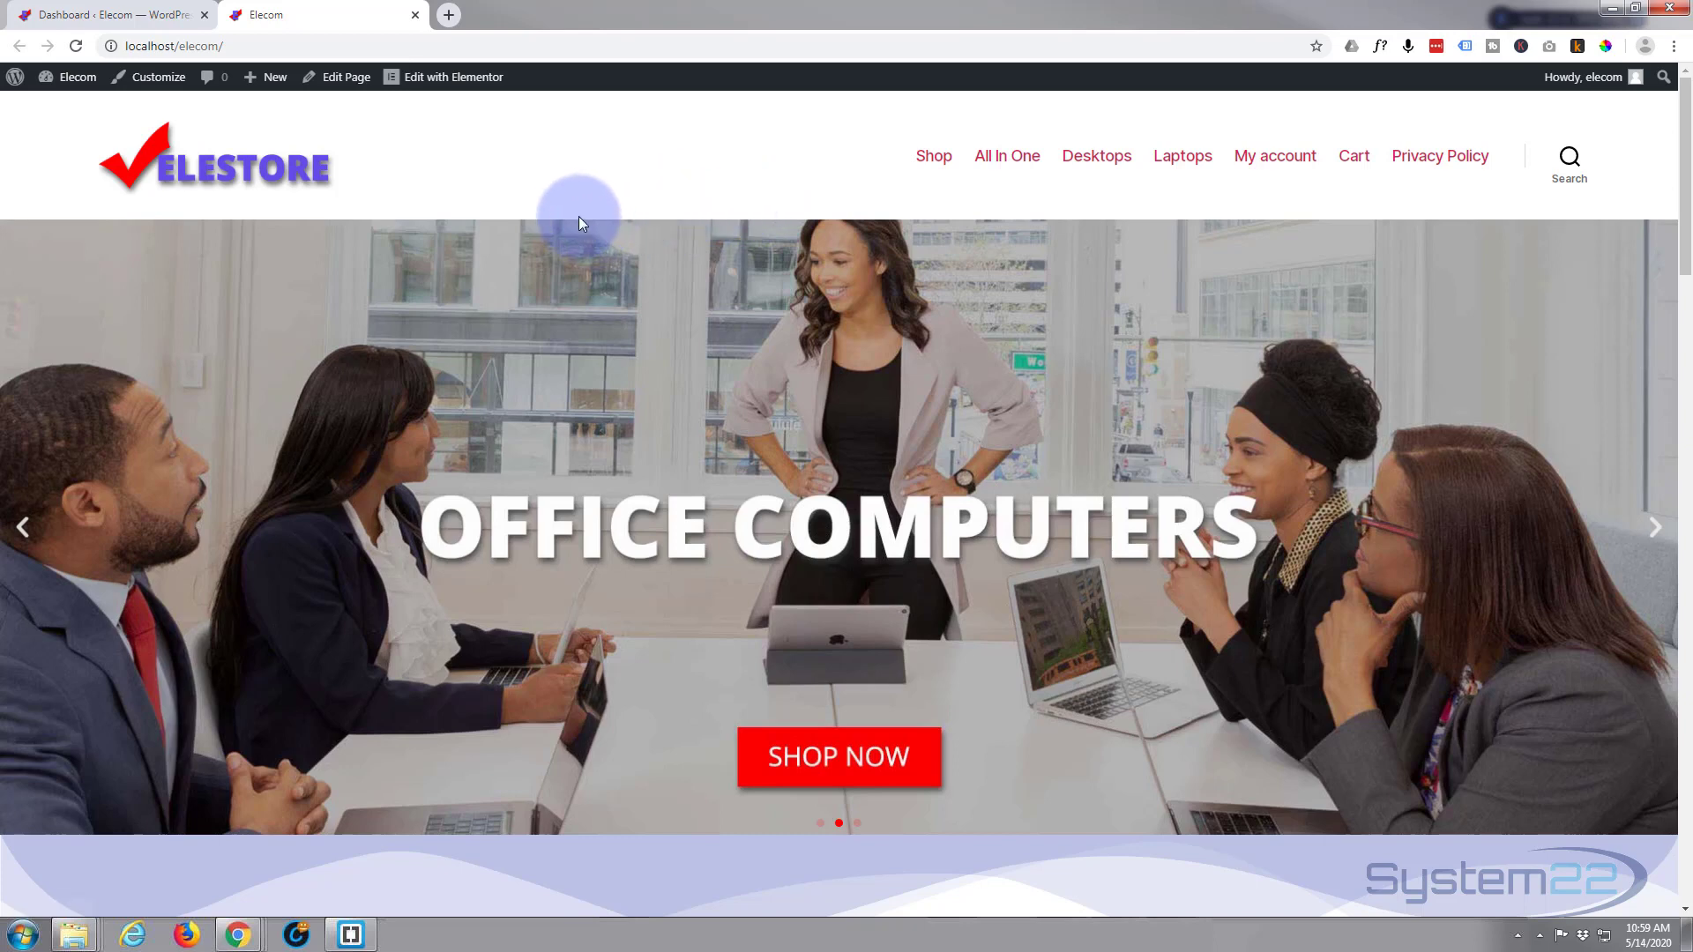
Find the Contact Form 7 plugin from the WordPress dashboard, then install and activate it
{"action": "left_click", "coordinate": [147, 14]}
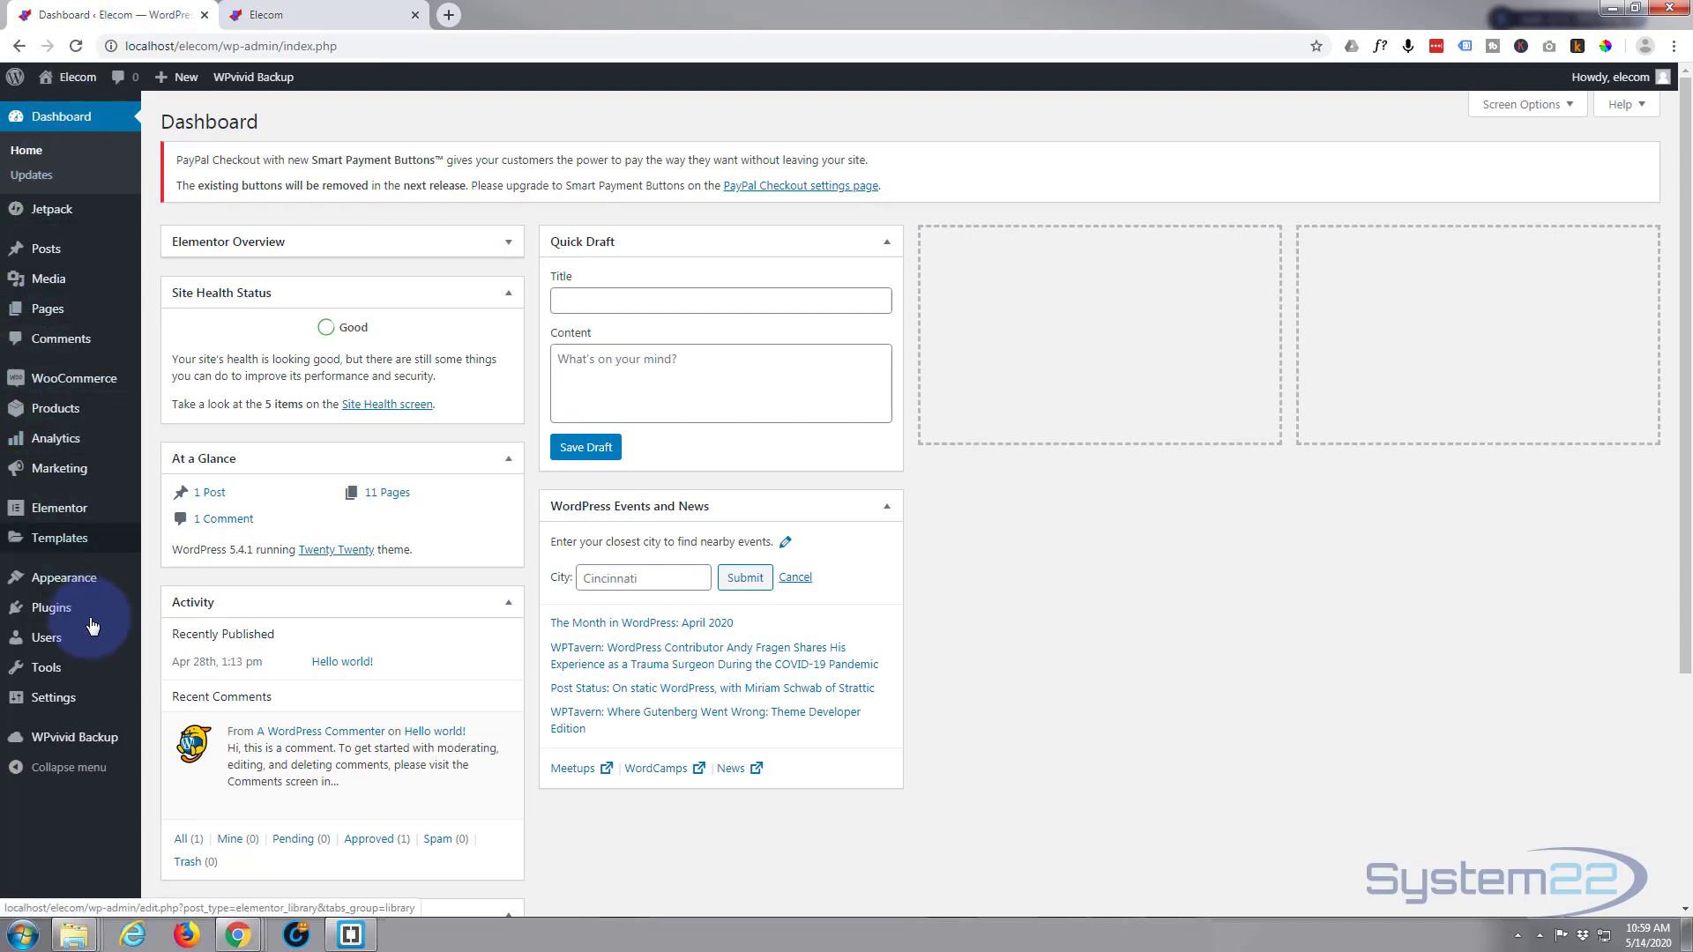
{"action": "left_click", "coordinate": [49, 613]}
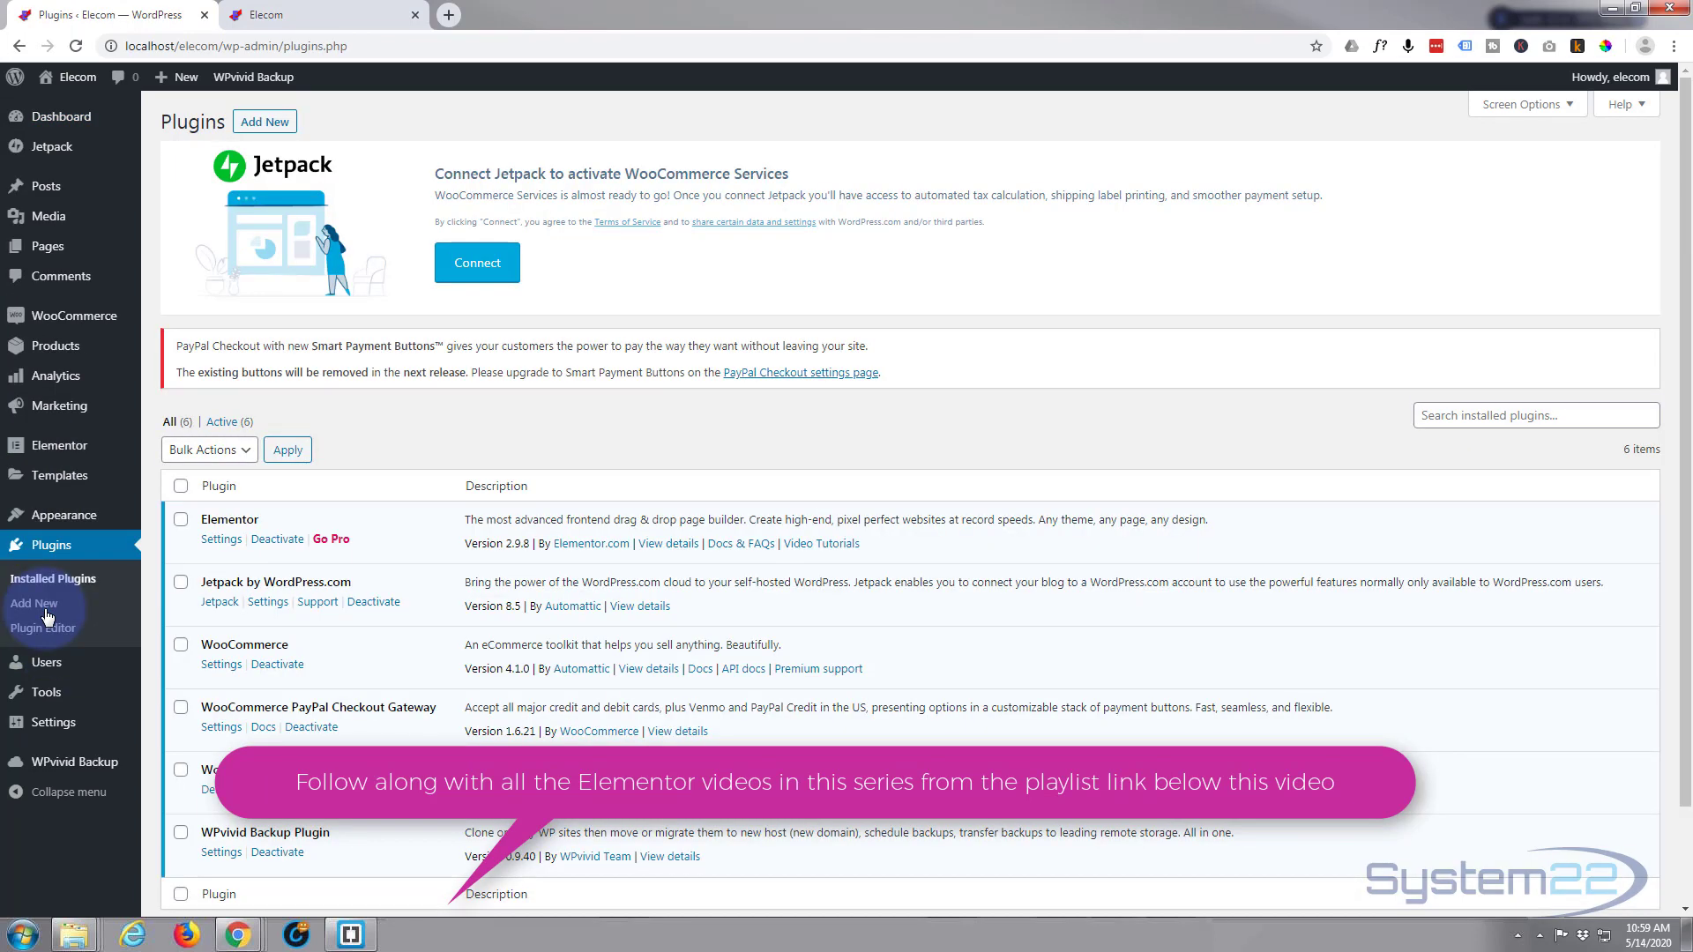
{"action": "left_click", "coordinate": [263, 123]}
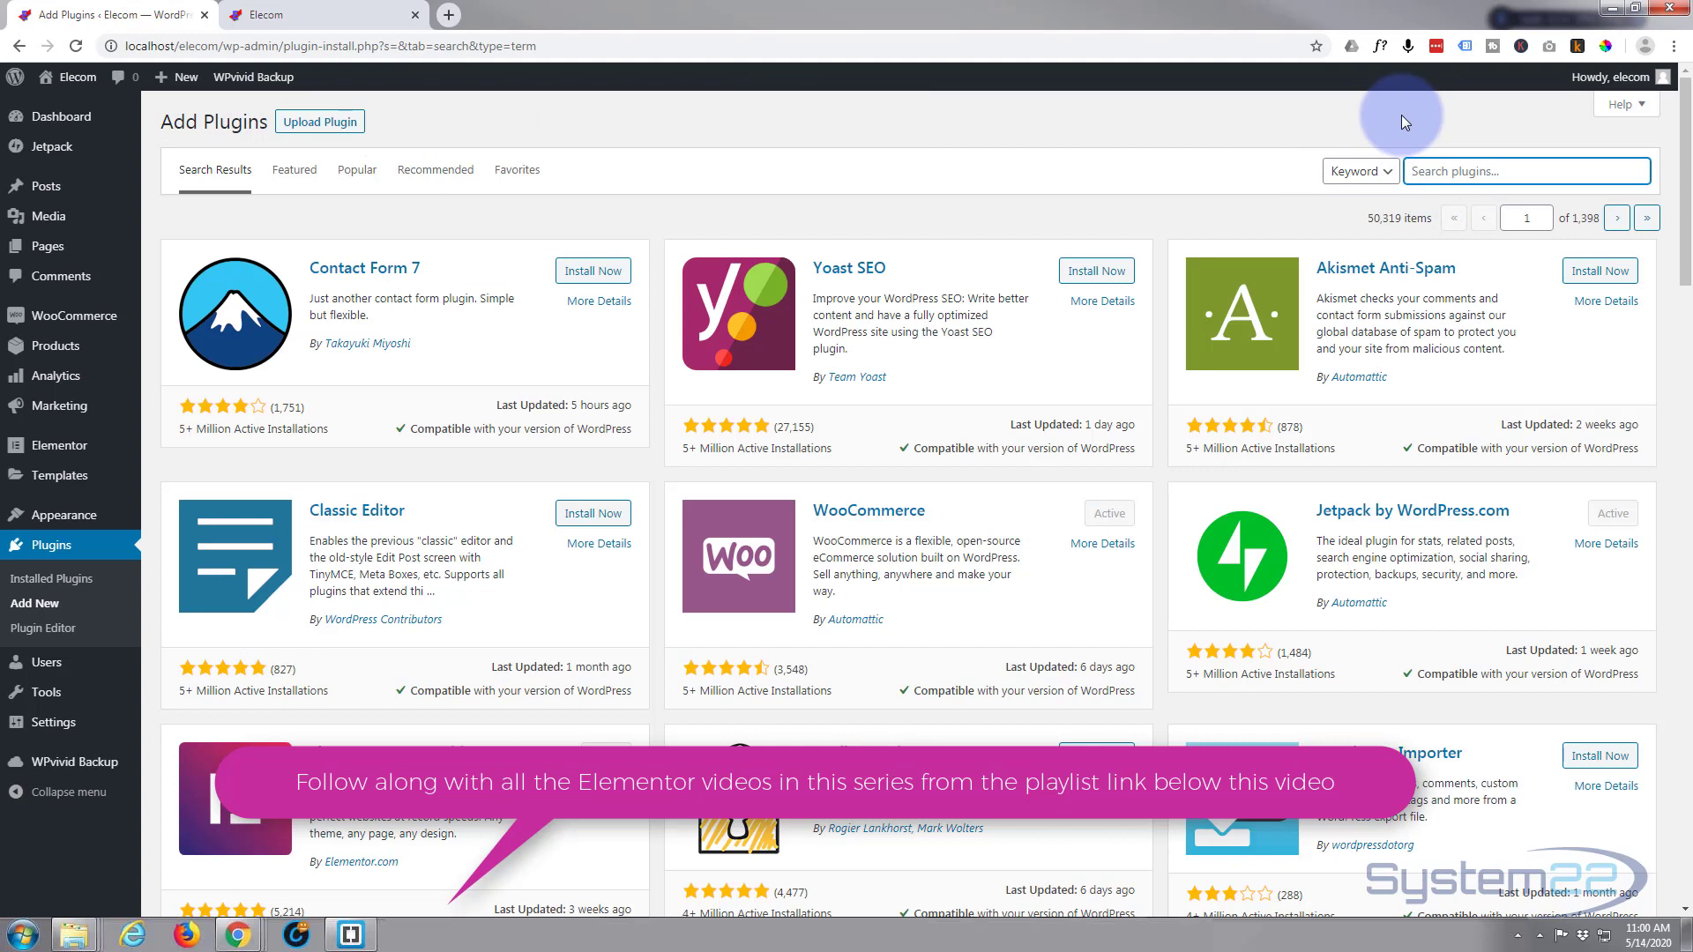
{"action": "type", "text": "contact form 7"}
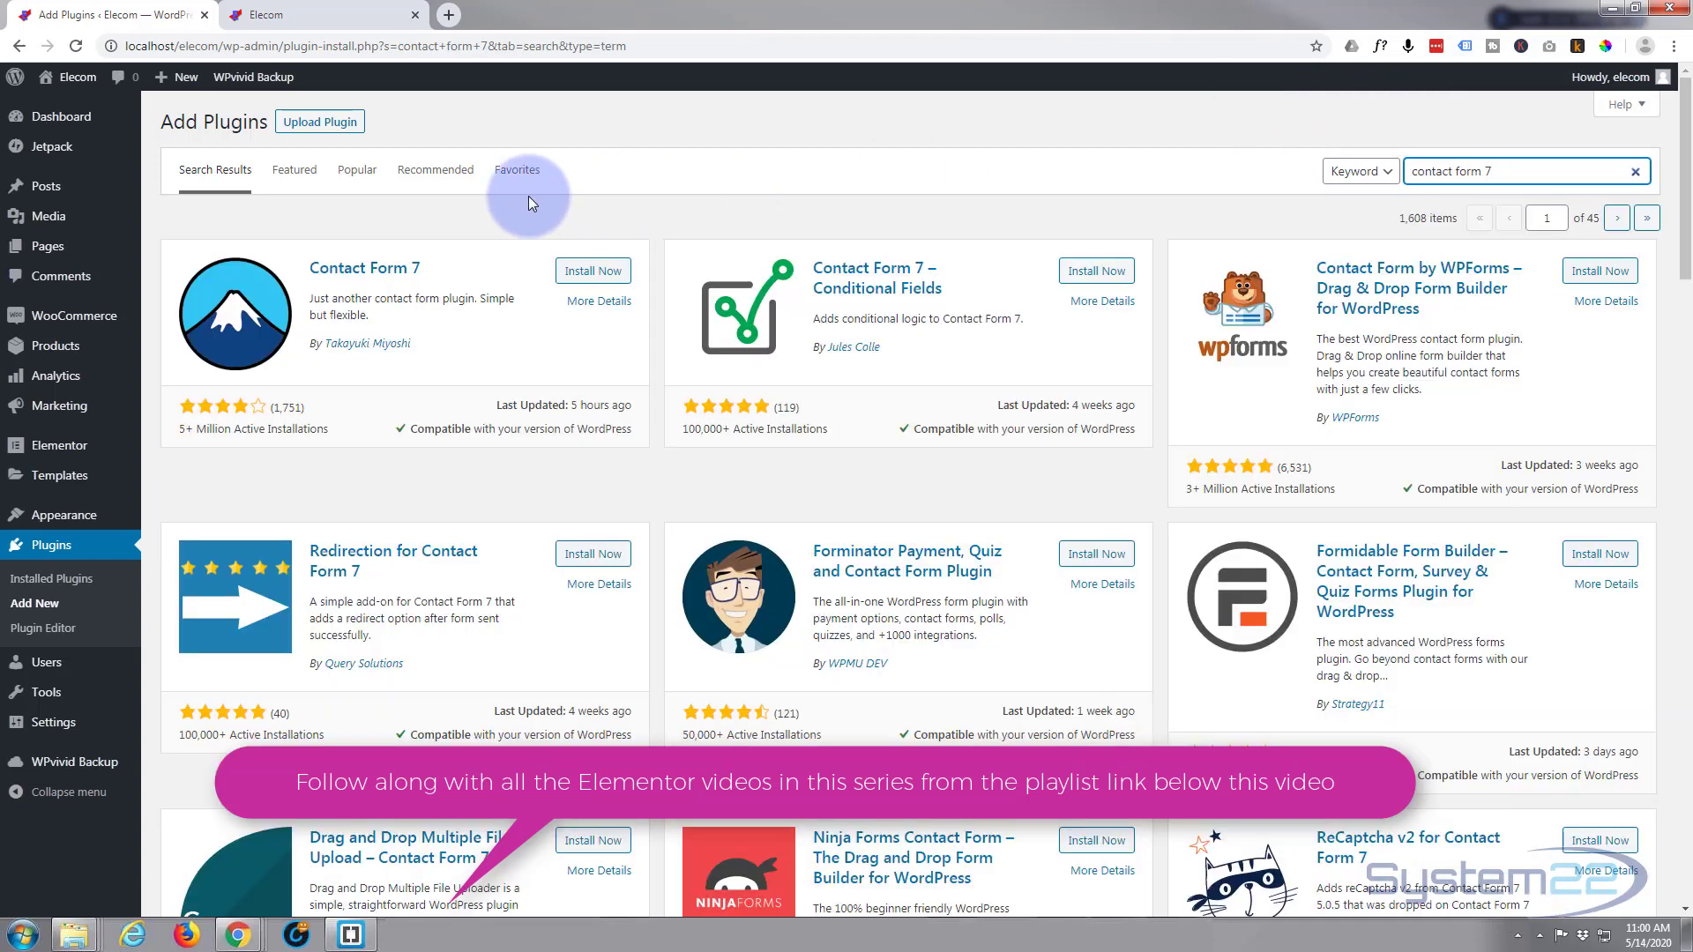
{"action": "left_click", "coordinate": [593, 272]}
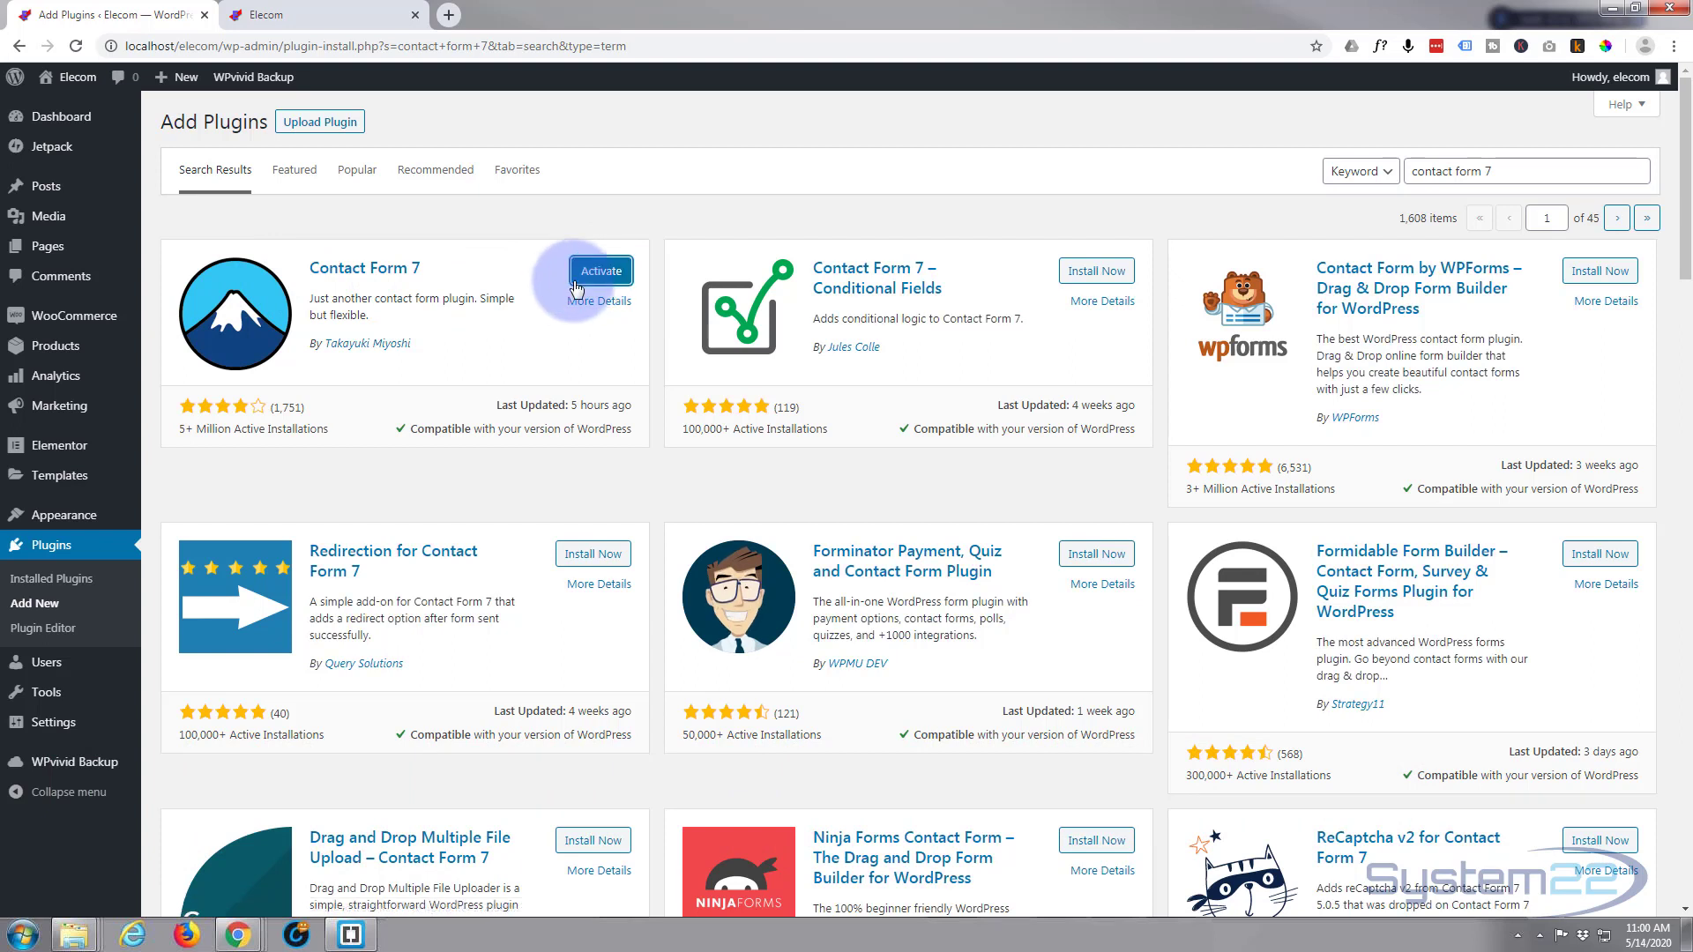
{"action": "left_click", "coordinate": [599, 278]}
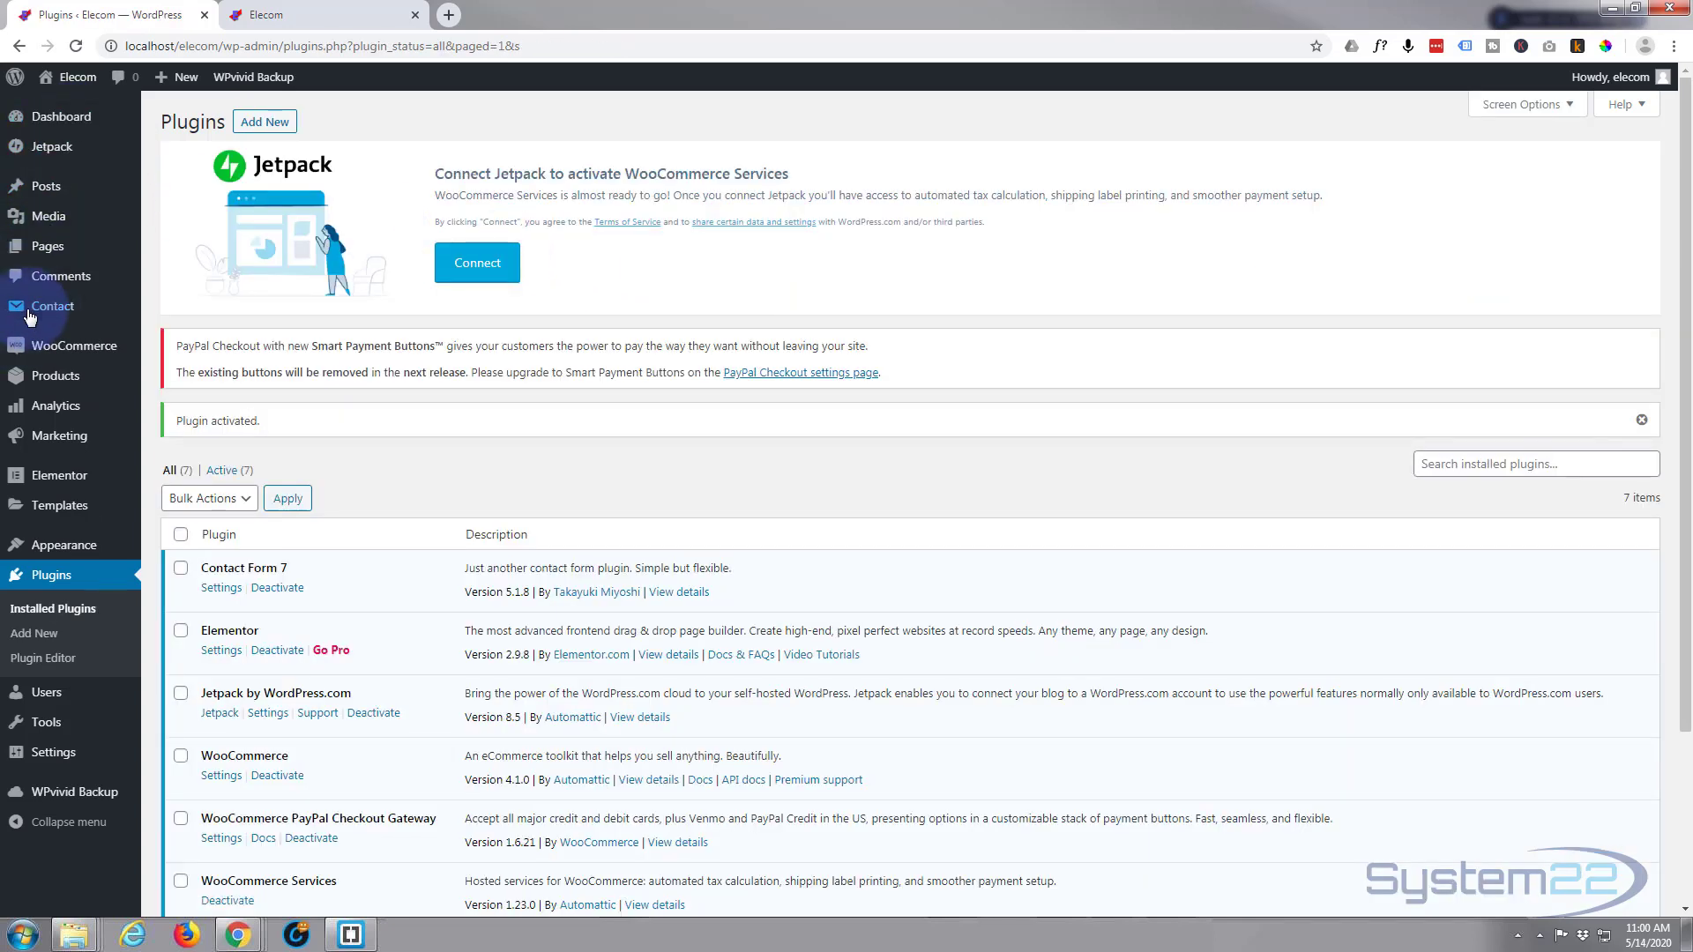
Open the contact forms list in a new browser tab beside the plugins tab and open Contact form 1 for editing
{"action": "mouse_move", "coordinate": [33, 313]}
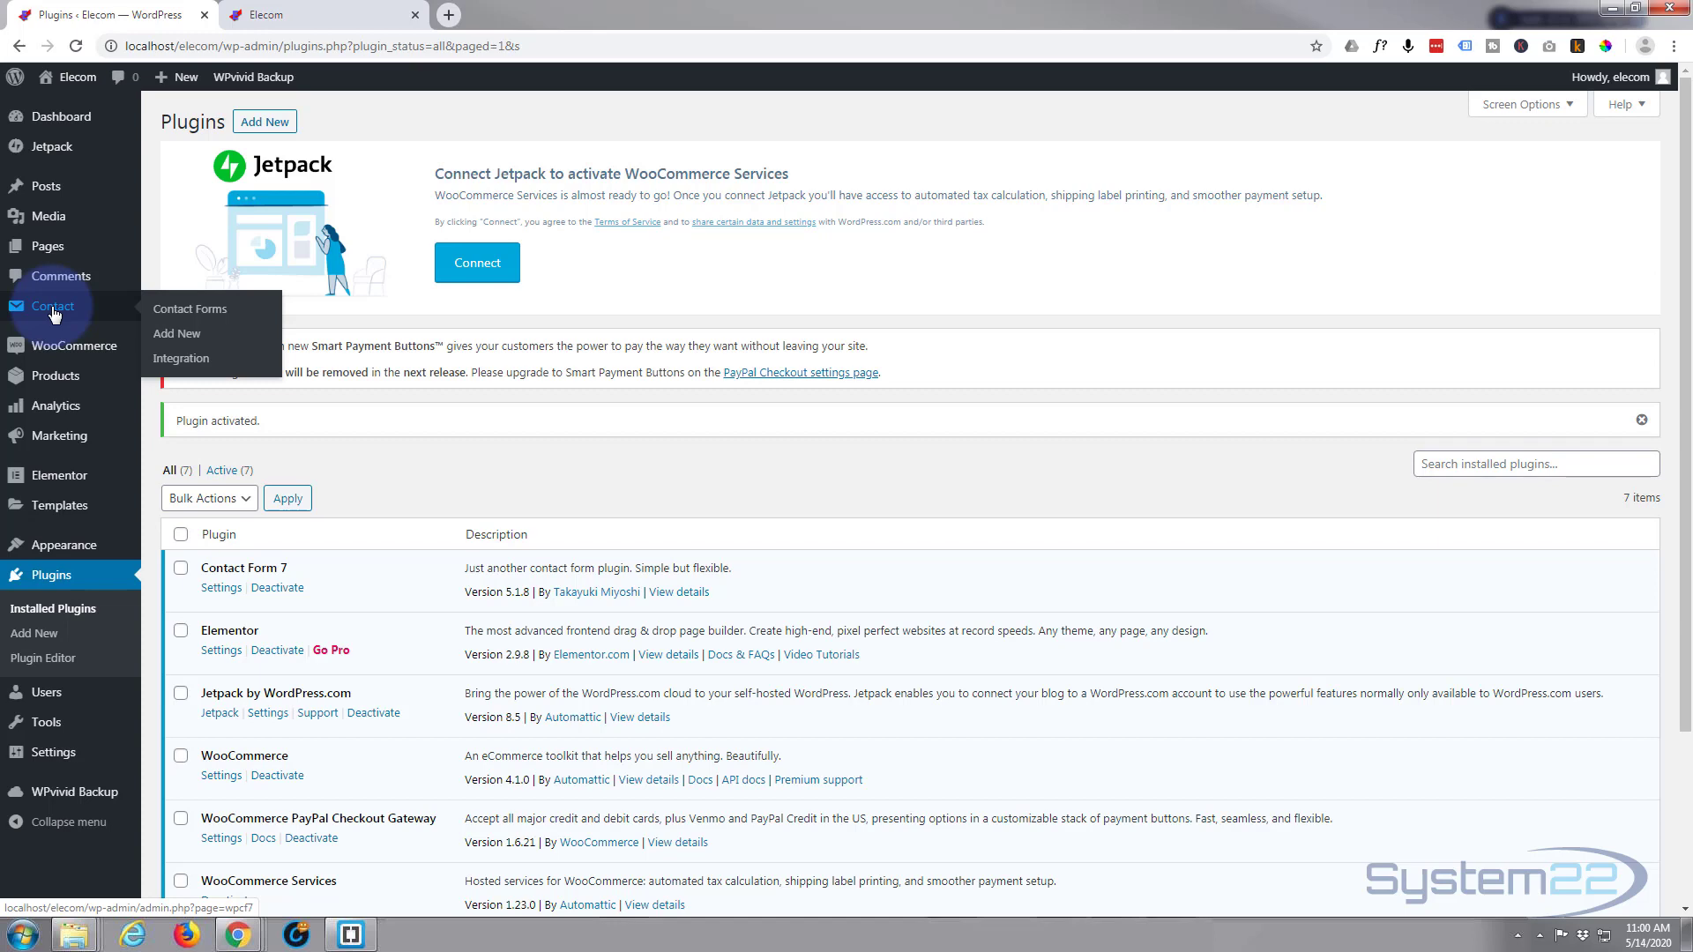
{"action": "middle_click", "coordinate": [54, 311]}
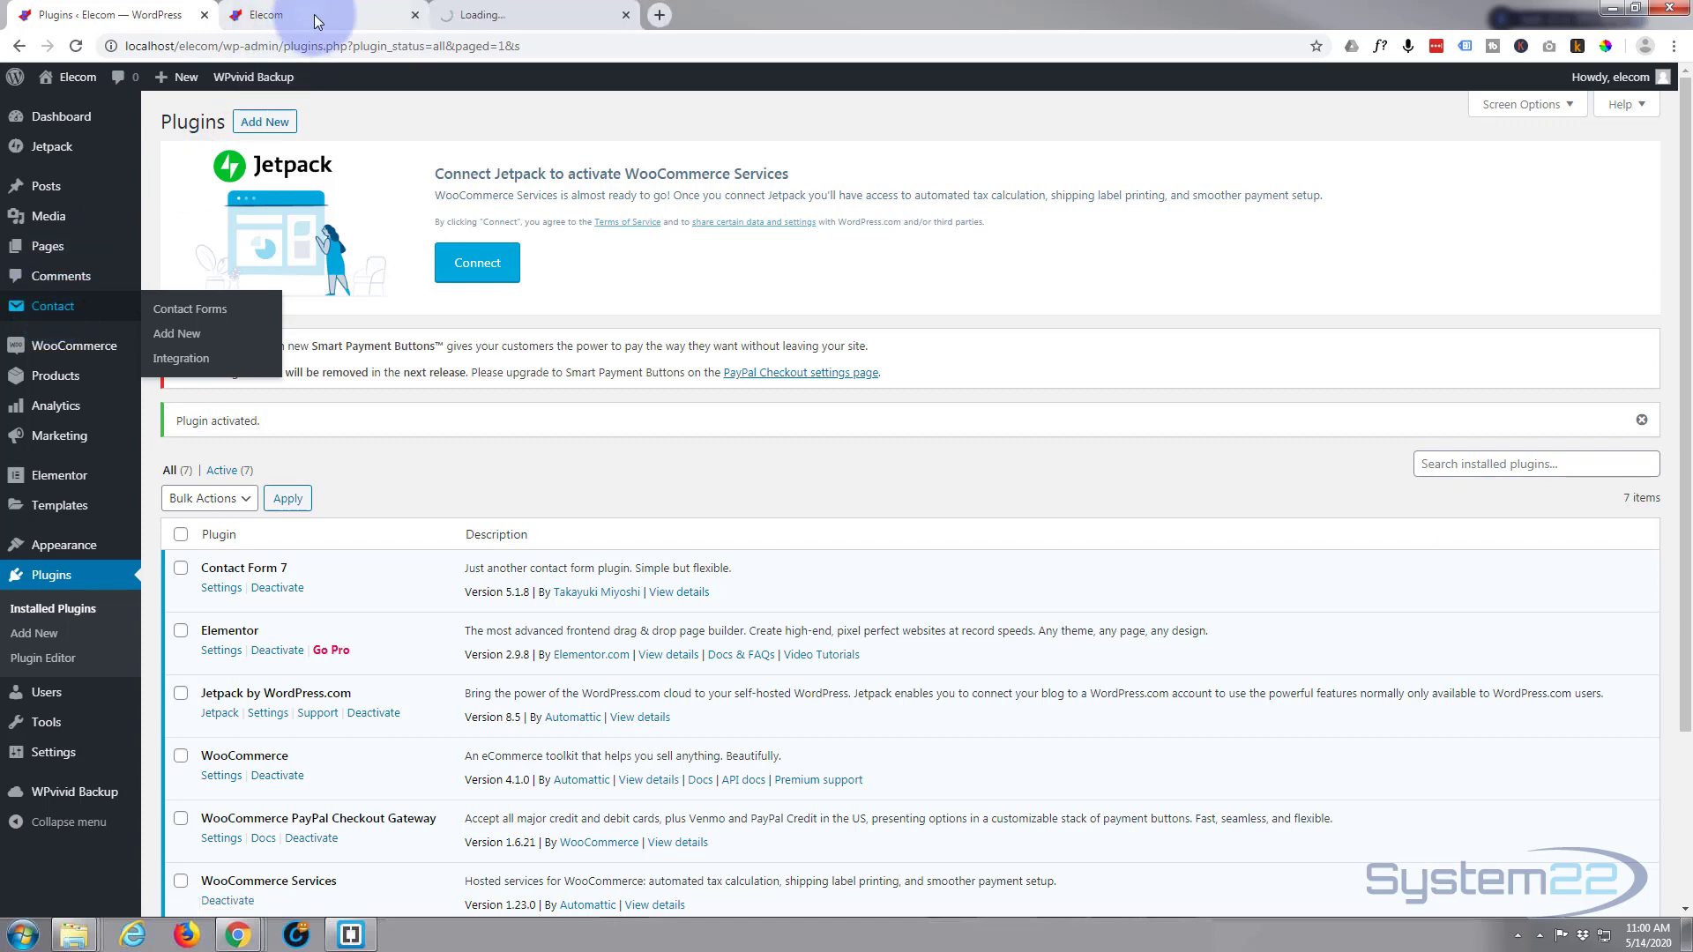
{"action": "left_click_drag", "start_coordinate": [505, 14], "coordinate": [302, 15]}
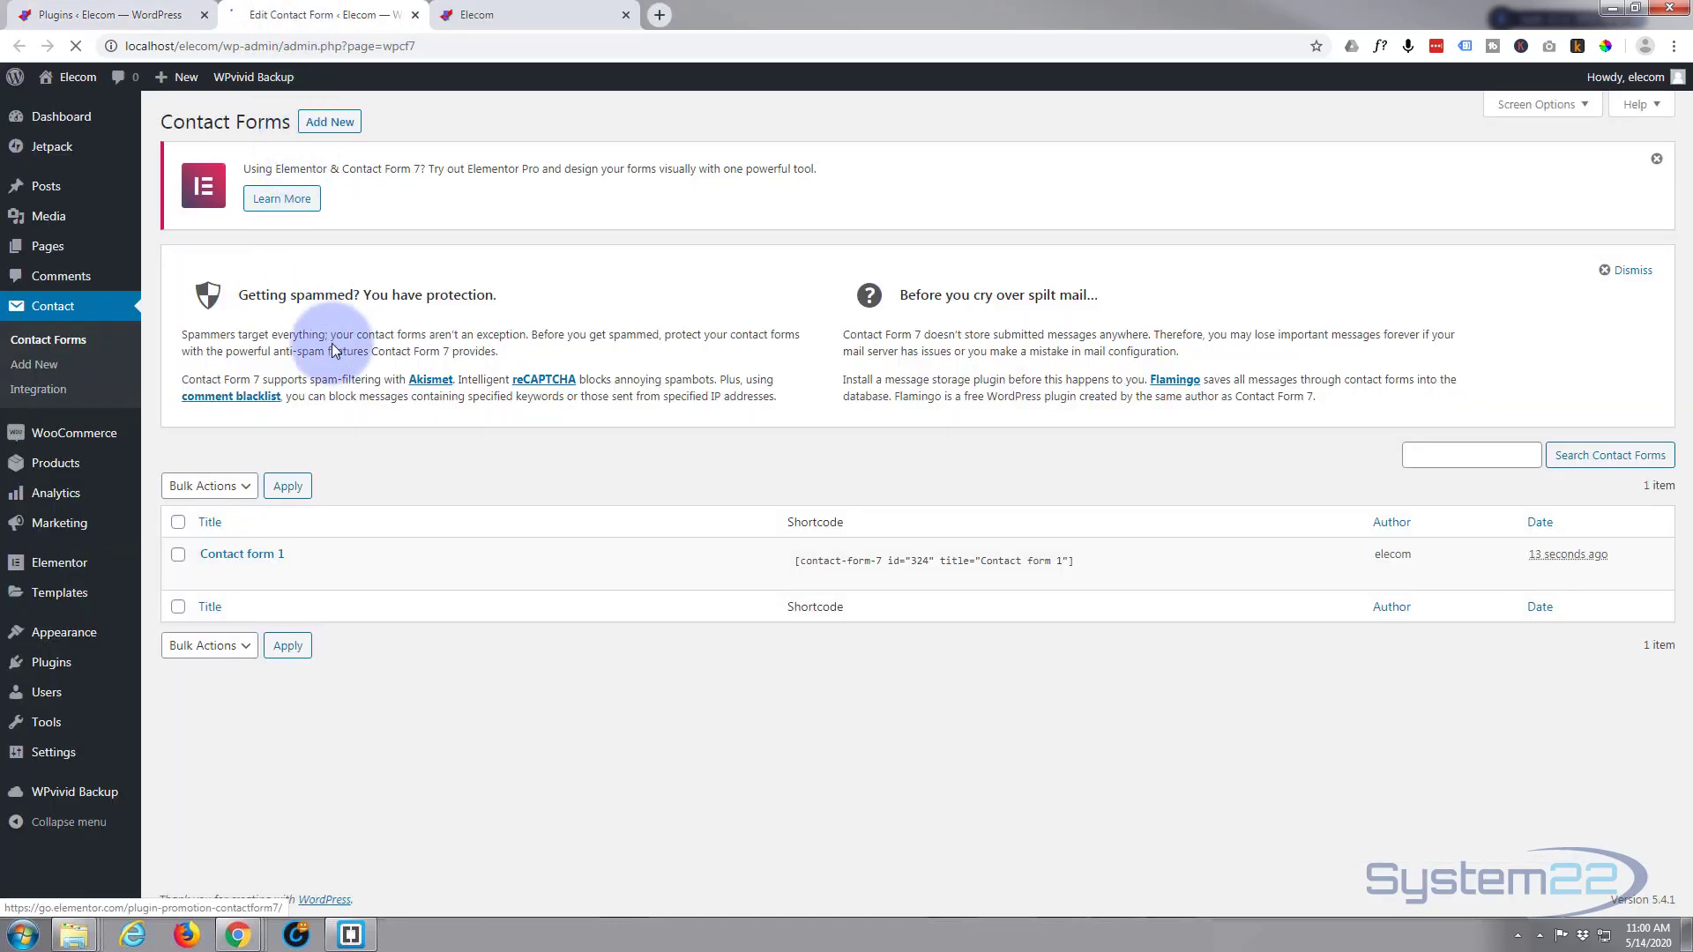
{"action": "mouse_move", "coordinate": [210, 560]}
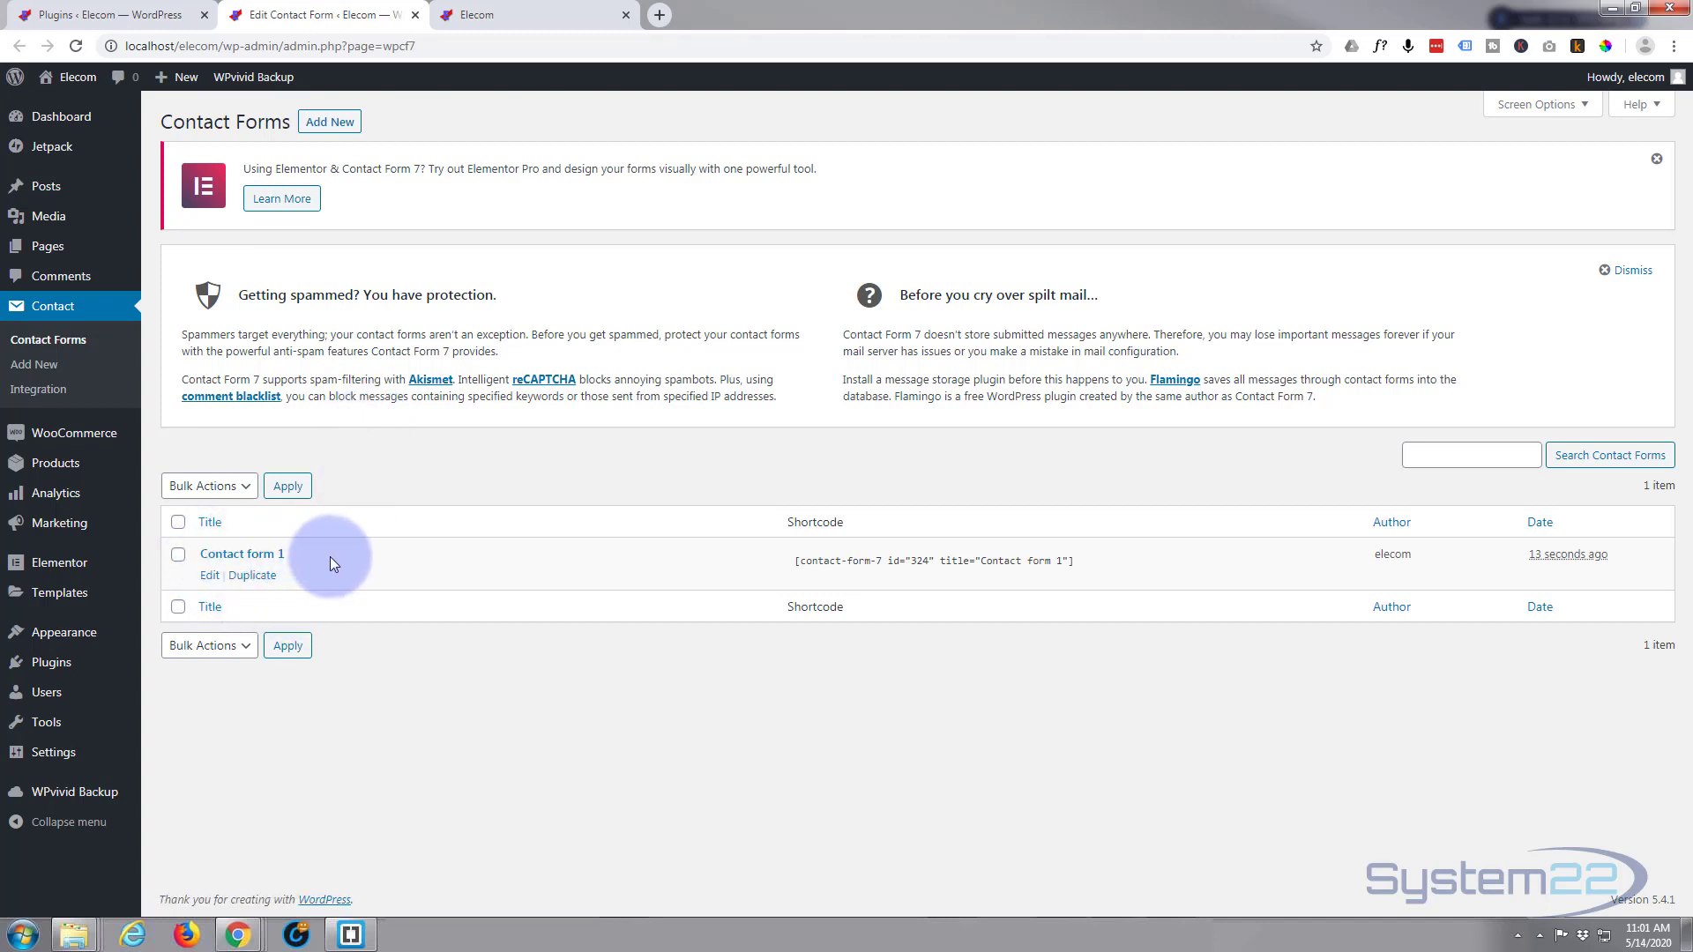
{"action": "left_click", "coordinate": [210, 577]}
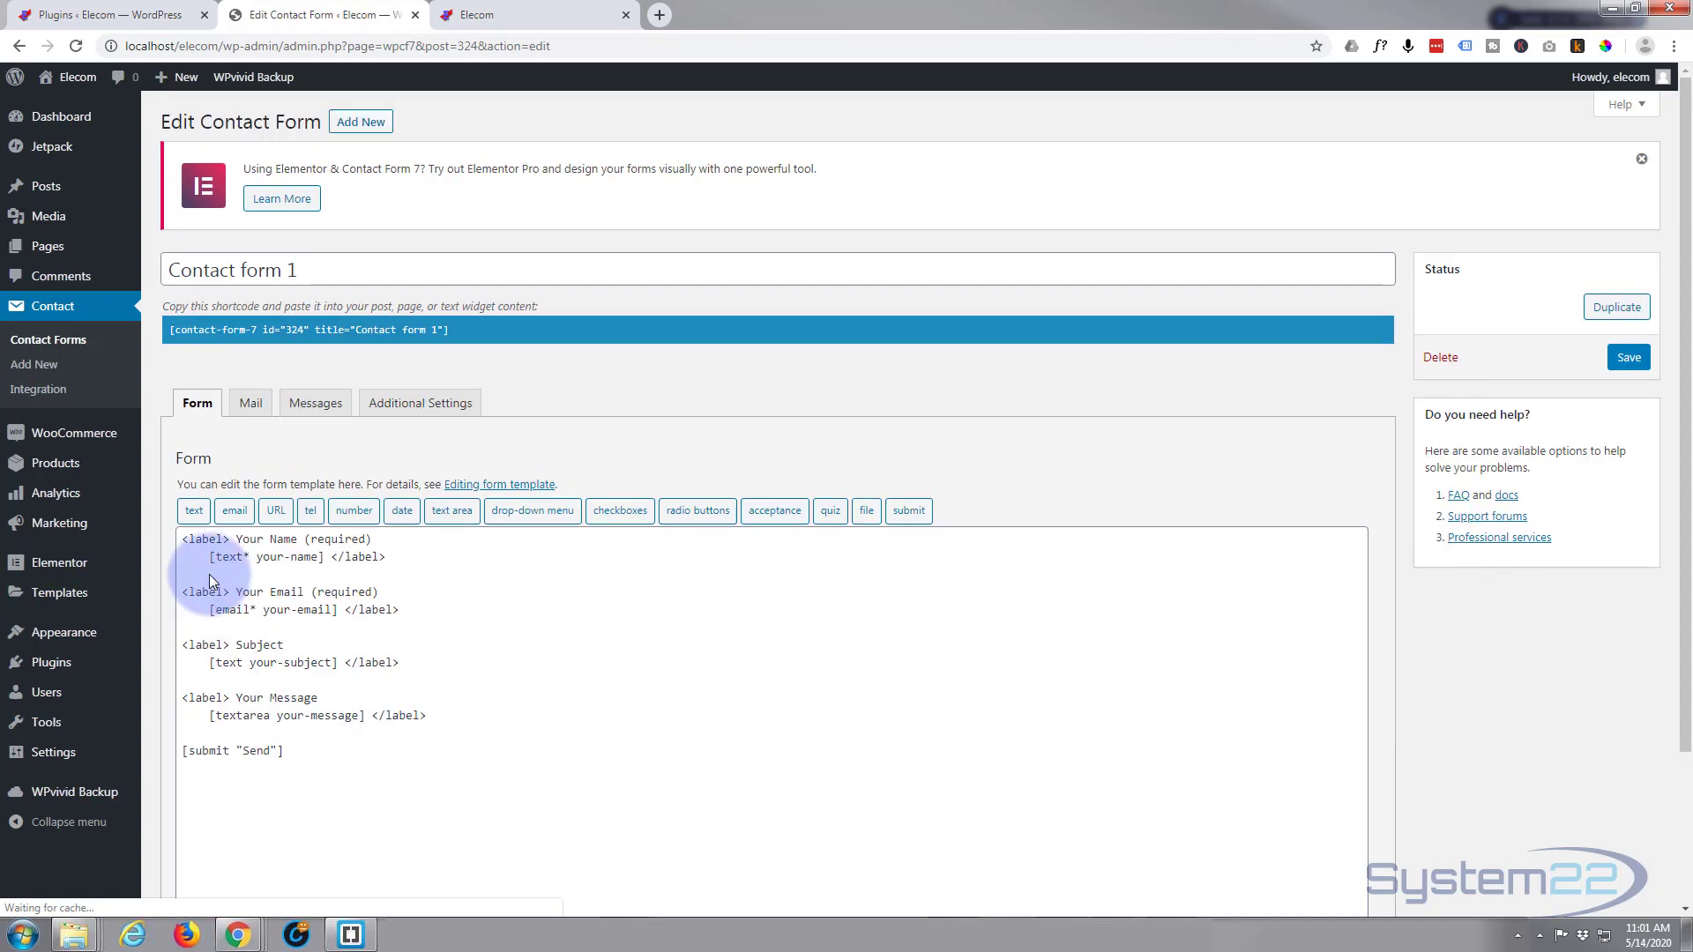
Insert a telephone field with the class attribute frm between the email and subject fields of the form template
{"action": "scroll", "coordinate": [521, 600], "scroll_direction": "down", "scroll_amount": 2}
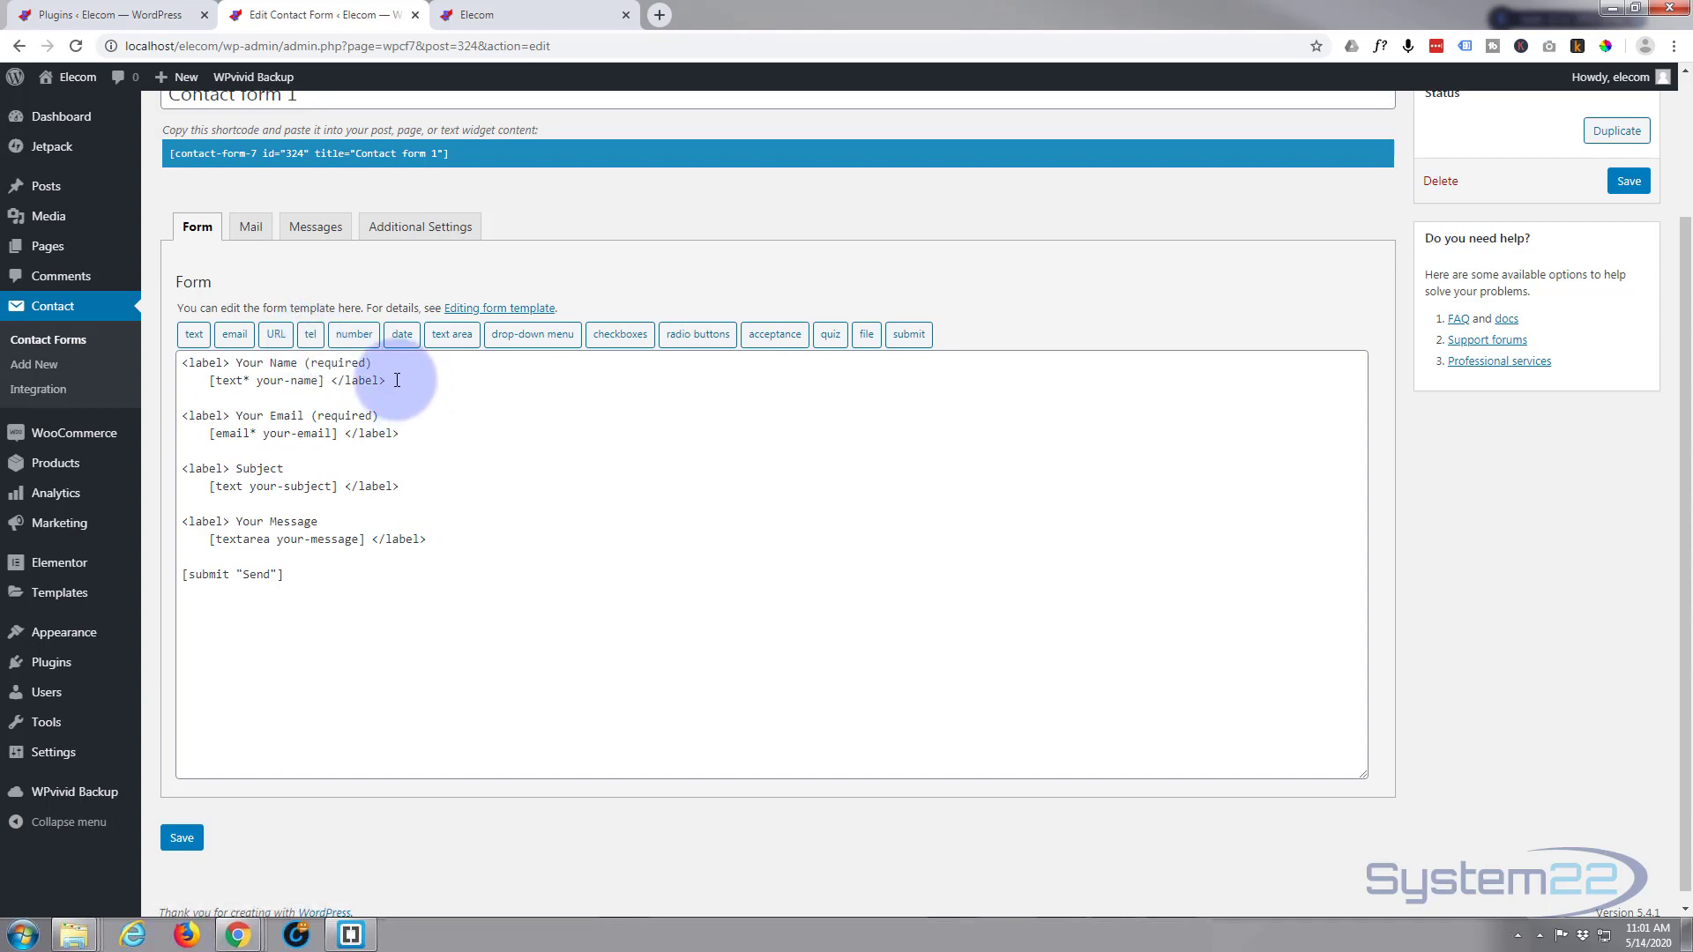
{"action": "left_click", "coordinate": [418, 438]}
{"action": "key", "text": "Return"}
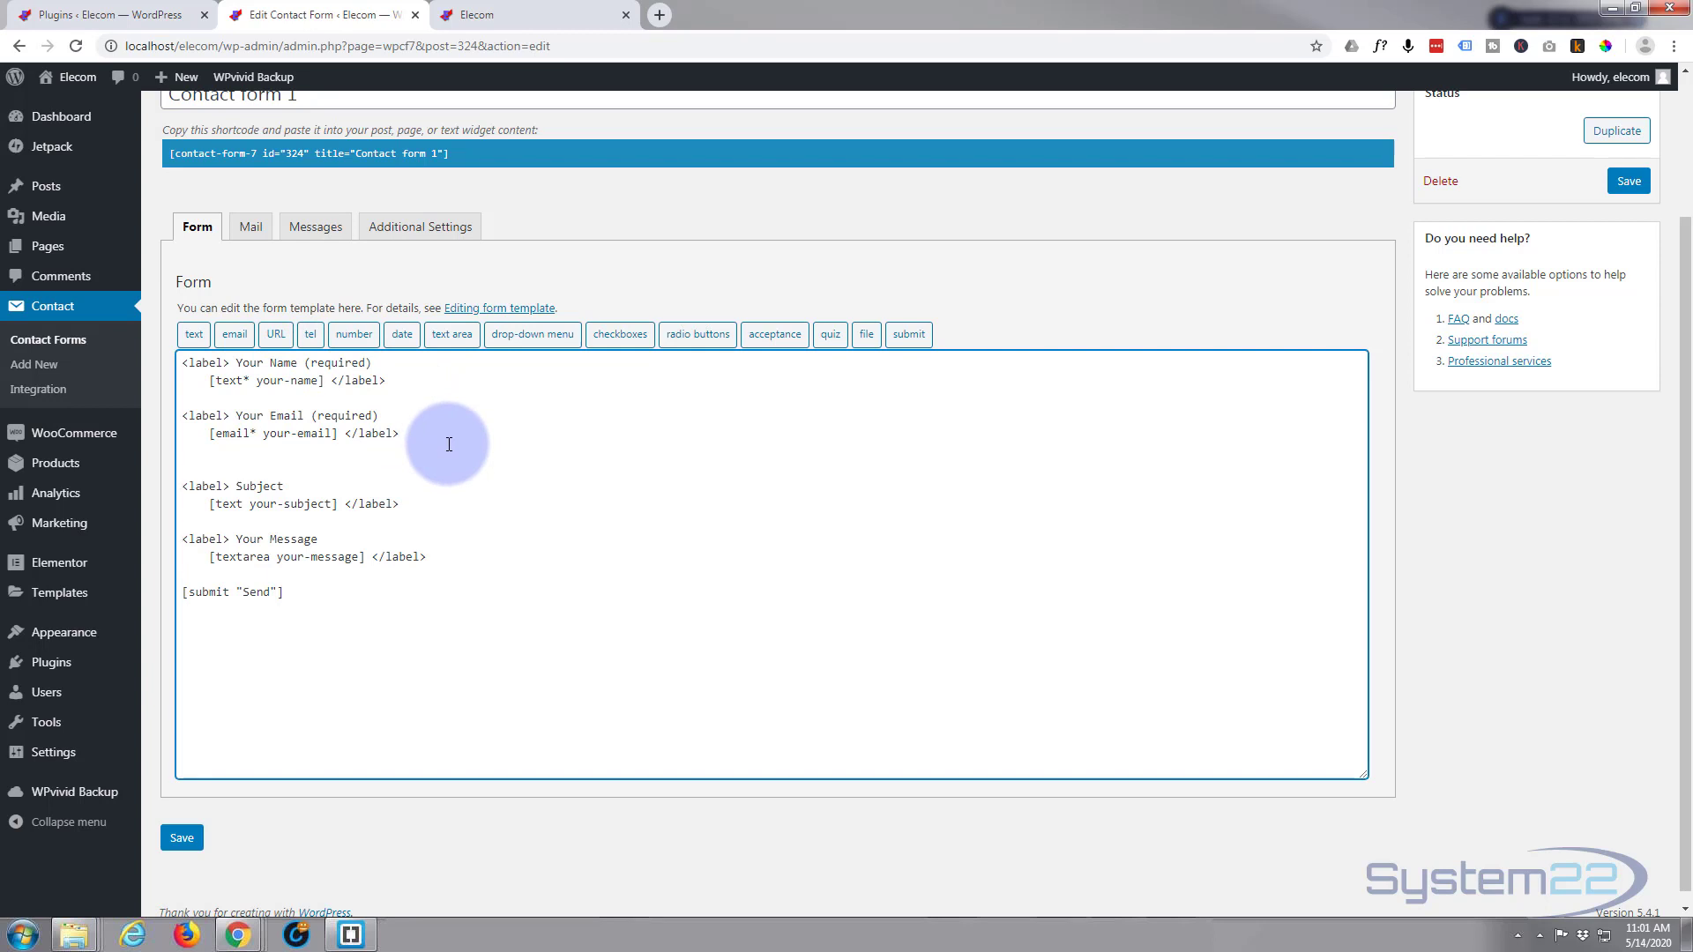
{"action": "key", "text": "Return"}
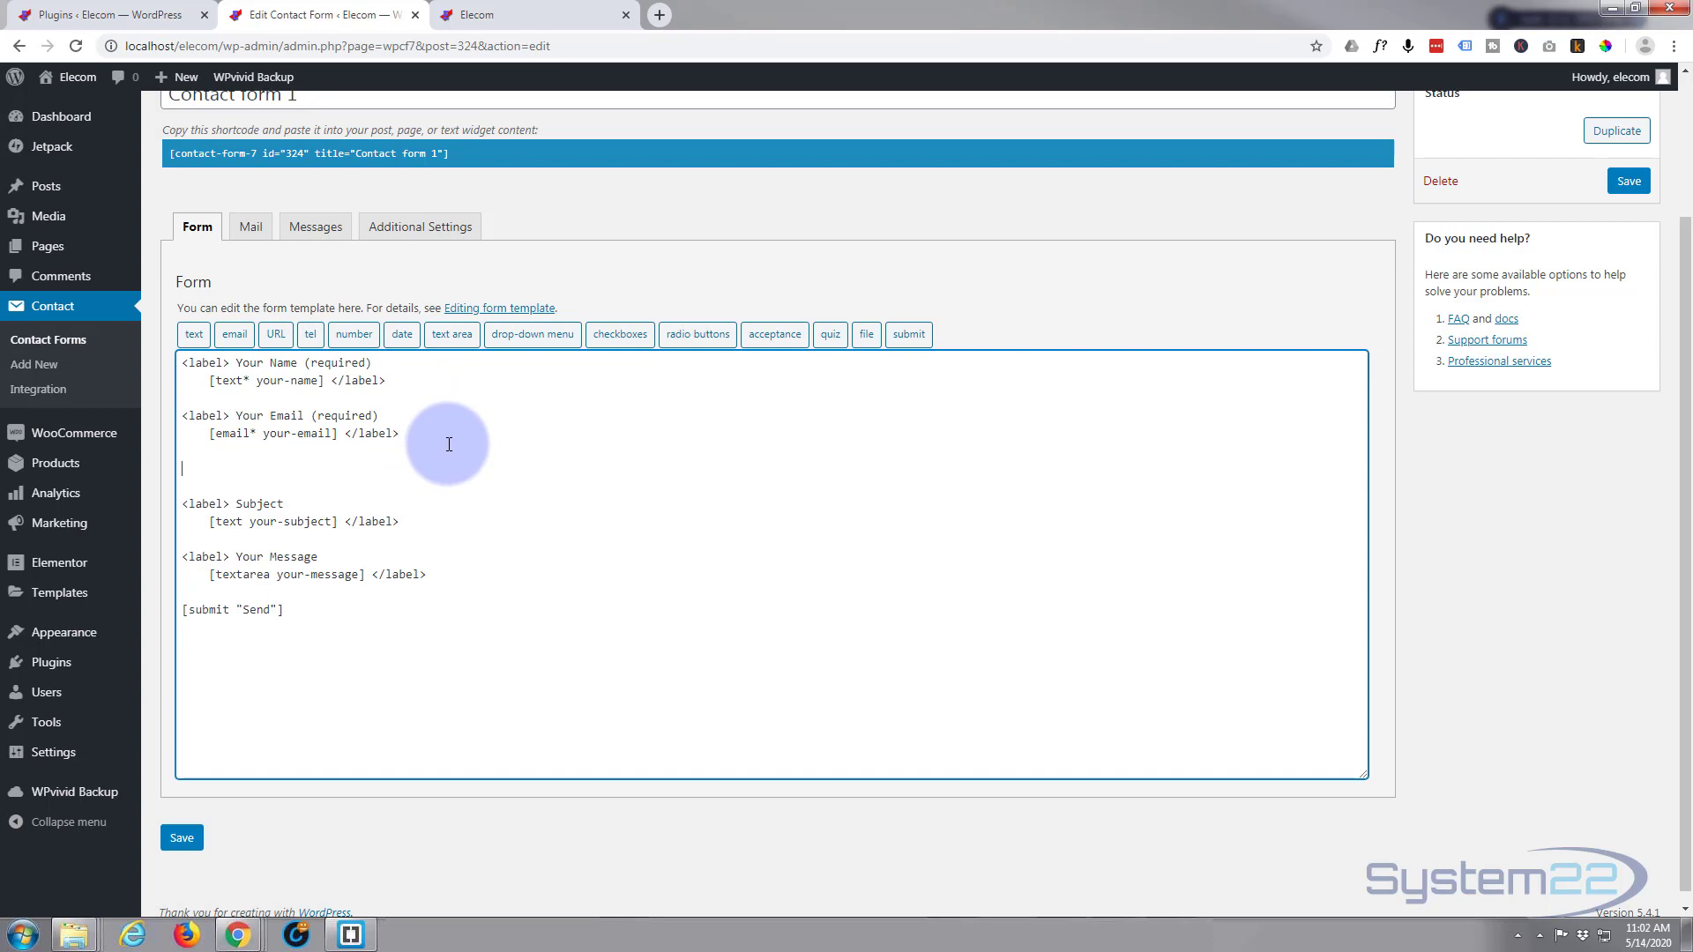
{"action": "left_click", "coordinate": [309, 336]}
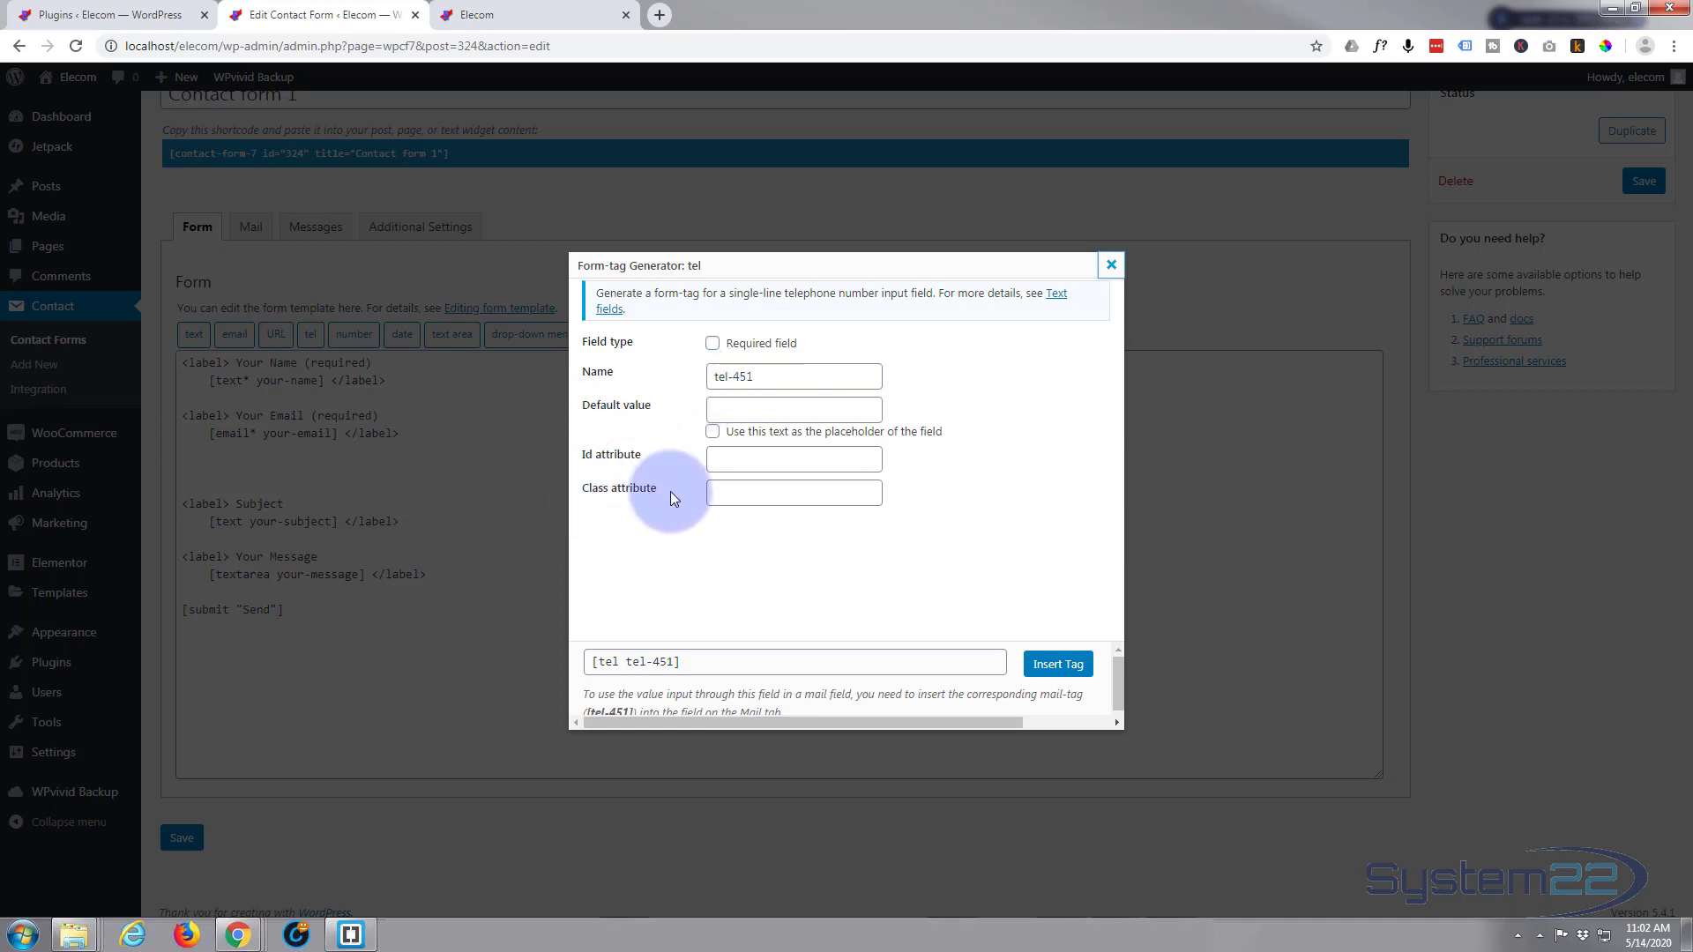
{"action": "left_click", "coordinate": [725, 494]}
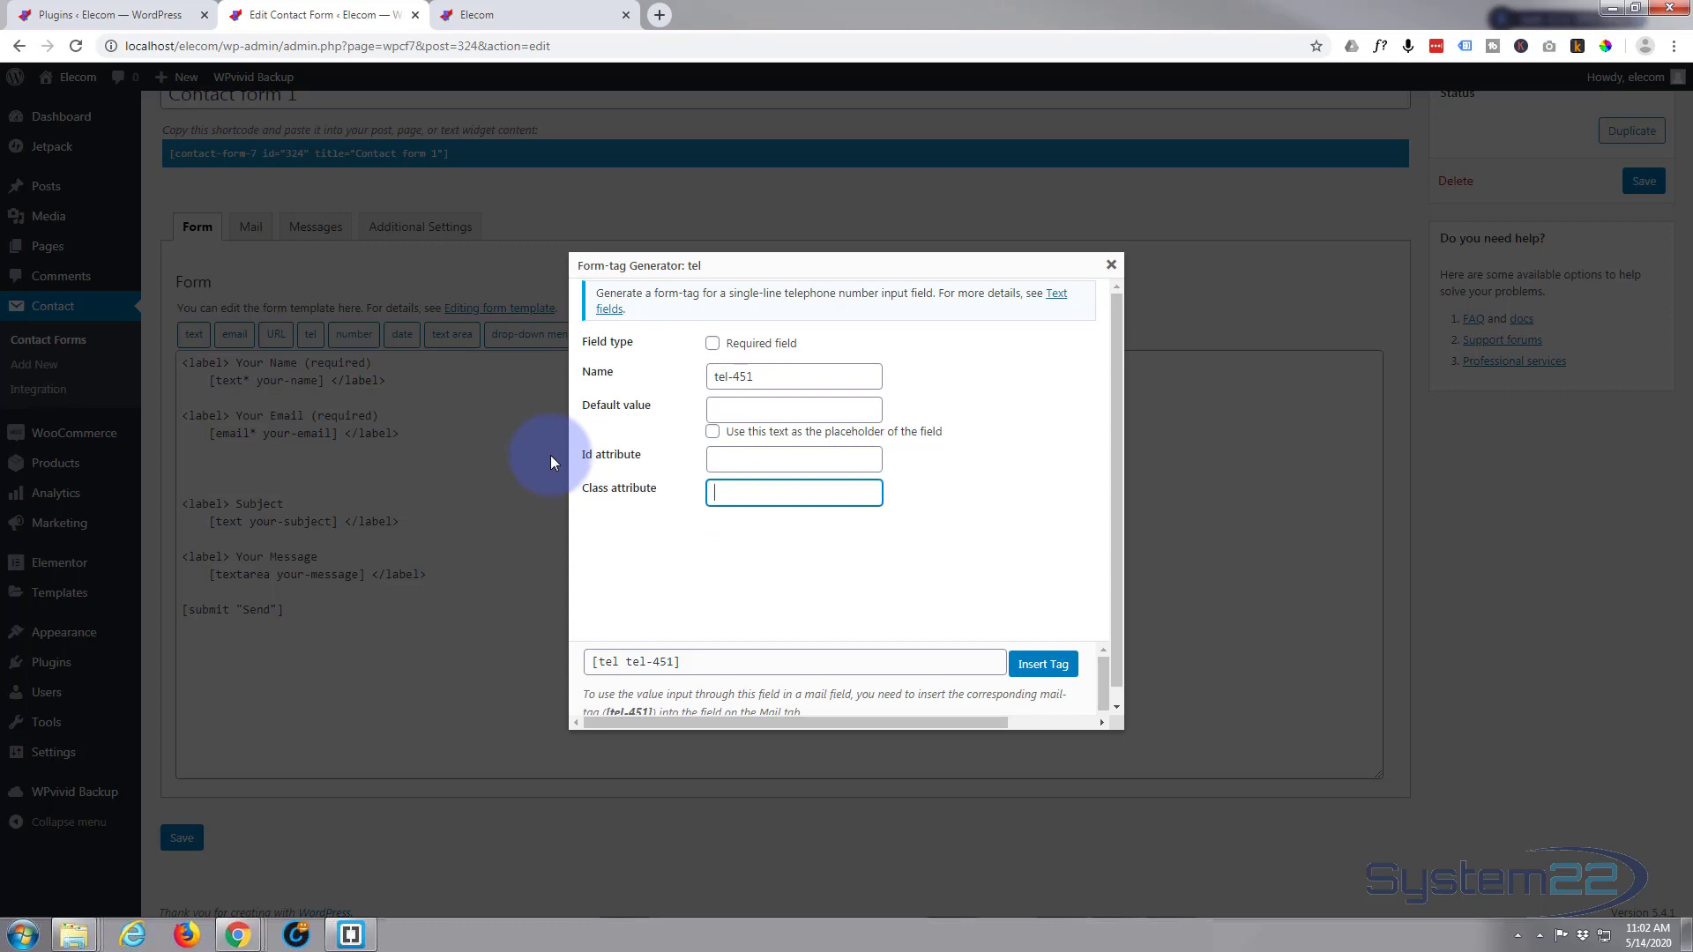
{"action": "type", "text": "frm"}
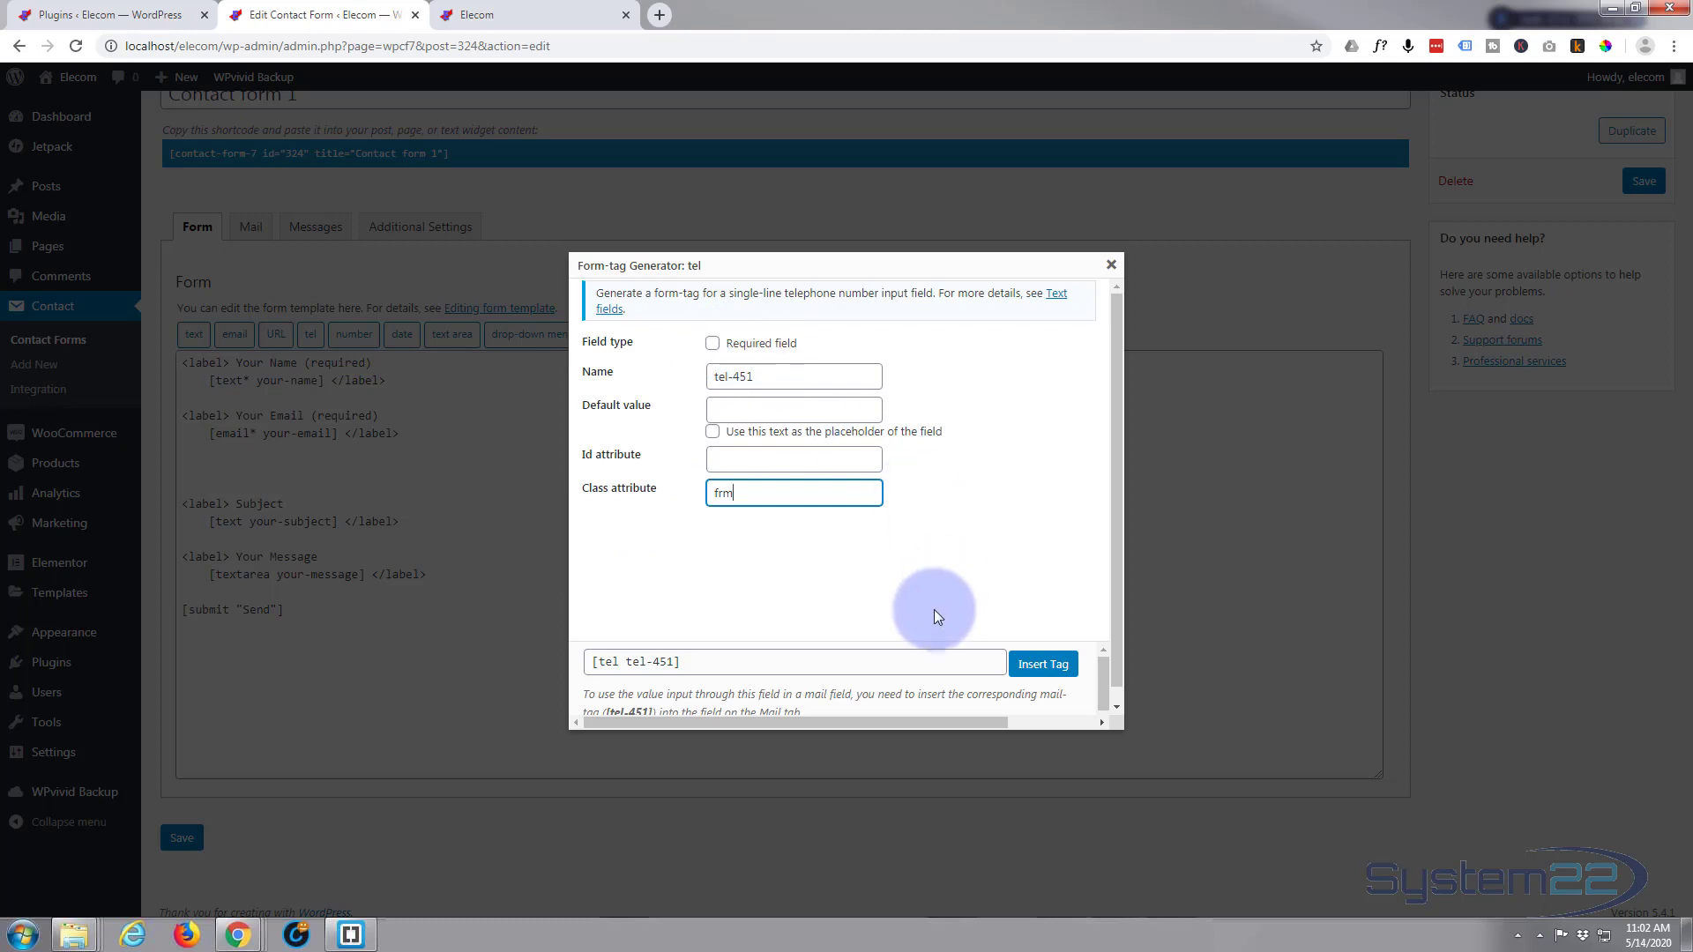
{"action": "left_click", "coordinate": [1057, 667]}
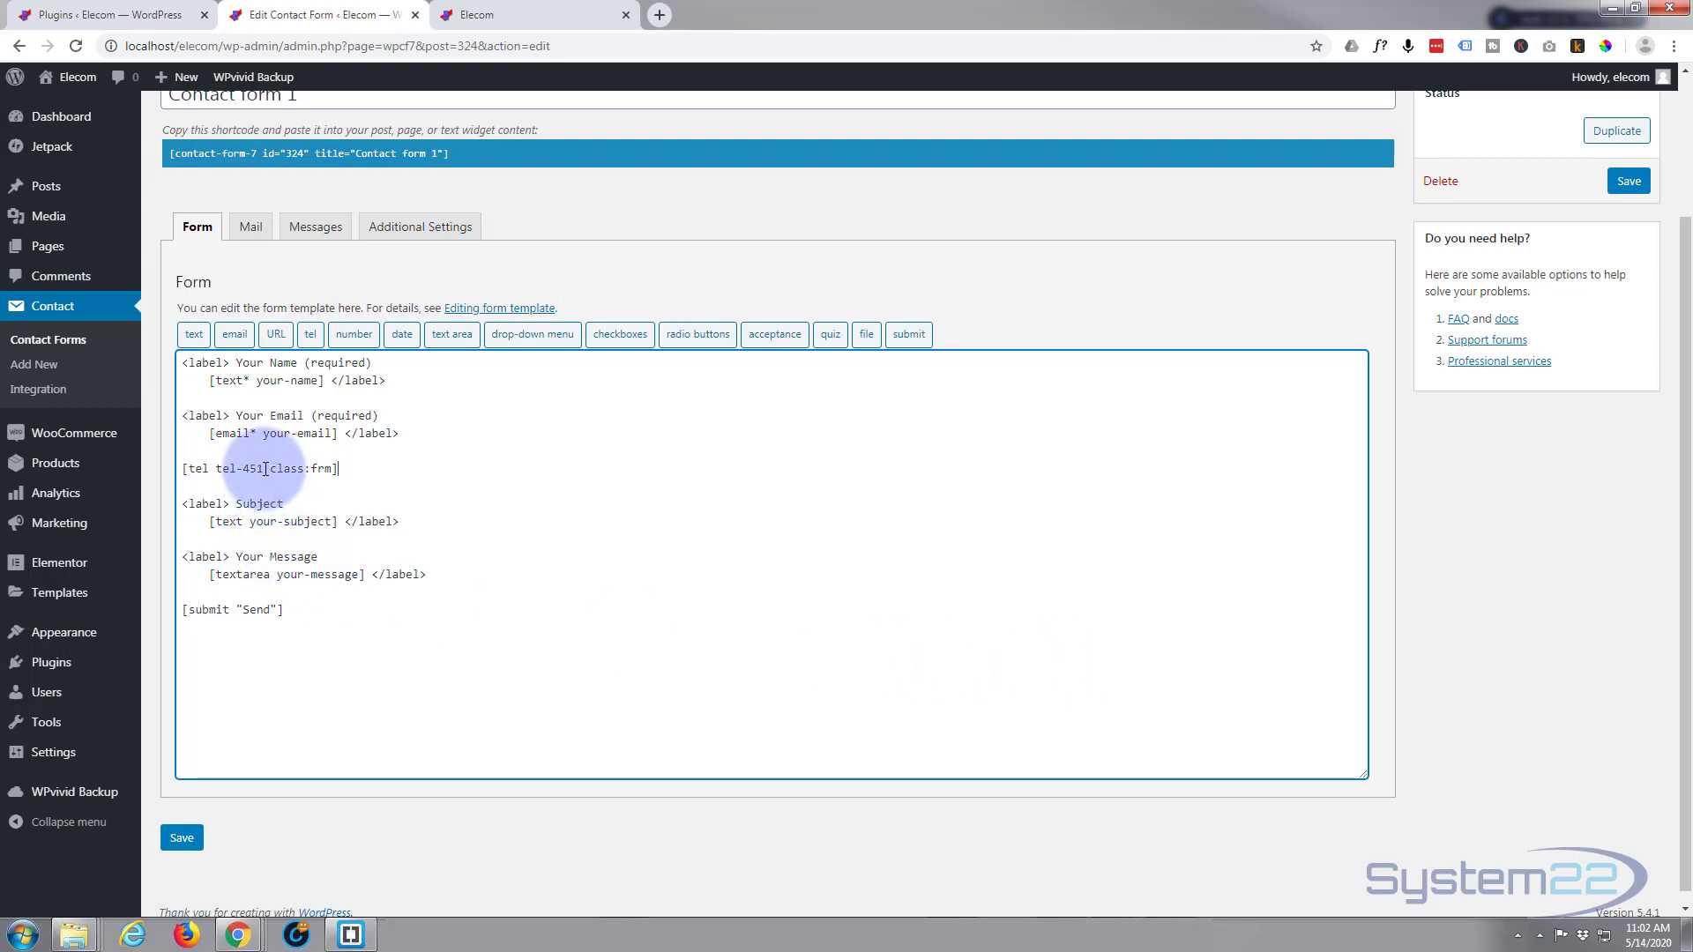
Copy class:frm from the telephone tag into the name, email, subject and message tags, and save the contact form
{"action": "left_click_drag", "start_coordinate": [265, 469], "coordinate": [333, 470]}
{"action": "key", "text": "ctrl+c"}
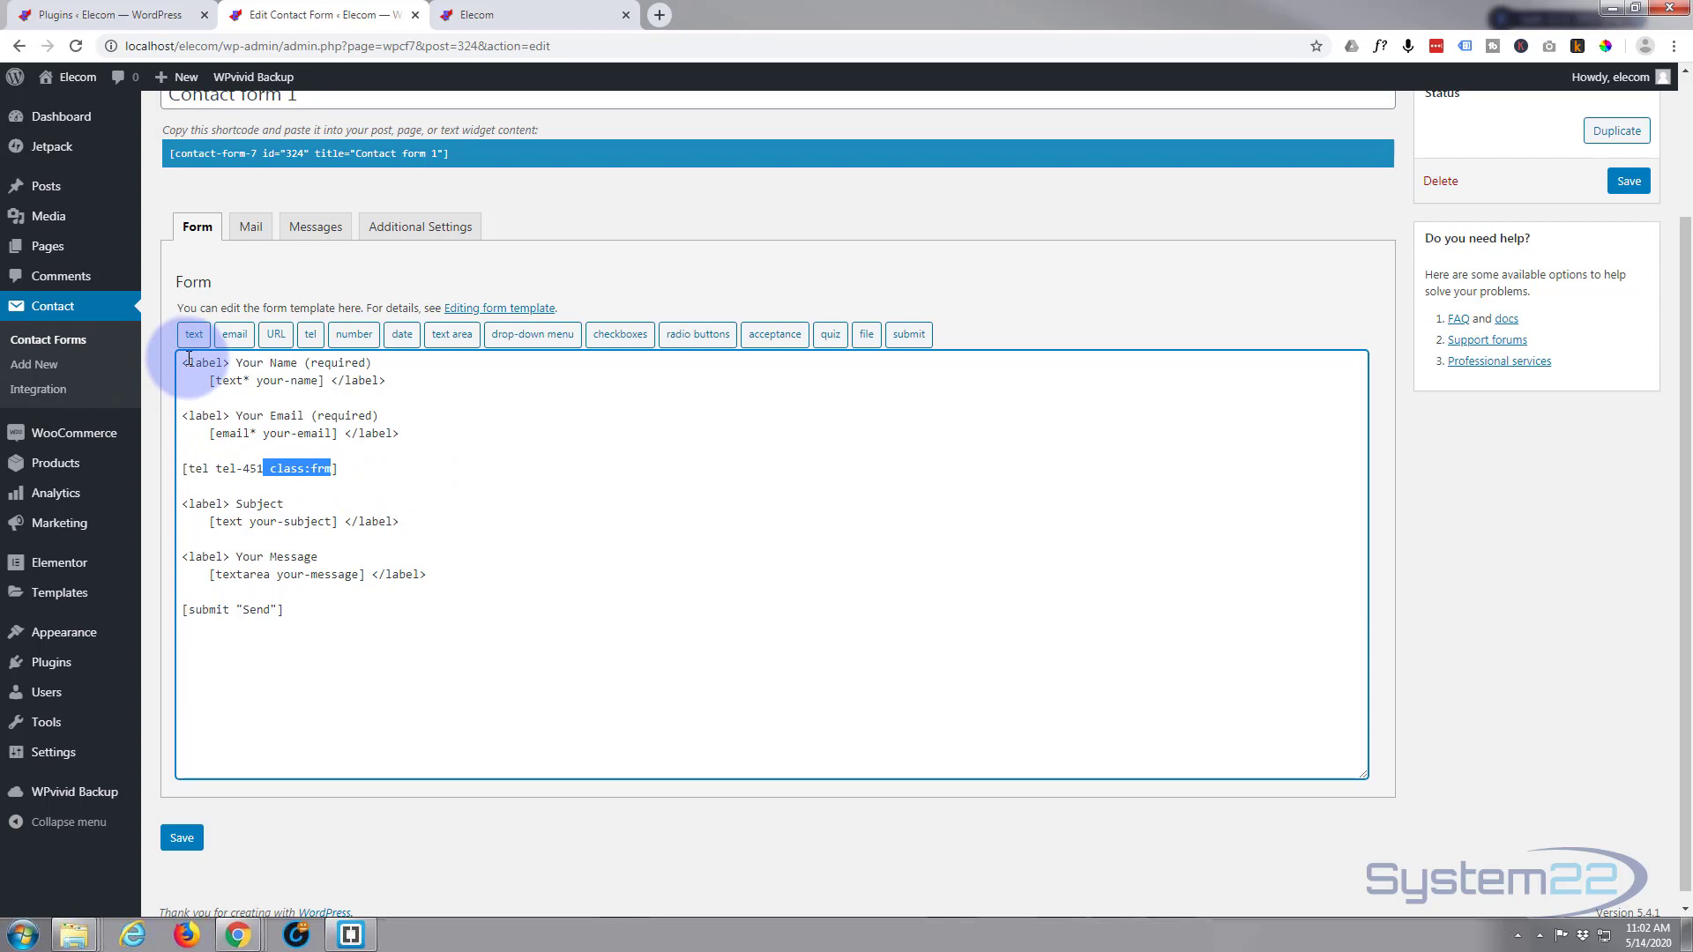
{"action": "left_click", "coordinate": [325, 380]}
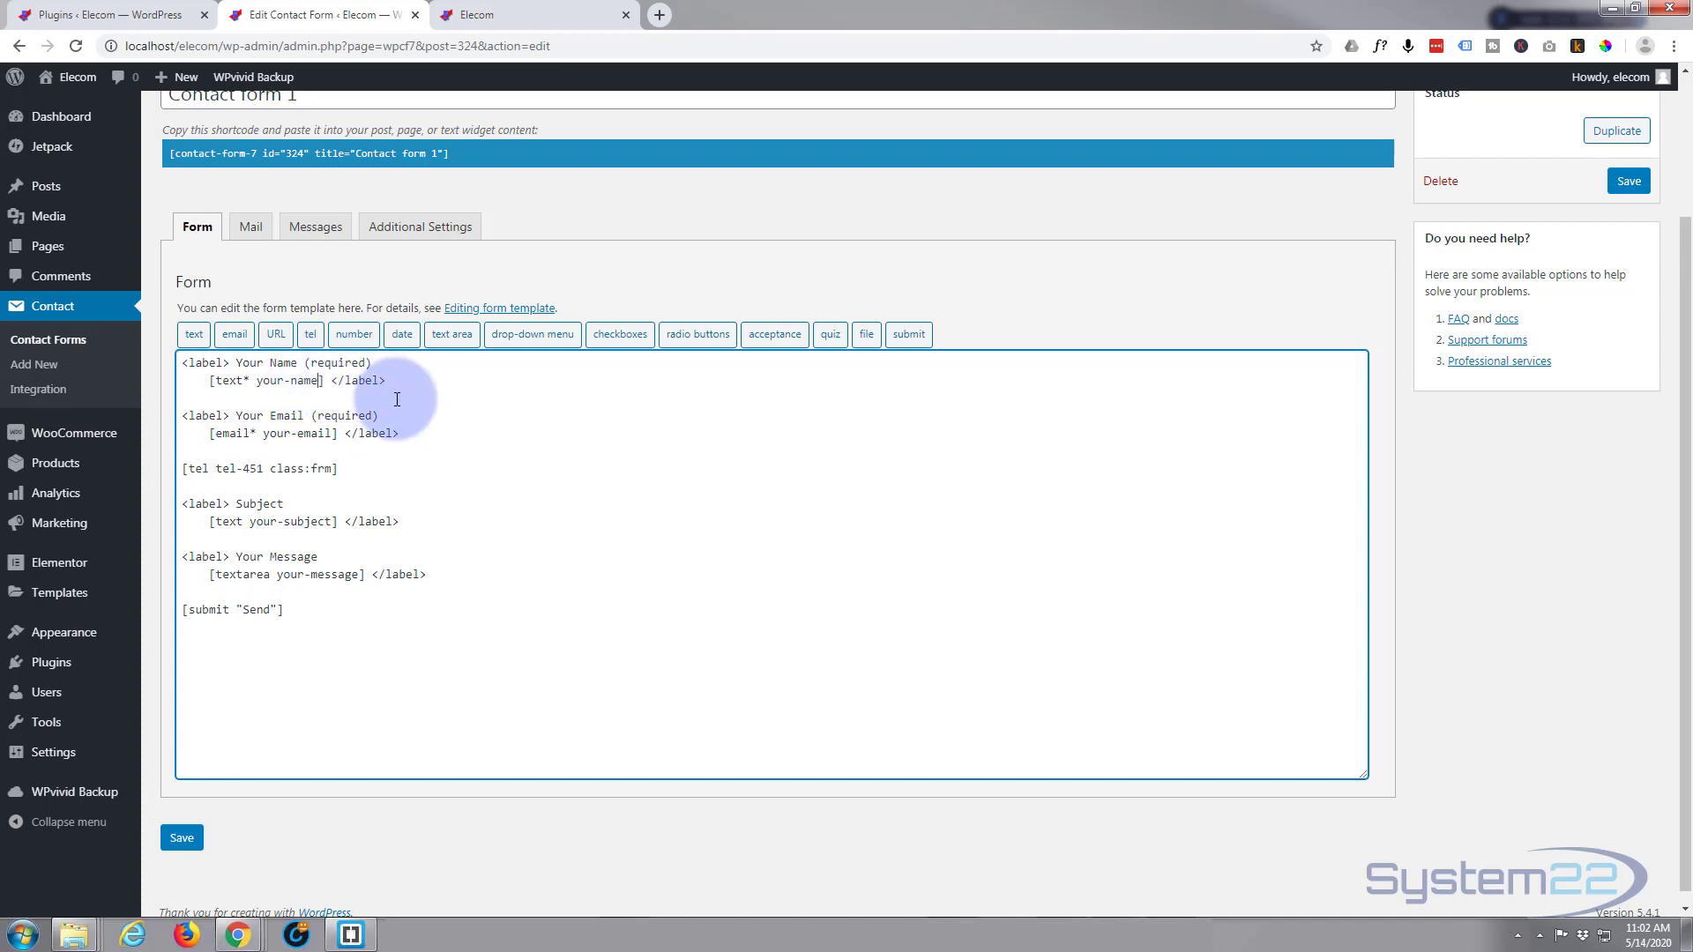
{"action": "key", "text": "ctrl+v"}
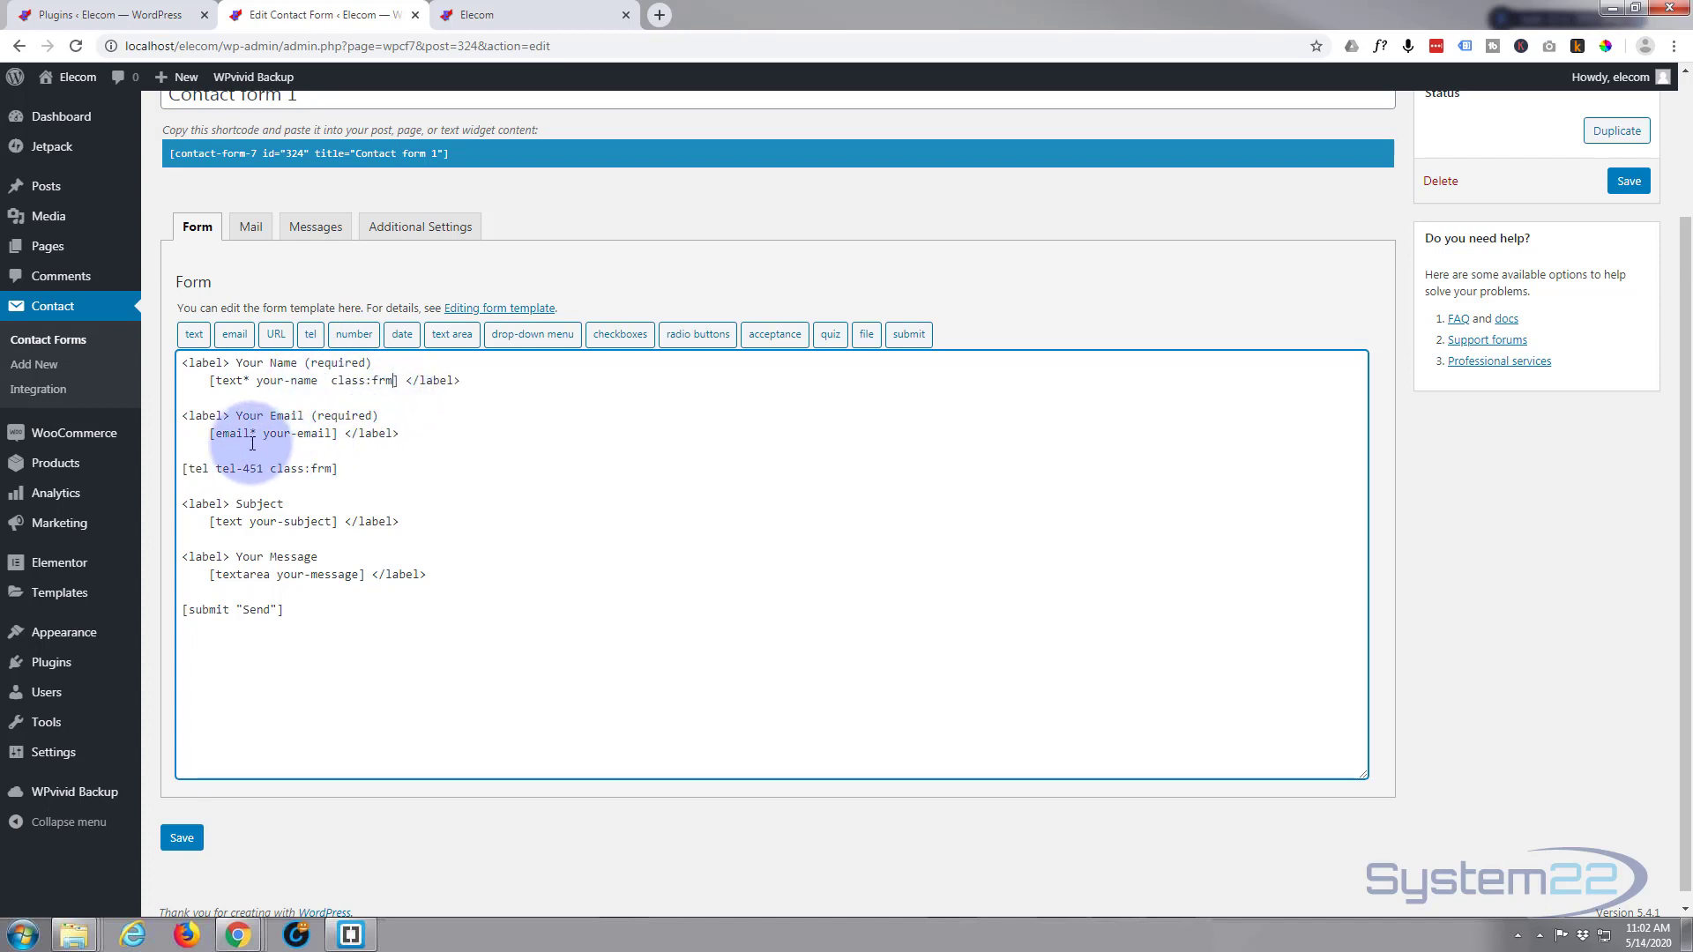
{"action": "left_click", "coordinate": [335, 433]}
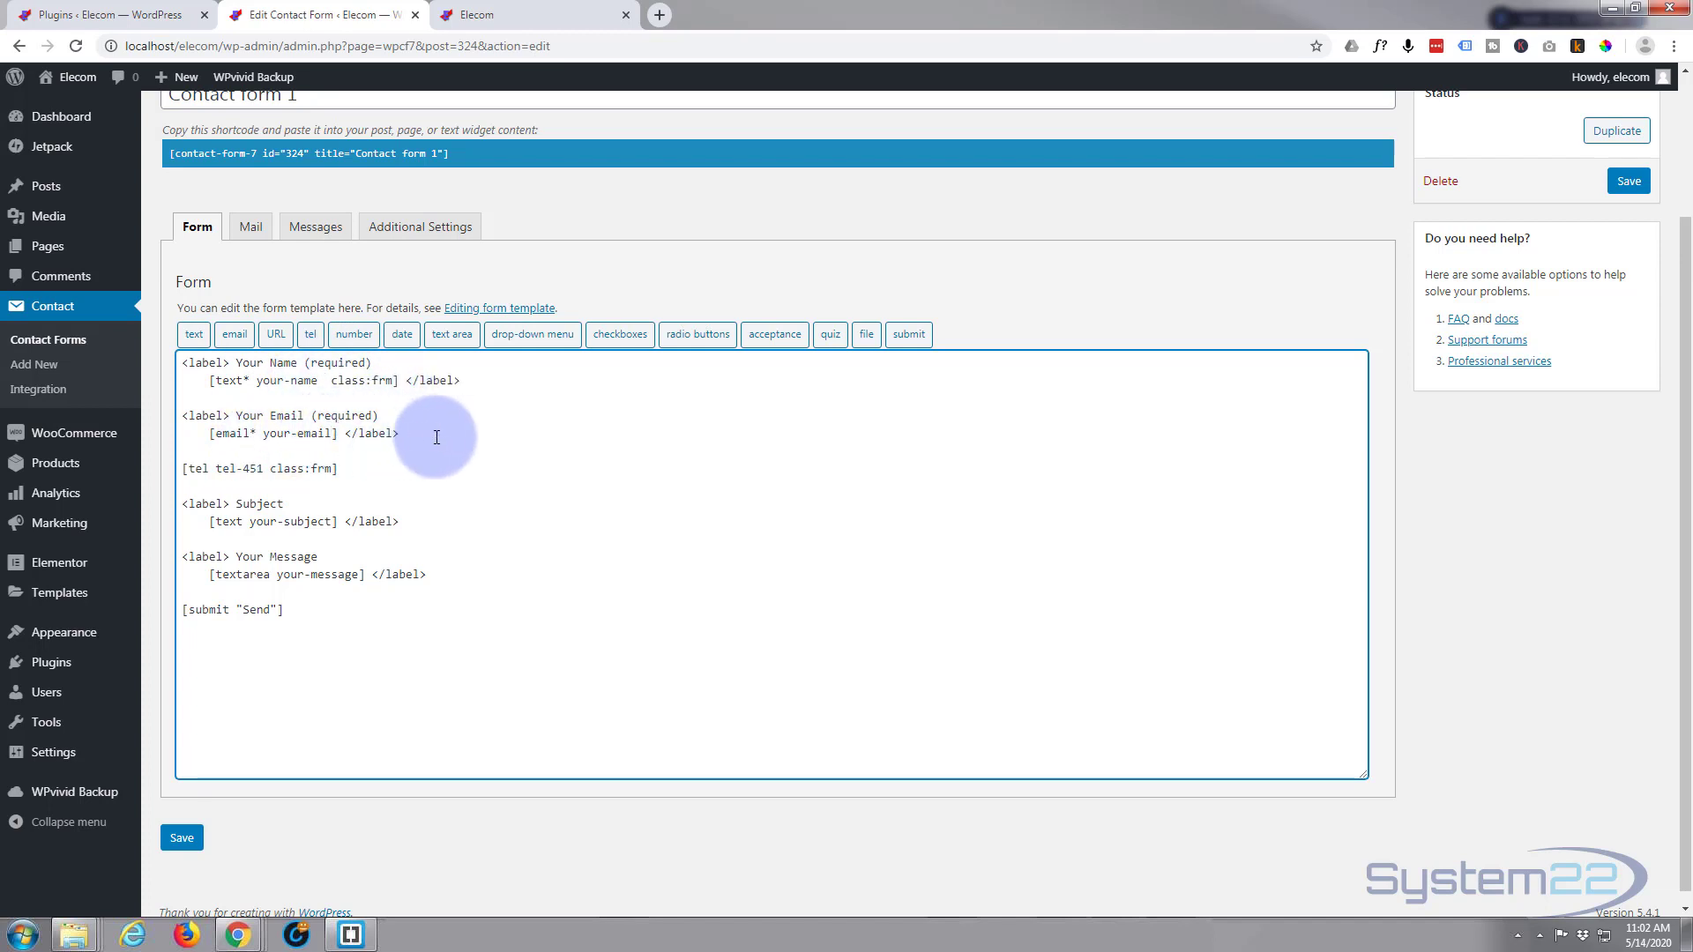
{"action": "key", "text": "ctrl+v"}
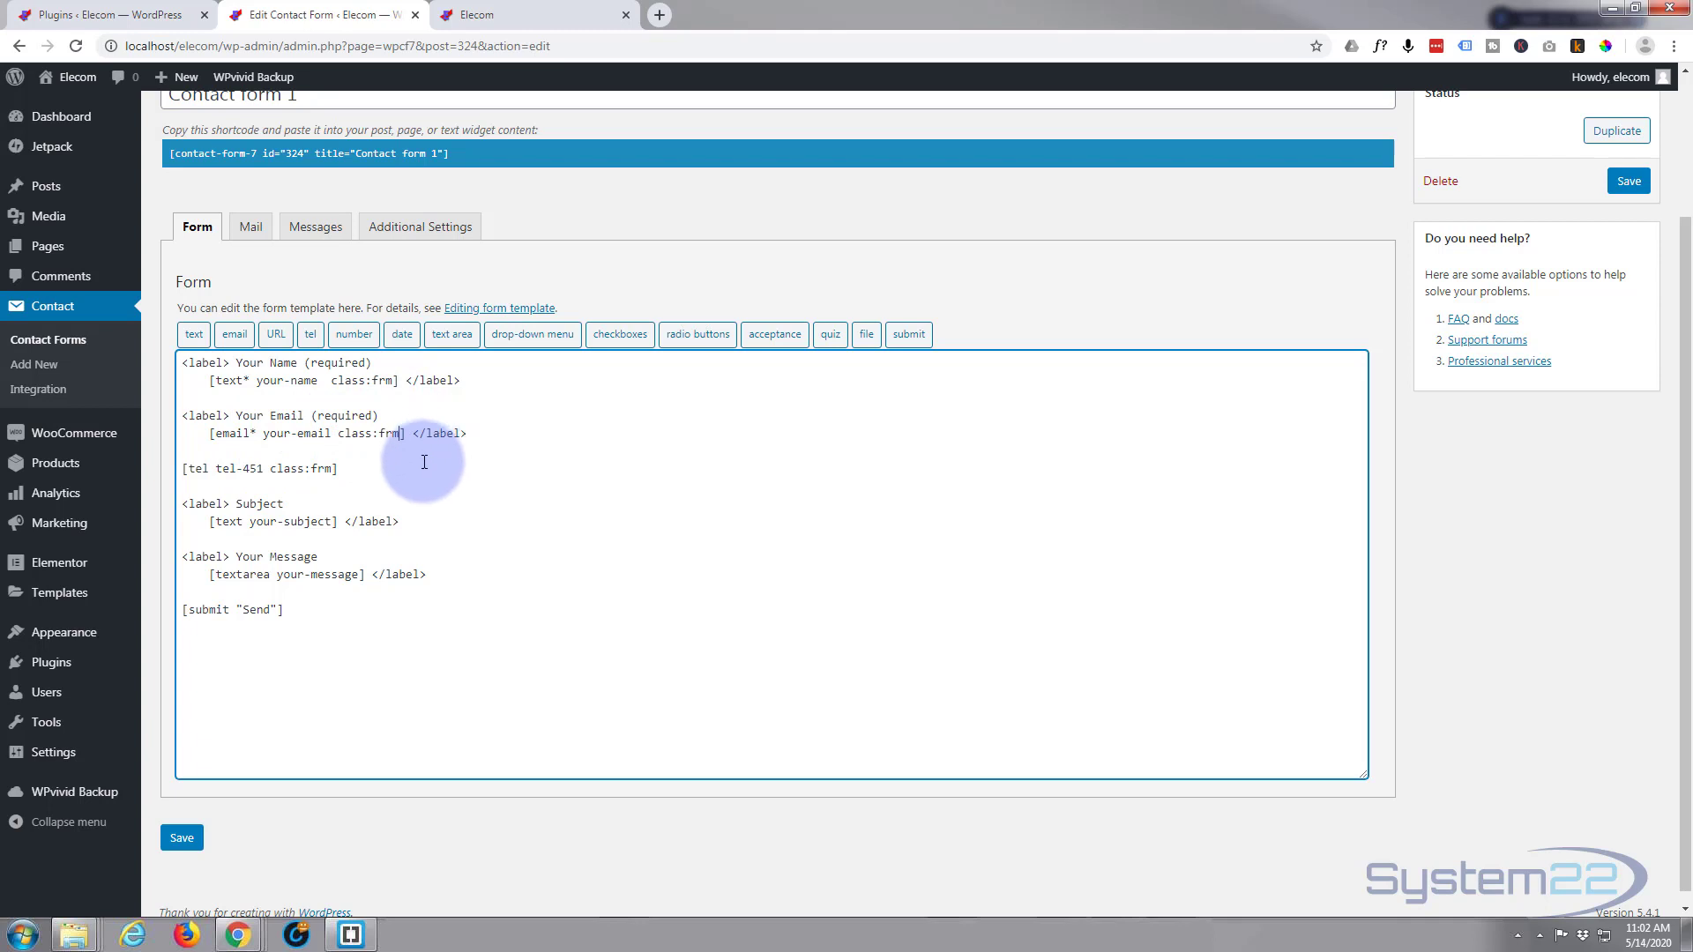
{"action": "left_click", "coordinate": [333, 521]}
{"action": "key", "text": "ctrl+v"}
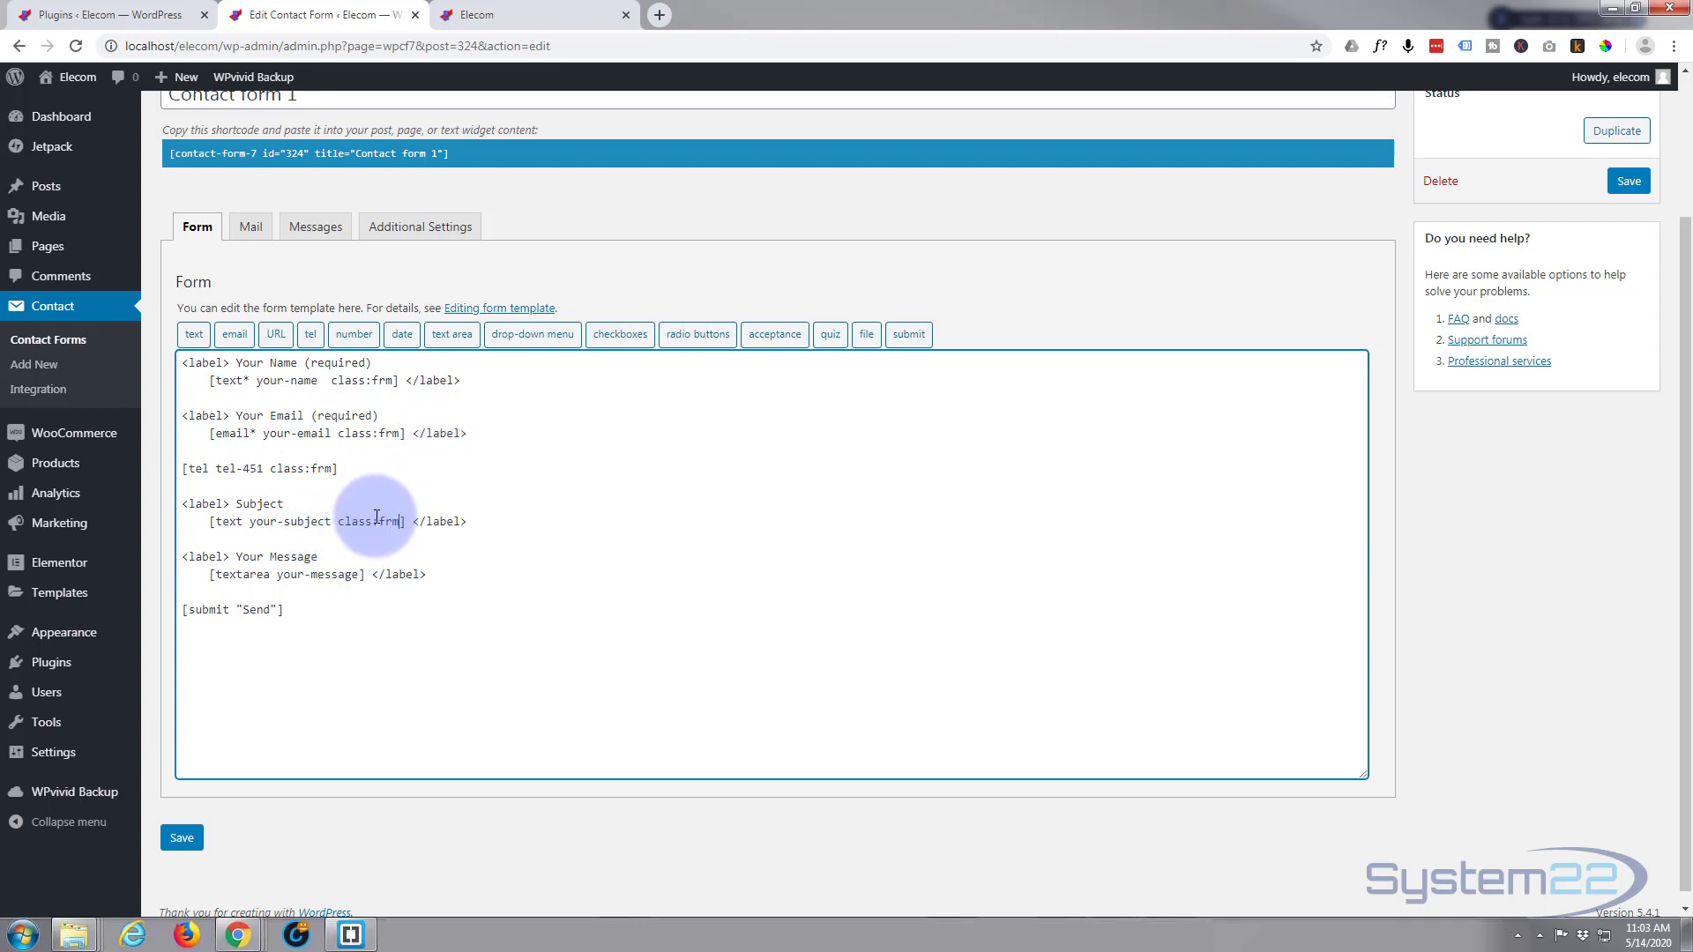
{"action": "left_click", "coordinate": [362, 575]}
{"action": "key", "text": "ctrl+v"}
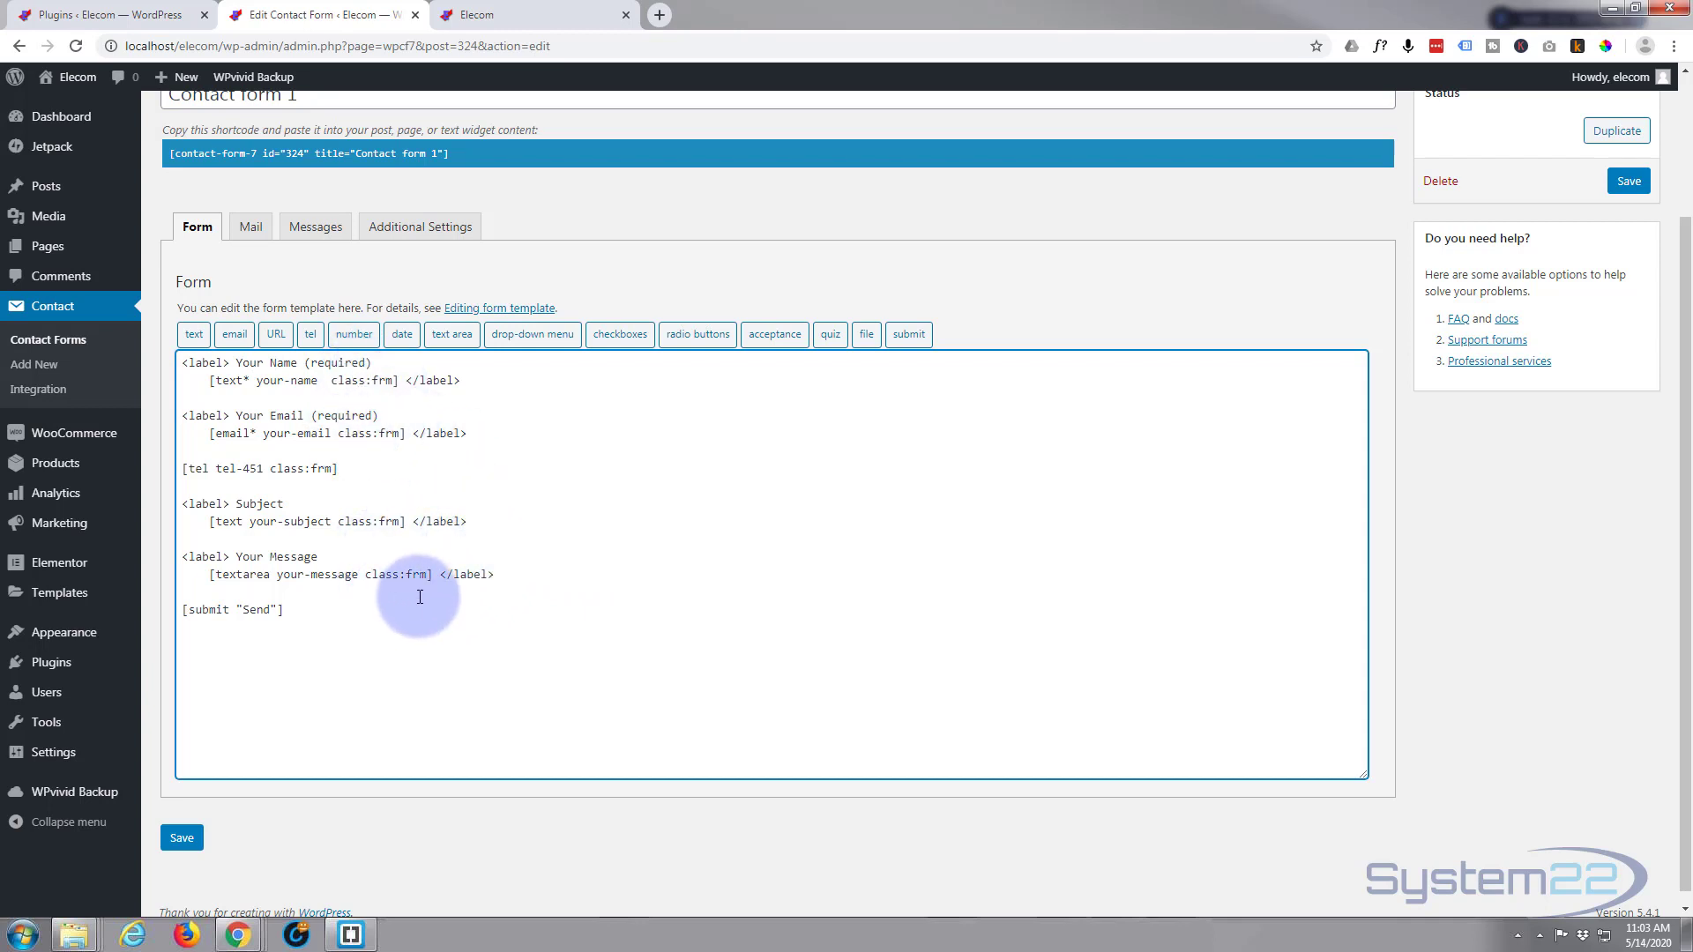
{"action": "left_click", "coordinate": [184, 839]}
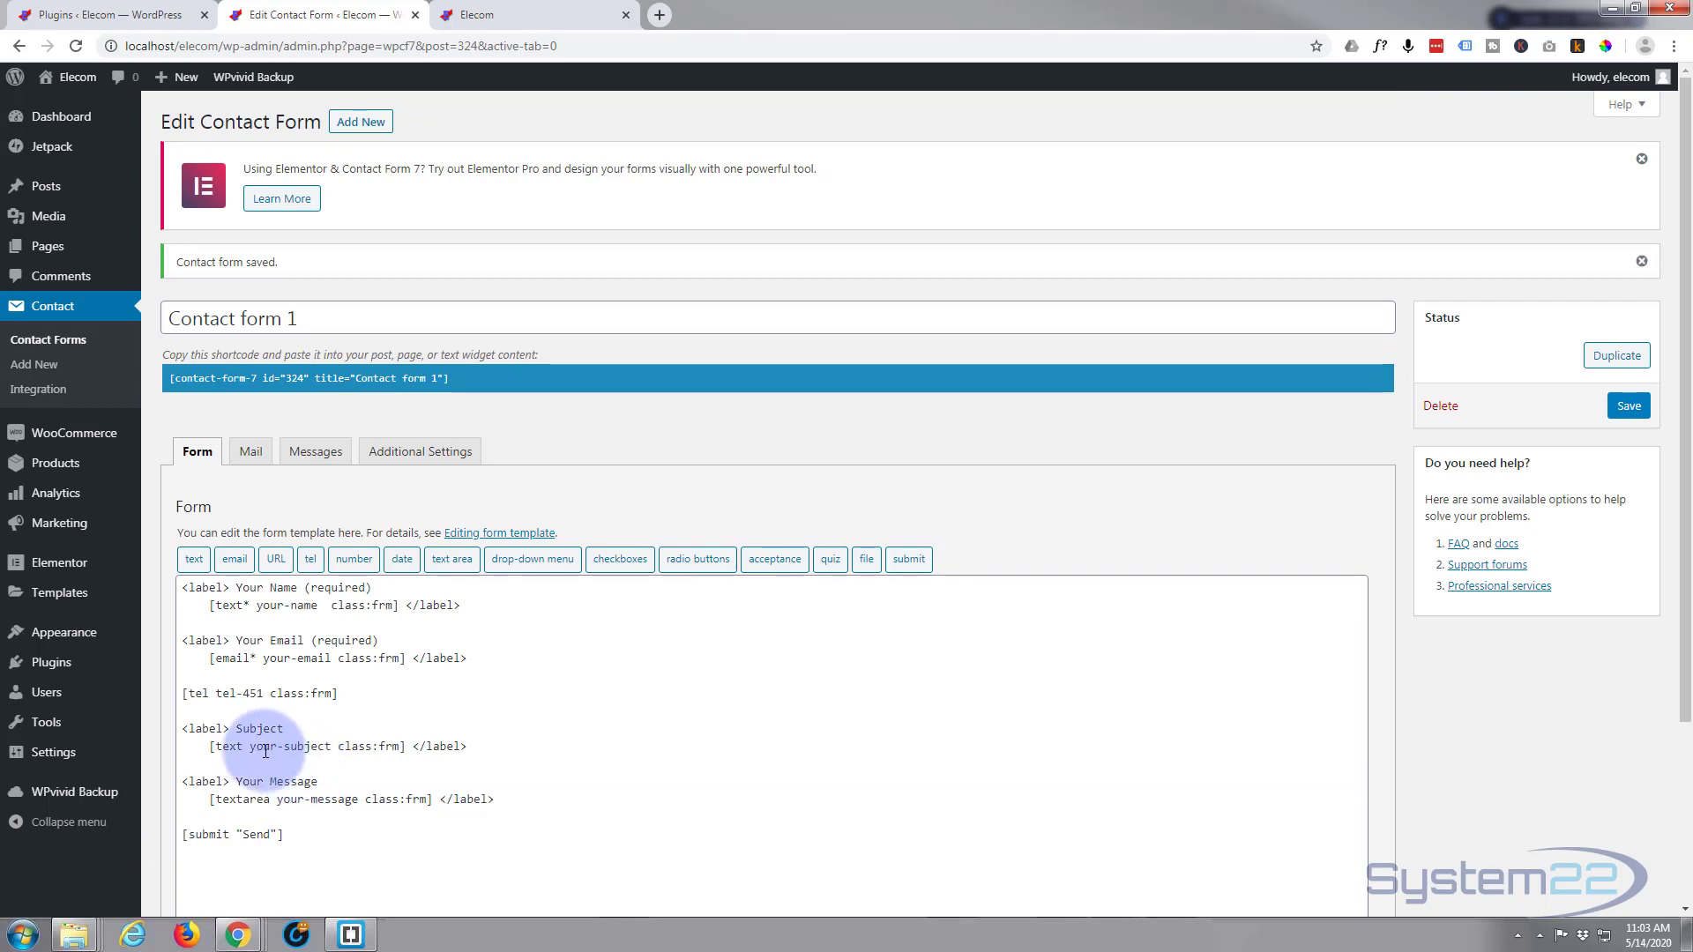
Select the contact form's shortcode and open a new blank page in a separate browser tab
{"action": "left_click", "coordinate": [320, 381]}
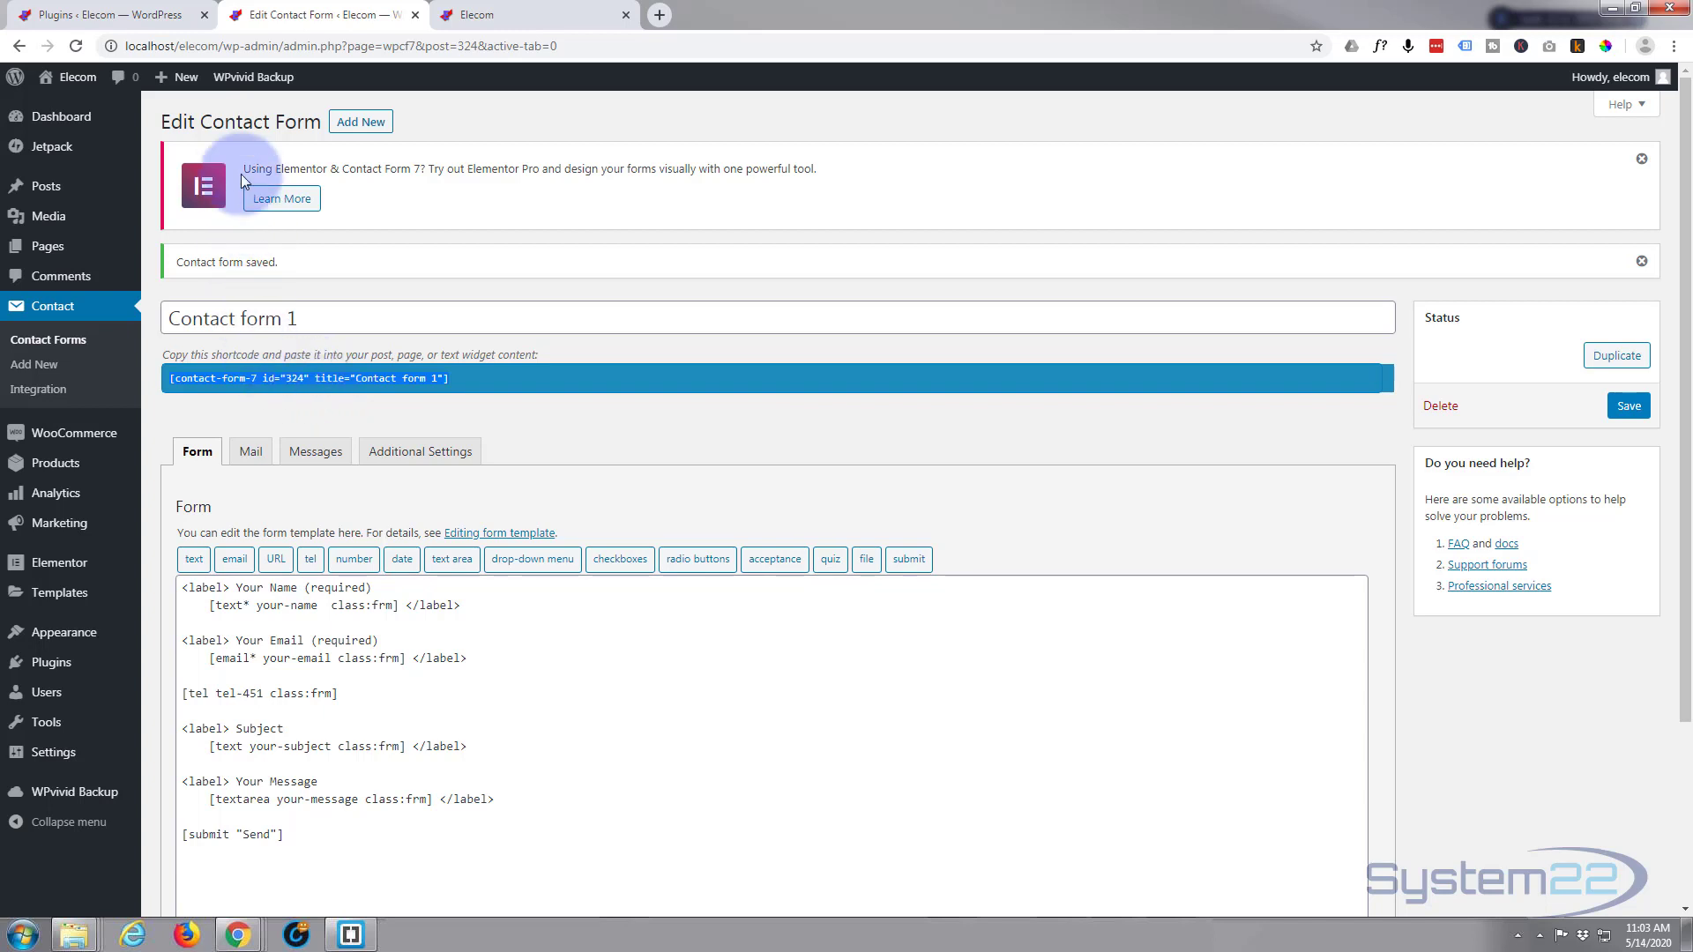
{"action": "mouse_move", "coordinate": [177, 77]}
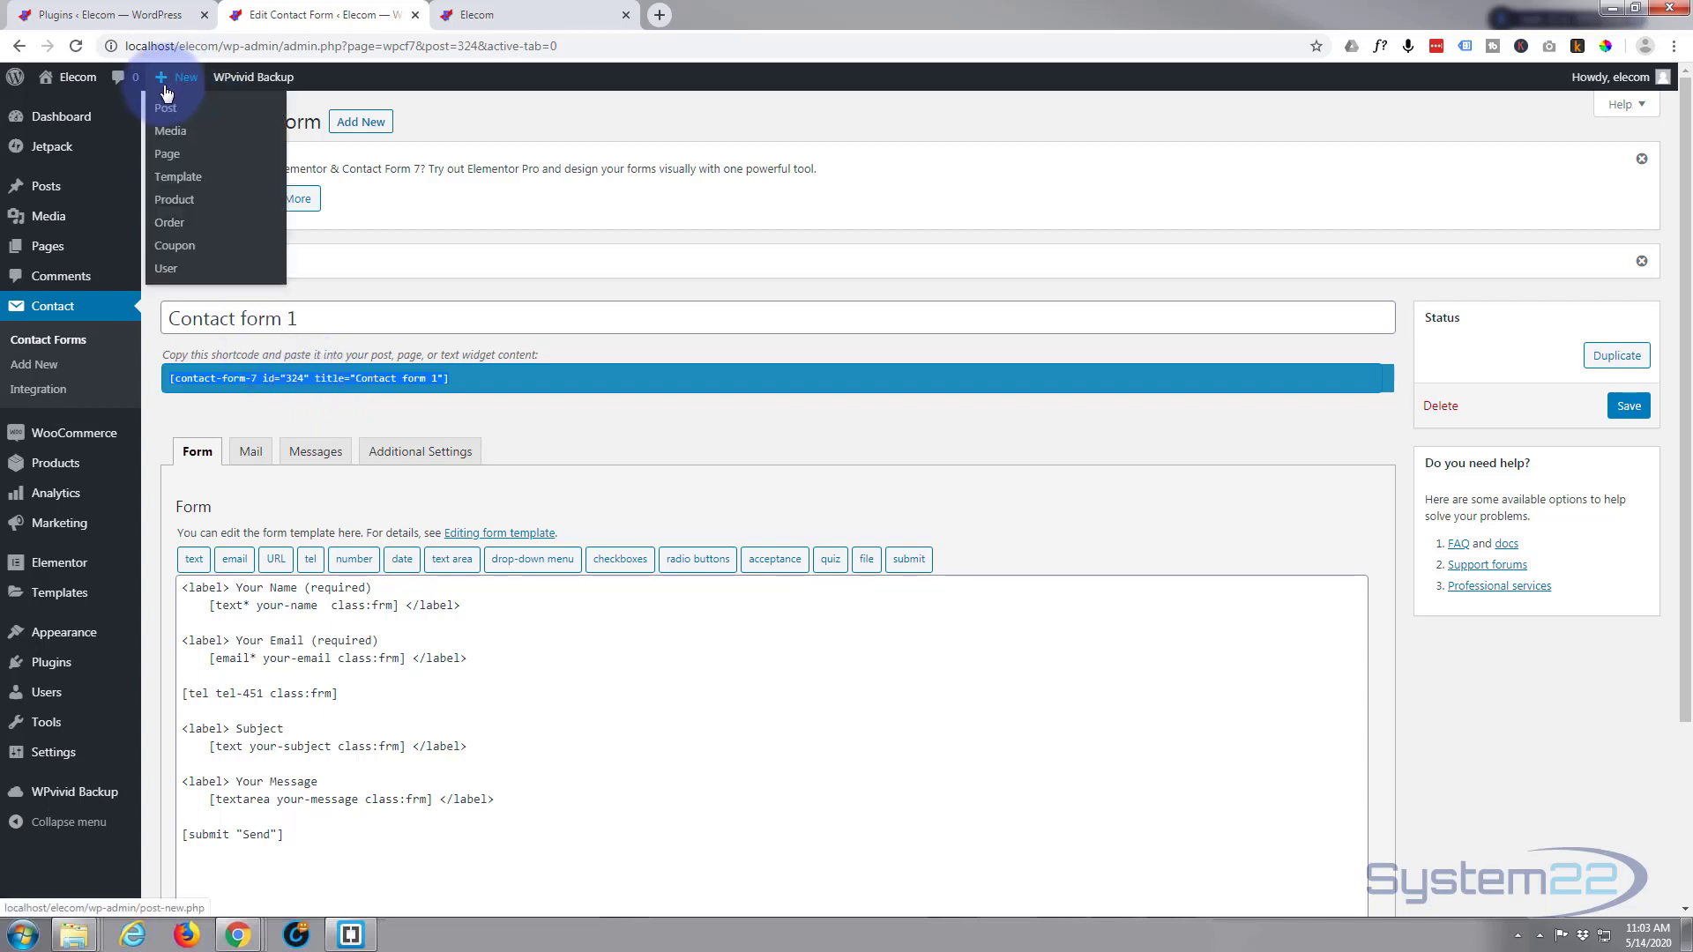
{"action": "middle_click", "coordinate": [175, 156]}
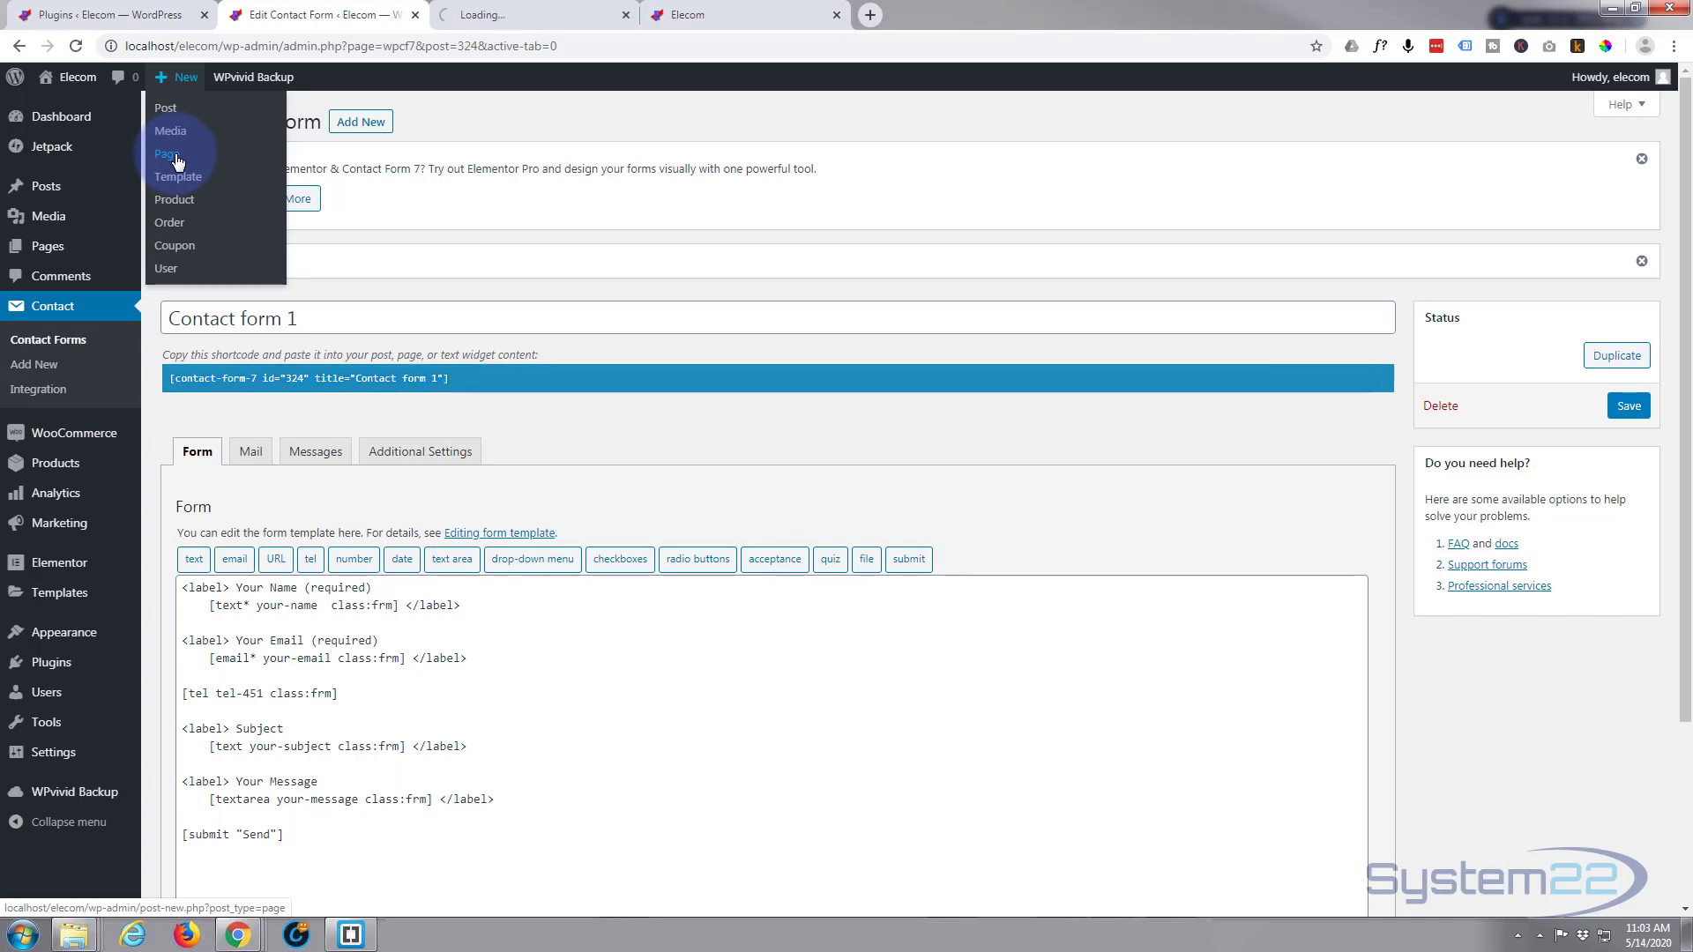
{"action": "left_click", "coordinate": [564, 12]}
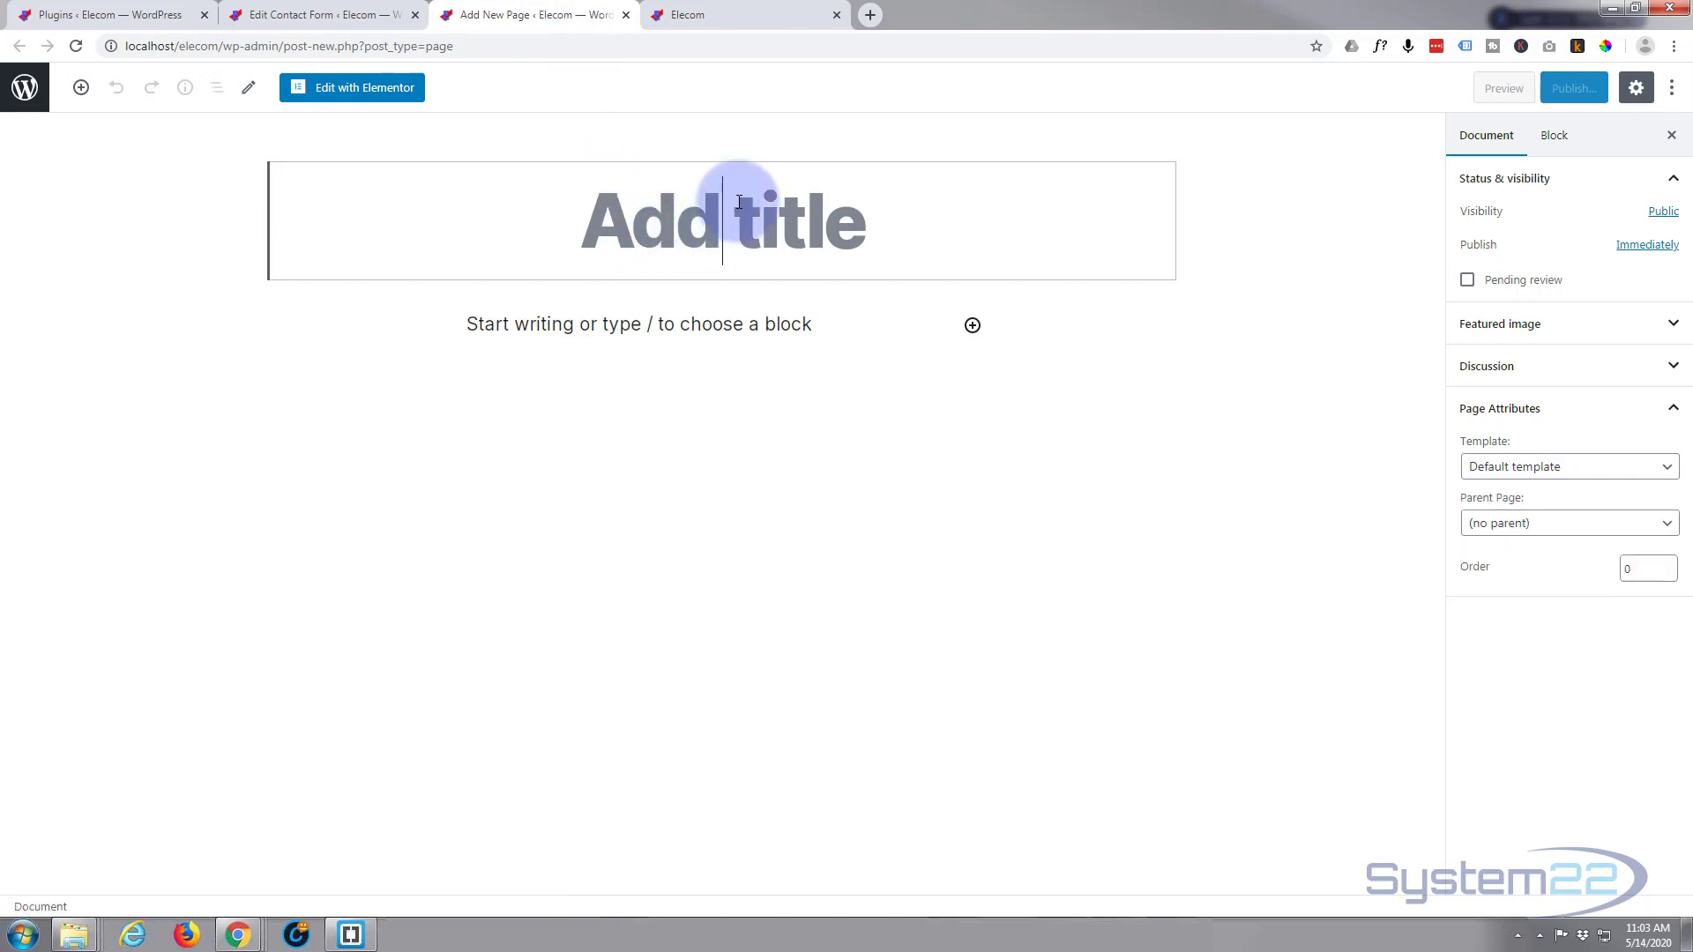
Title the new page Contact, apply the Elementor Full Width template and open the page in the Elementor editor
{"action": "type", "text": "Contact"}
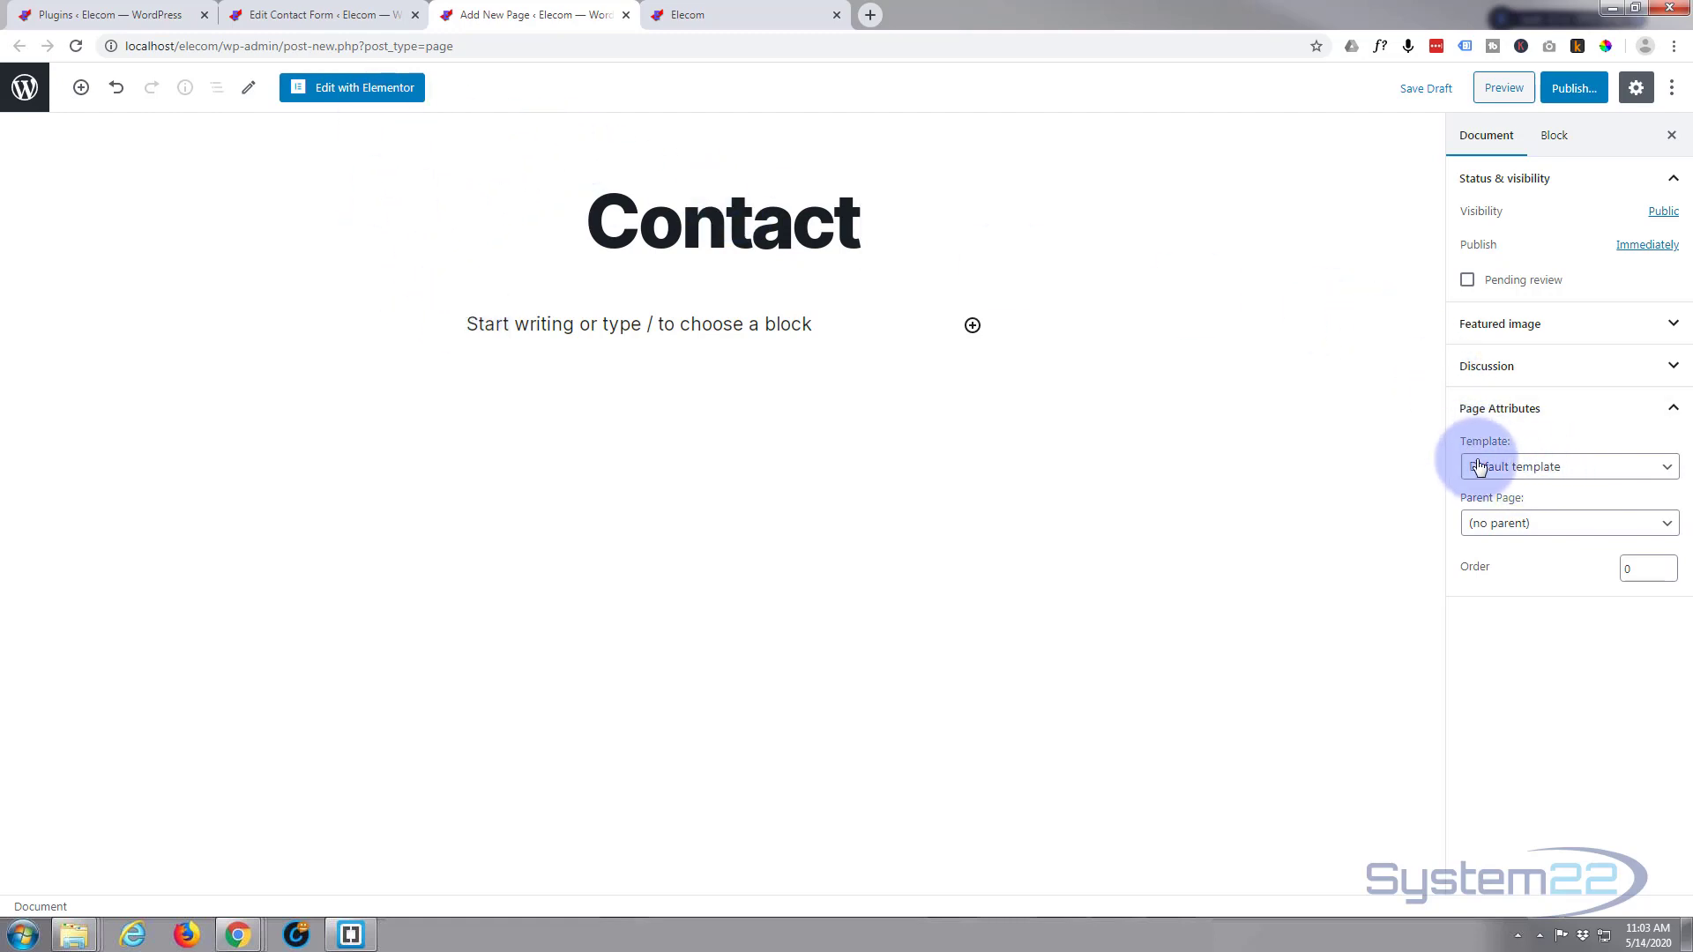
{"action": "left_click", "coordinate": [1672, 410]}
{"action": "left_click", "coordinate": [1672, 410]}
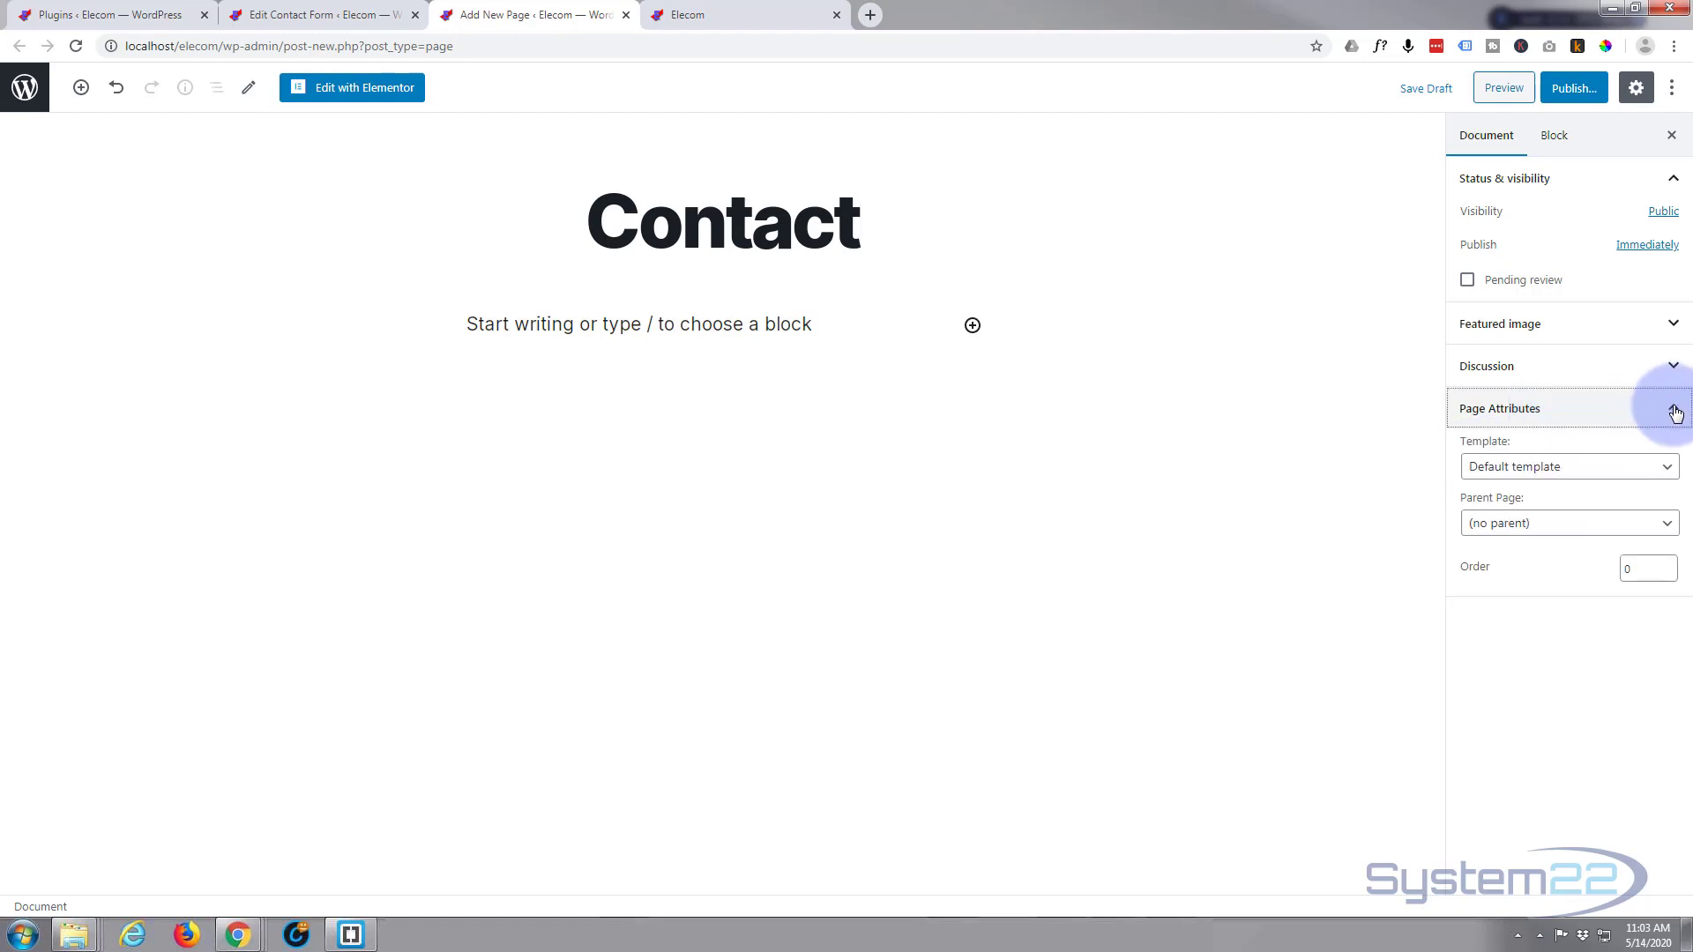
{"action": "left_click", "coordinate": [1610, 472]}
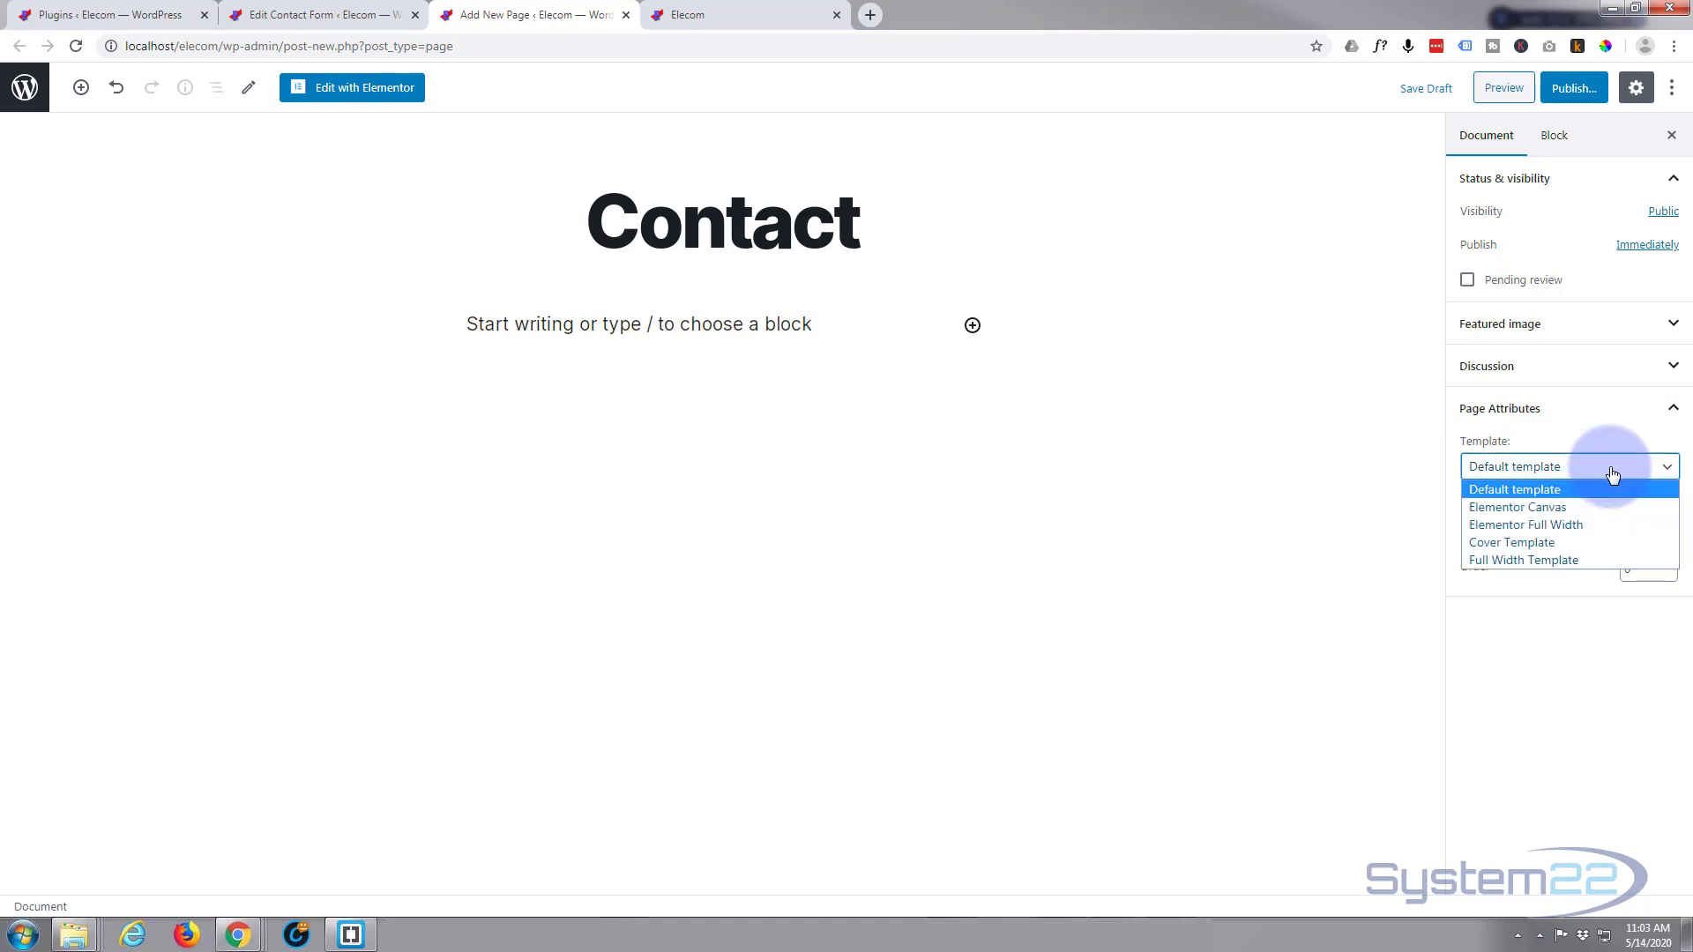
{"action": "left_click", "coordinate": [1585, 529]}
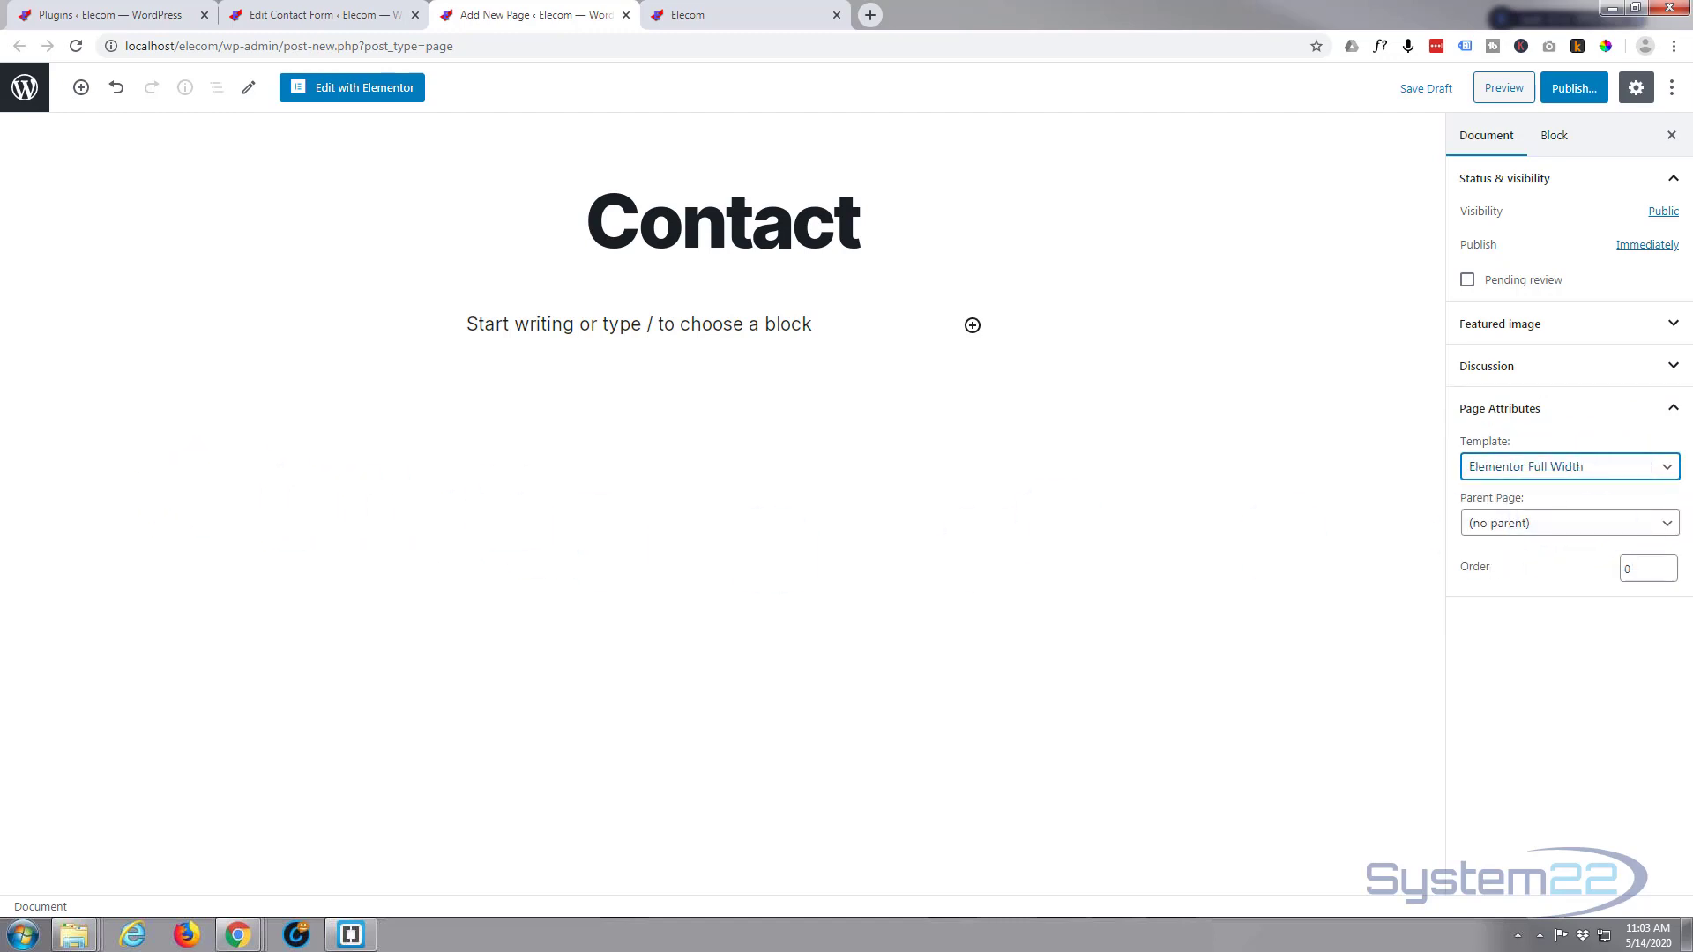
{"action": "left_click", "coordinate": [362, 88]}
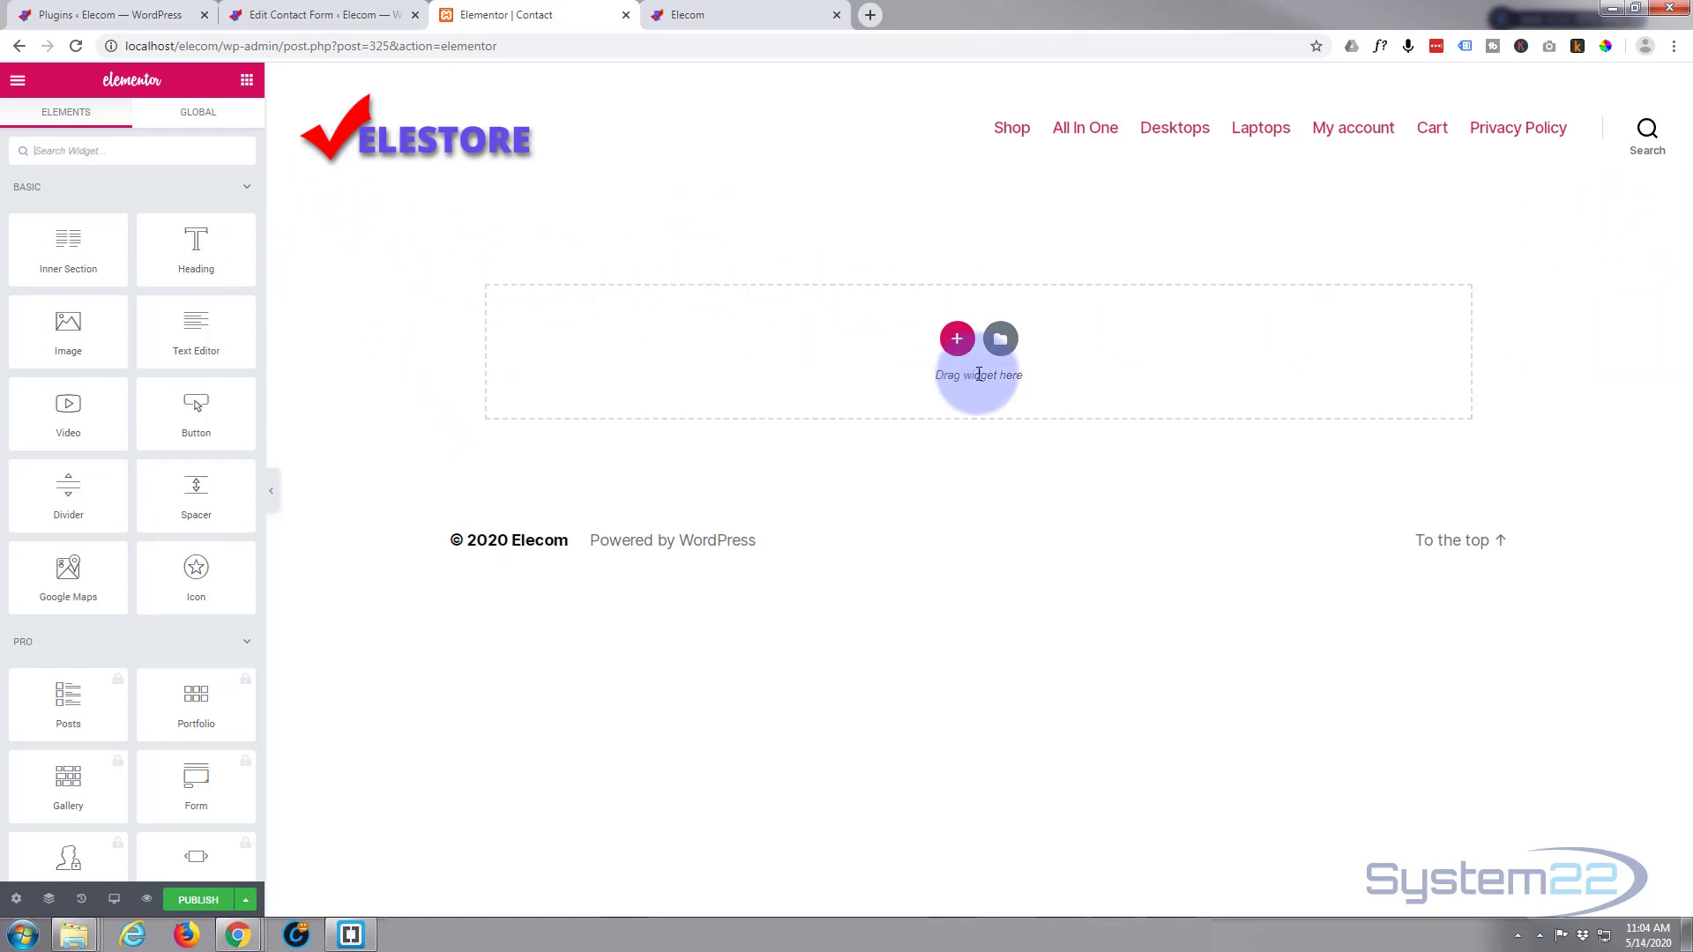
Insert the saved prodsd page template without its document settings and delete the laptop products section below the banner
{"action": "left_click", "coordinate": [1002, 340]}
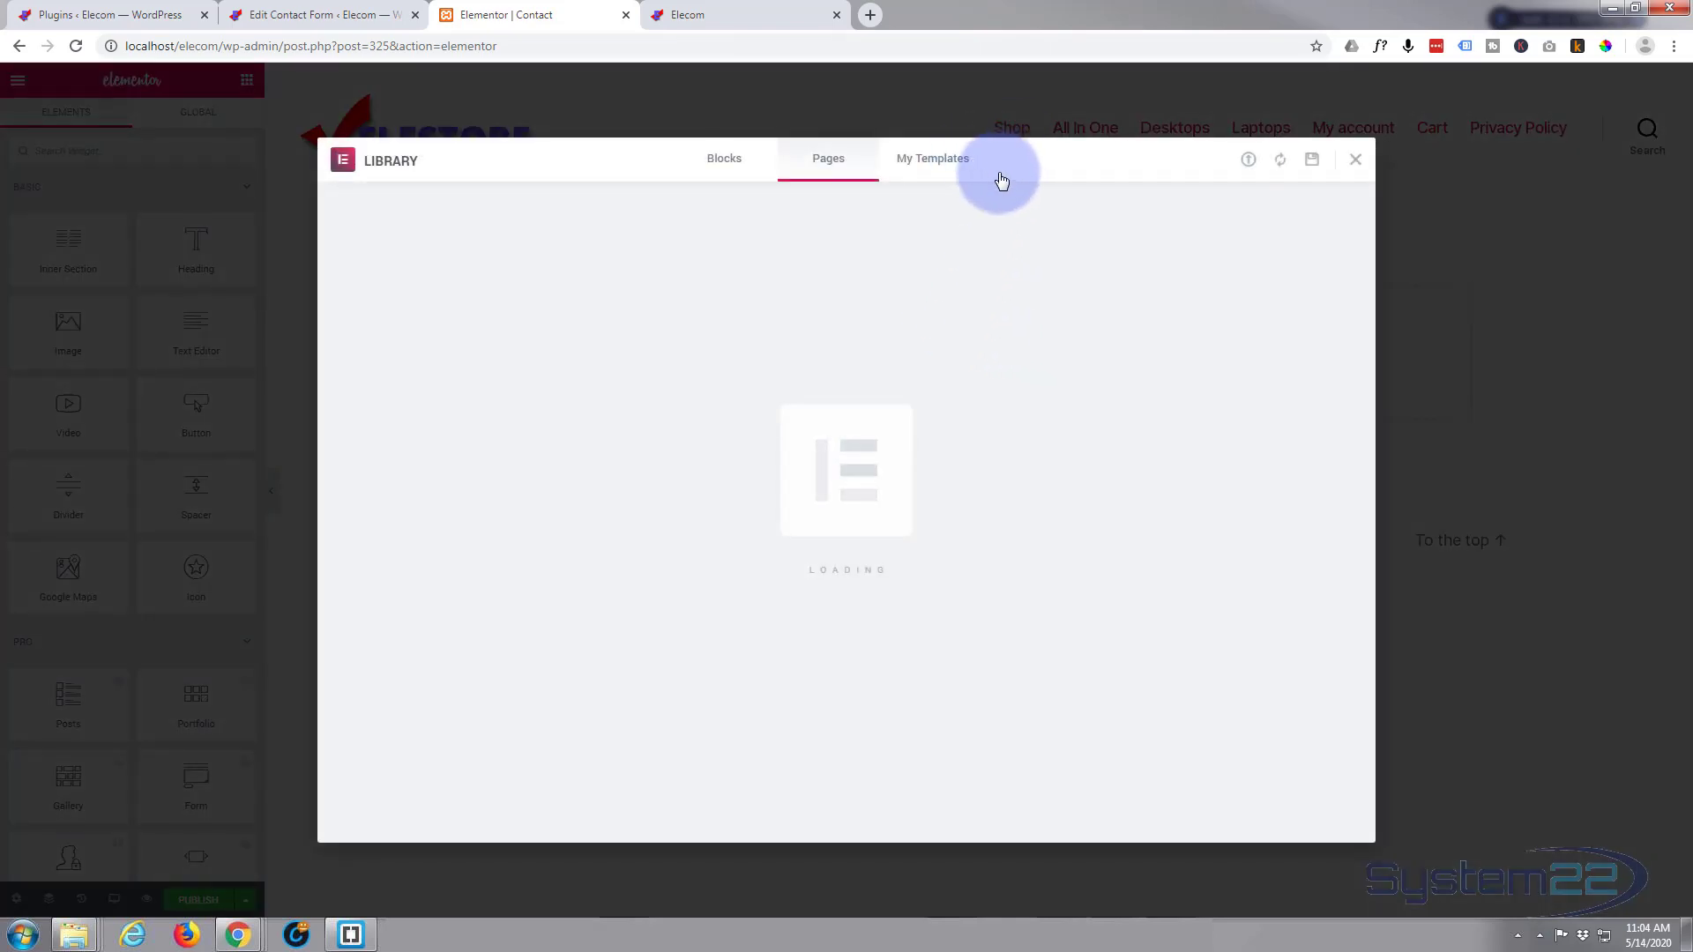
{"action": "left_click", "coordinate": [953, 164]}
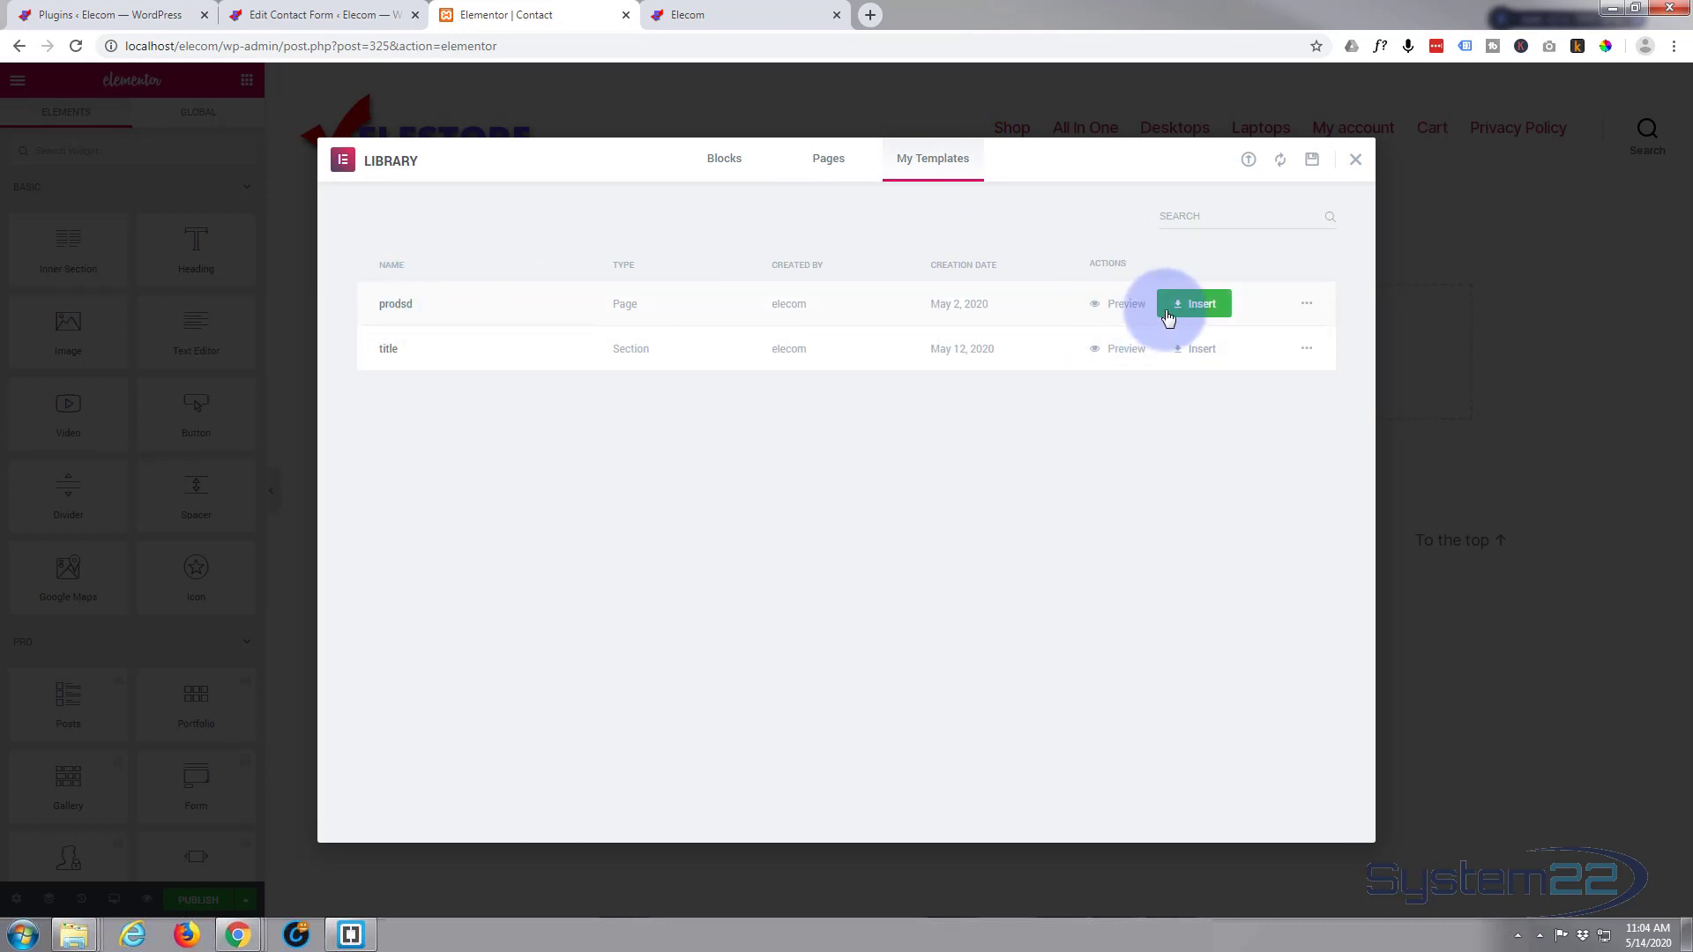
{"action": "left_click", "coordinate": [1201, 305]}
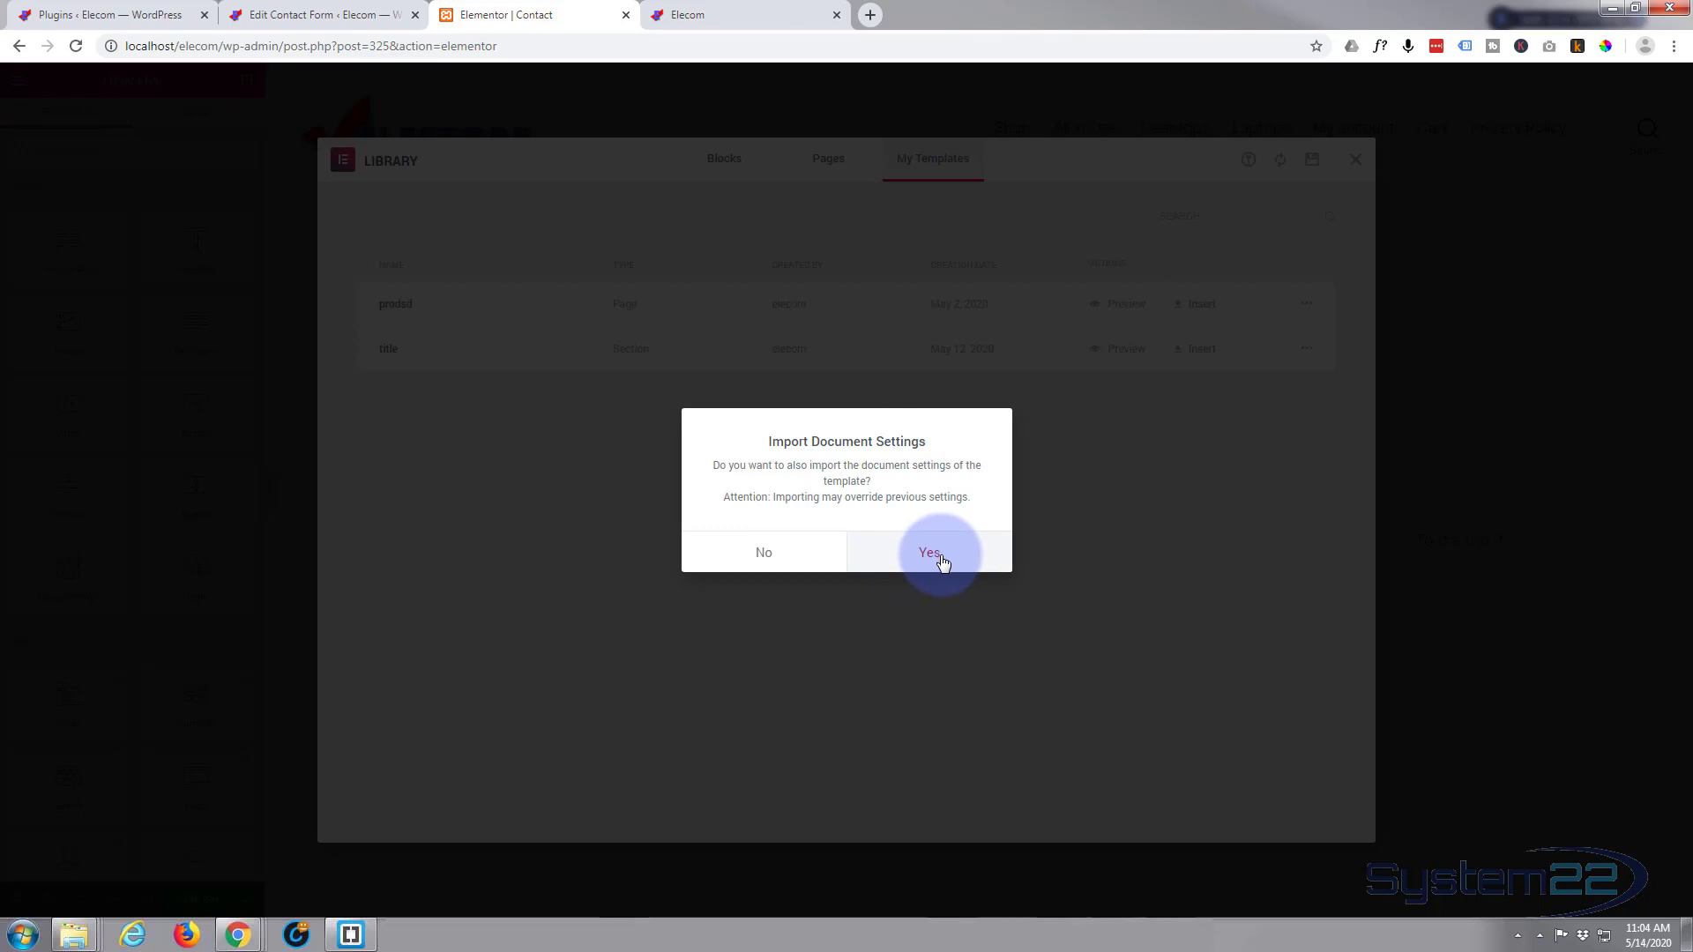
{"action": "left_click", "coordinate": [781, 555]}
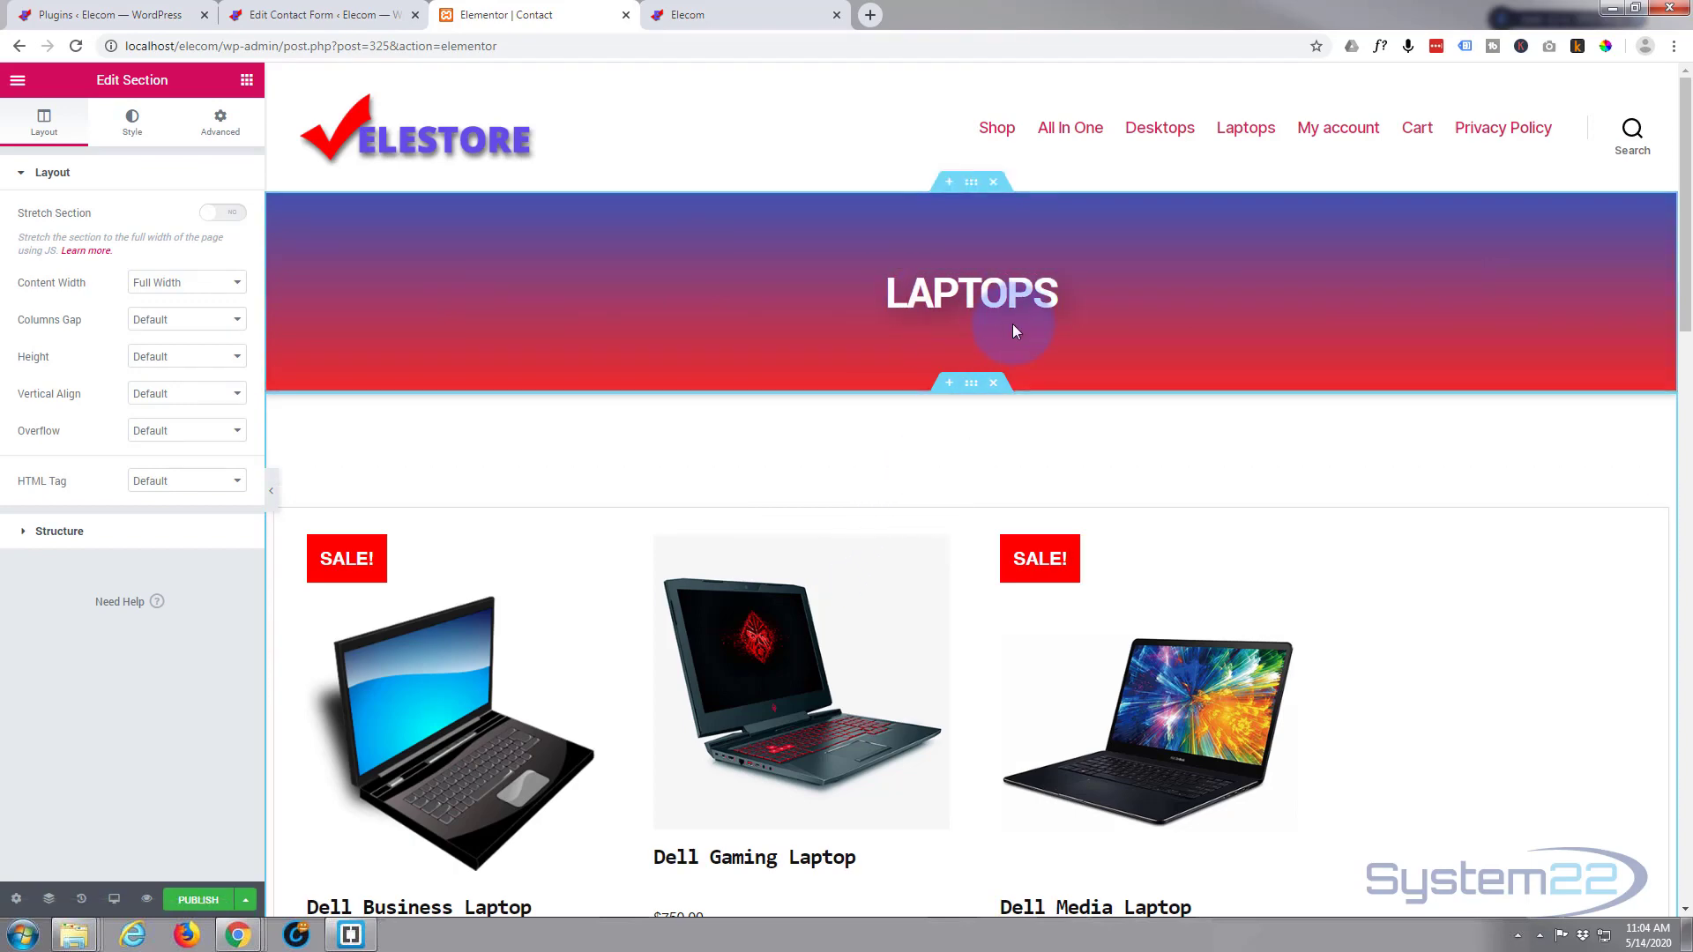
{"action": "left_click", "coordinate": [992, 384]}
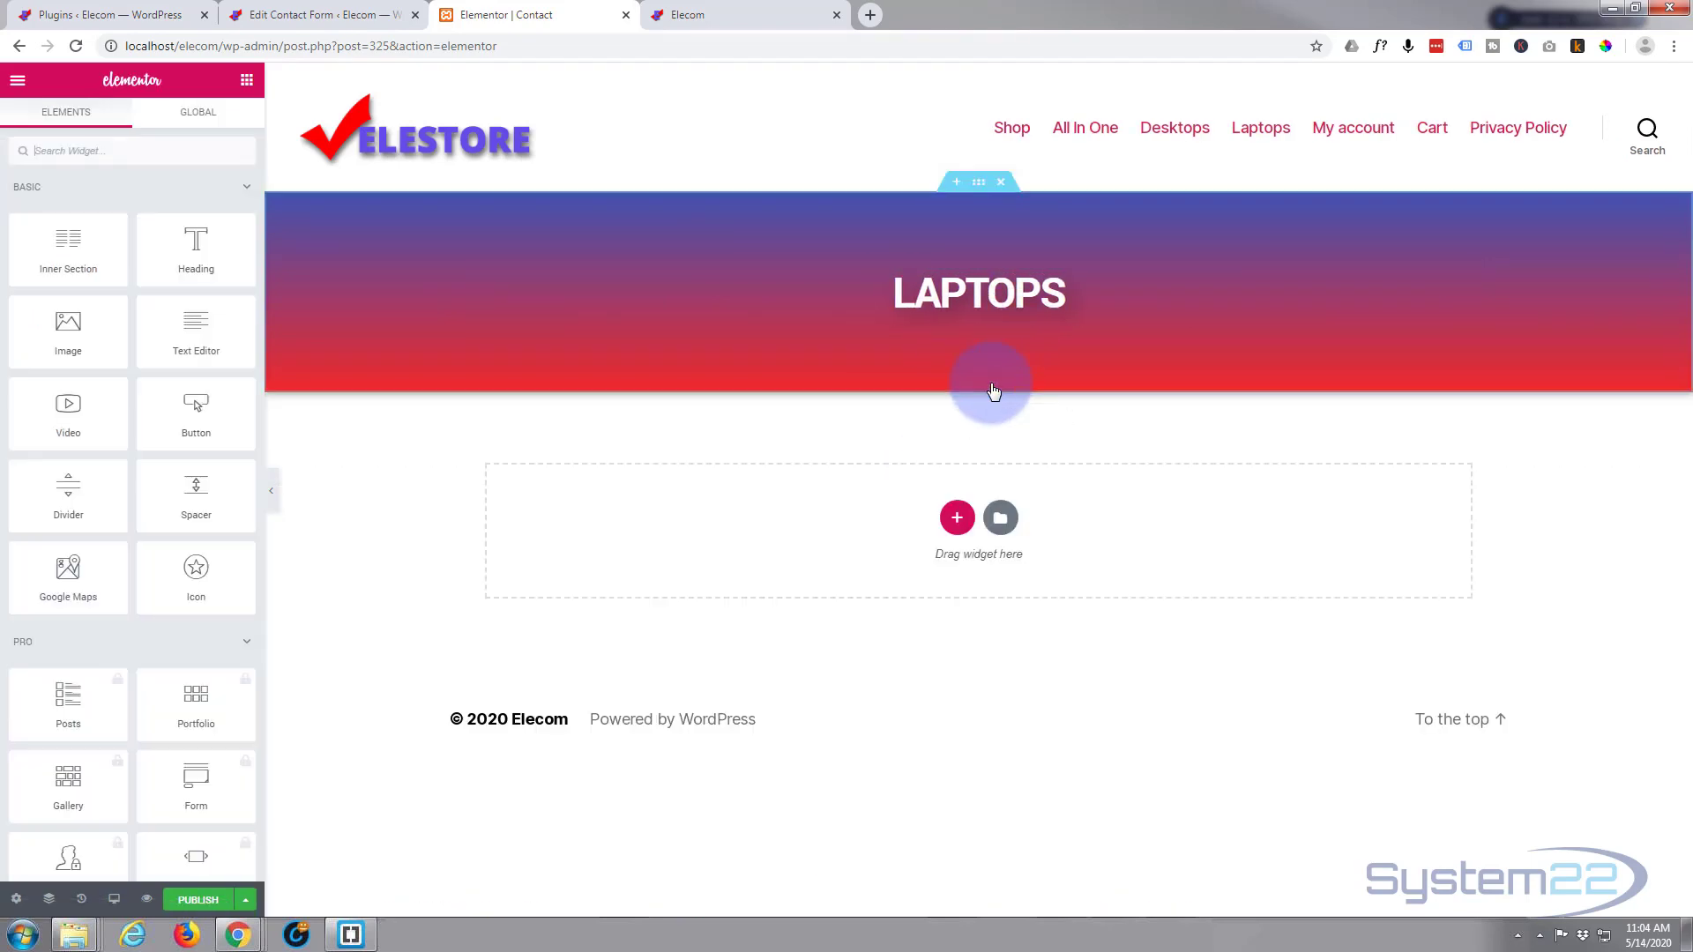
Change the banner heading's title to Contact
{"action": "left_click", "coordinate": [1065, 291]}
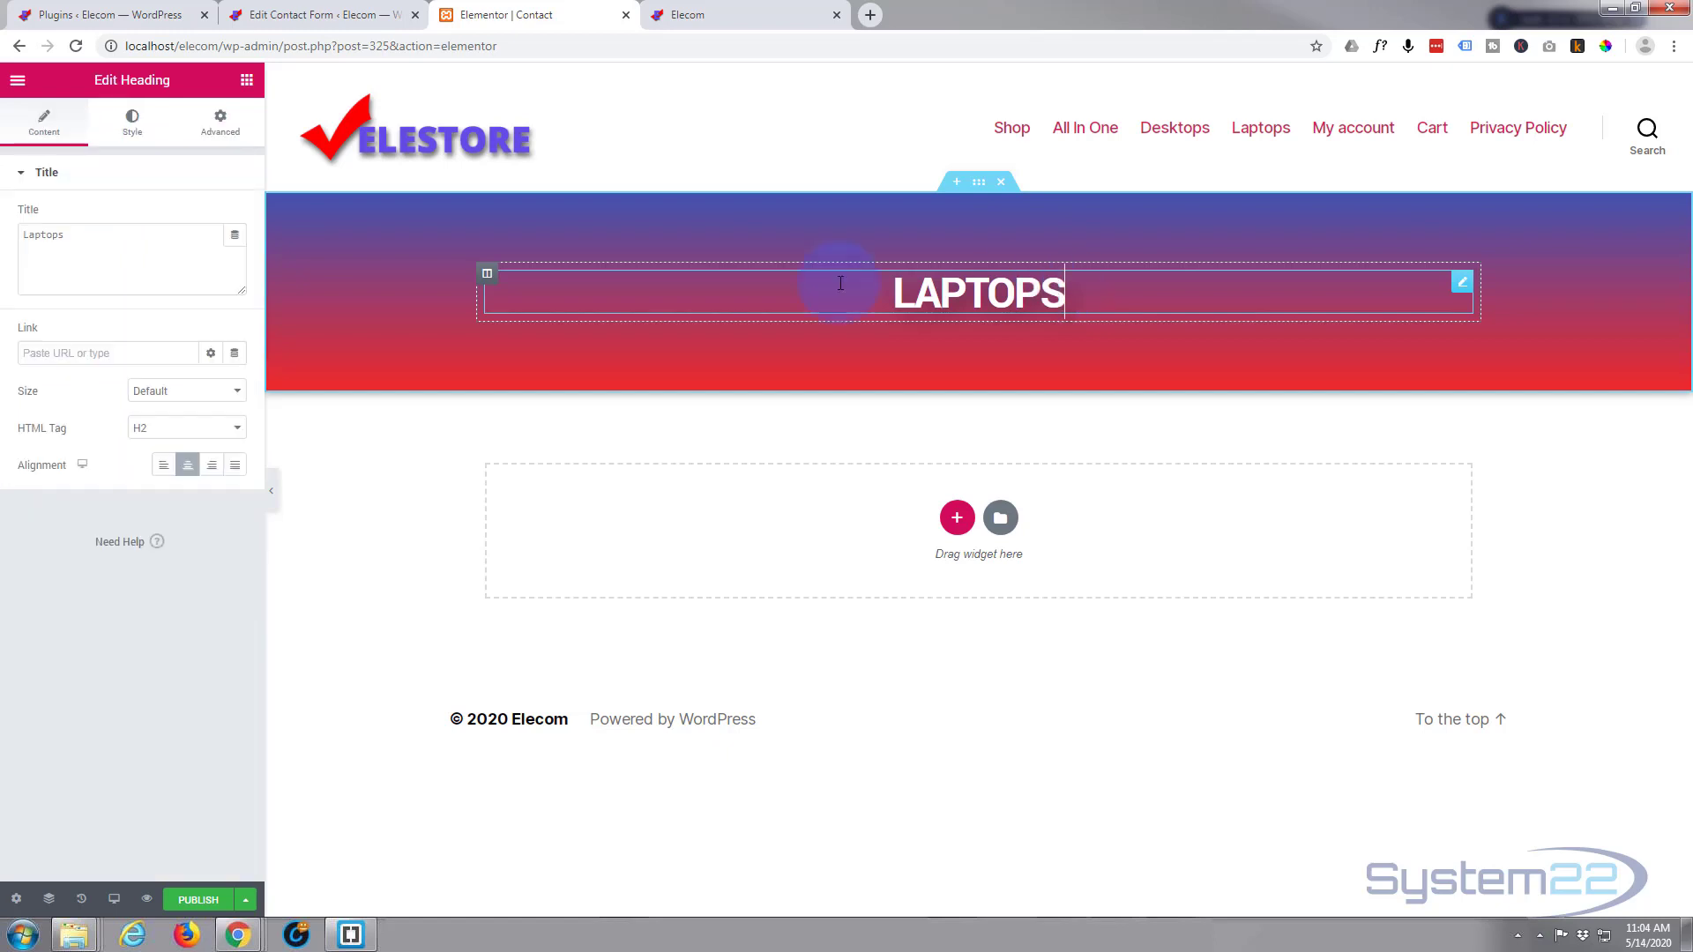
{"action": "left_click_drag", "start_coordinate": [67, 235], "coordinate": [3, 245]}
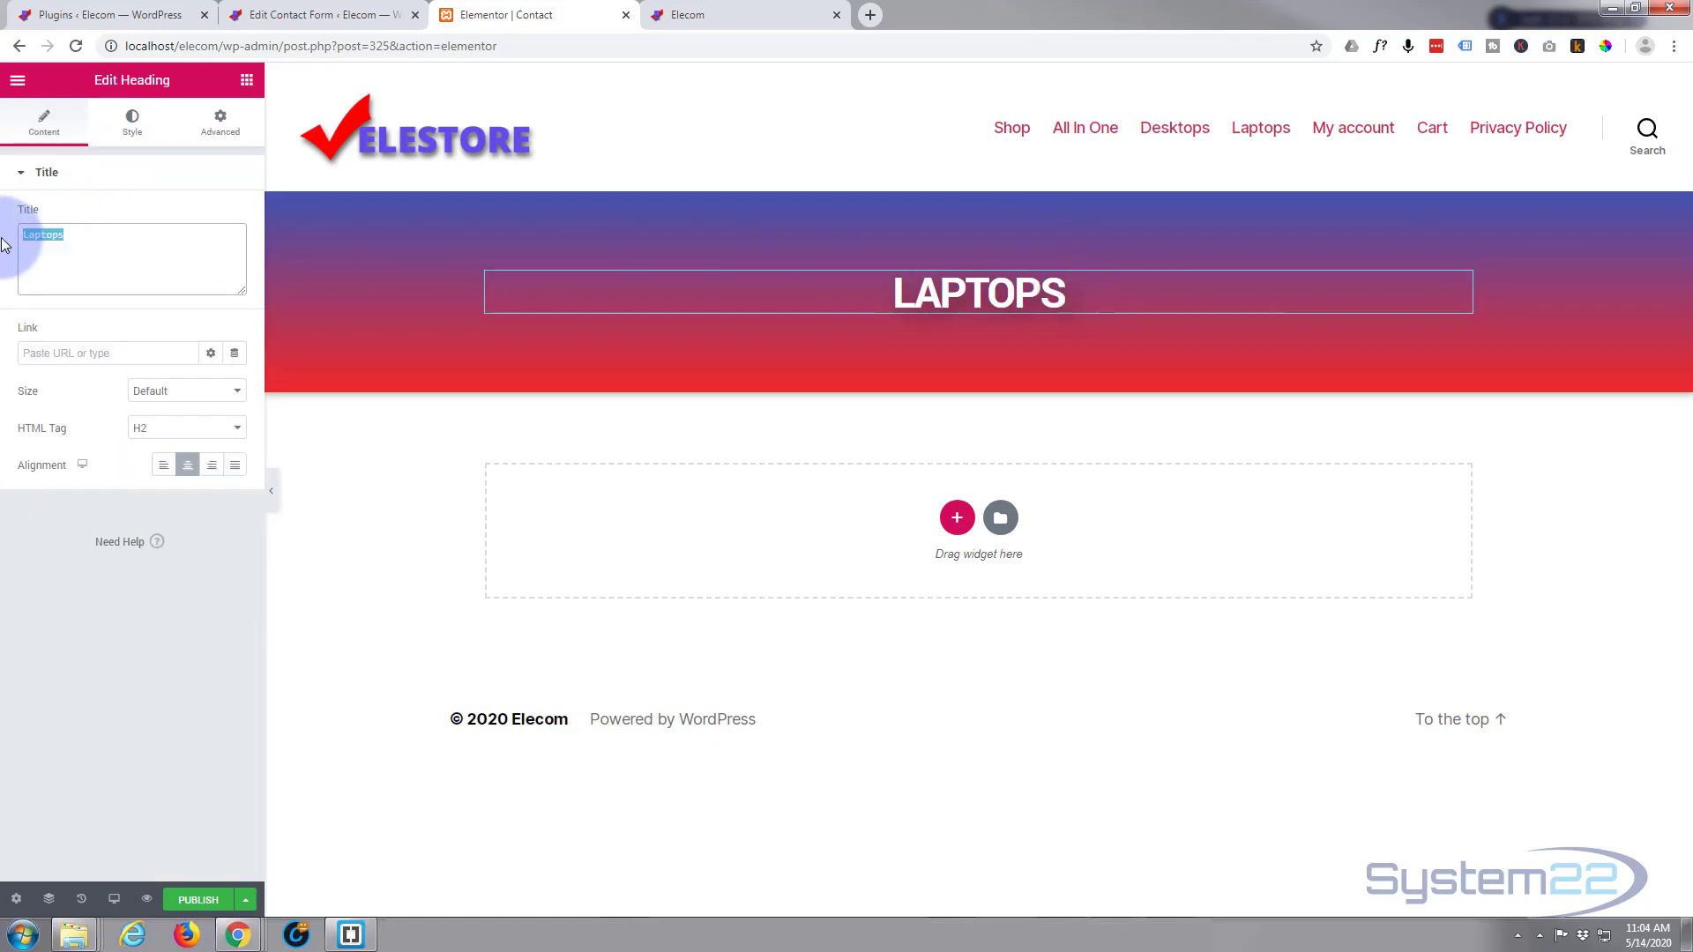
{"action": "type", "text": "Contact"}
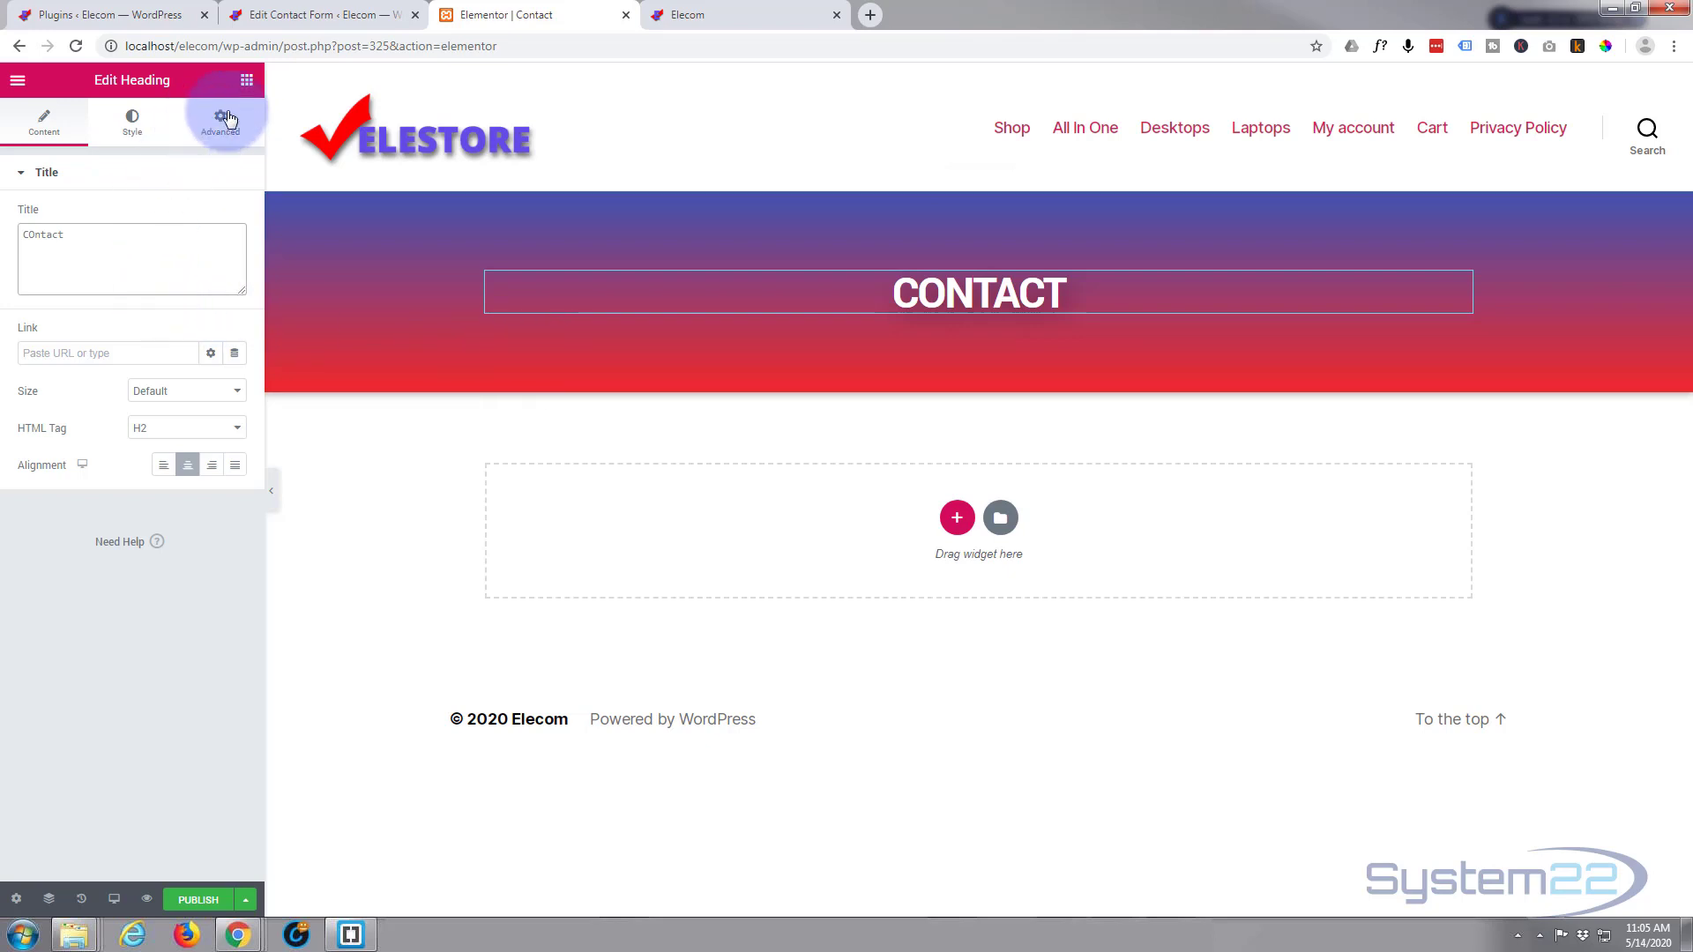
Add a Text Editor widget below the banner containing [contact-form-7 id="324" title="Contact form 1"] and publish the page
{"action": "left_click", "coordinate": [247, 81]}
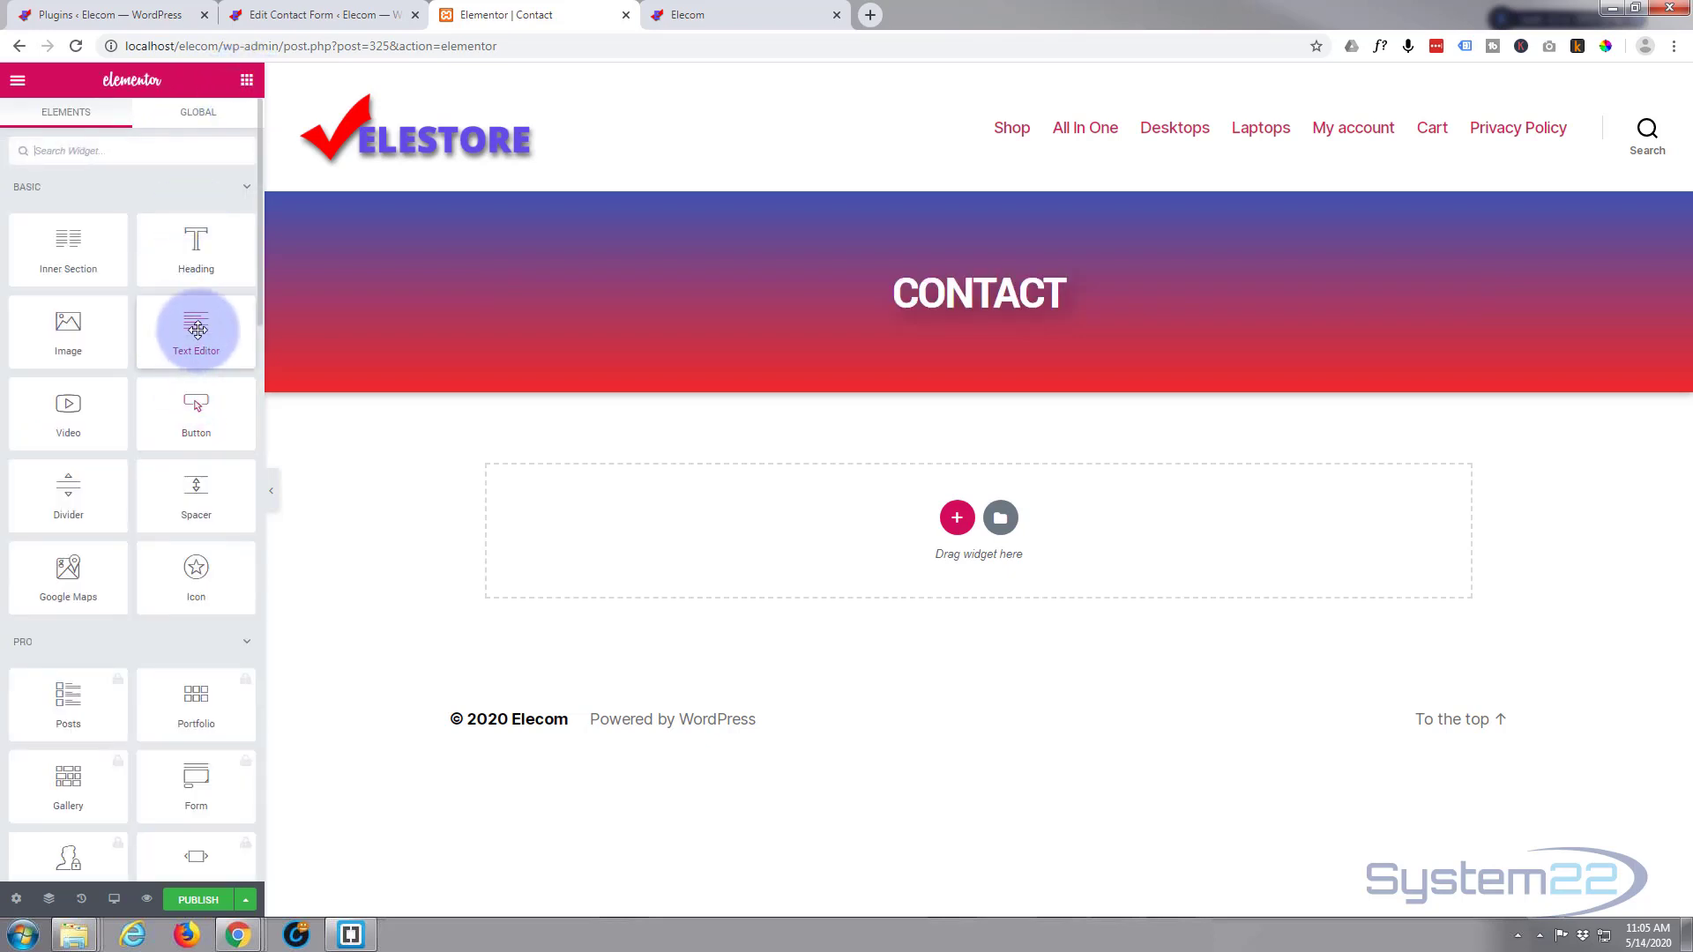
{"action": "left_click_drag", "start_coordinate": [197, 330], "coordinate": [1005, 515]}
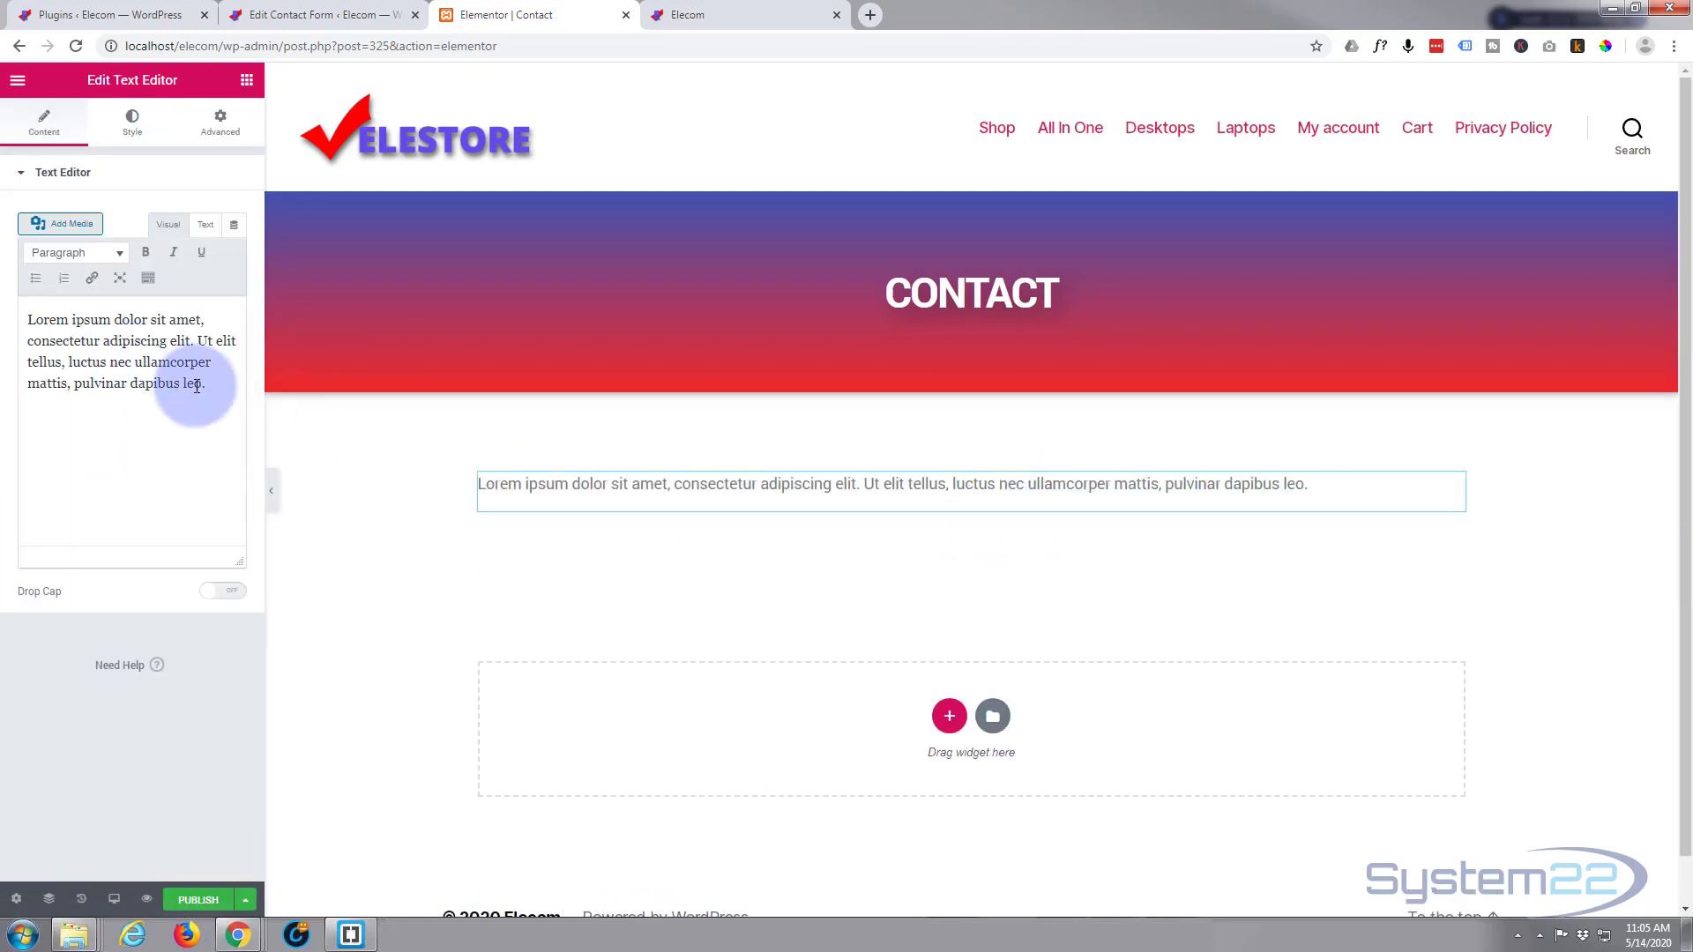
{"action": "left_click_drag", "start_coordinate": [196, 386], "coordinate": [14, 303]}
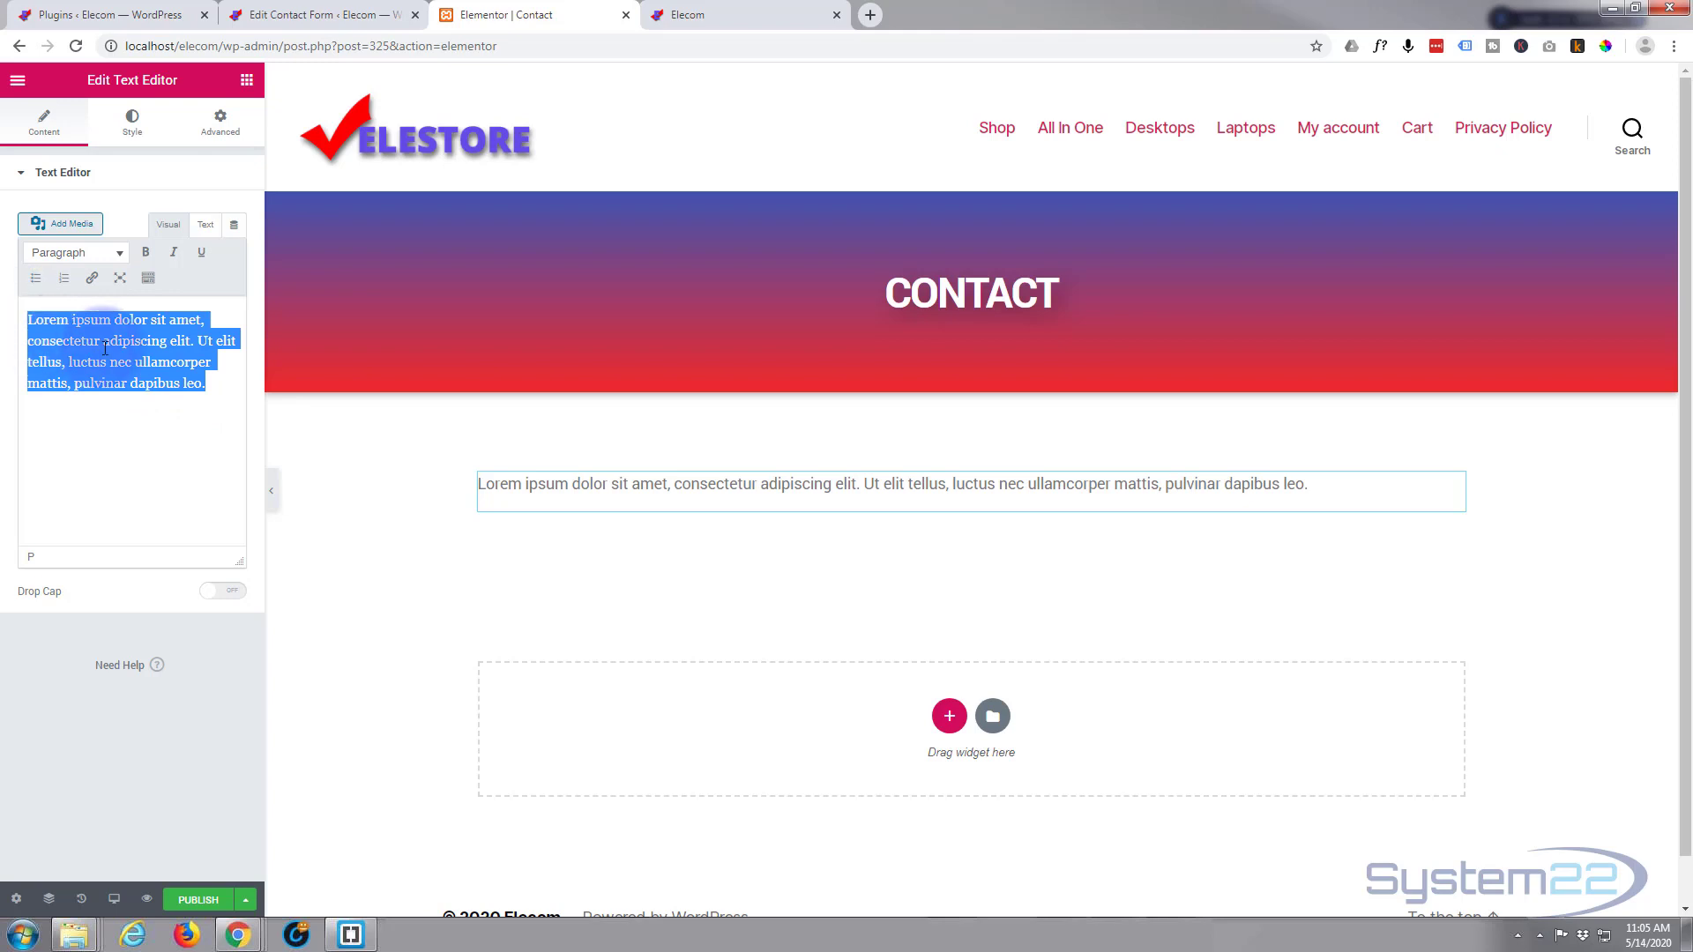
{"action": "type", "text": "[contact-form-7 id=\"324\" title=\"Contact form 1\"]"}
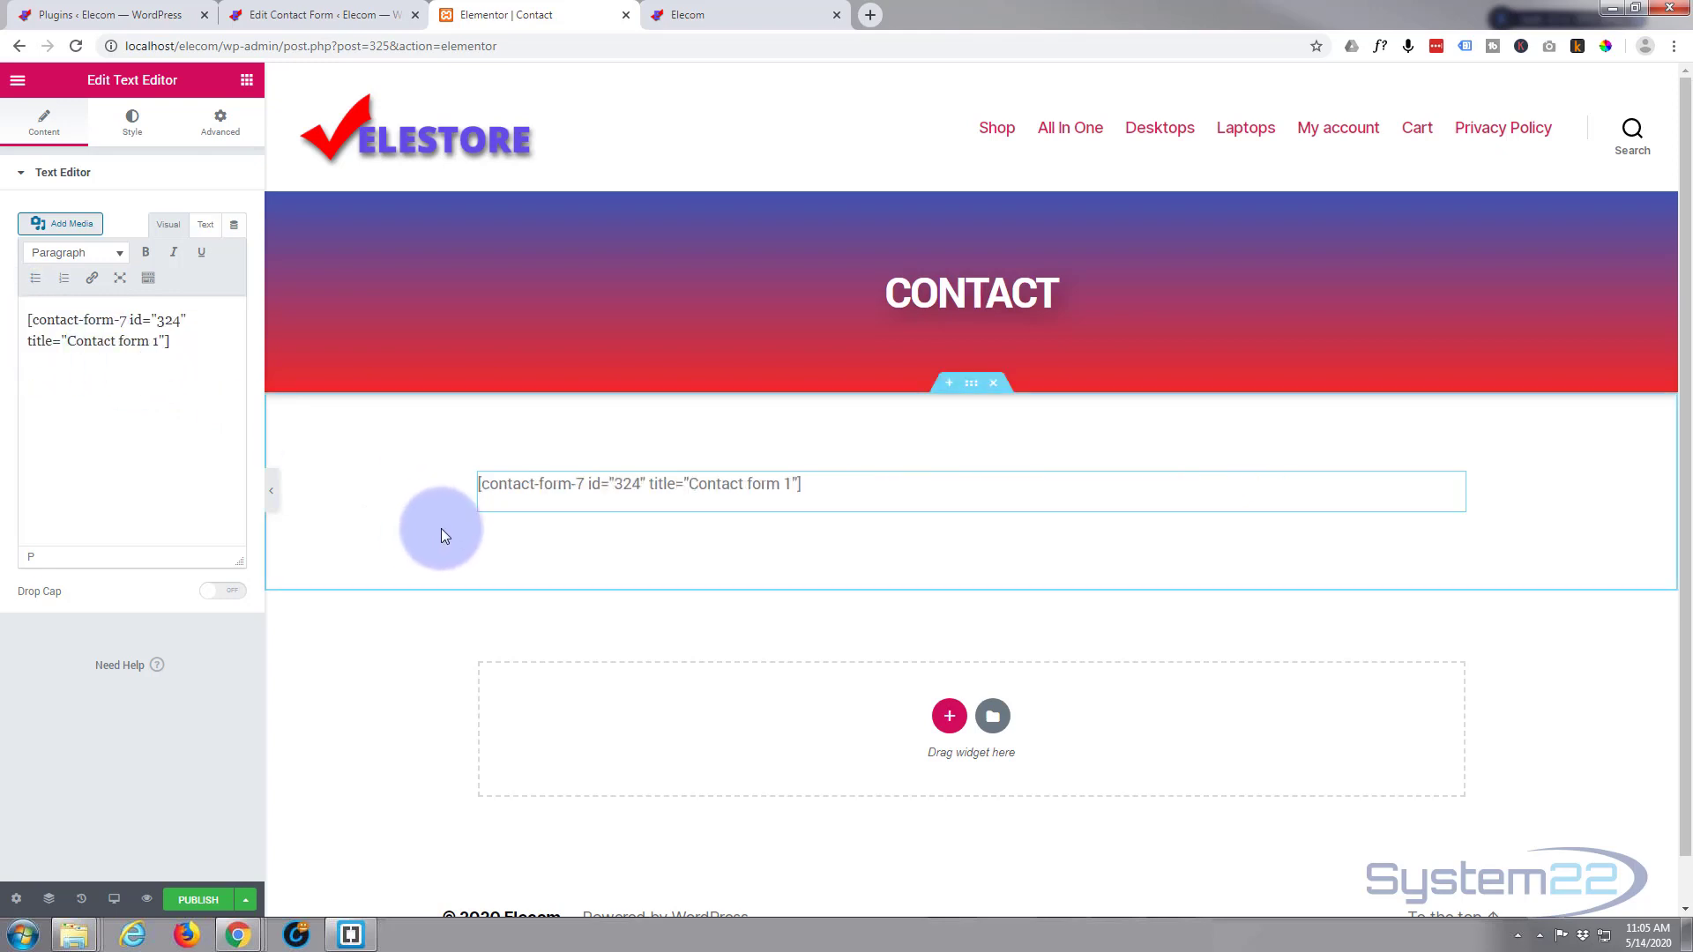
{"action": "left_click", "coordinate": [208, 901]}
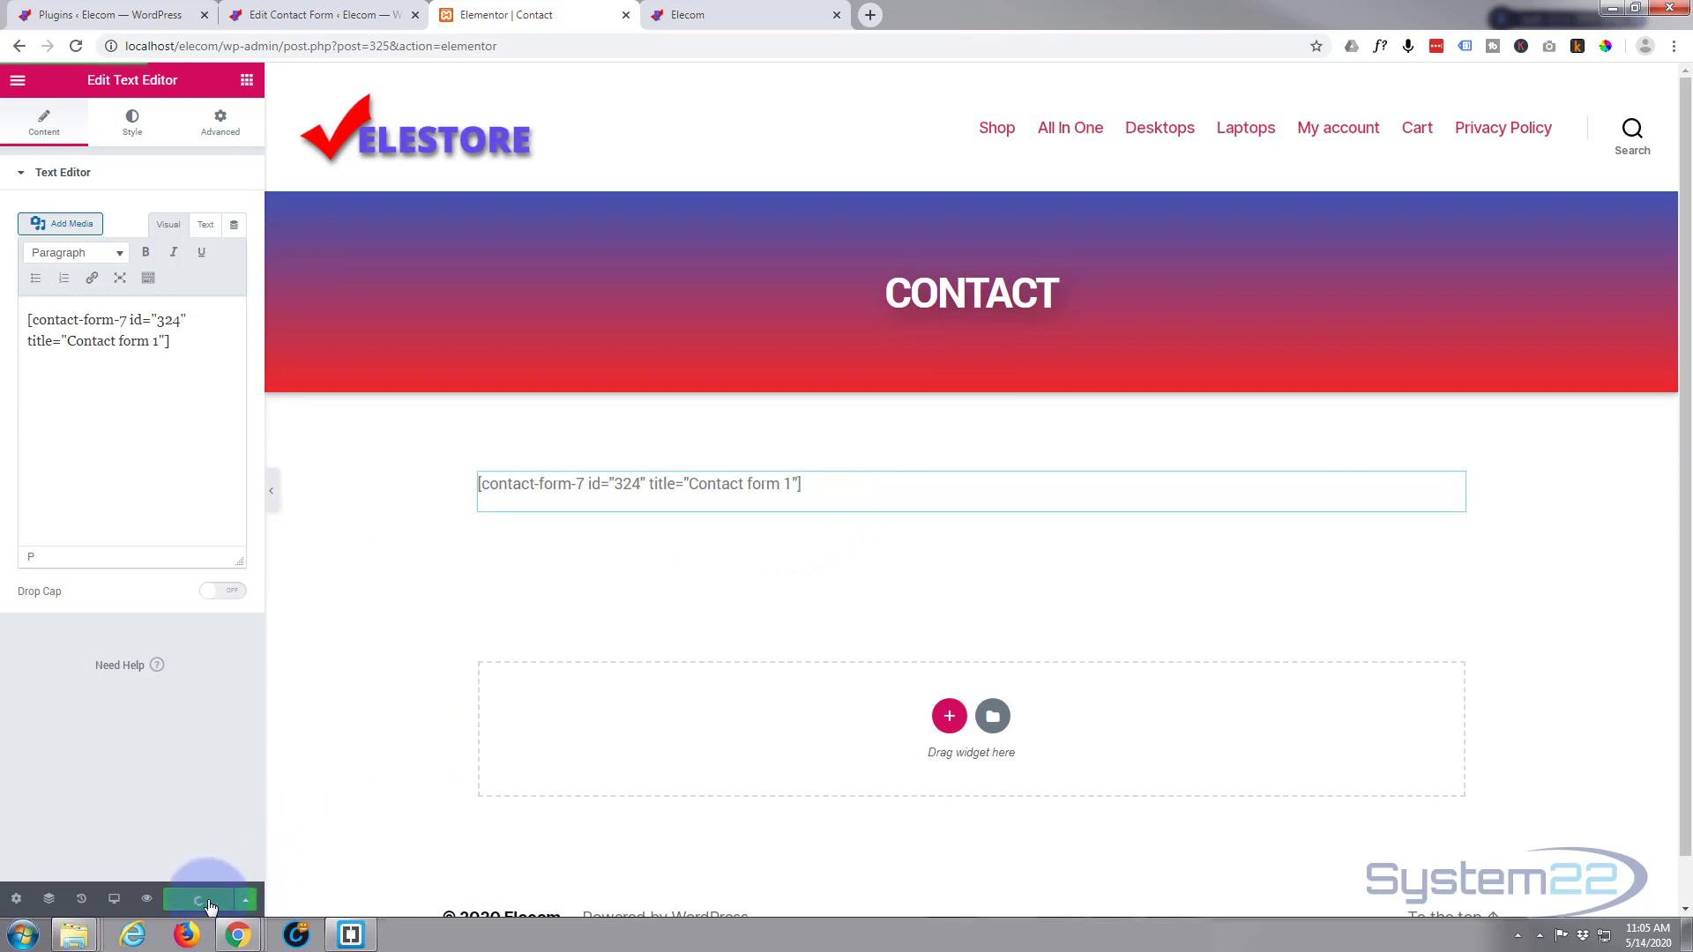
Preview the Contact page and examine the form's name, email, telephone, subject and message fields
{"action": "left_click", "coordinate": [148, 901]}
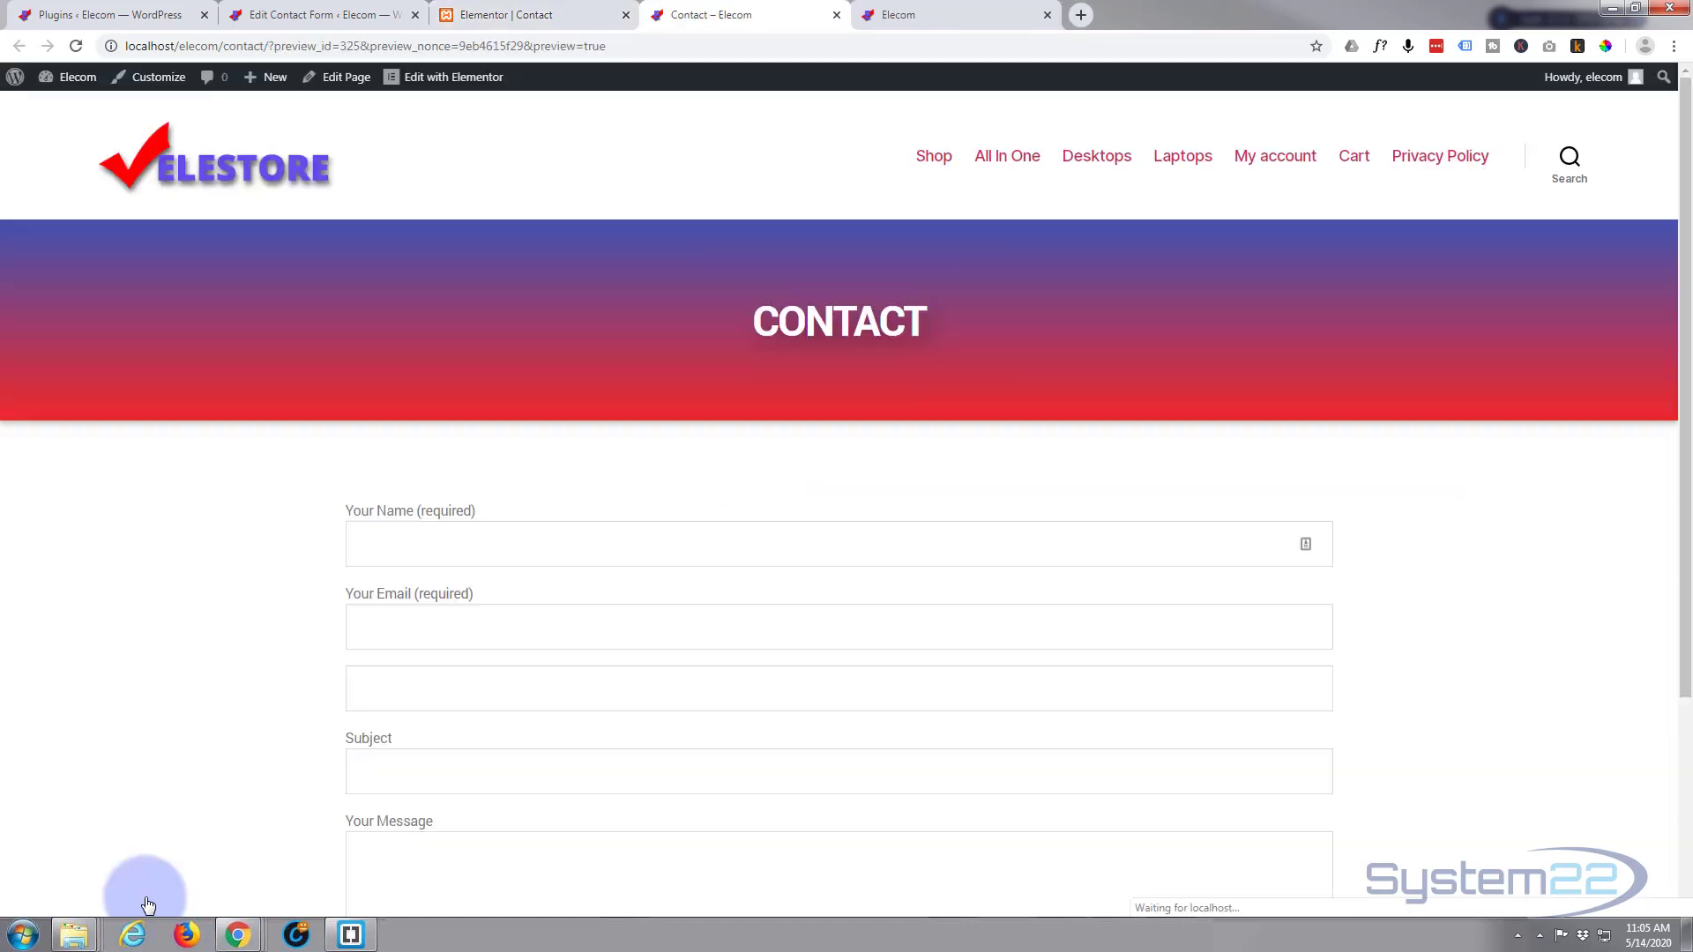
{"action": "scroll", "coordinate": [268, 566], "scroll_direction": "down", "scroll_amount": 3}
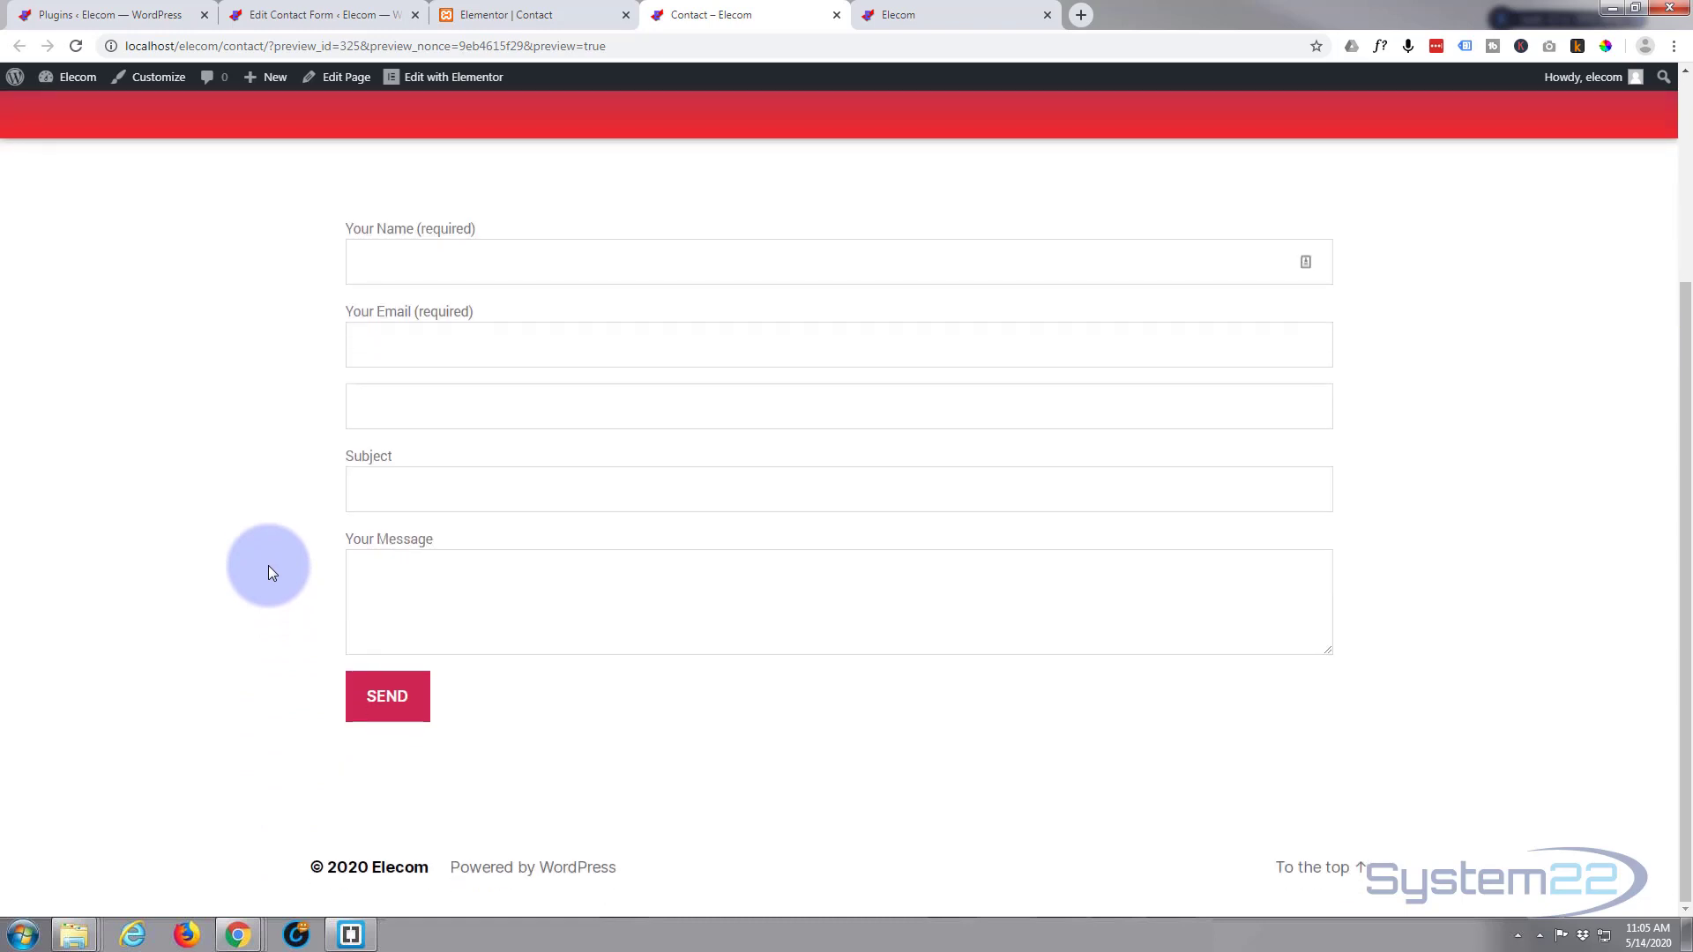
{"action": "scroll", "coordinate": [268, 564], "scroll_direction": "up", "scroll_amount": 1}
{"action": "scroll", "coordinate": [268, 565], "scroll_direction": "down", "scroll_amount": 1}
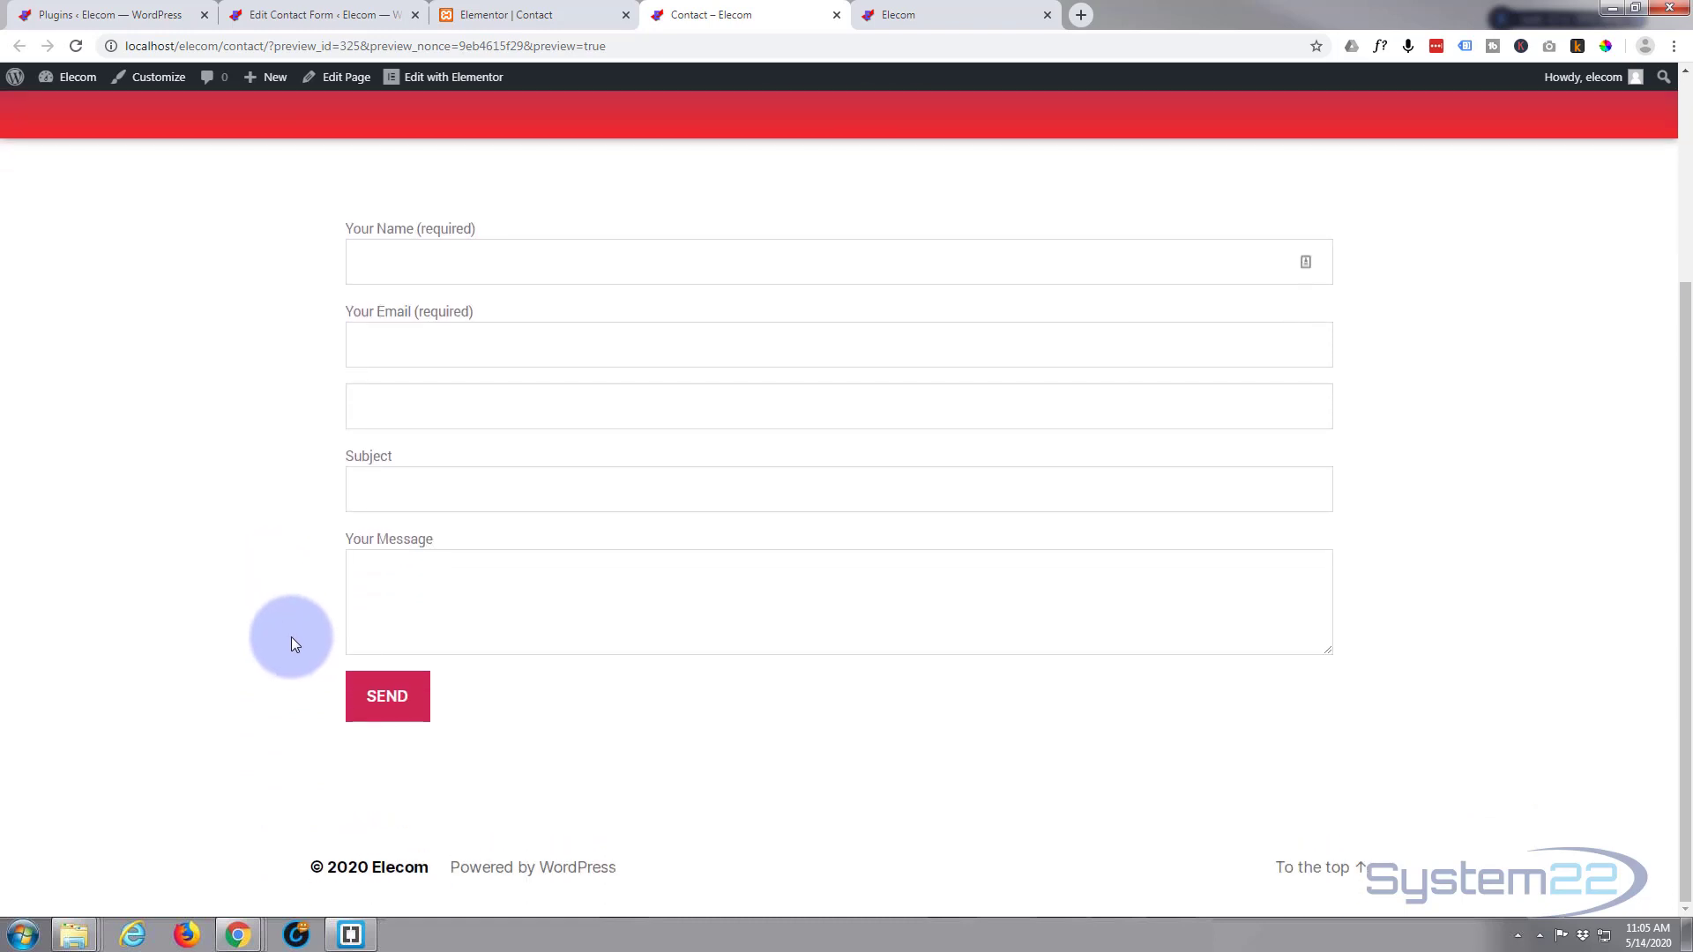
{"action": "scroll", "coordinate": [230, 687], "scroll_direction": "up", "scroll_amount": 2}
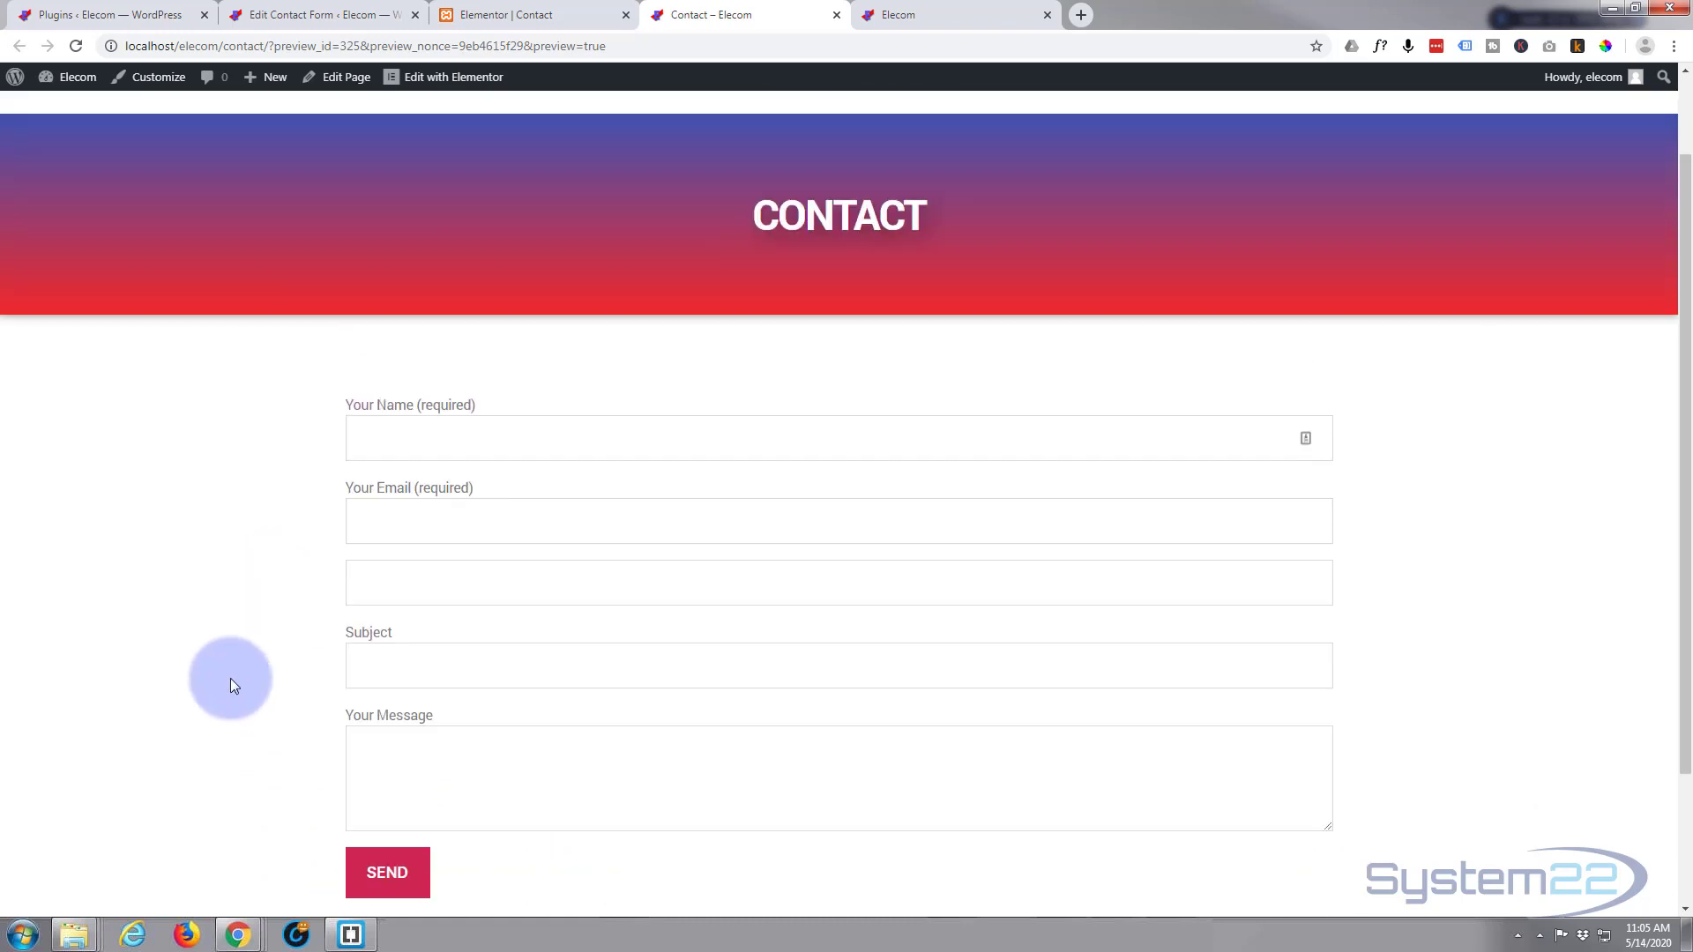
{"action": "scroll", "coordinate": [282, 557], "scroll_direction": "up", "scroll_amount": 1}
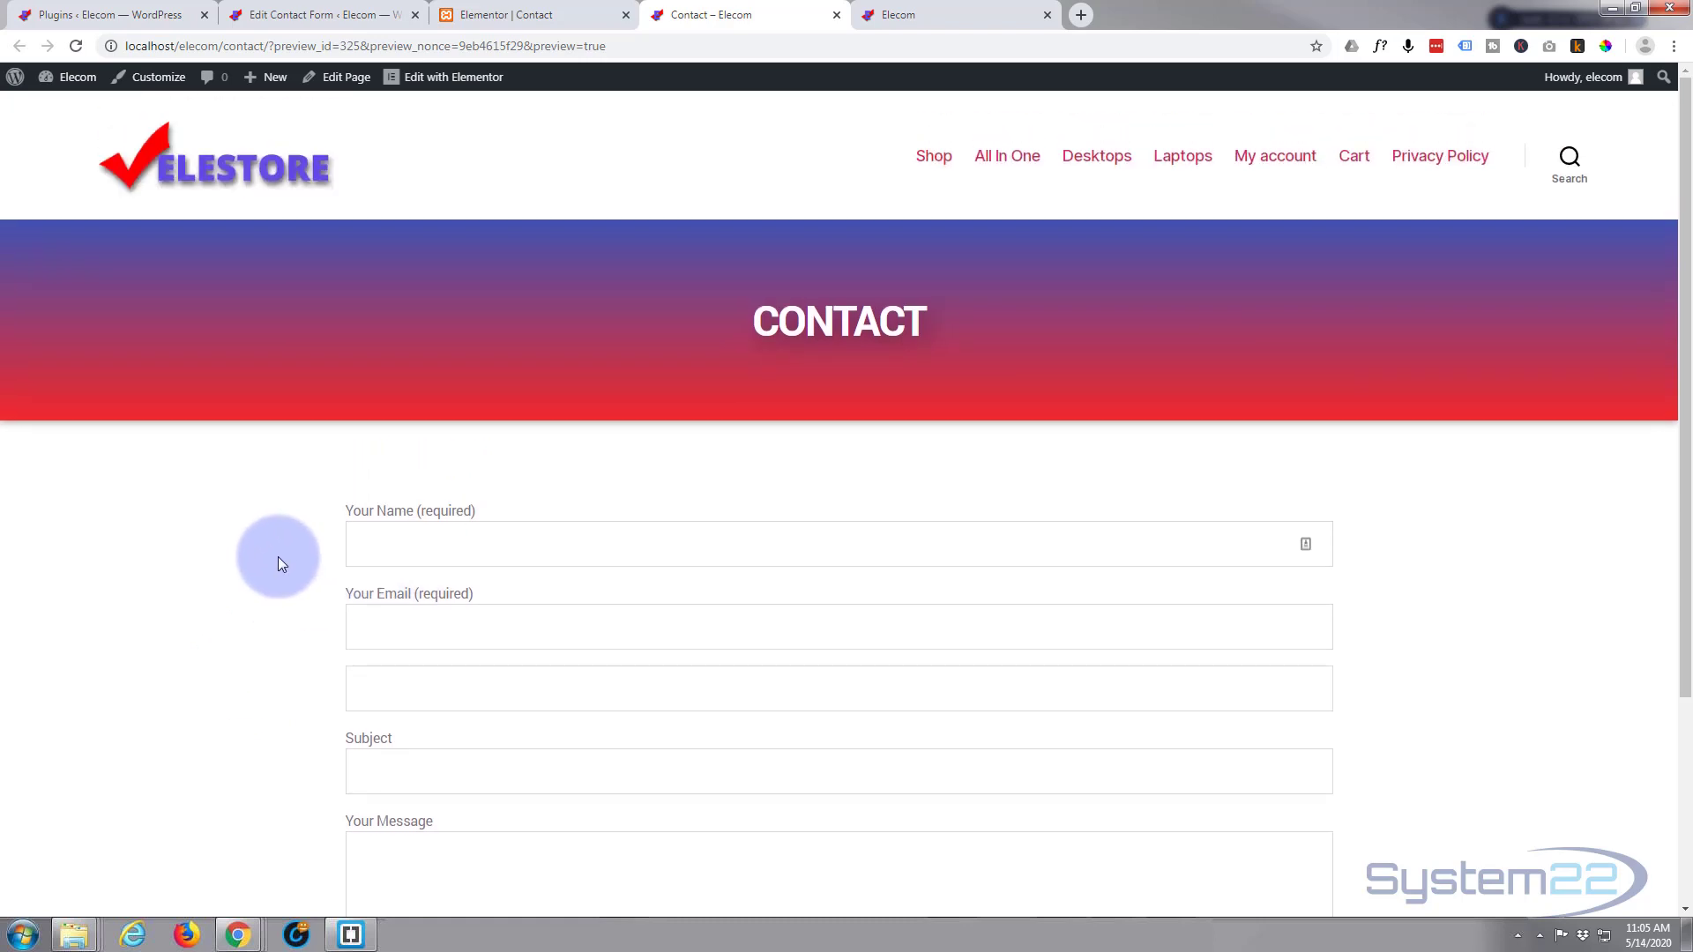
{"action": "scroll", "coordinate": [278, 558], "scroll_direction": "down", "scroll_amount": 3}
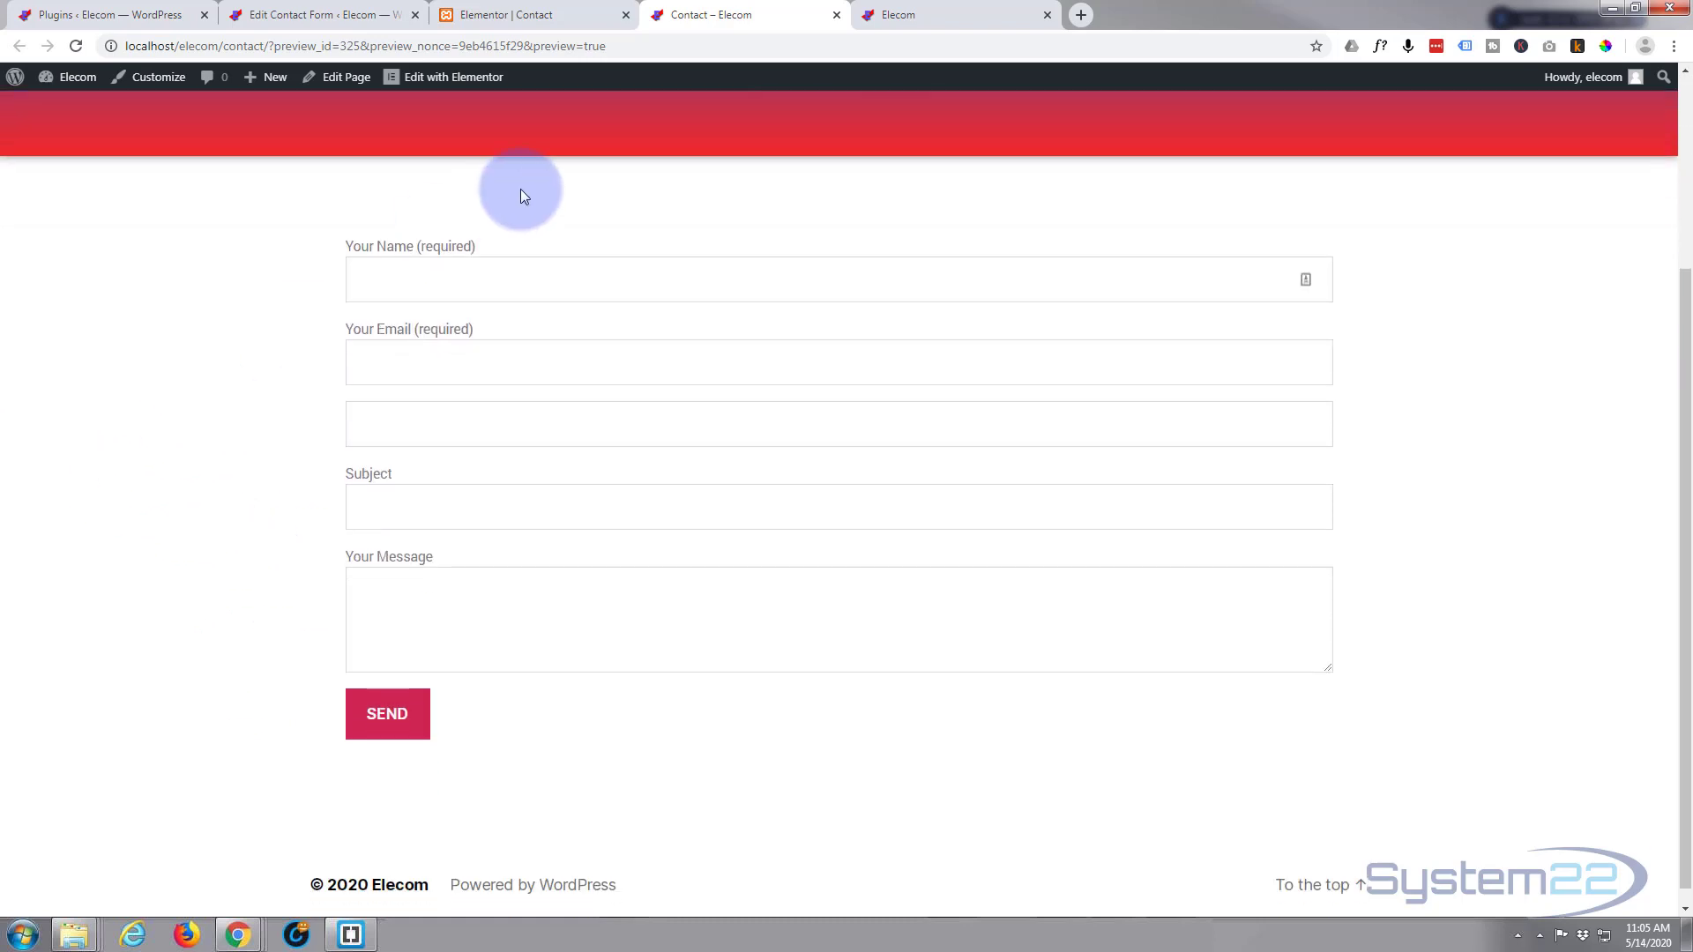
{"action": "left_click", "coordinate": [453, 273]}
{"action": "left_click", "coordinate": [441, 353]}
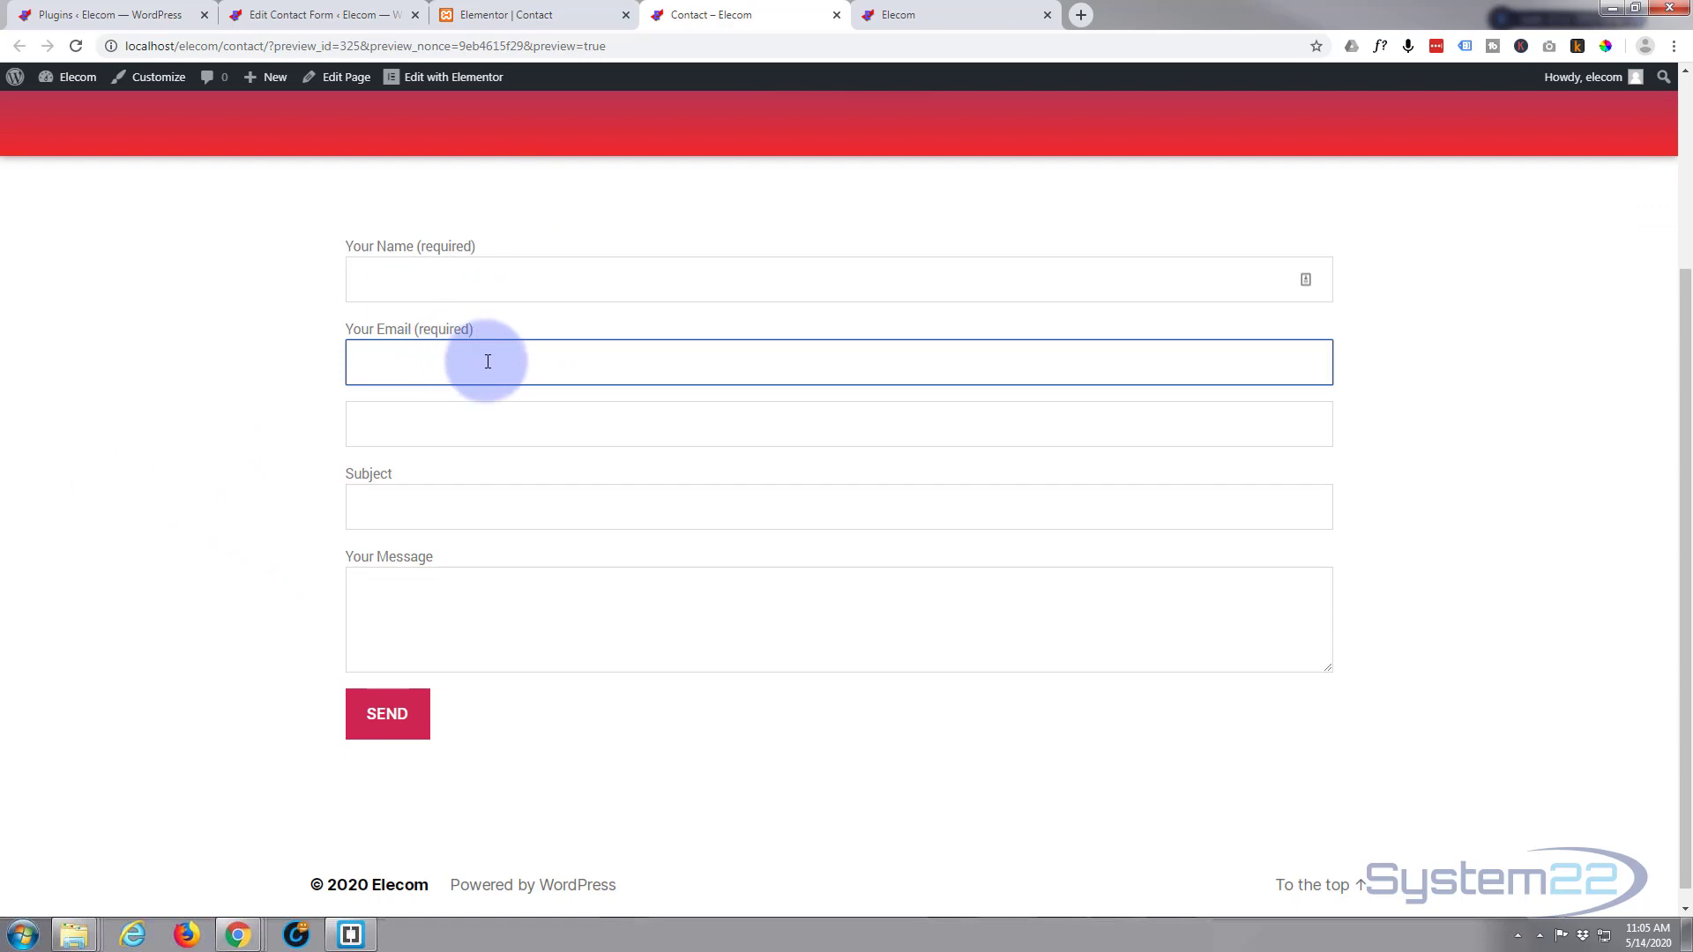
{"action": "left_click", "coordinate": [397, 430]}
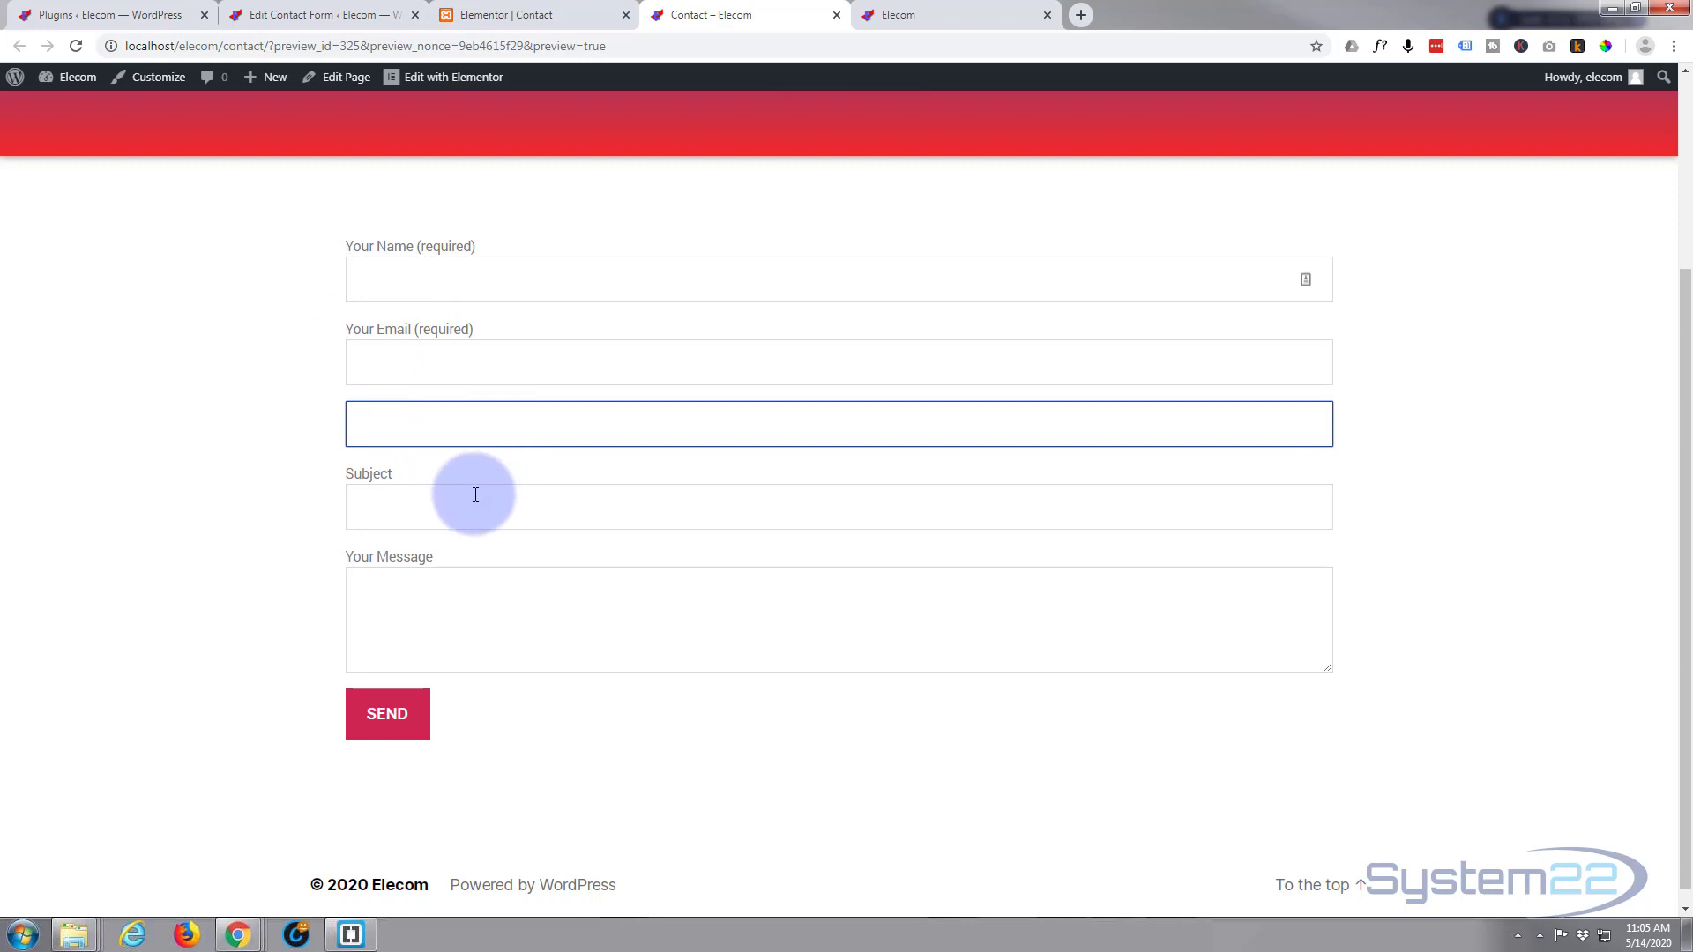
{"action": "left_click", "coordinate": [411, 503]}
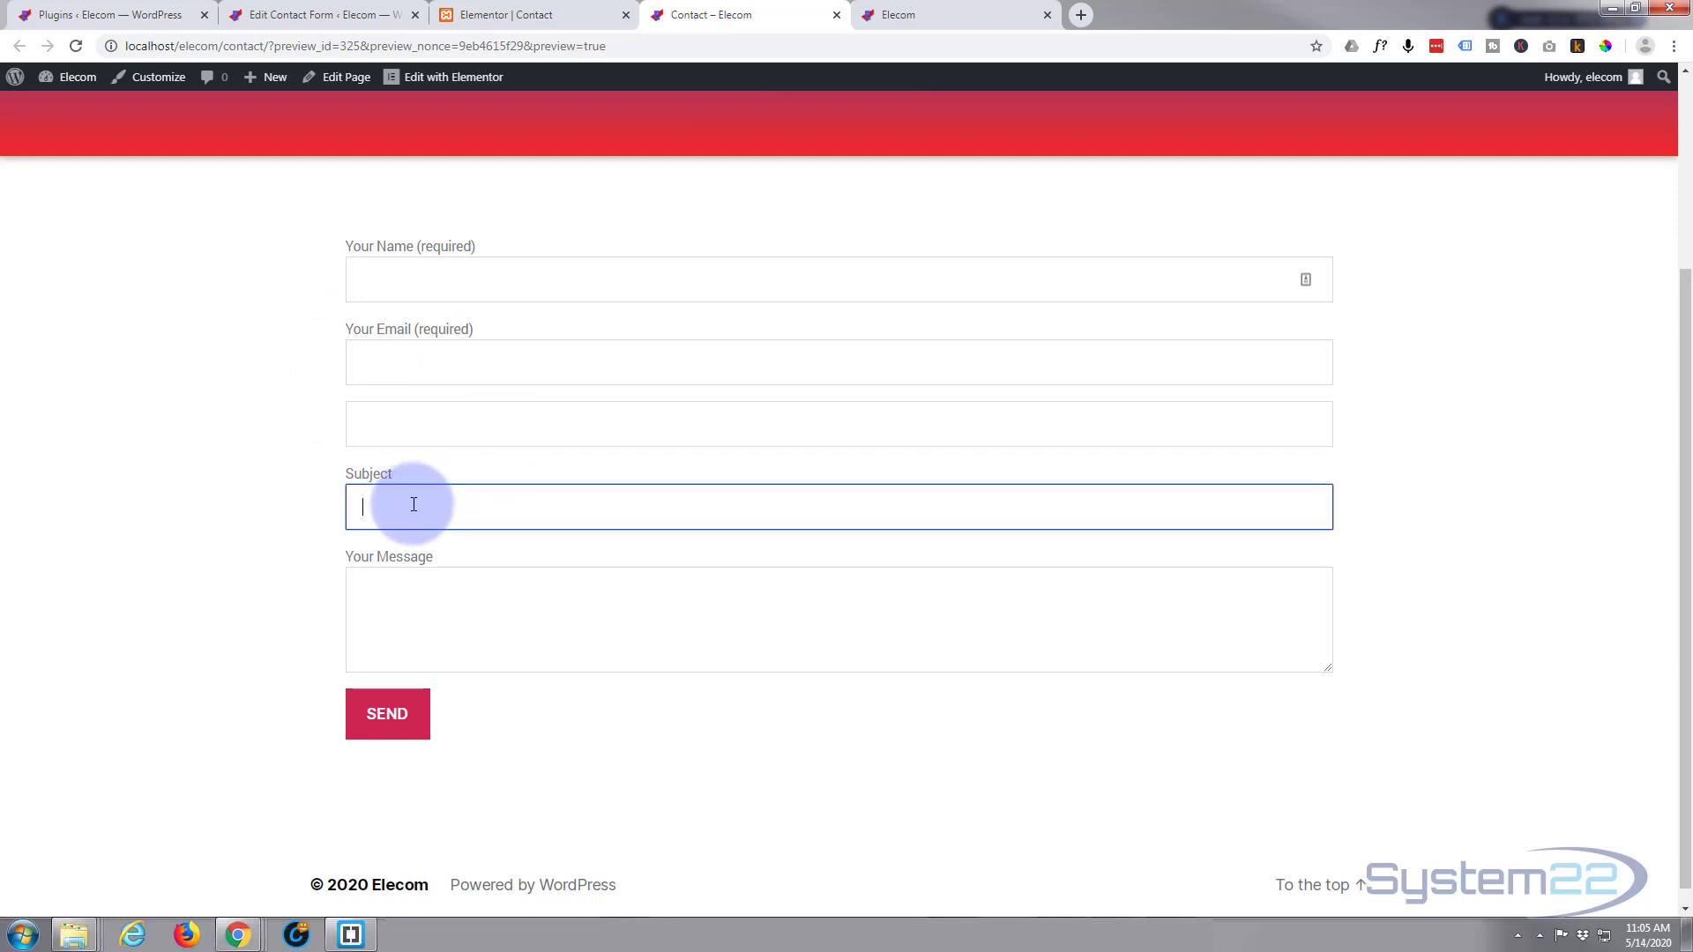
{"action": "left_click", "coordinate": [395, 599]}
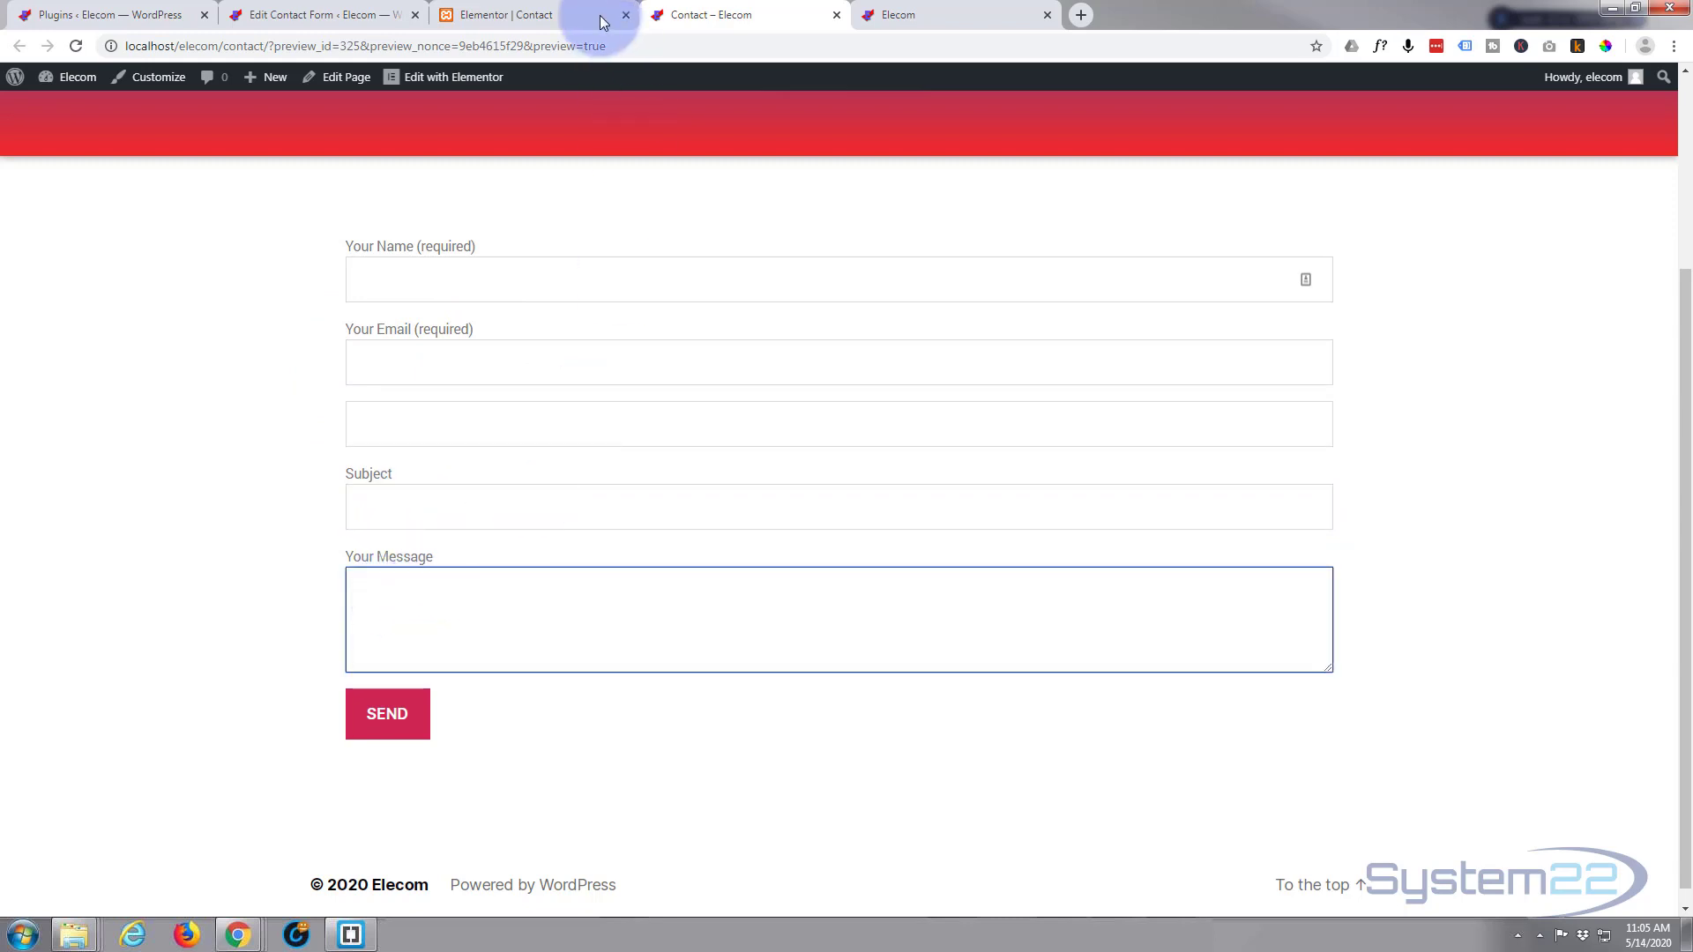
In the contact form template, copy the opening Subject label line onto its own line directly above the telephone tag
{"action": "left_click", "coordinate": [340, 13]}
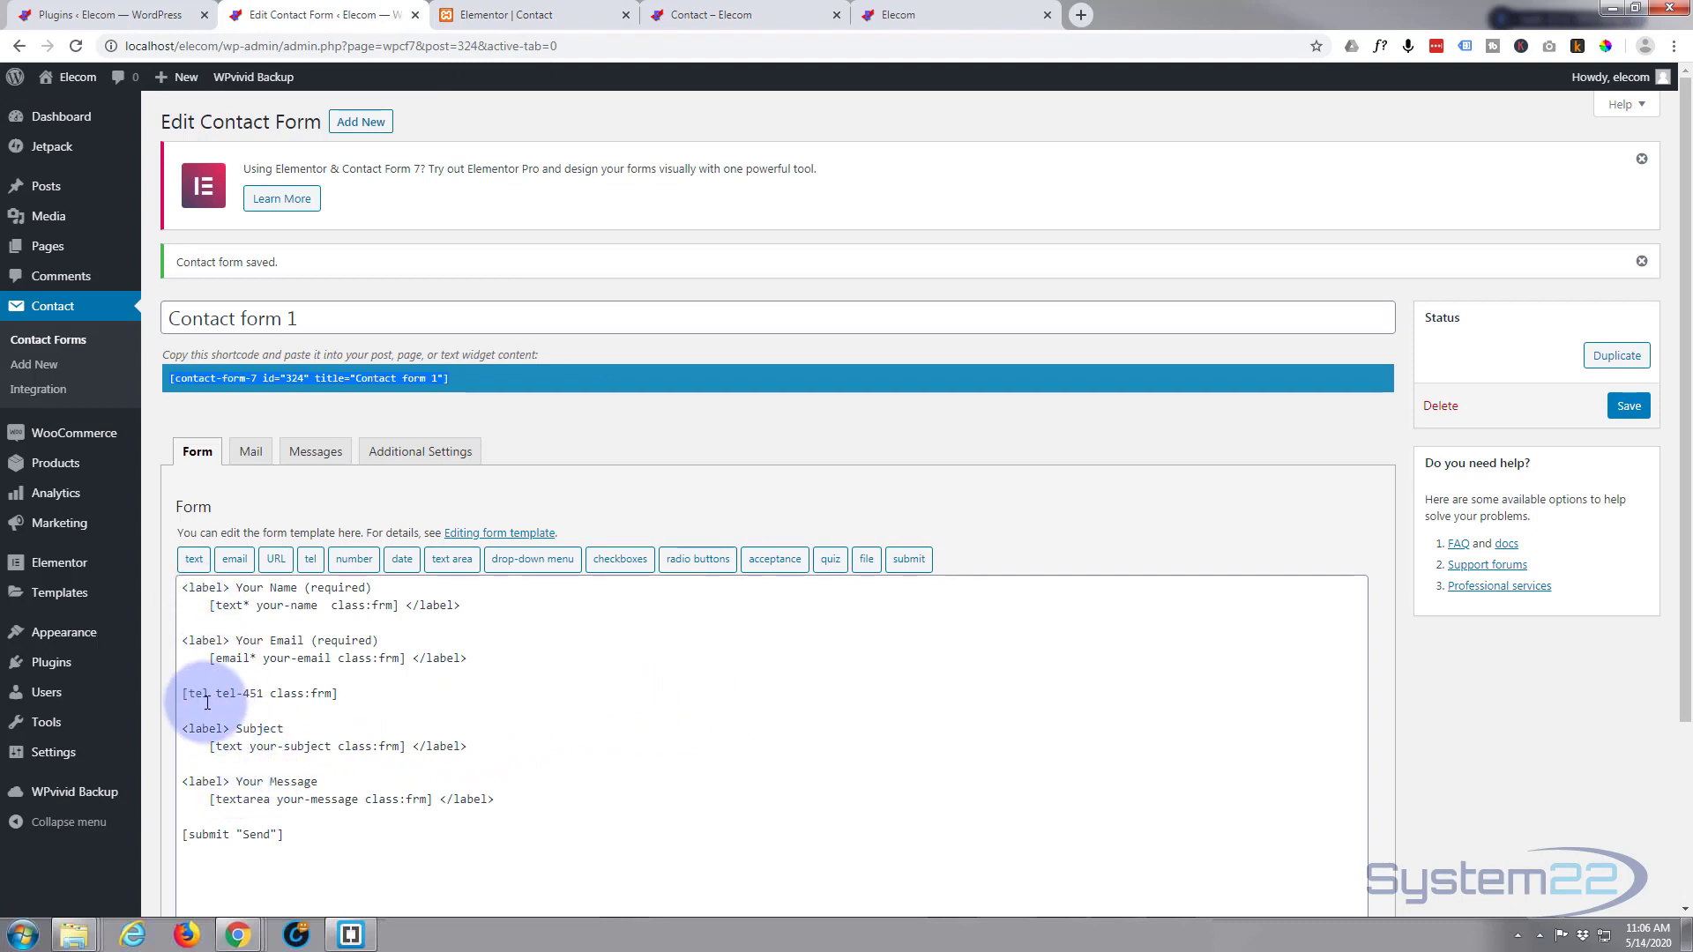
{"action": "left_click_drag", "start_coordinate": [181, 728], "coordinate": [334, 721]}
{"action": "key", "text": "ctrl+c"}
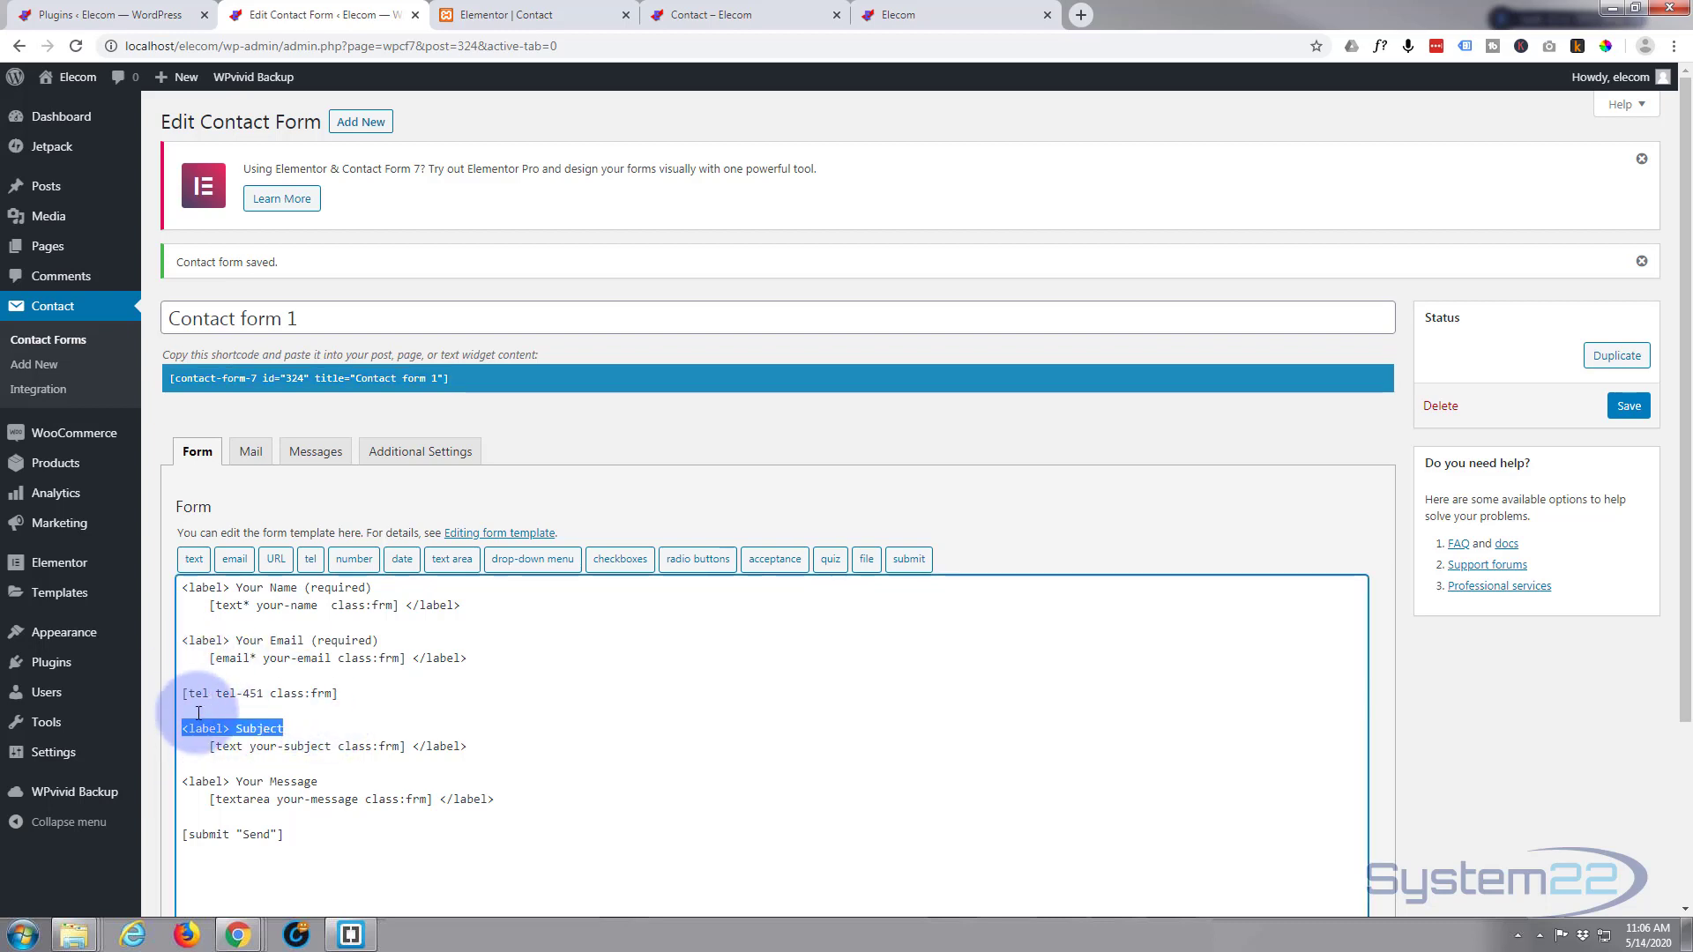
{"action": "left_click", "coordinate": [177, 676]}
{"action": "key", "text": "ctrl+v"}
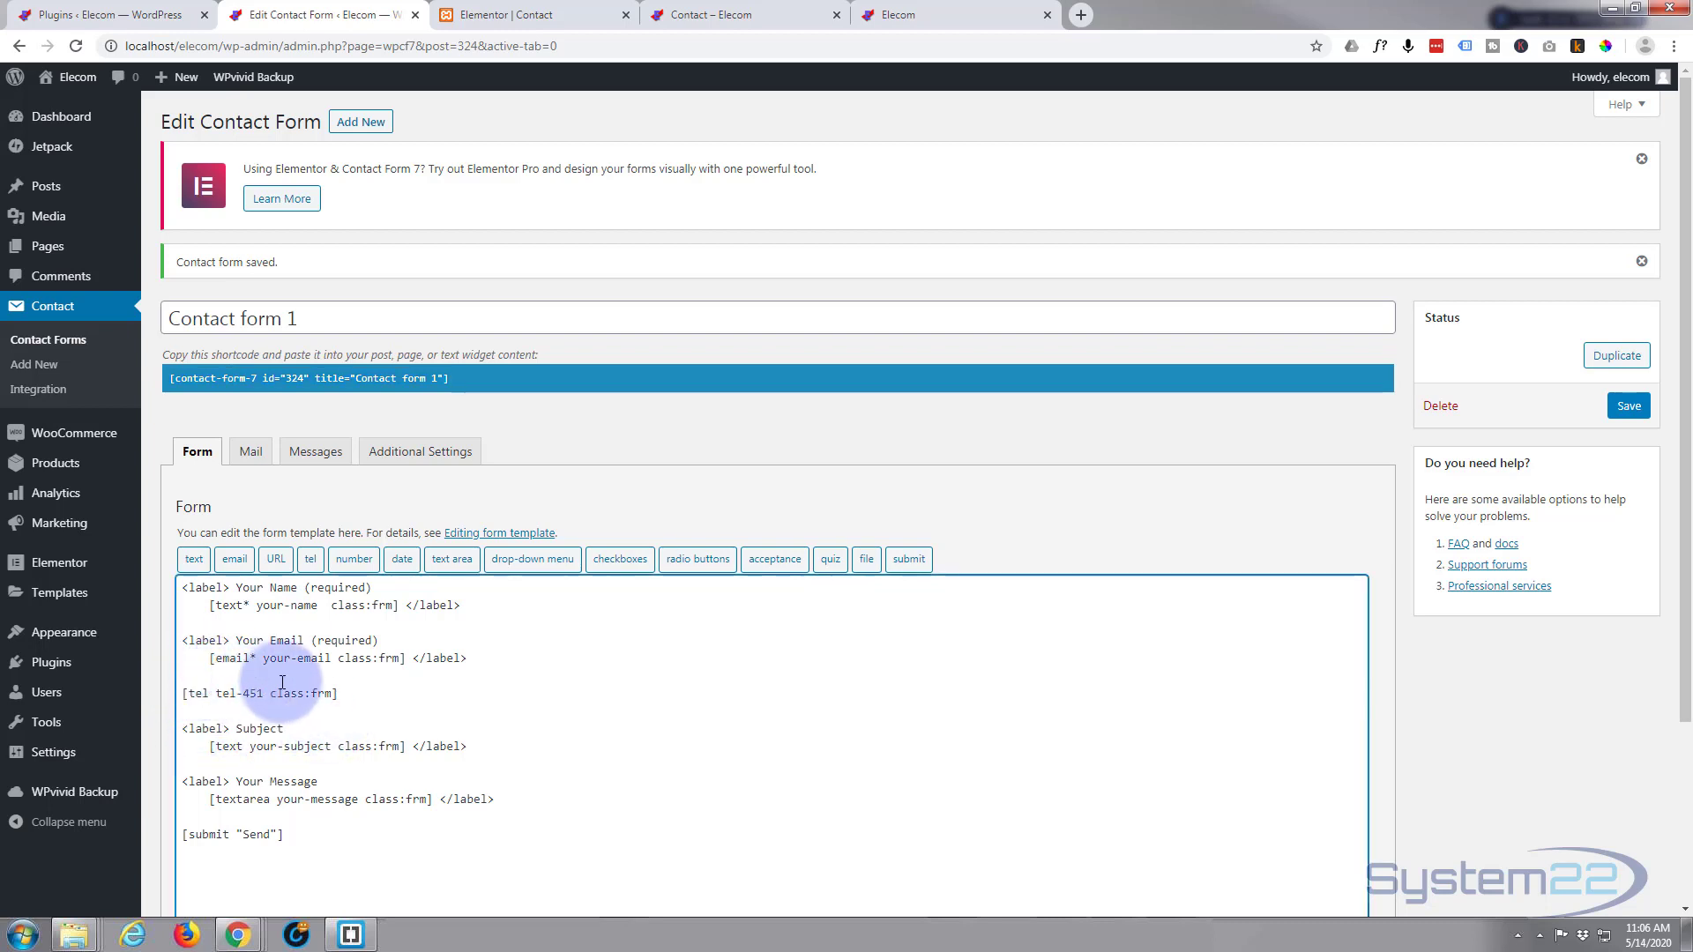
{"action": "left_click", "coordinate": [505, 661]}
{"action": "key", "text": "Return"}
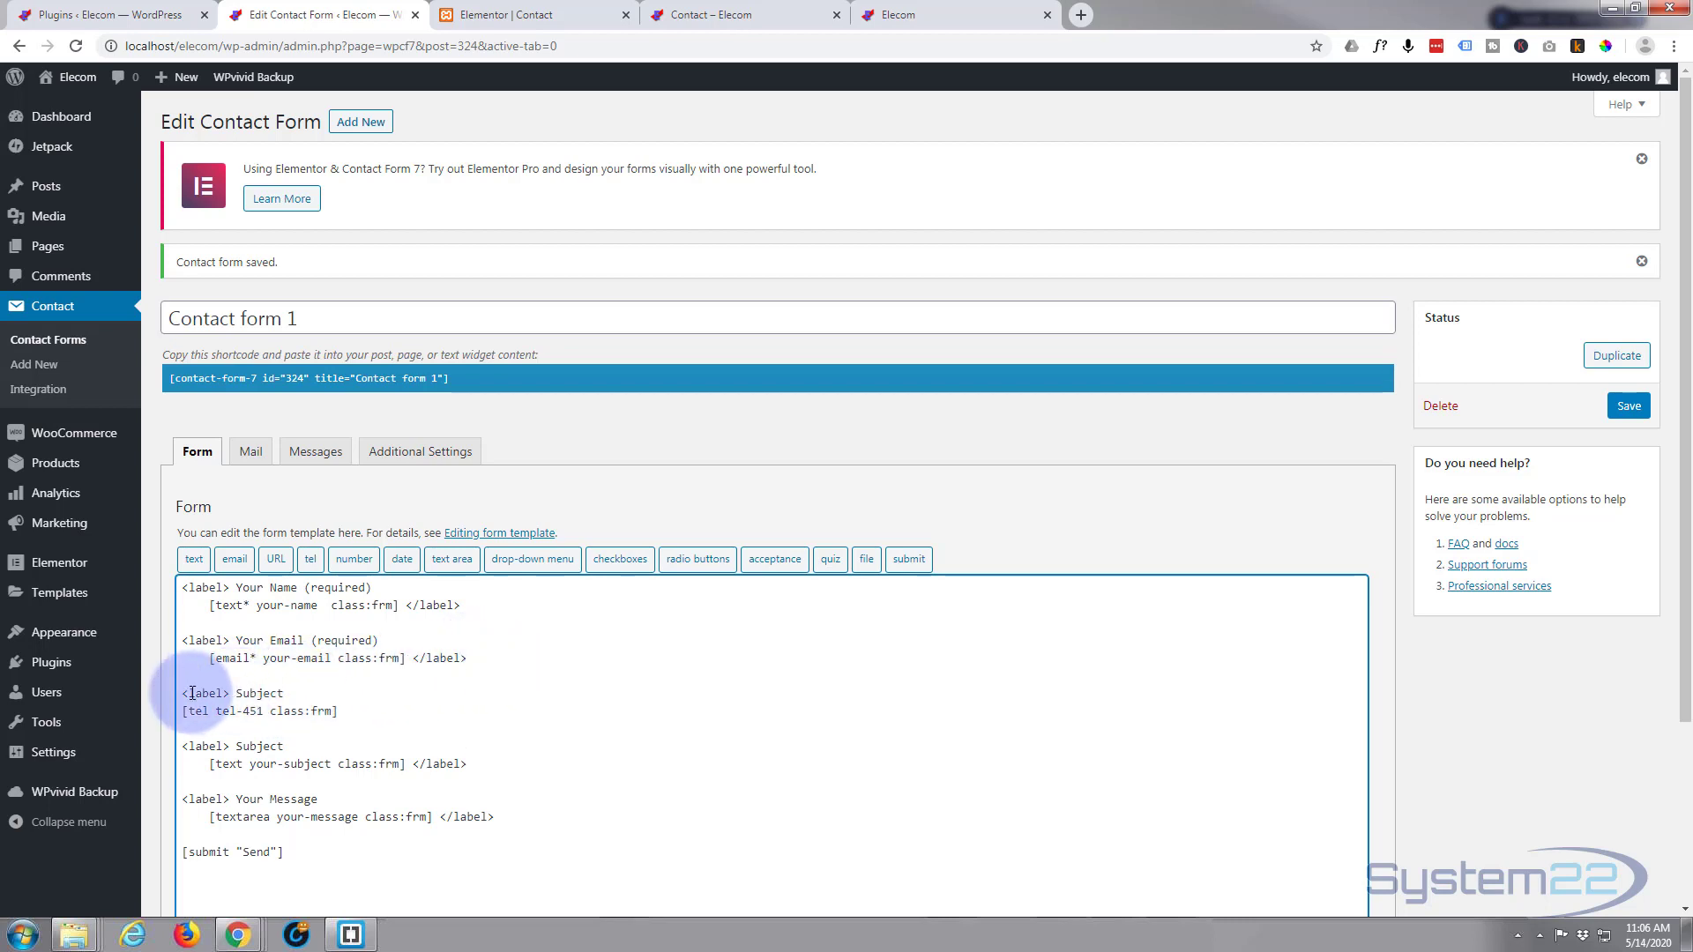
Change the copied label's text to Telephone, save the contact form and return to the Contact page's Elementor editor
{"action": "left_click_drag", "start_coordinate": [237, 693], "coordinate": [290, 692]}
{"action": "type", "text": "Telephone"}
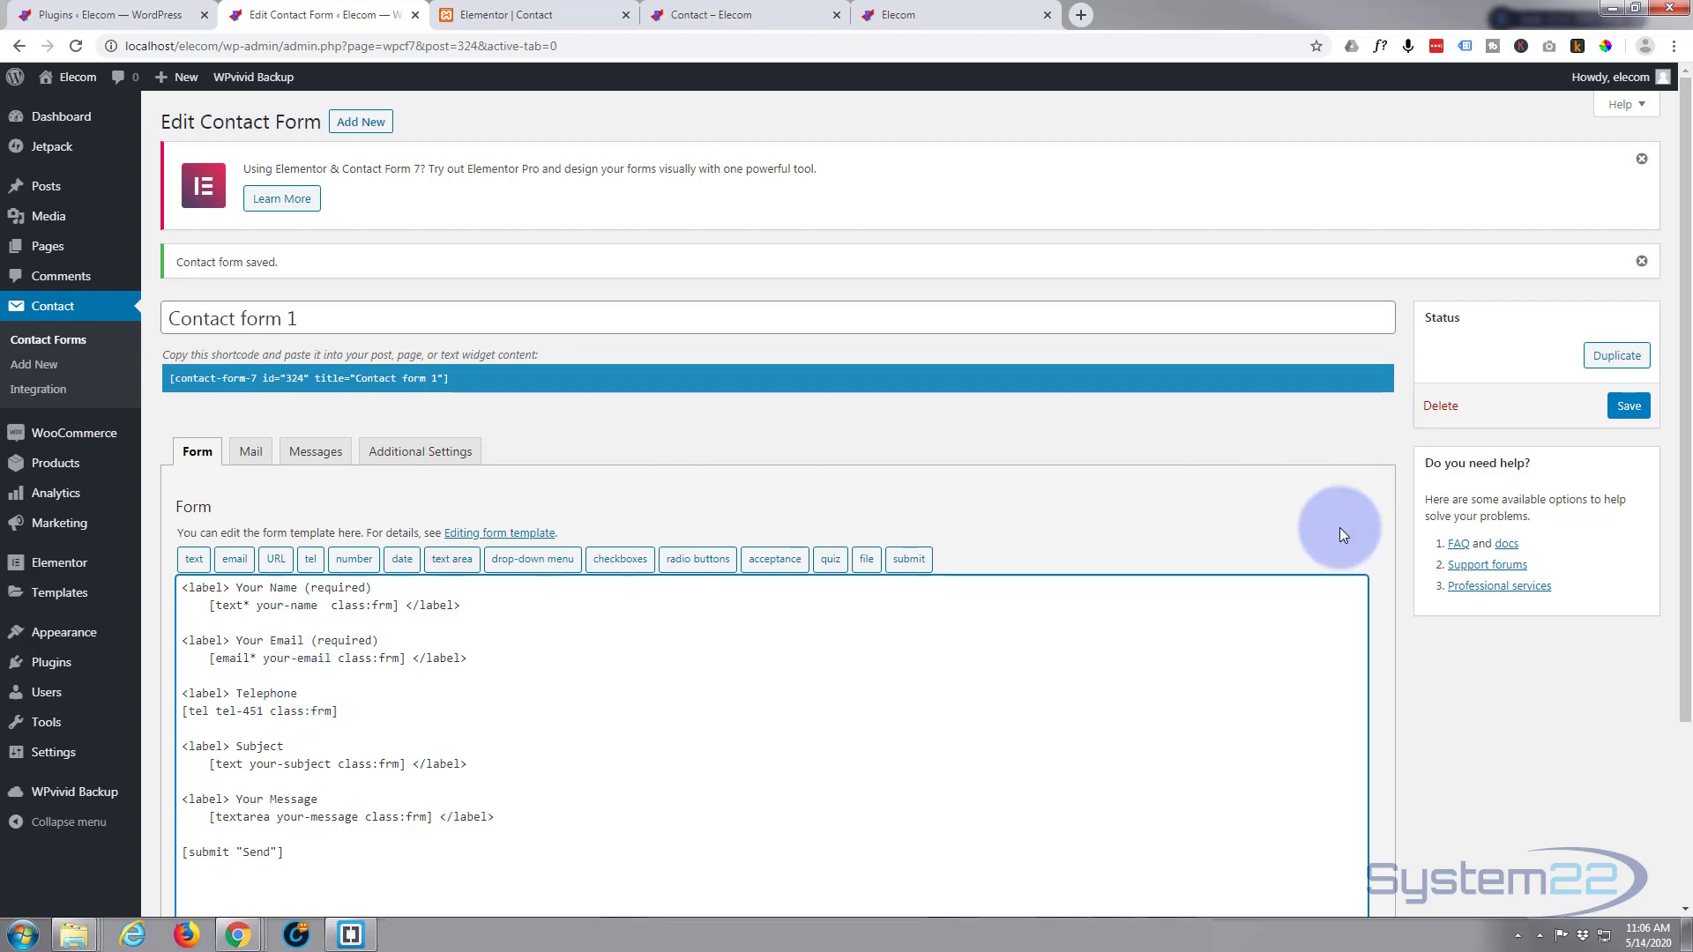
{"action": "left_click", "coordinate": [1630, 408]}
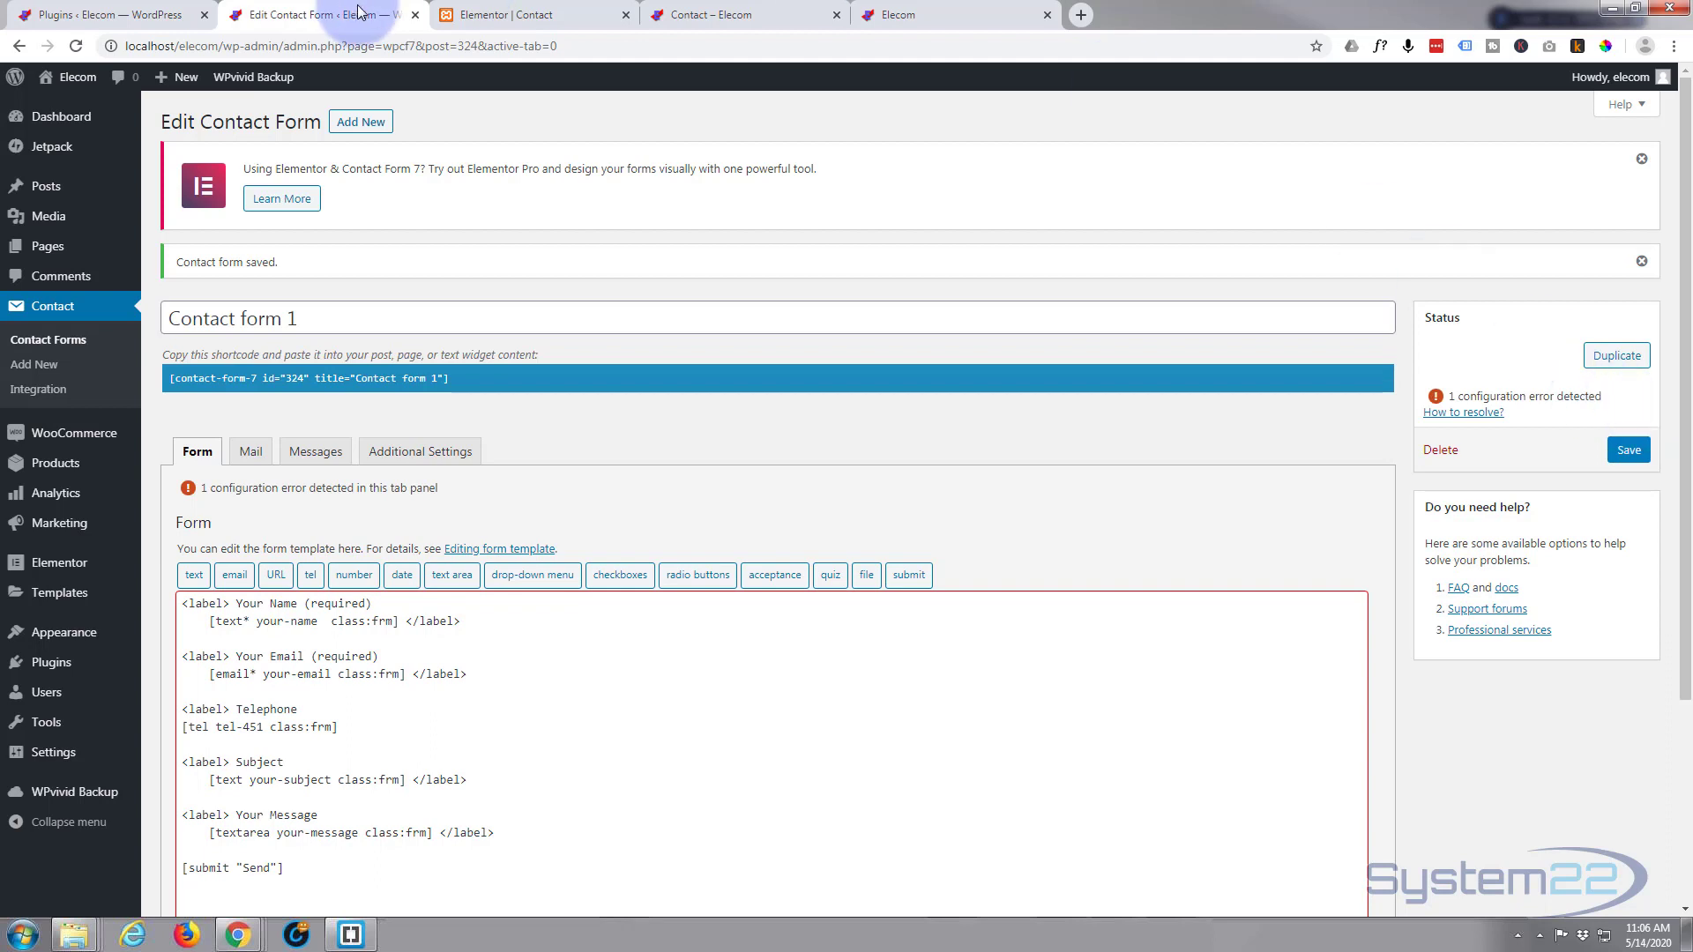
{"action": "left_click", "coordinate": [509, 13]}
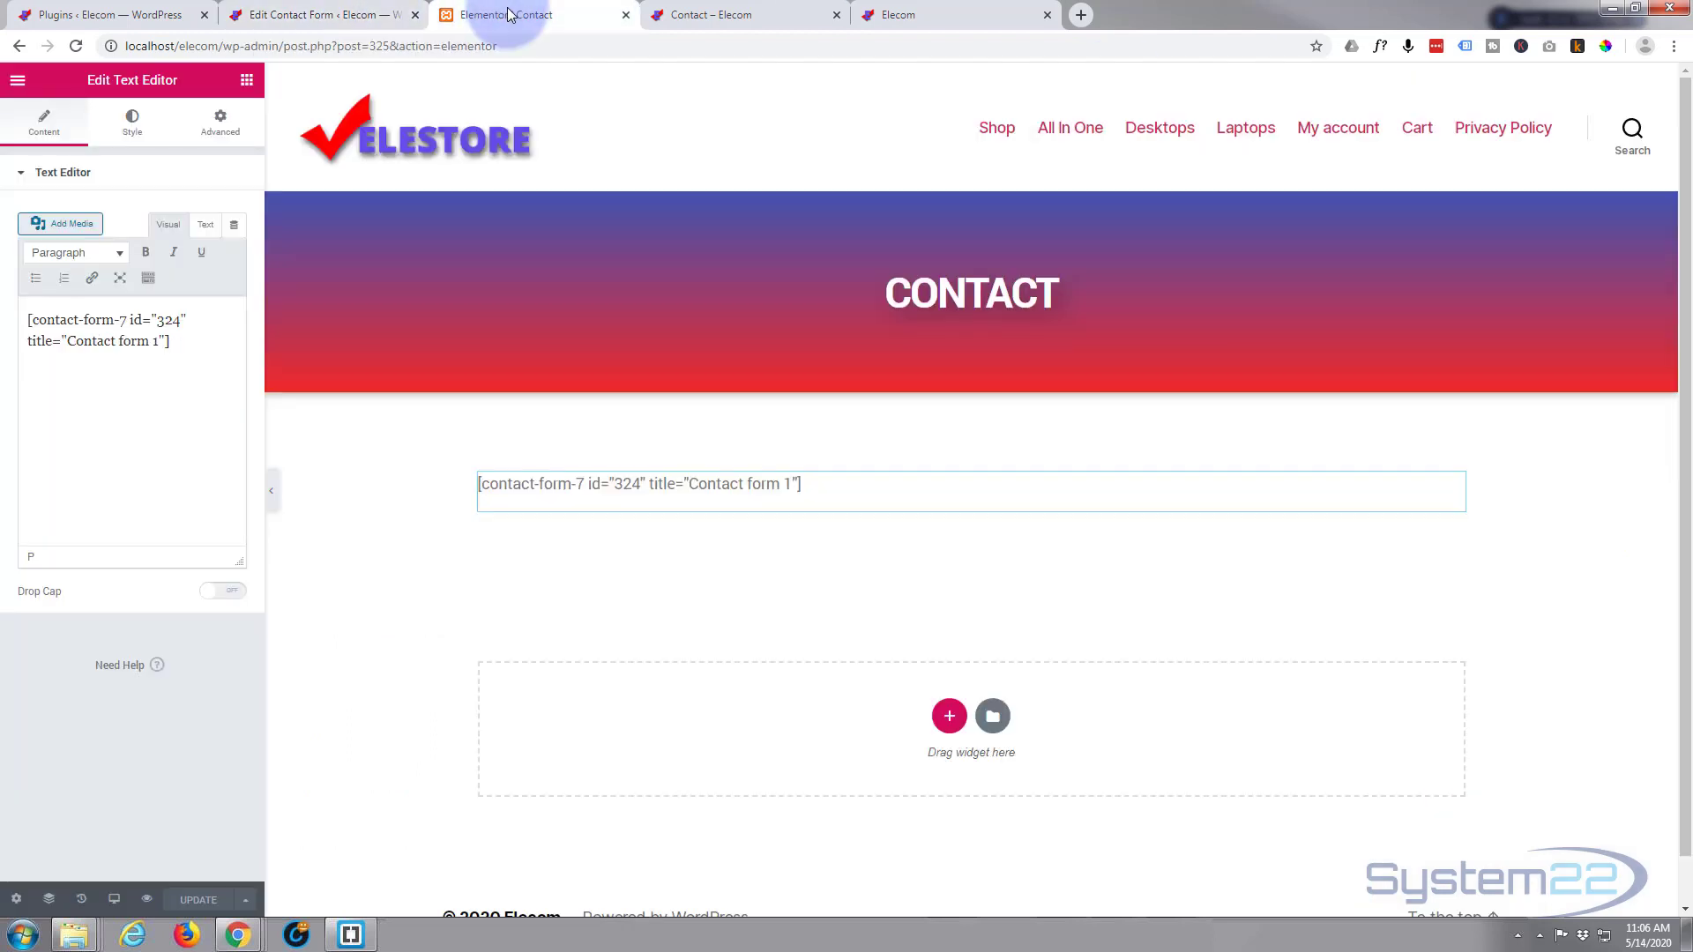
Reload the Contact page preview and check the labels on the telephone and other form fields
{"action": "left_click", "coordinate": [677, 21]}
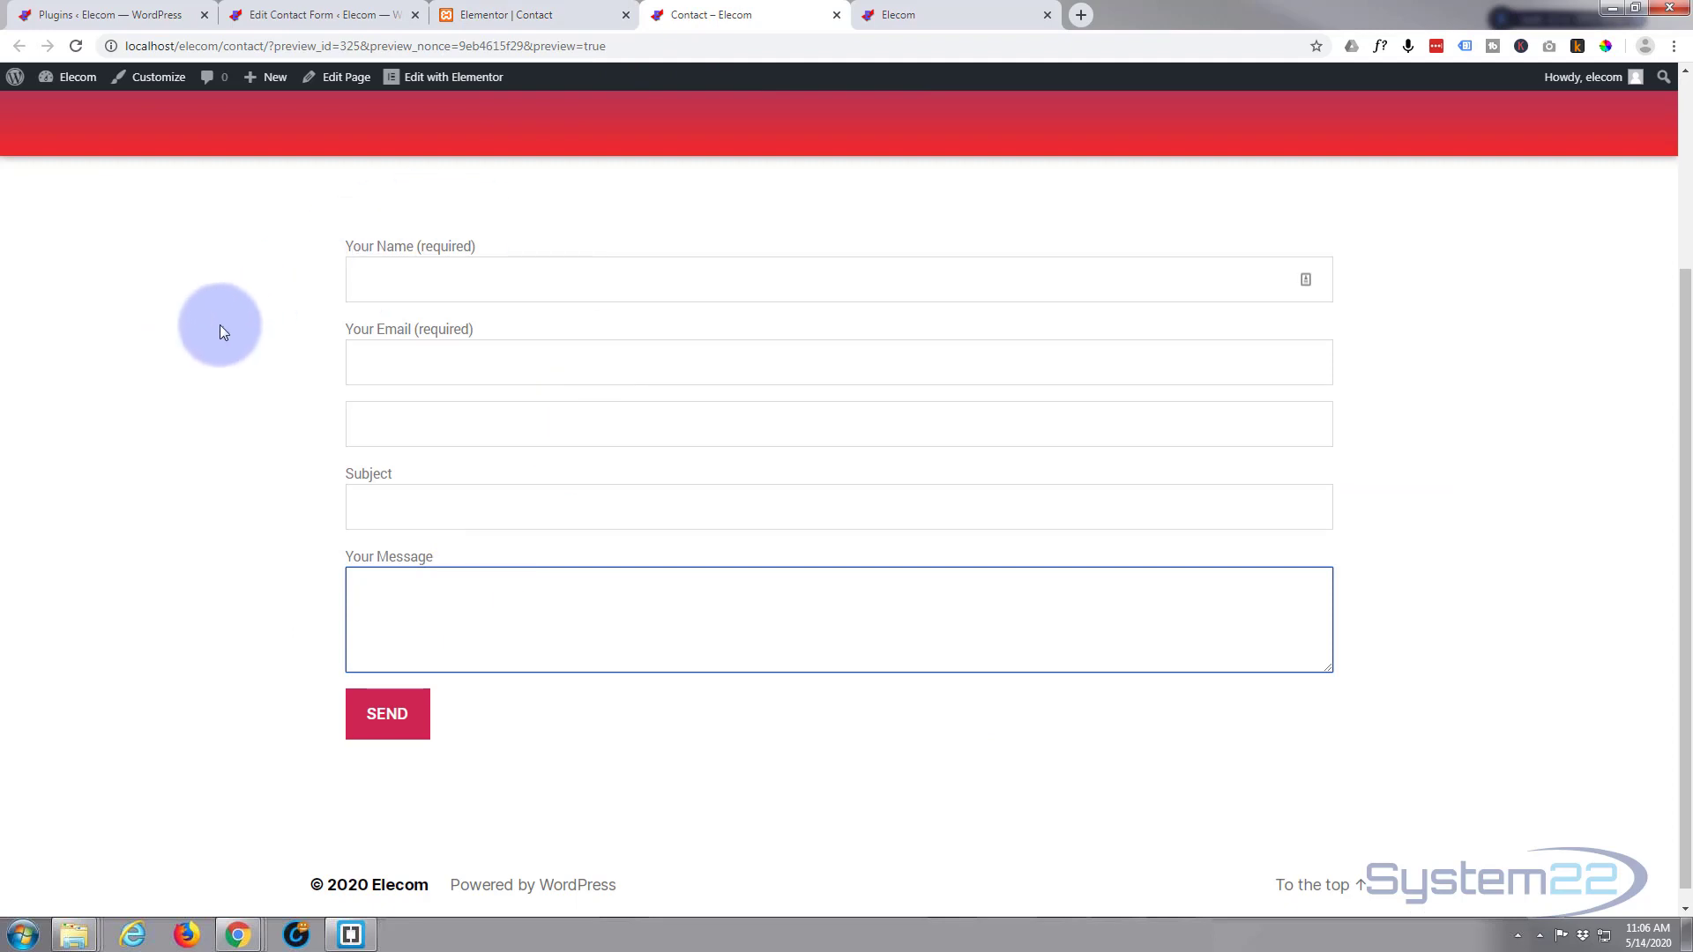
{"action": "left_click", "coordinate": [76, 45]}
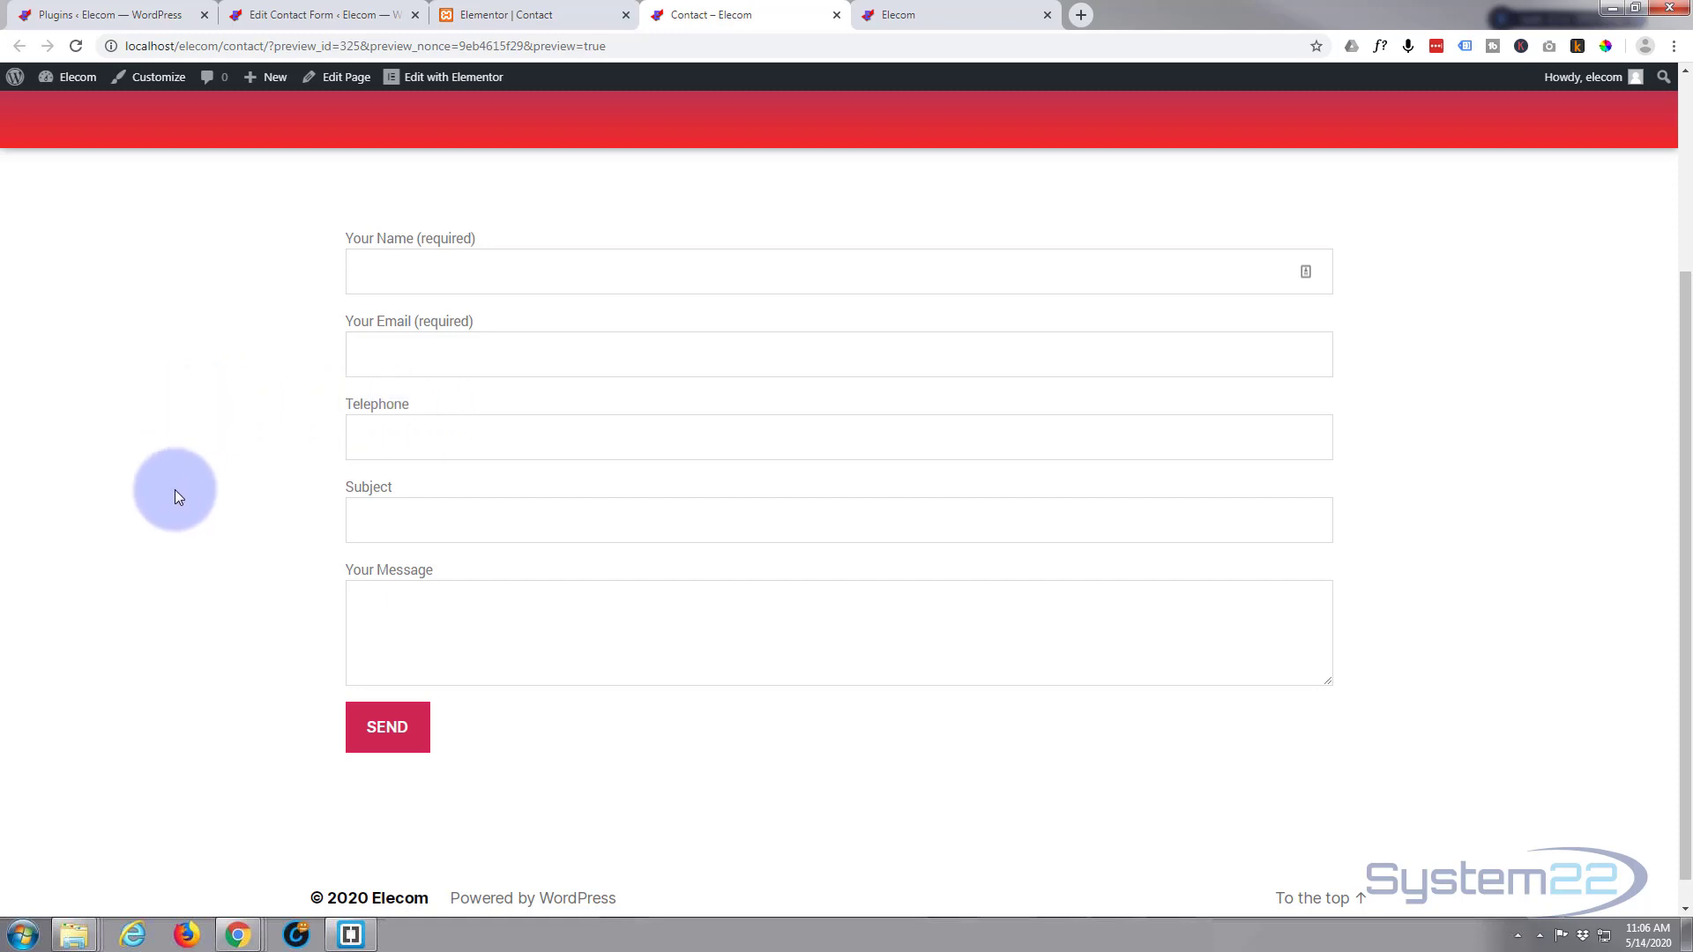
{"action": "scroll", "coordinate": [174, 485], "scroll_direction": "up", "scroll_amount": 2}
{"action": "scroll", "coordinate": [174, 485], "scroll_direction": "down", "scroll_amount": 2}
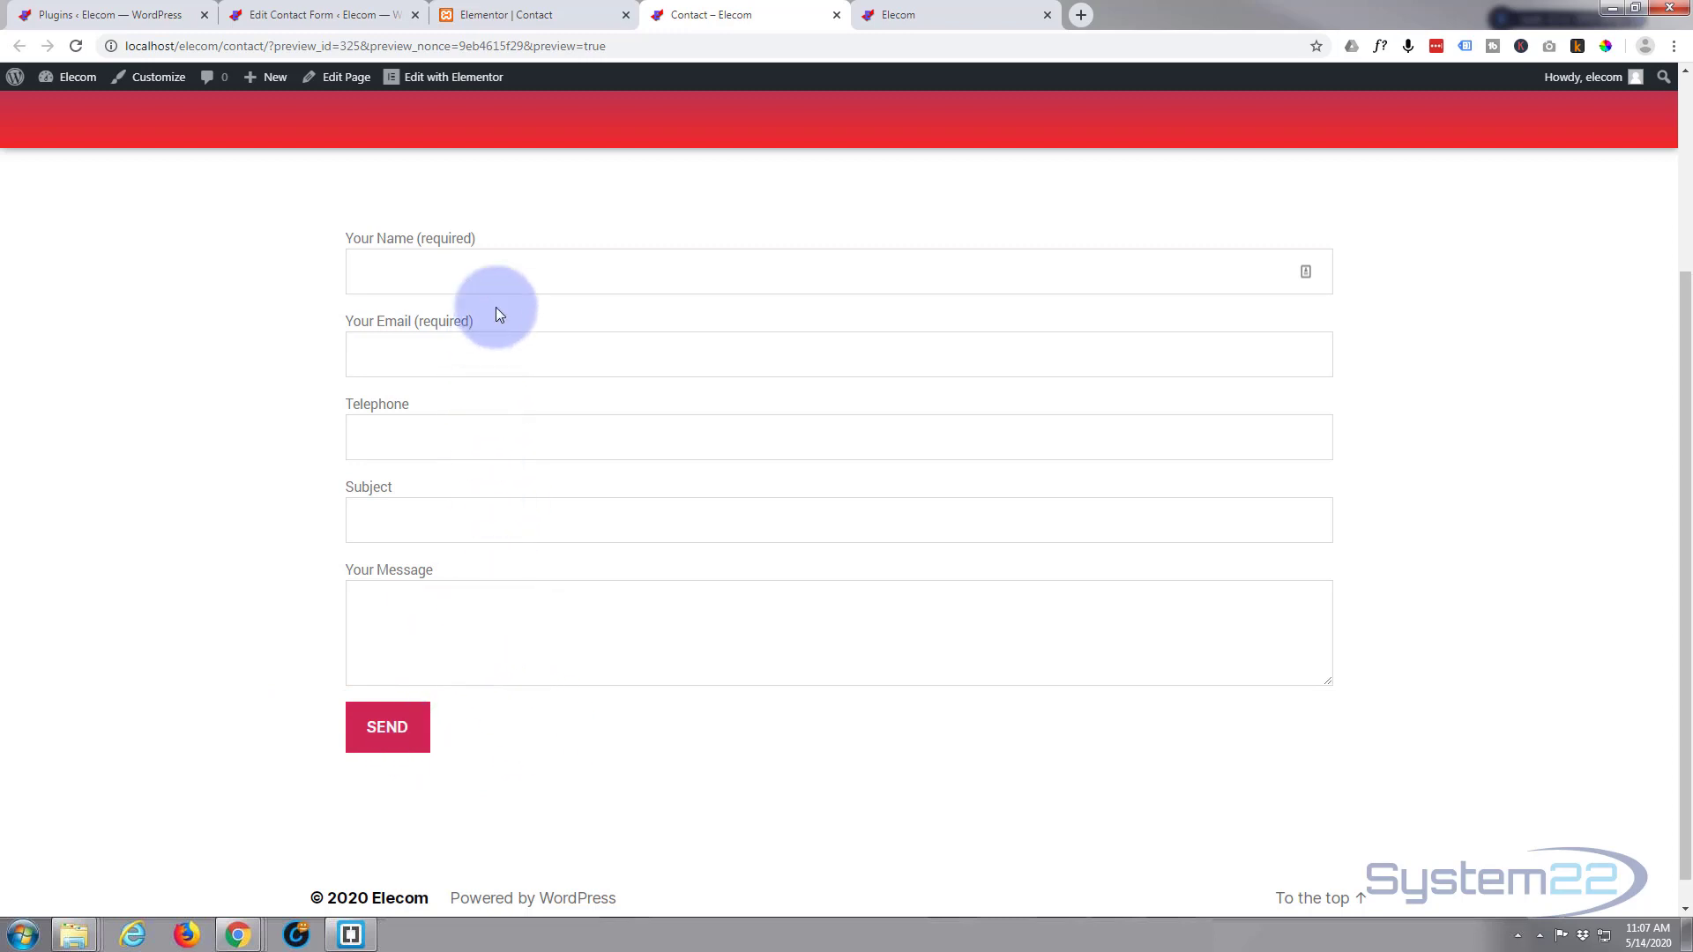
{"action": "scroll", "coordinate": [277, 564], "scroll_direction": "up", "scroll_amount": 1}
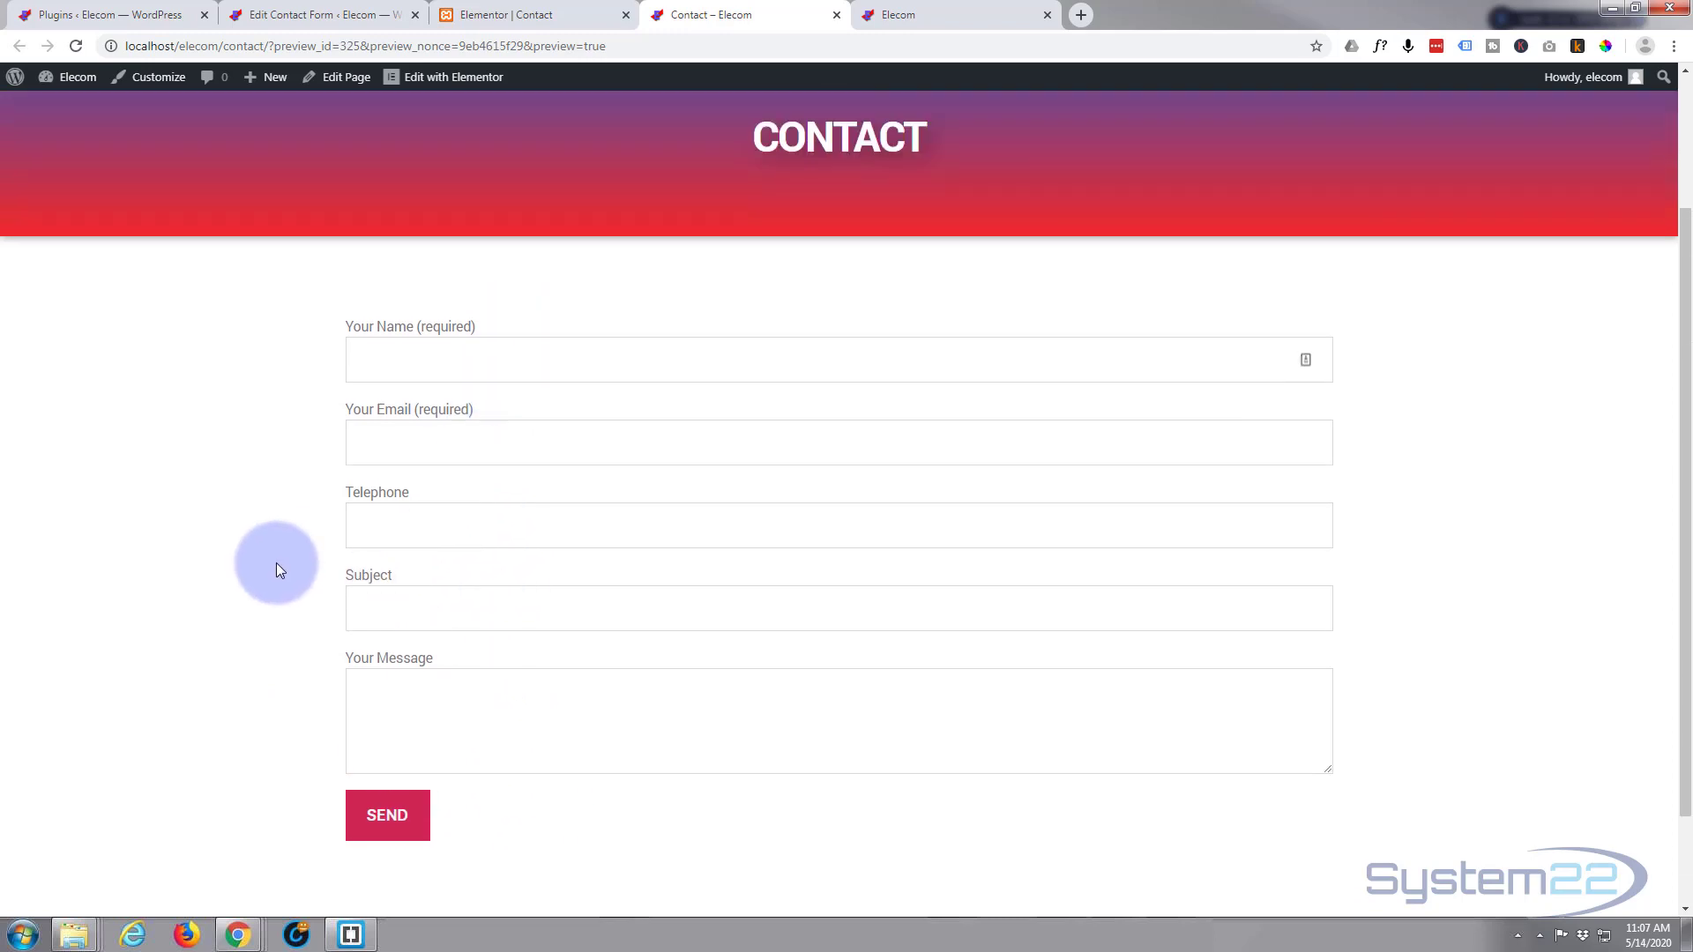
Inspect the Your Name input in the developer tools and try background: #eee in its element style
{"action": "right_click", "coordinate": [499, 363]}
{"action": "mouse_move", "coordinate": [545, 597]}
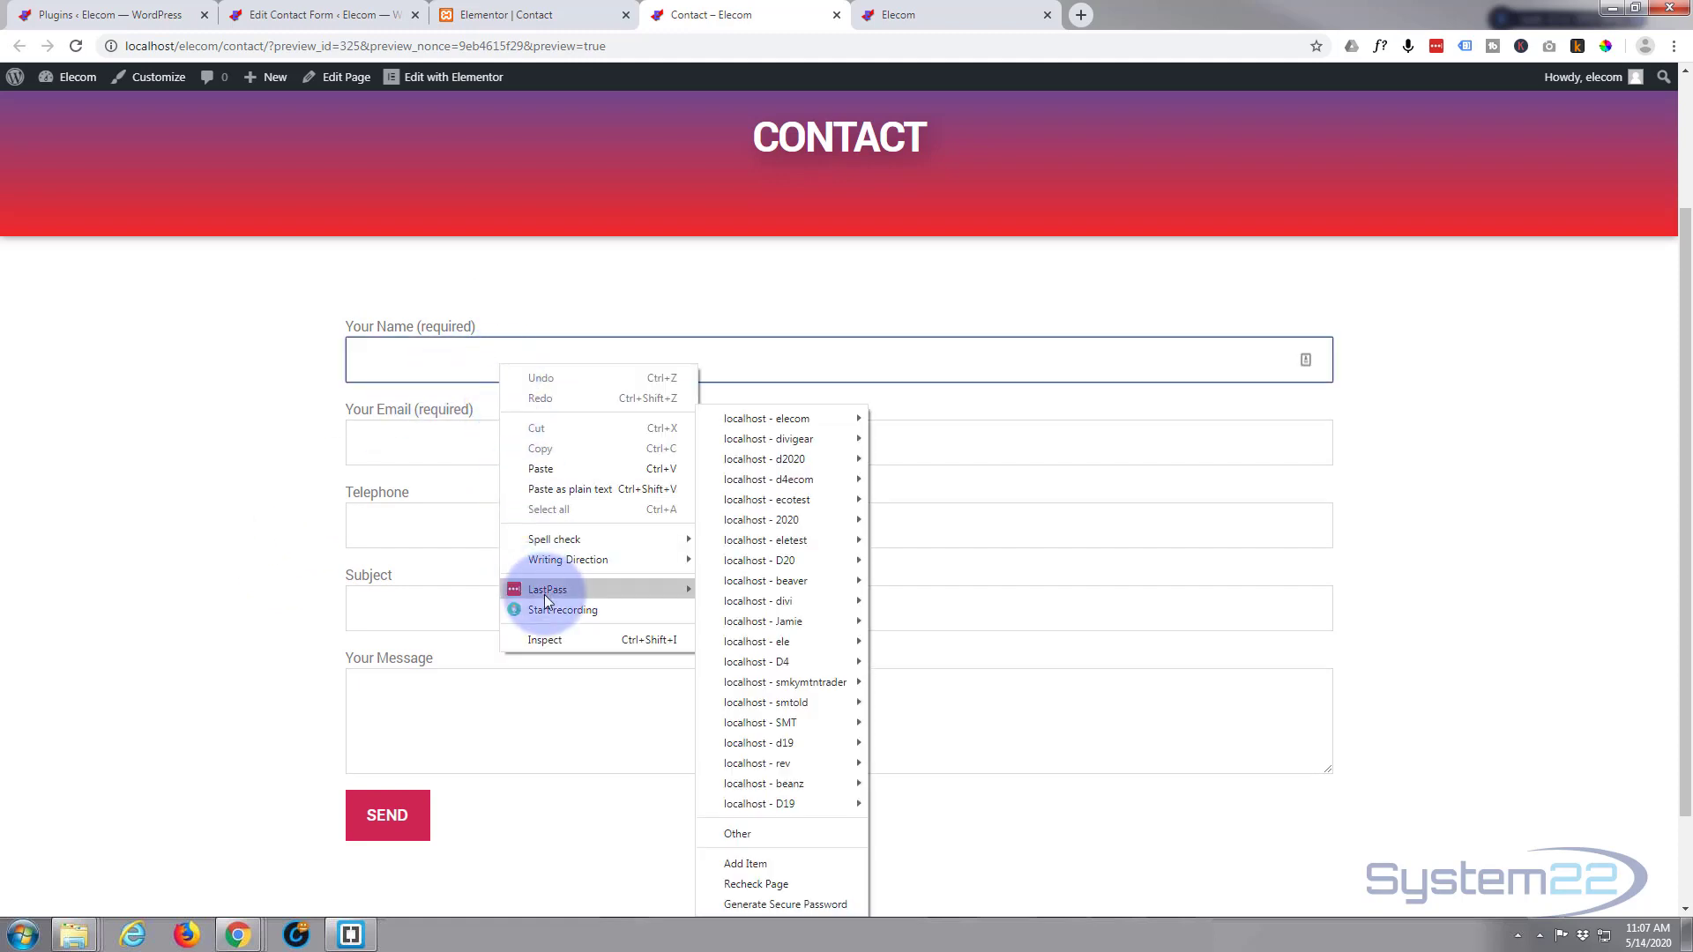
{"action": "left_click", "coordinate": [547, 638]}
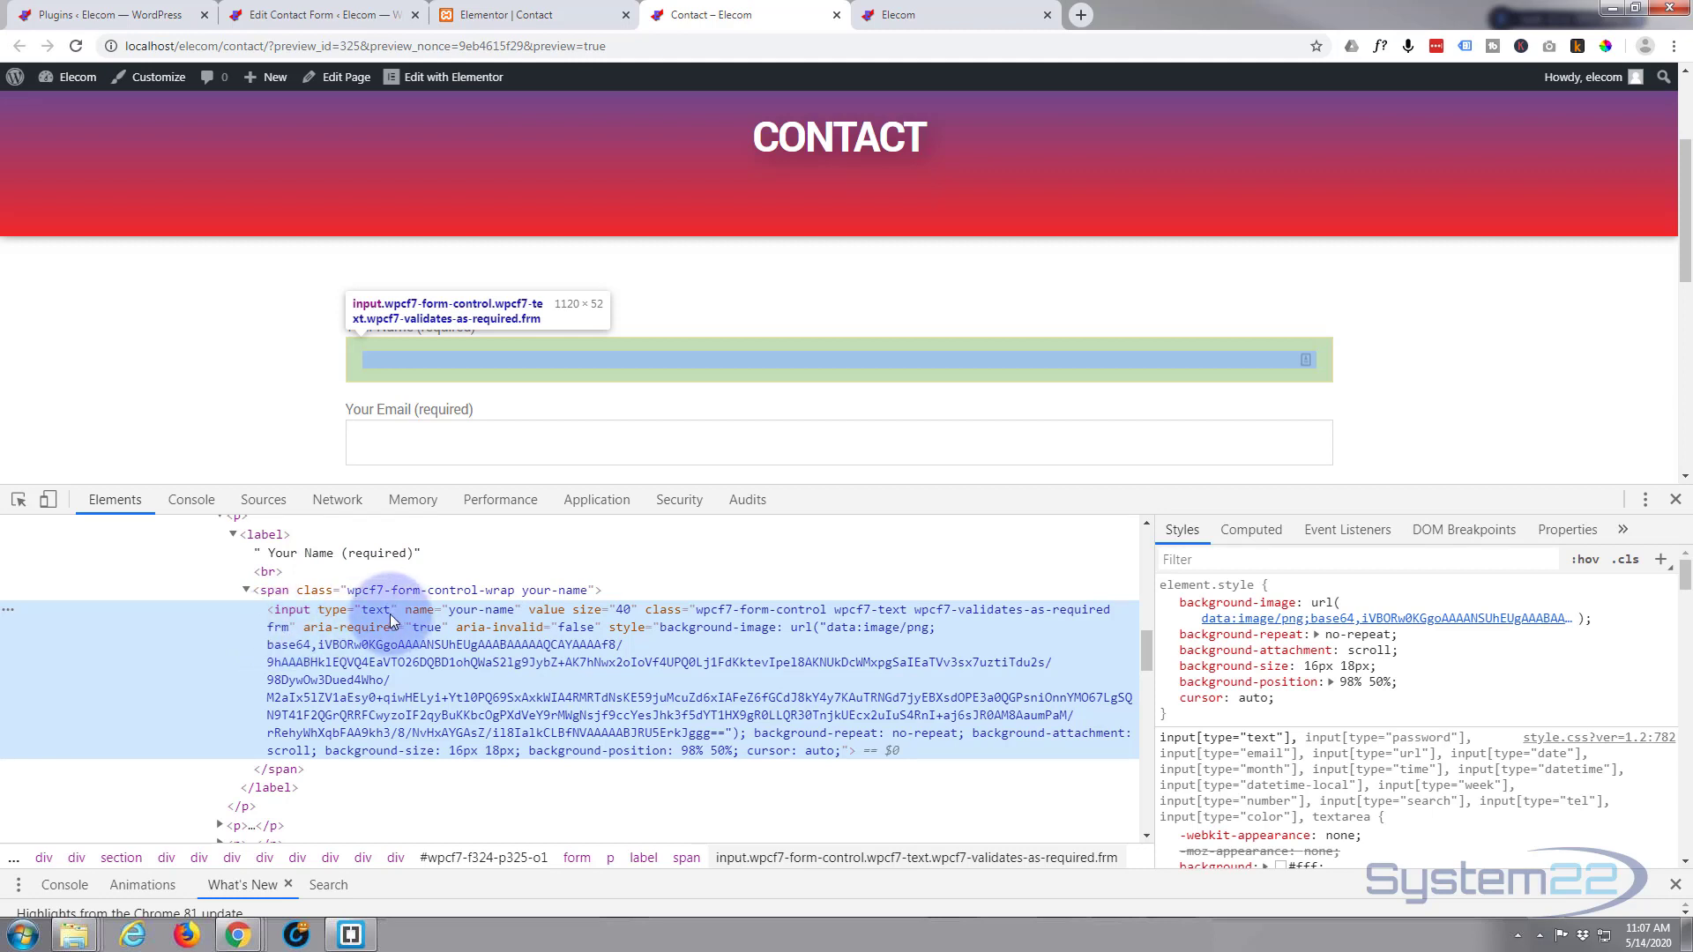
{"action": "left_click", "coordinate": [1284, 589]}
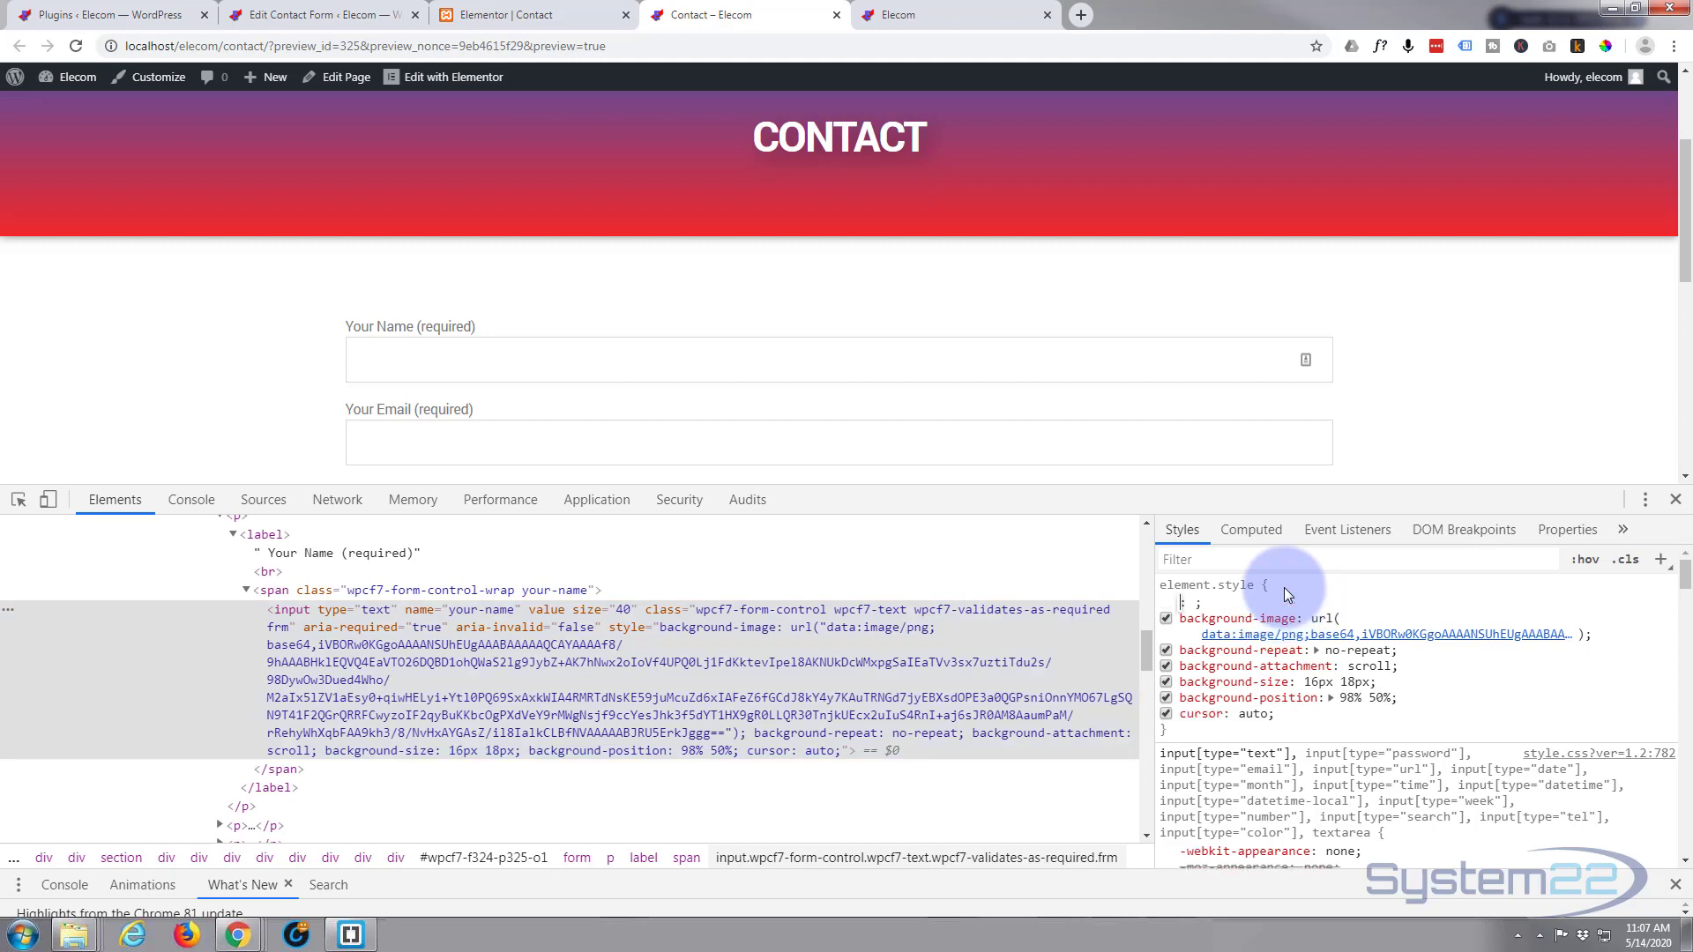
{"action": "type", "text": "backgroun"}
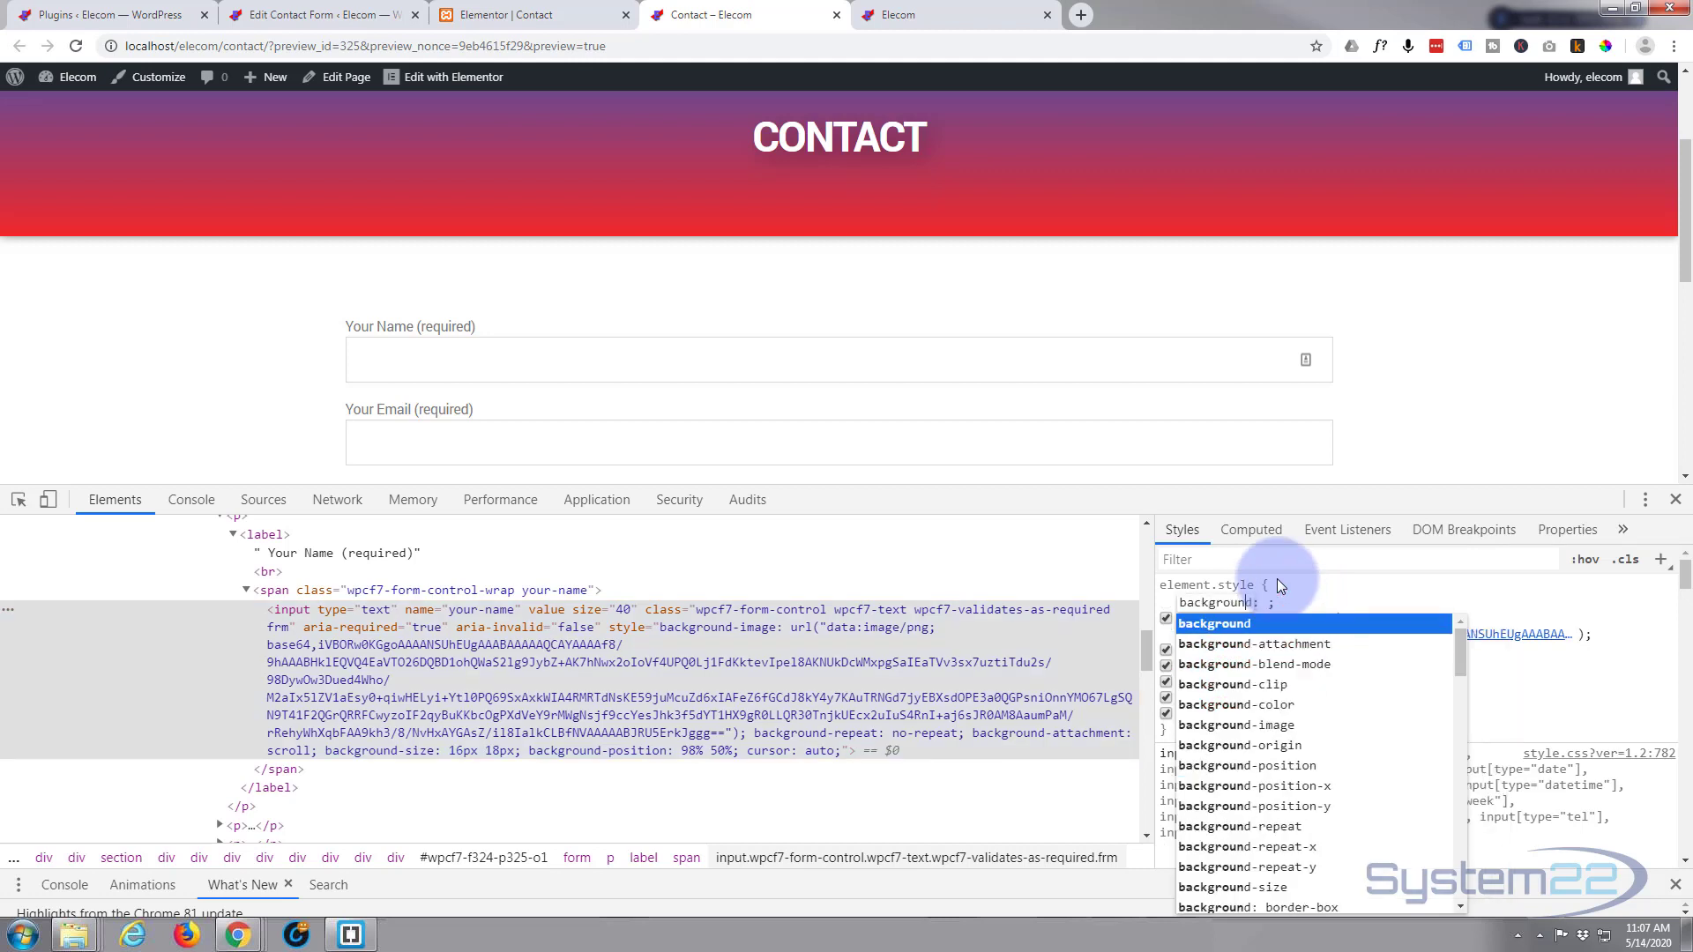
{"action": "type", "text": "d"}
{"action": "key", "text": "Tab"}
{"action": "type", "text": "#"}
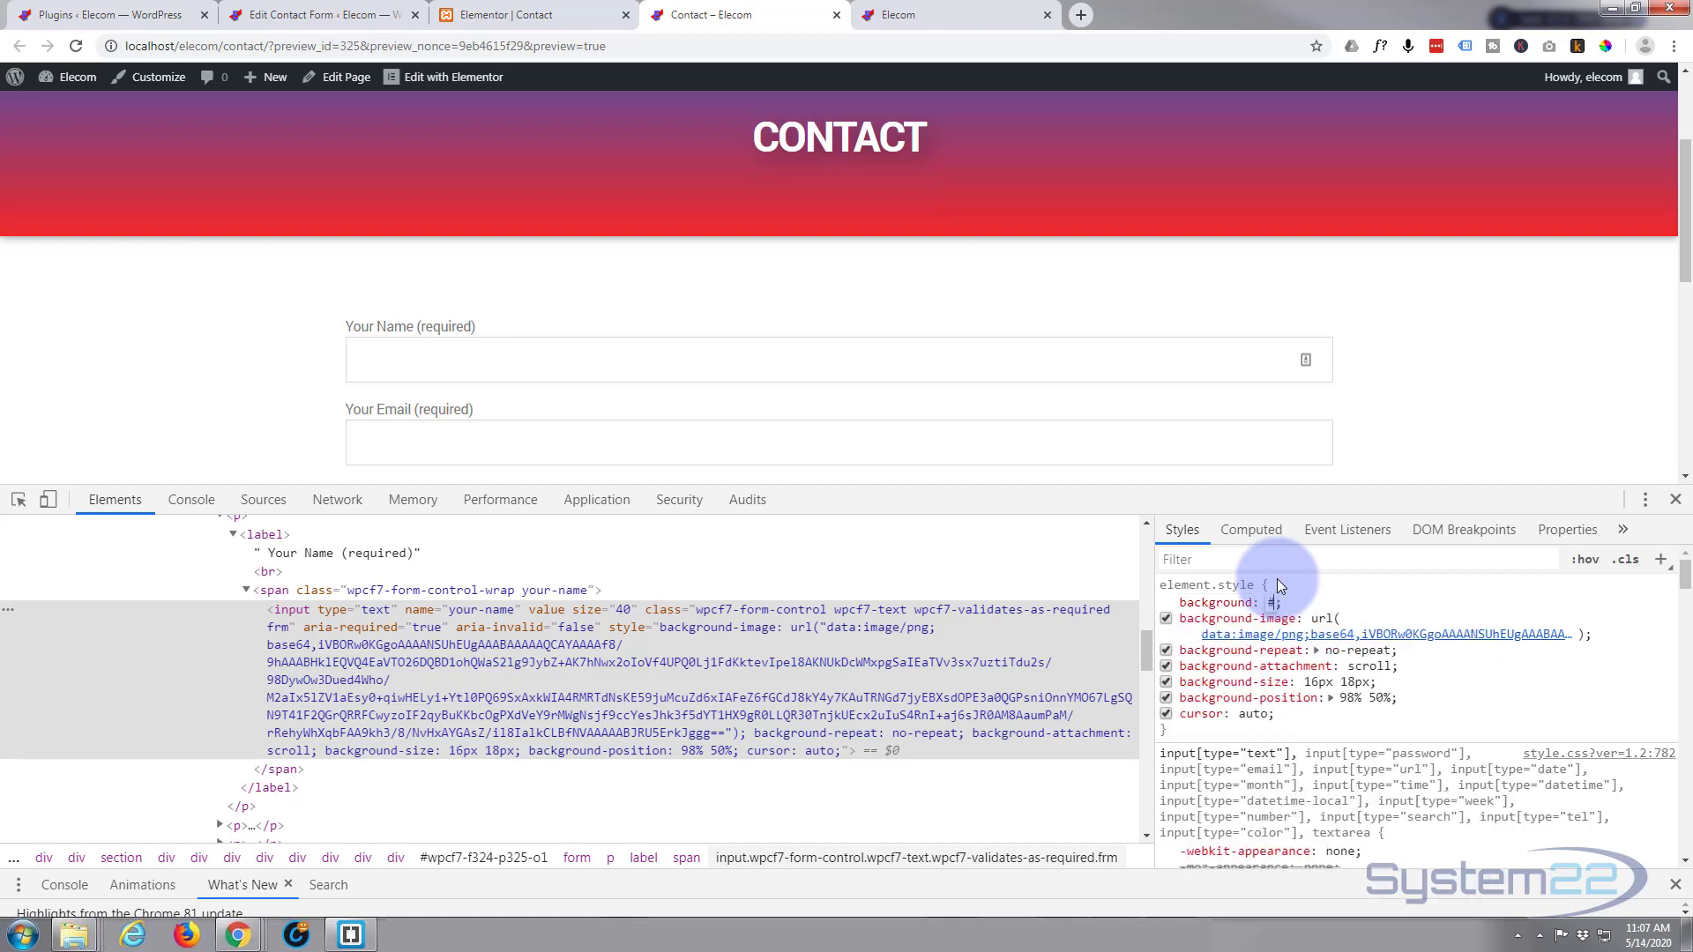
{"action": "type", "text": "ee"}
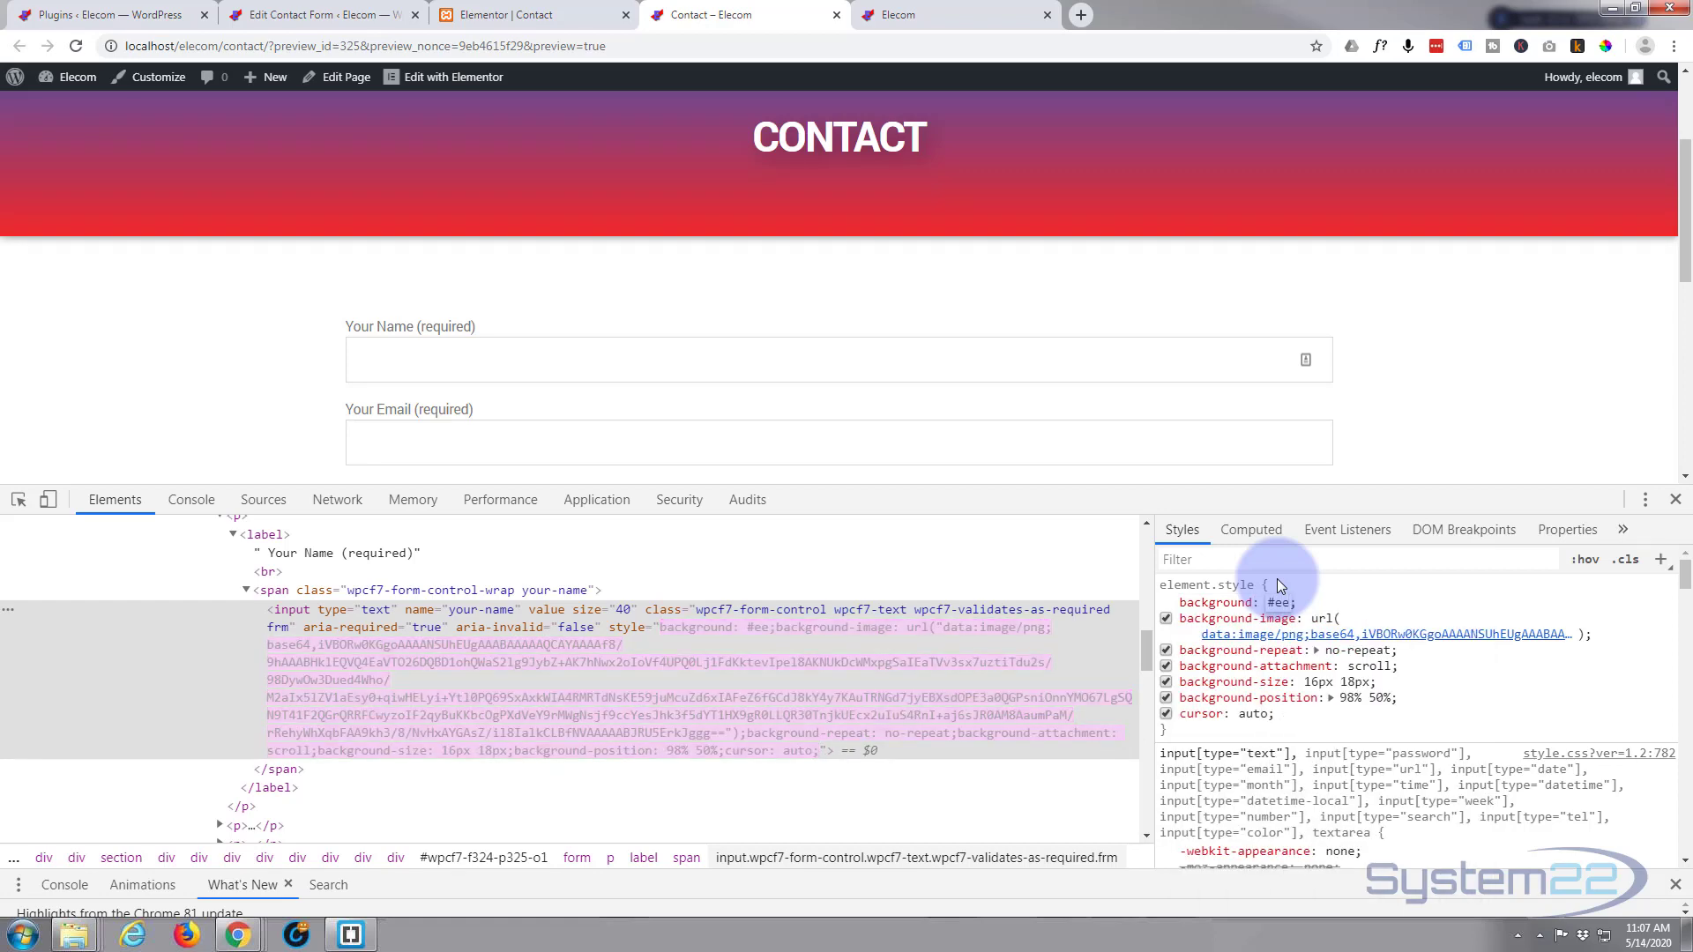
{"action": "type", "text": "e"}
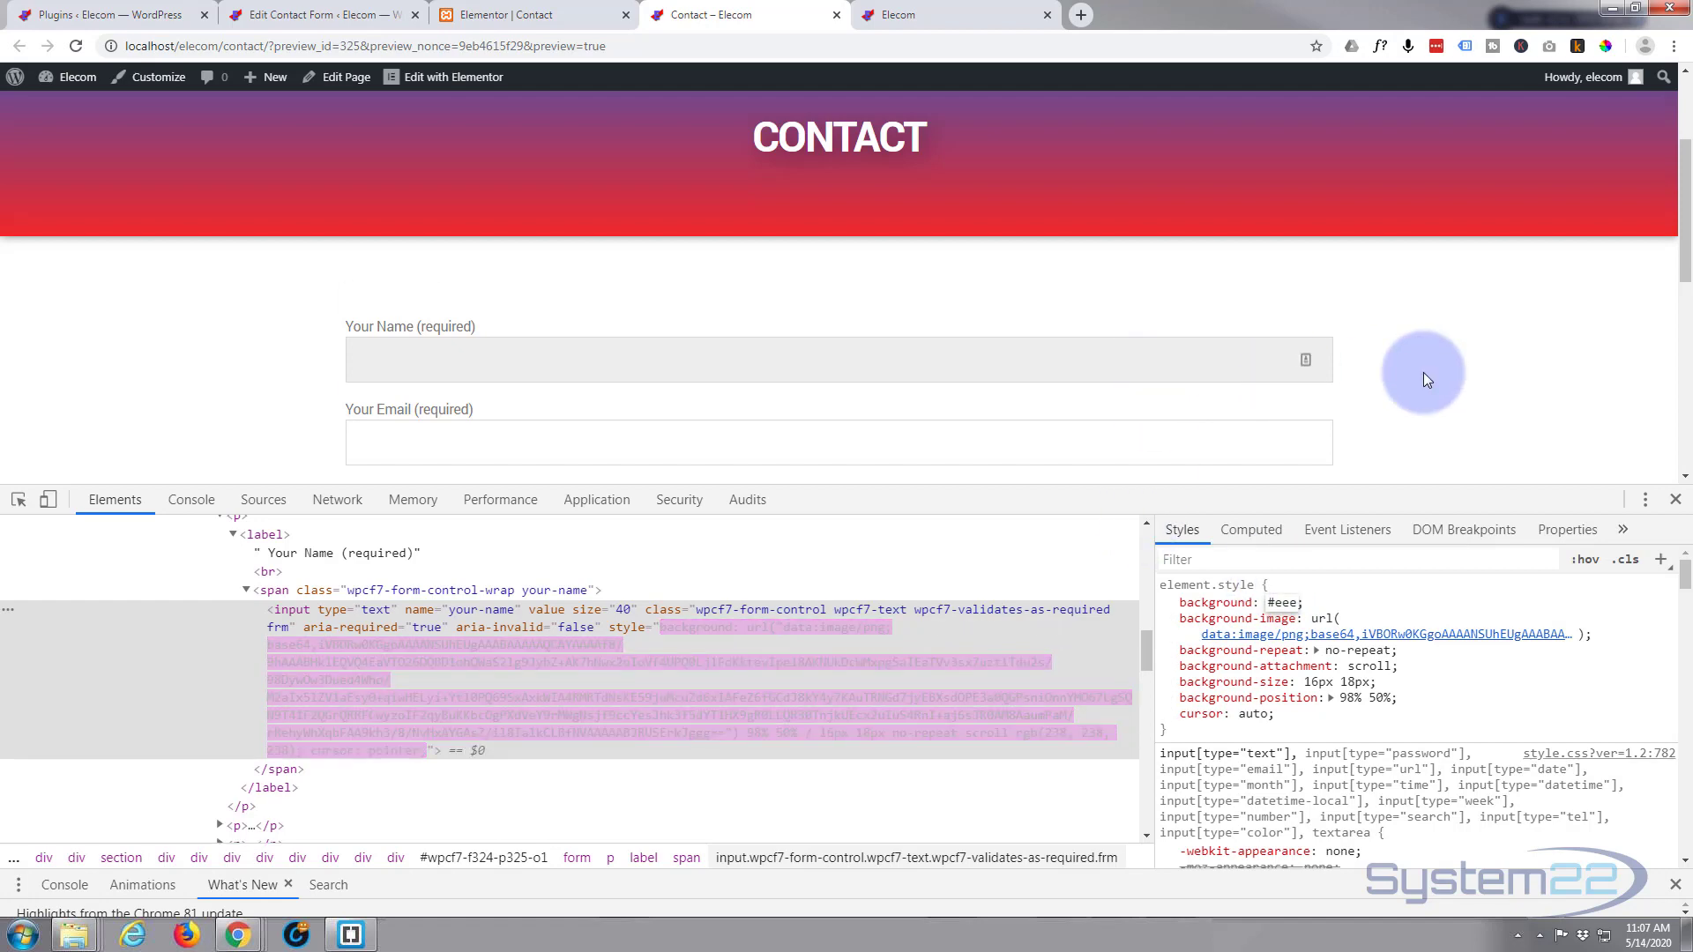
Compare the remaining form fields and select the background: #eee declaration in the Your Name input's element style
{"action": "scroll", "coordinate": [1425, 361], "scroll_direction": "down", "scroll_amount": 2}
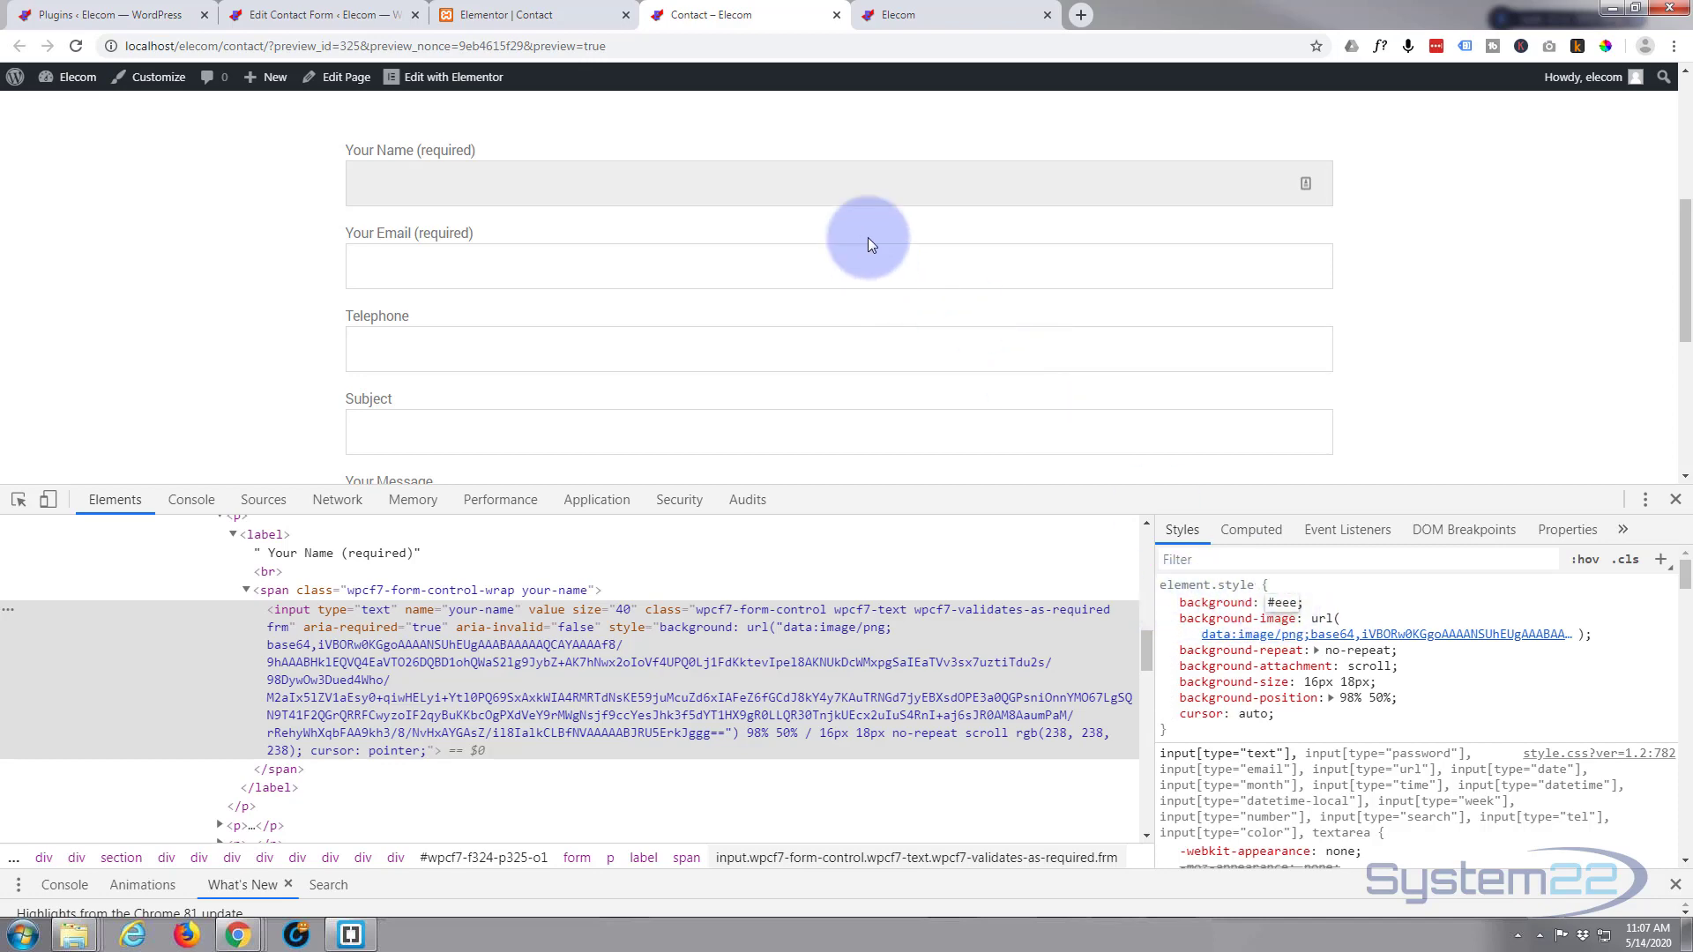
{"action": "scroll", "coordinate": [783, 275], "scroll_direction": "down", "scroll_amount": 1}
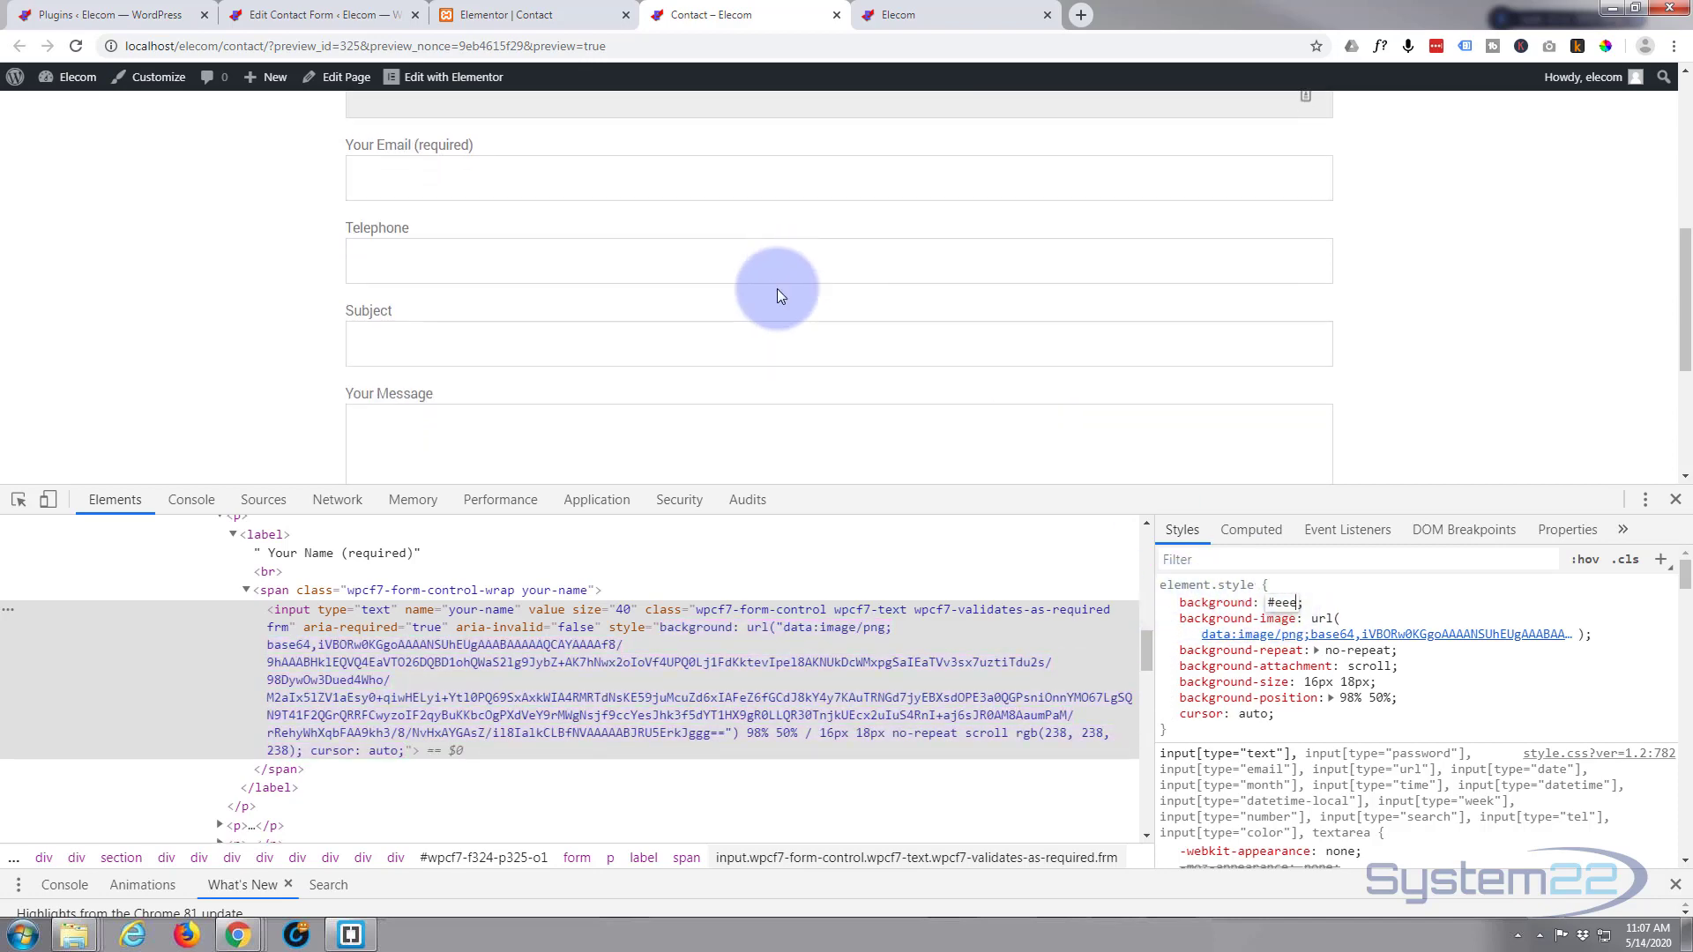
{"action": "scroll", "coordinate": [776, 289], "scroll_direction": "down", "scroll_amount": 2}
{"action": "scroll", "coordinate": [548, 269], "scroll_direction": "up", "scroll_amount": 1}
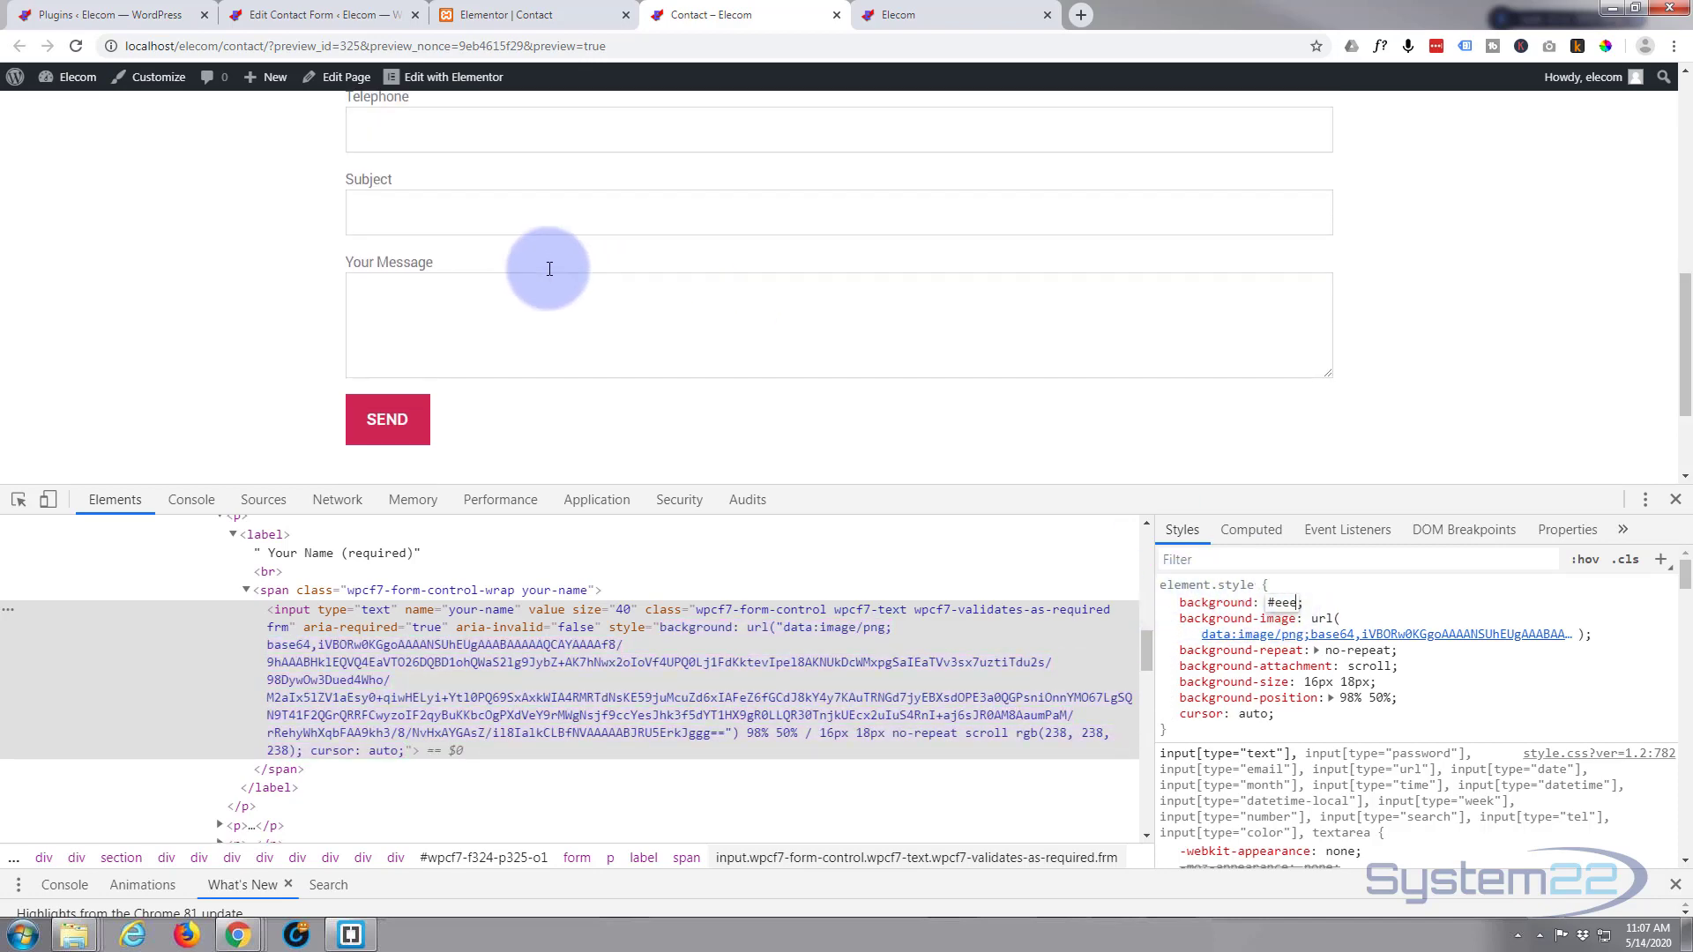
{"action": "scroll", "coordinate": [549, 269], "scroll_direction": "up", "scroll_amount": 1}
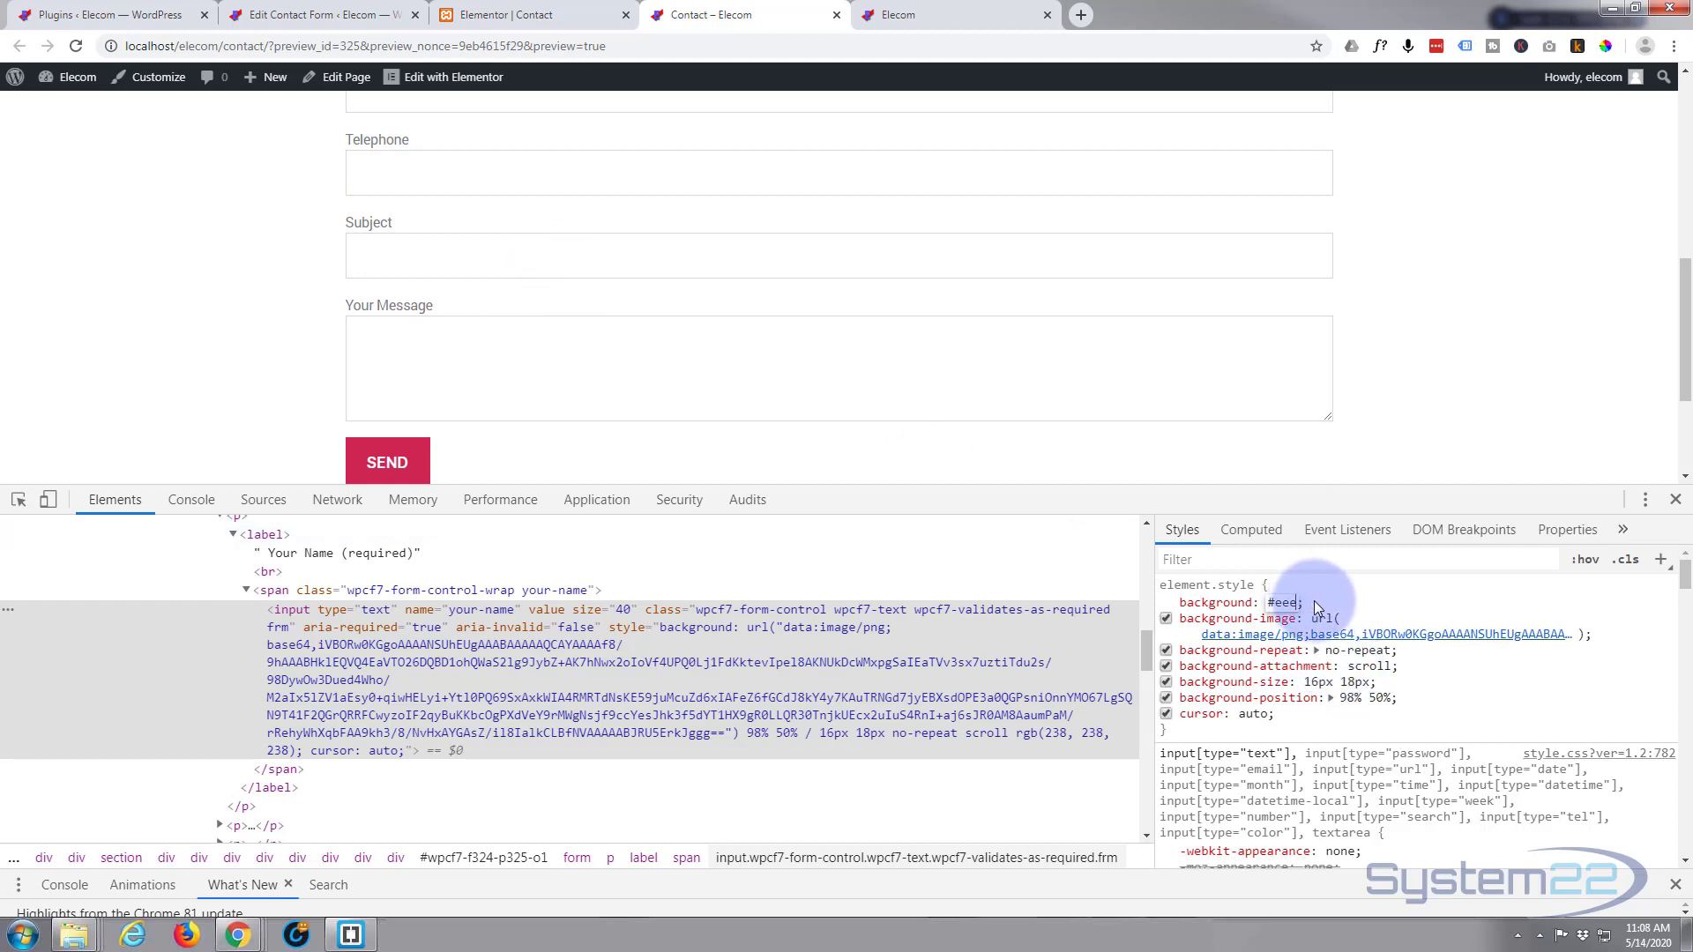
{"action": "left_click_drag", "start_coordinate": [1314, 603], "coordinate": [1185, 603]}
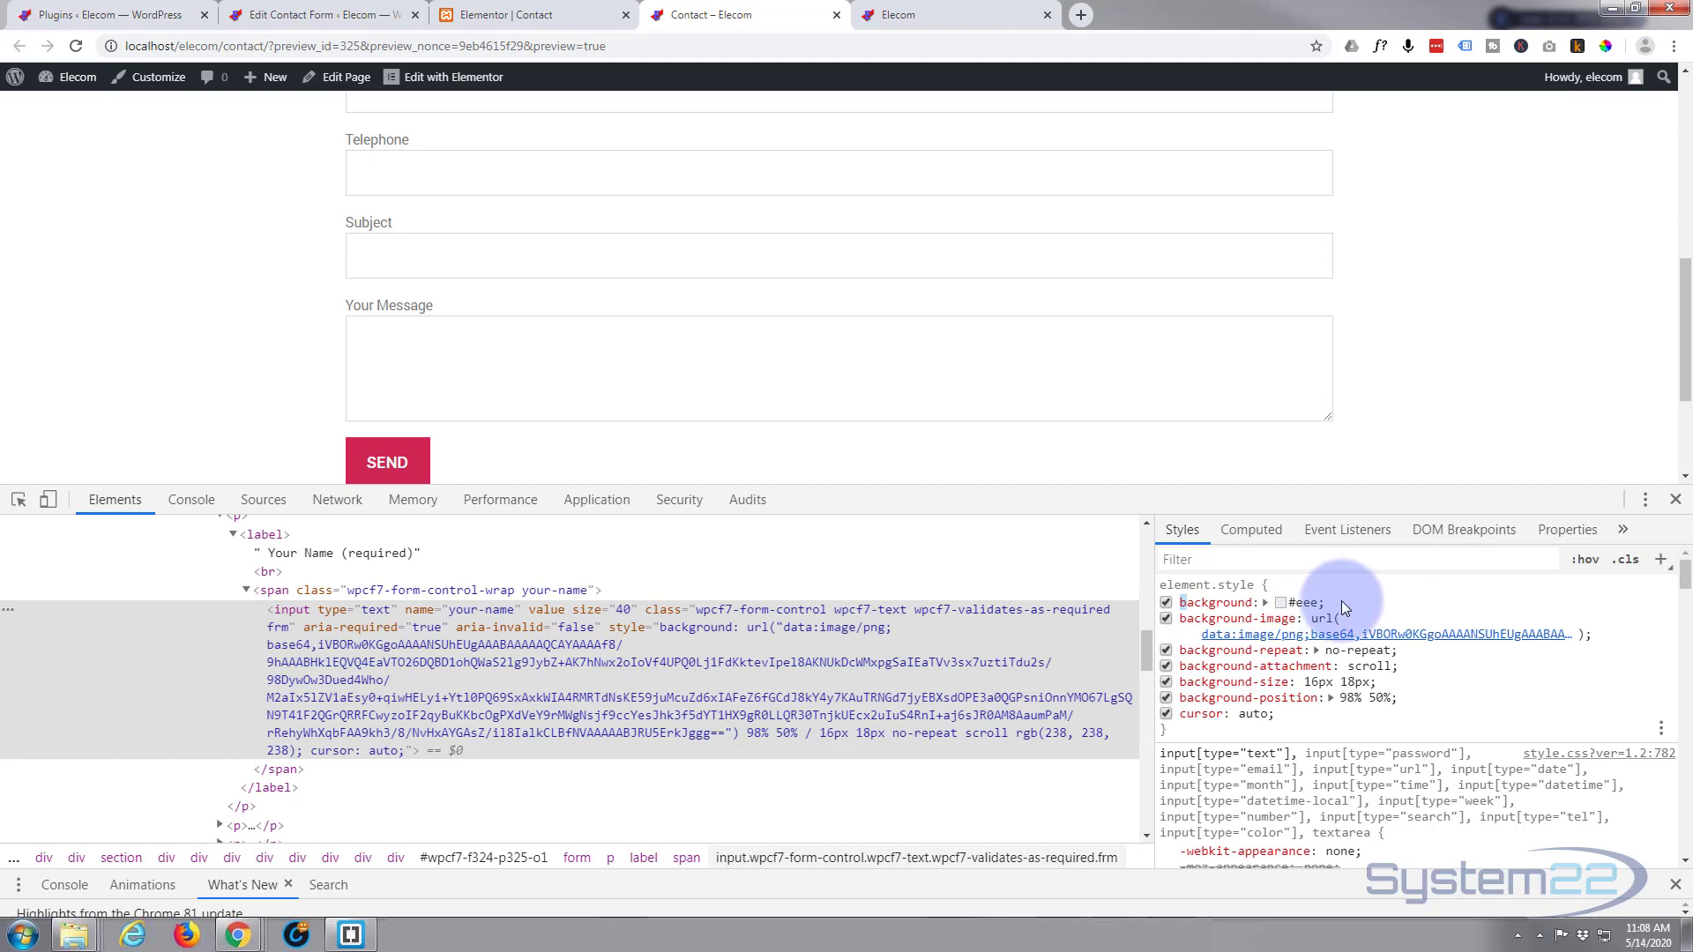
{"action": "left_click_drag", "start_coordinate": [1344, 608], "coordinate": [1192, 607]}
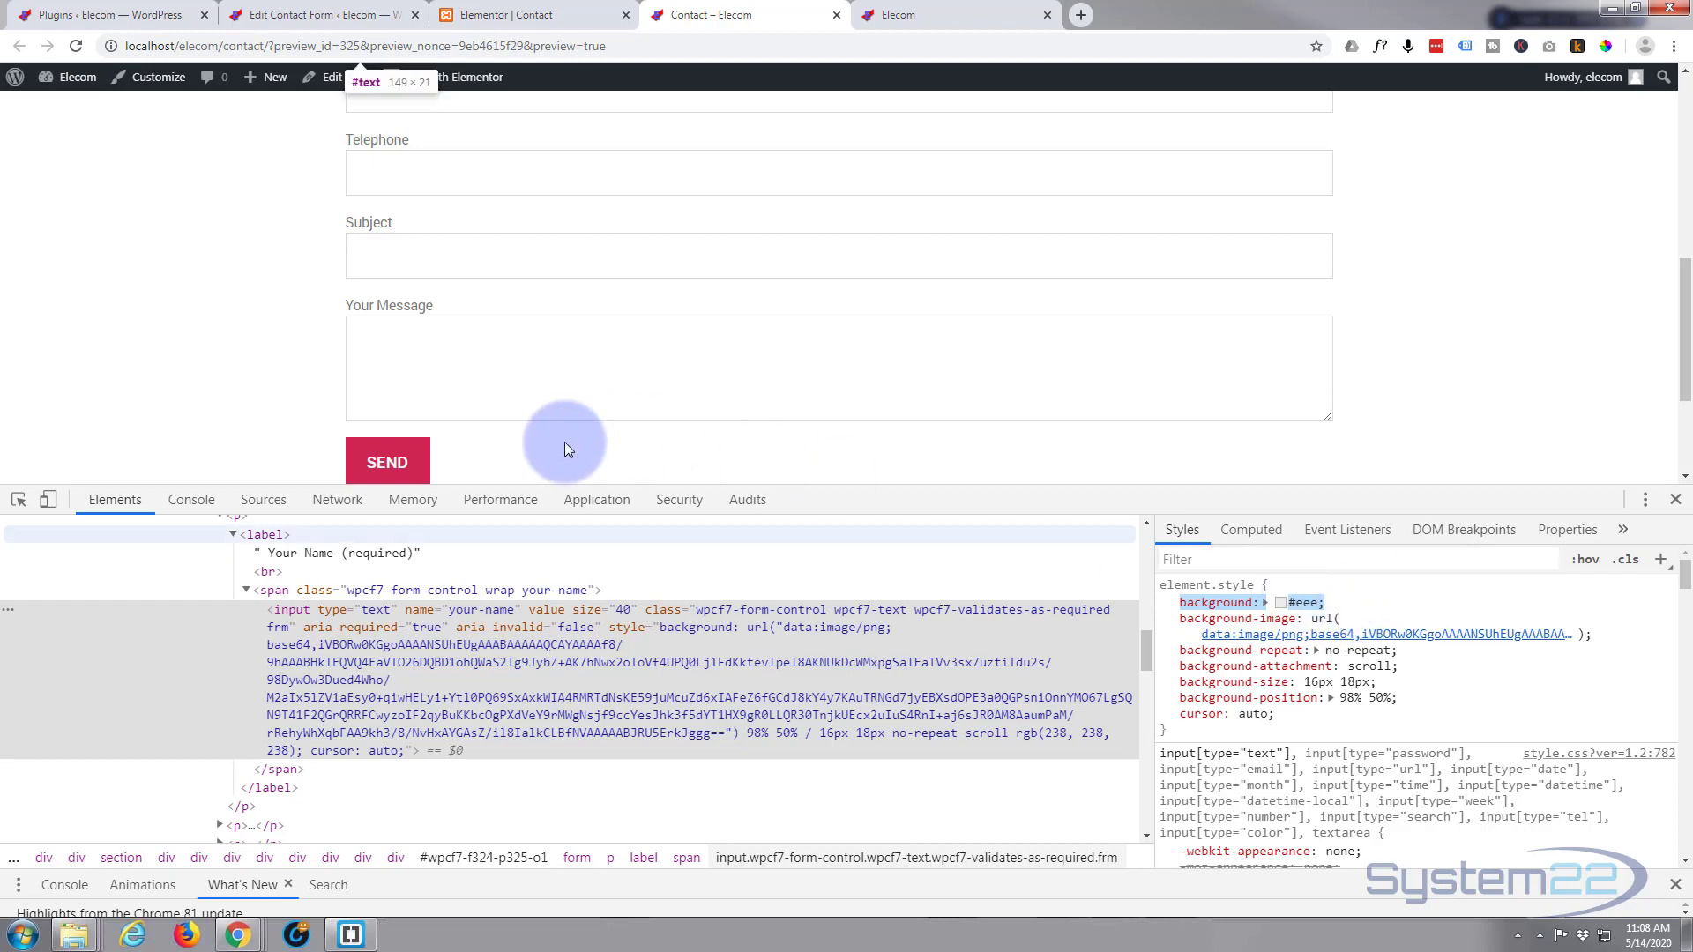
Close the developer tools and reload the Contact page preview to discard the trial styling
{"action": "scroll", "coordinate": [893, 430], "scroll_direction": "up", "scroll_amount": 3}
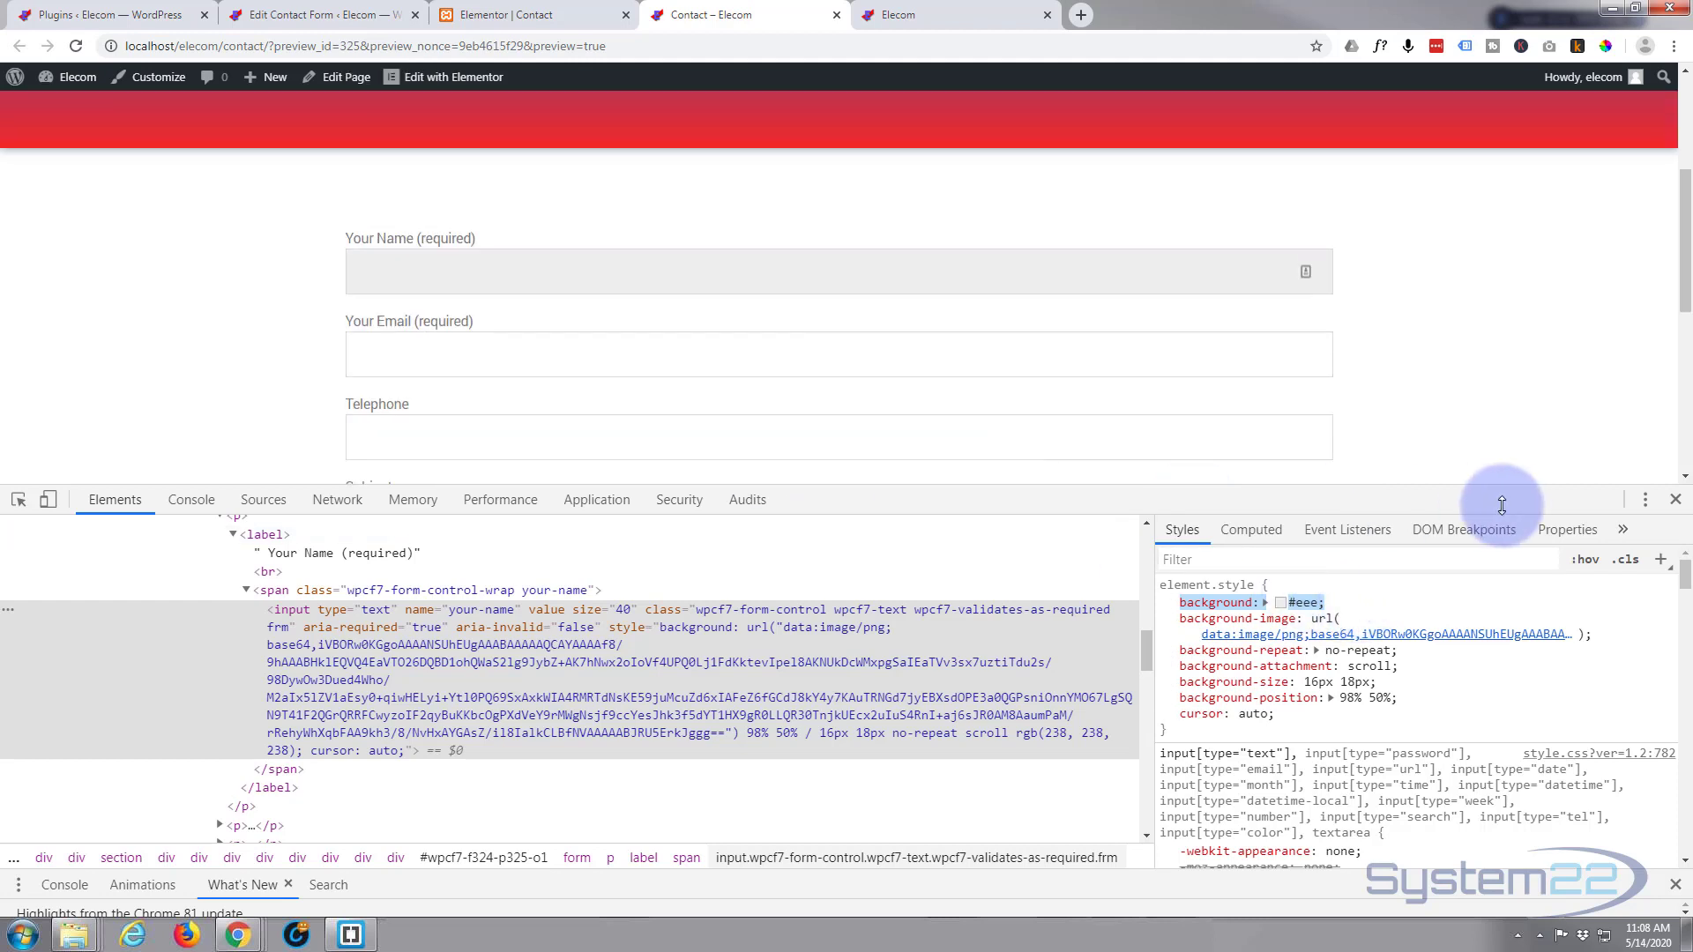
{"action": "left_click", "coordinate": [1676, 499]}
{"action": "scroll", "coordinate": [683, 343], "scroll_direction": "up", "scroll_amount": 2}
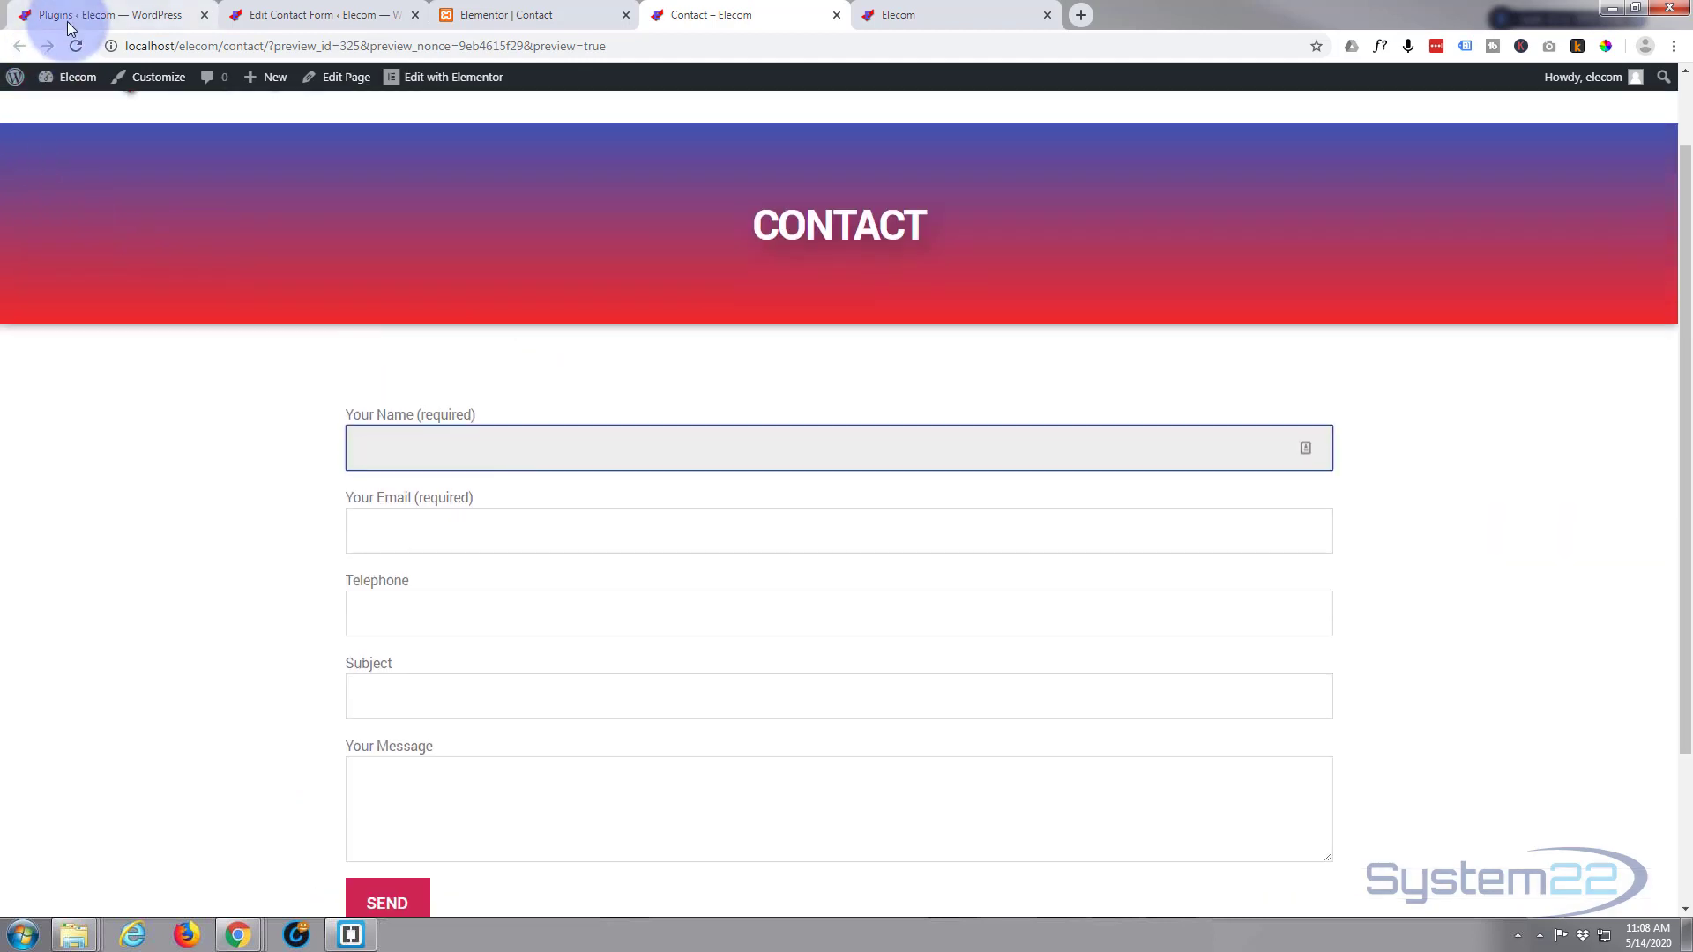
{"action": "left_click", "coordinate": [75, 48]}
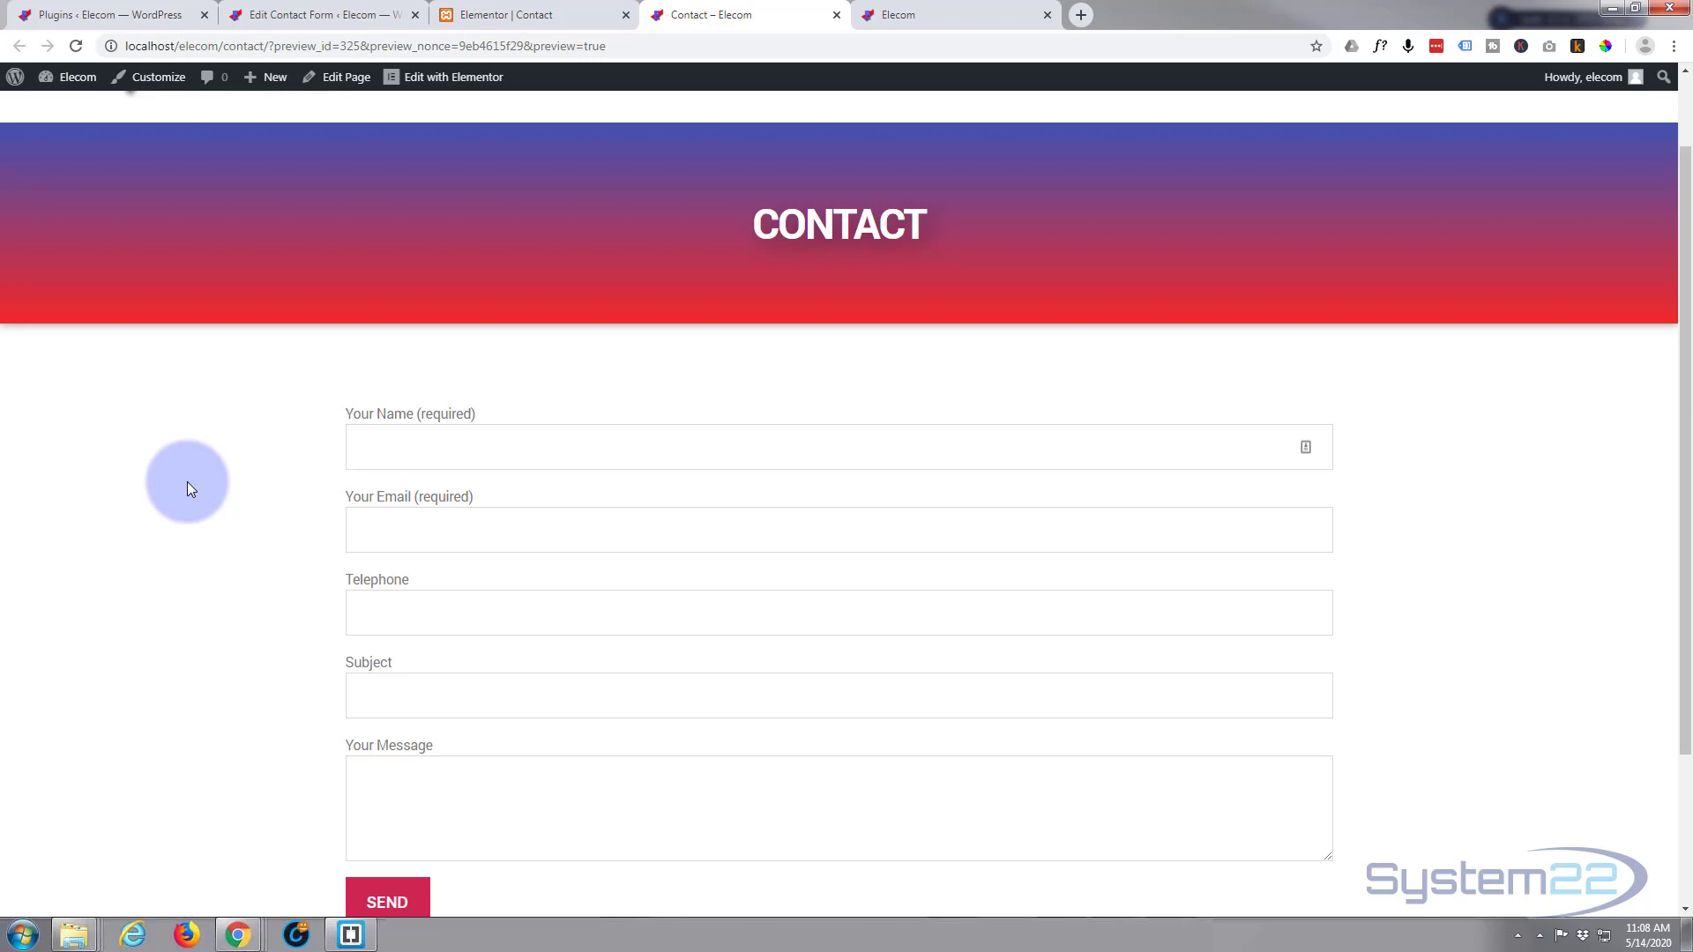
From the WordPress dashboard, open the theme customizer's Additional CSS section
{"action": "left_click", "coordinate": [58, 15]}
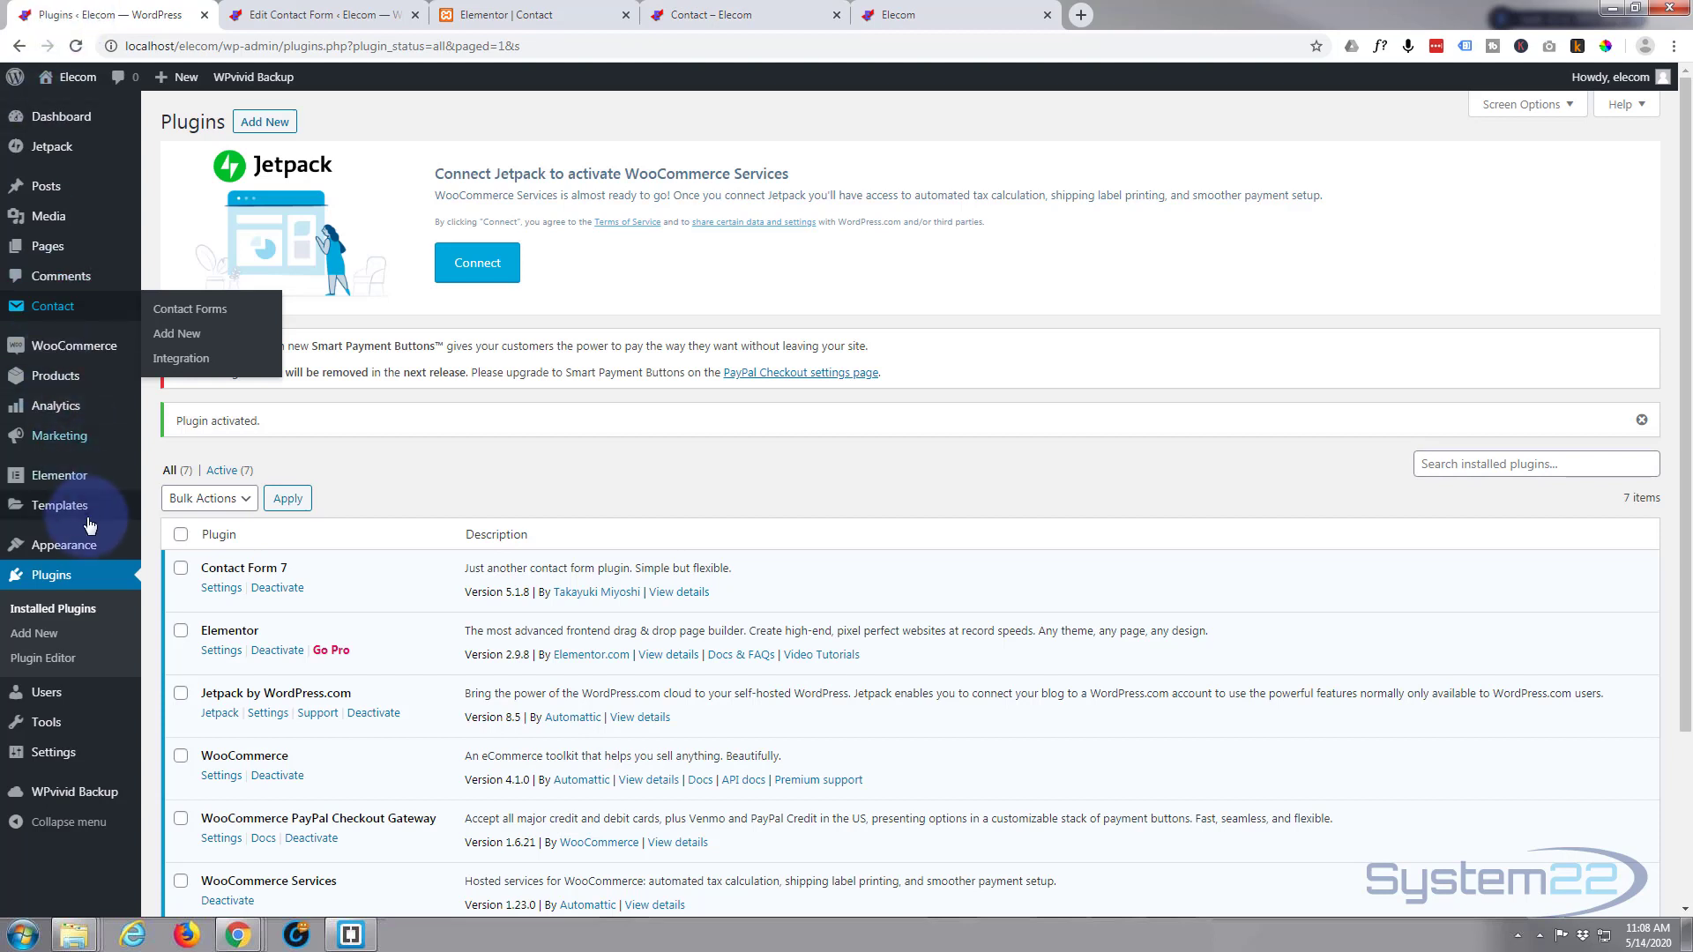
{"action": "mouse_move", "coordinate": [61, 547]}
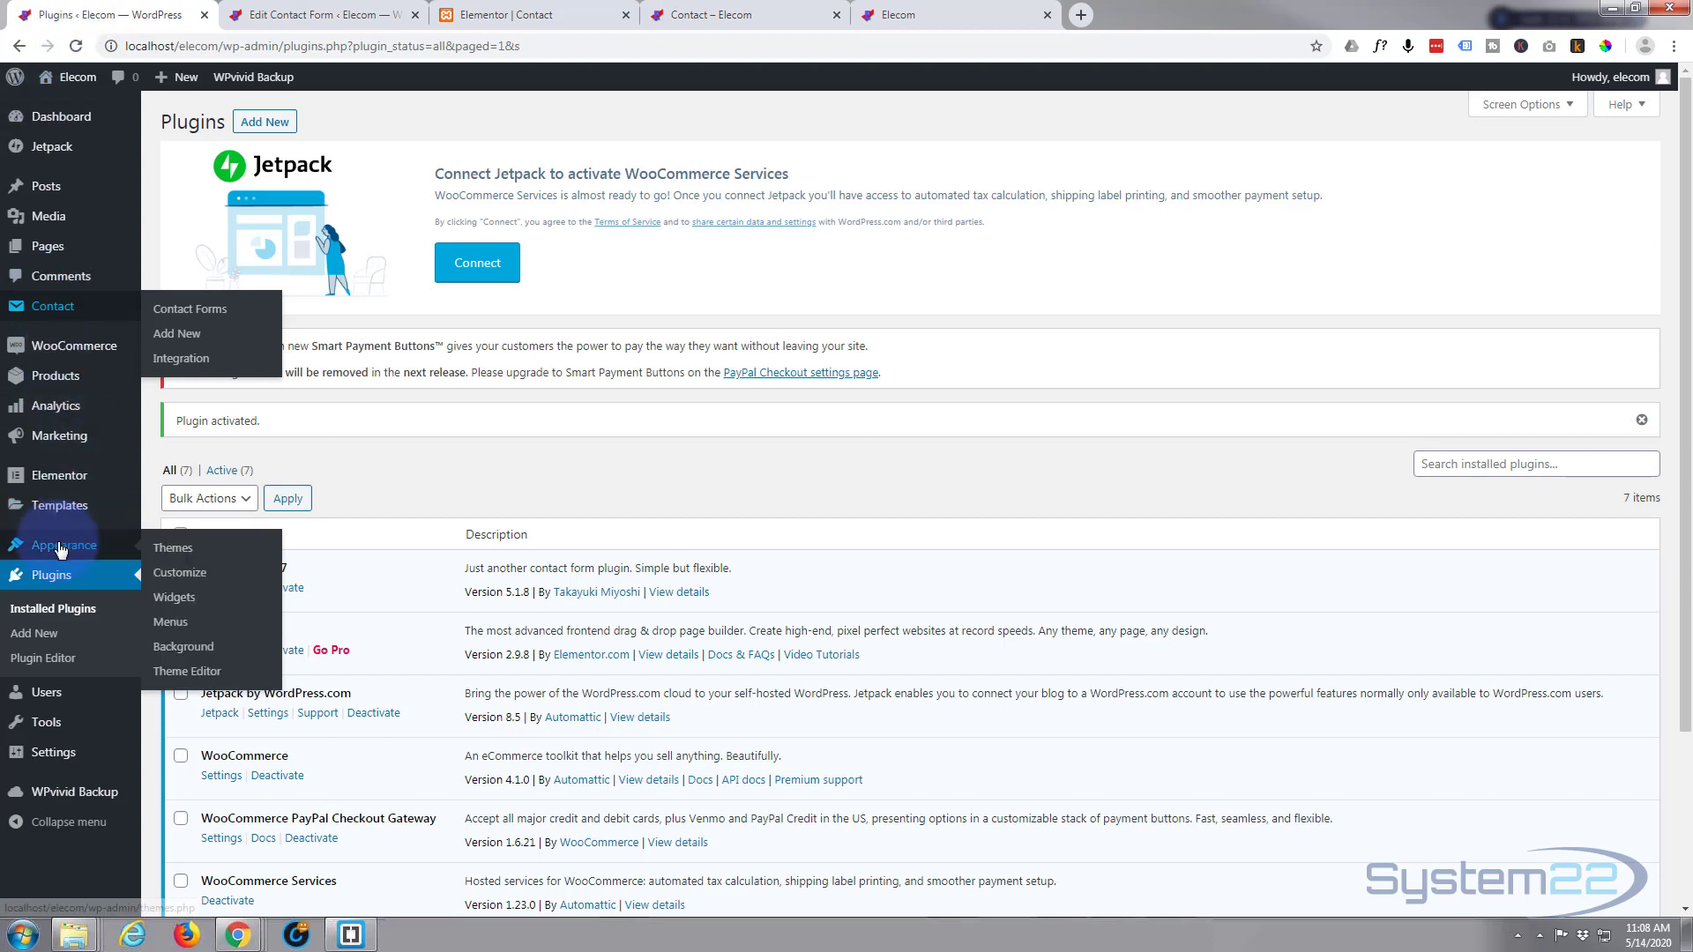
{"action": "left_click", "coordinate": [194, 575]}
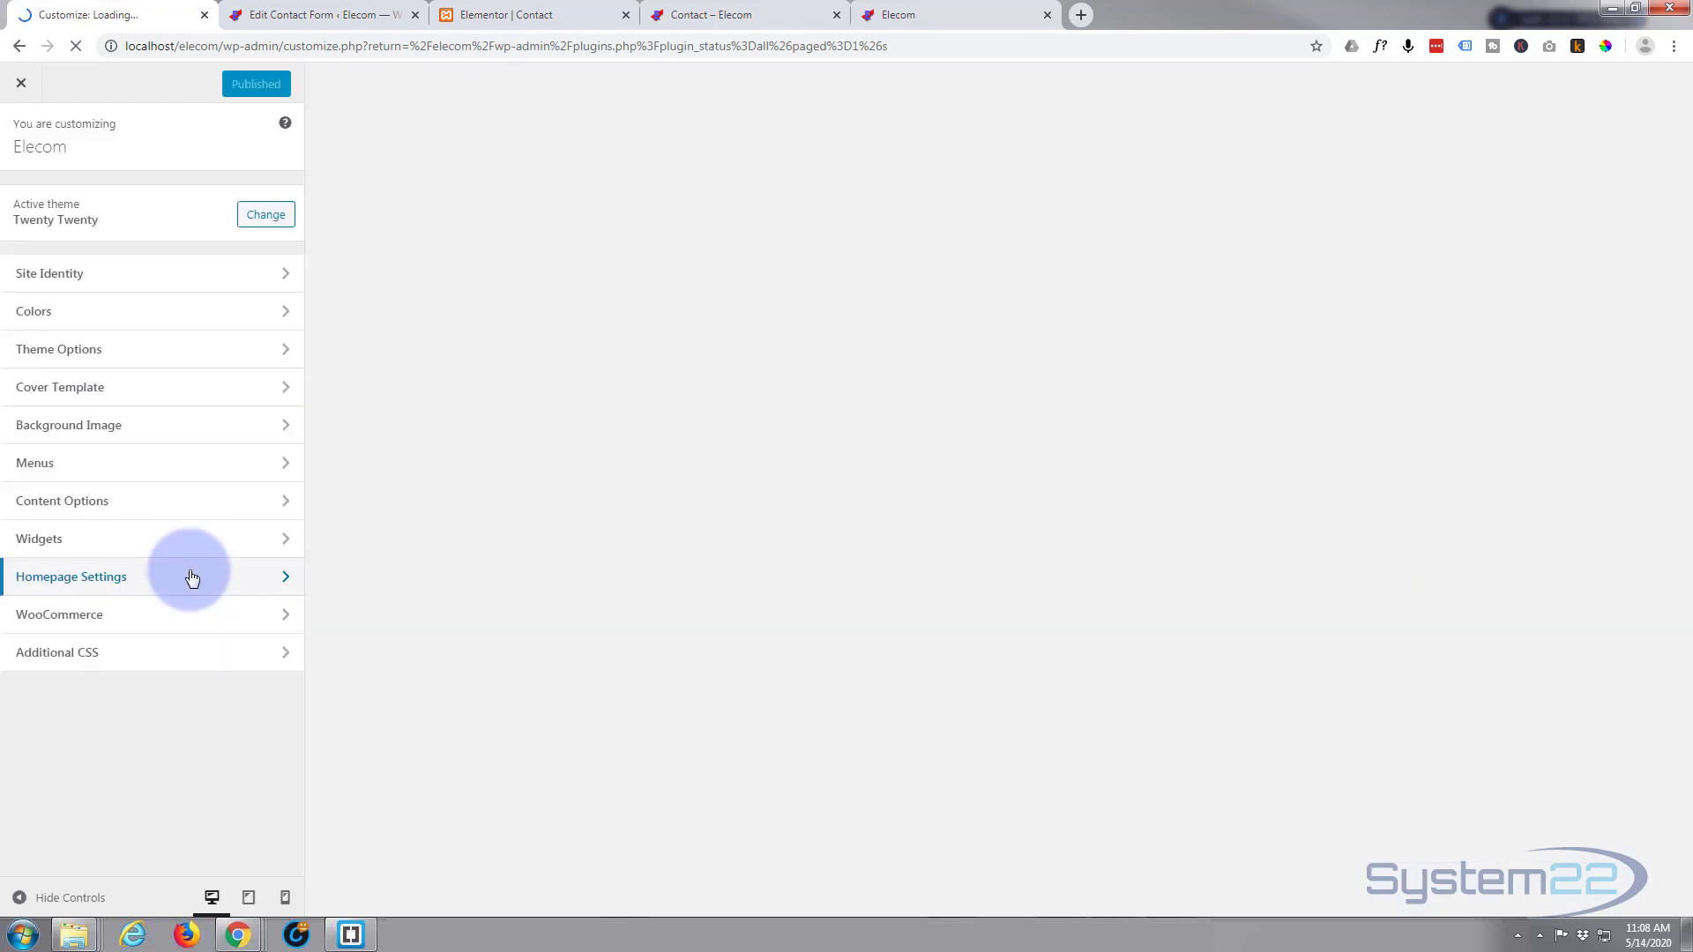
{"action": "left_click", "coordinate": [156, 664]}
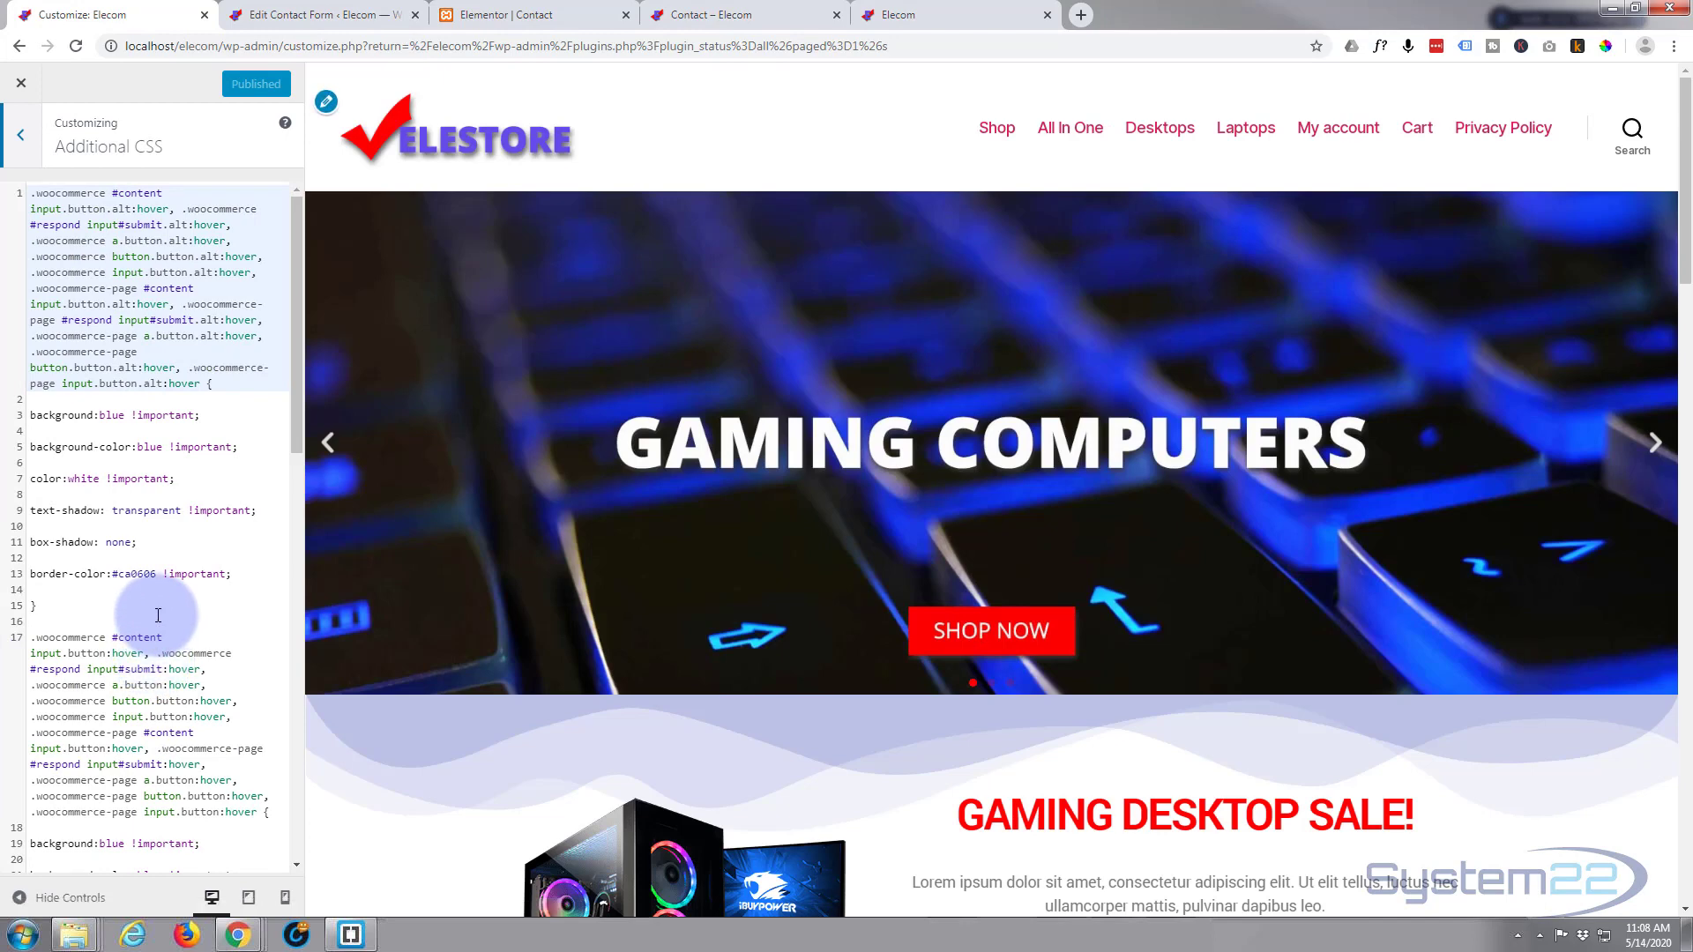
Add the comment /* Contact form */ on a new line after the last existing CSS rule
{"action": "scroll", "coordinate": [157, 615], "scroll_direction": "down", "scroll_amount": 12}
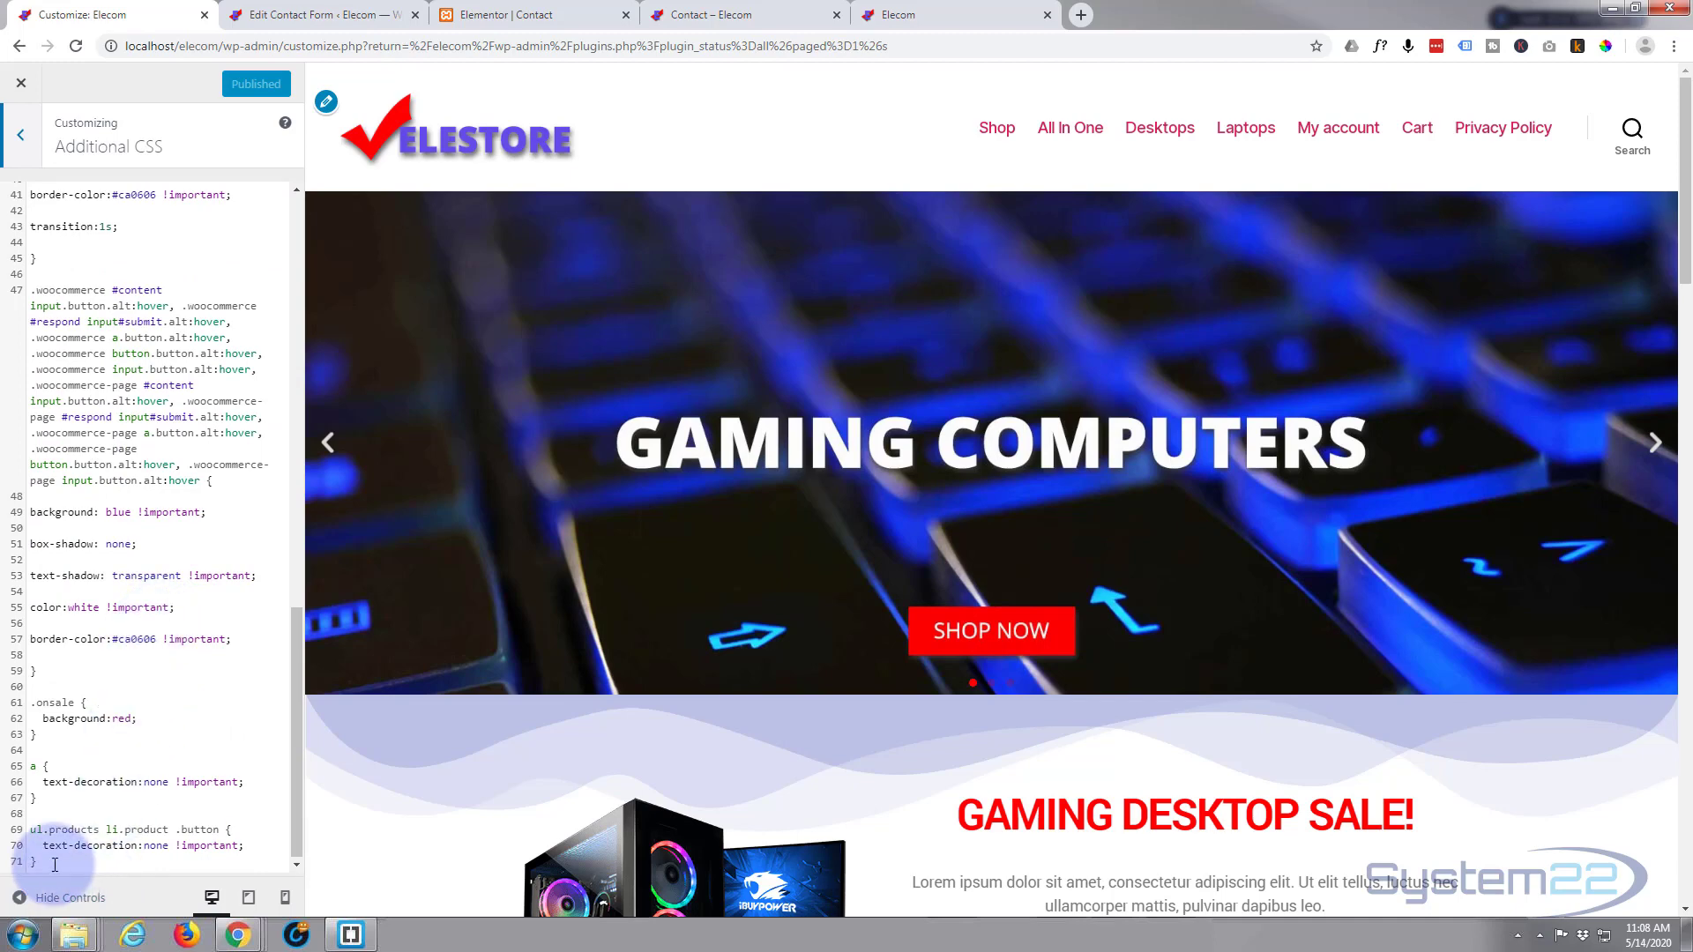
{"action": "left_click", "coordinate": [189, 860]}
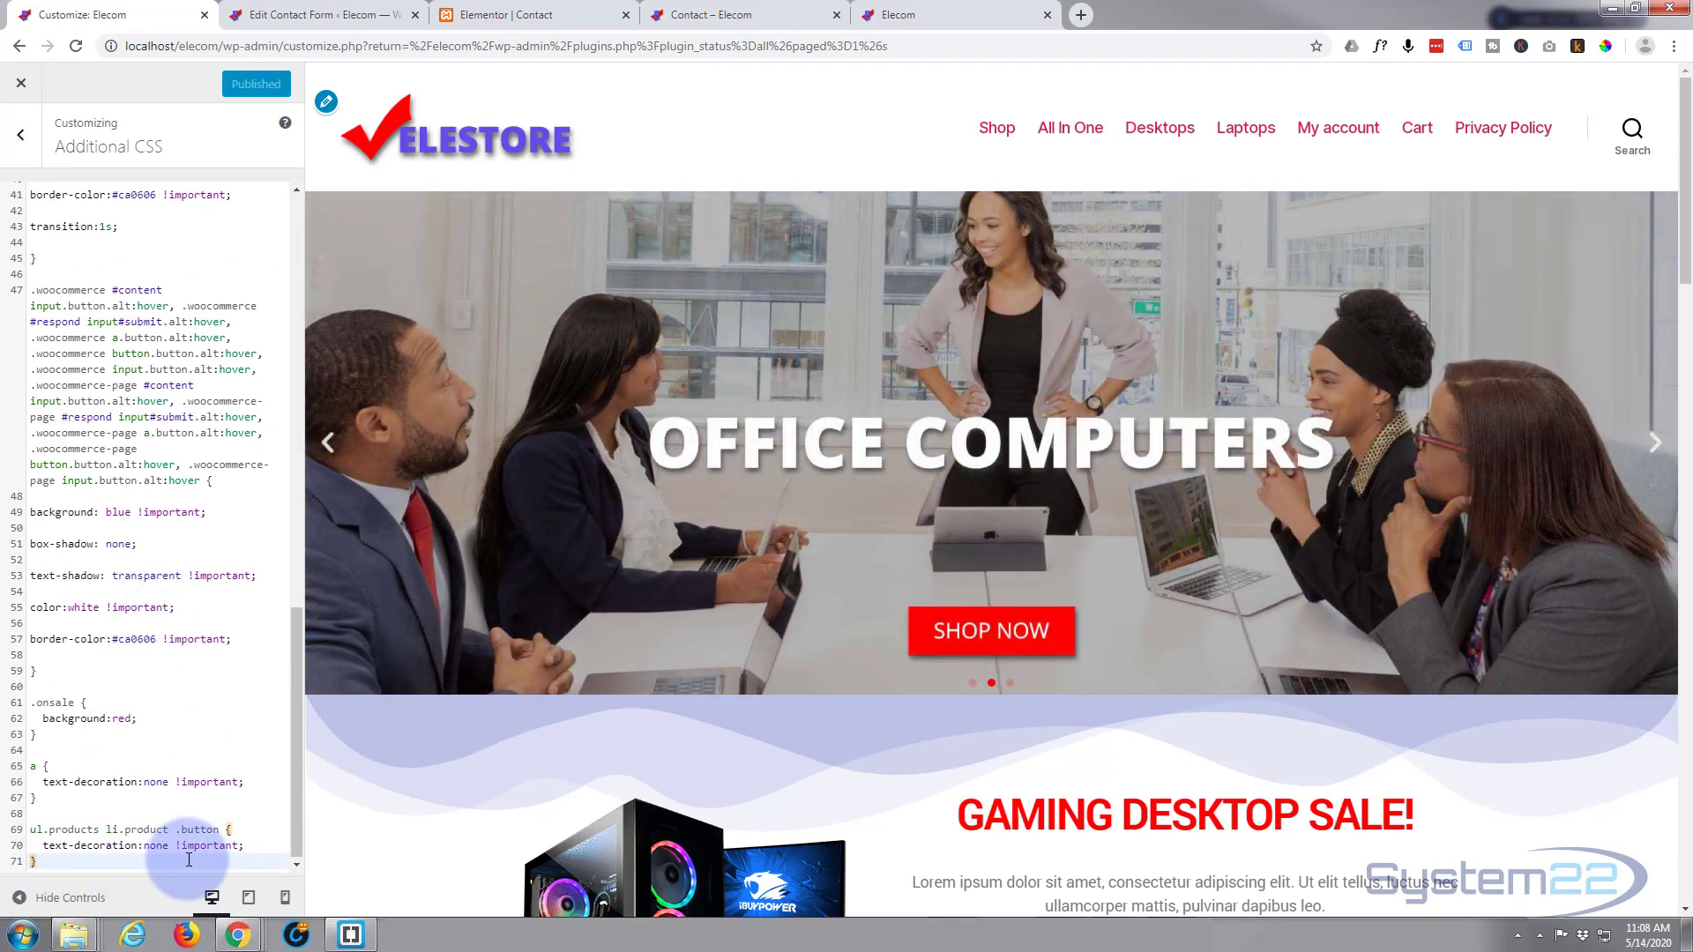
{"action": "key", "text": "Return"}
{"action": "key", "text": "Return"}
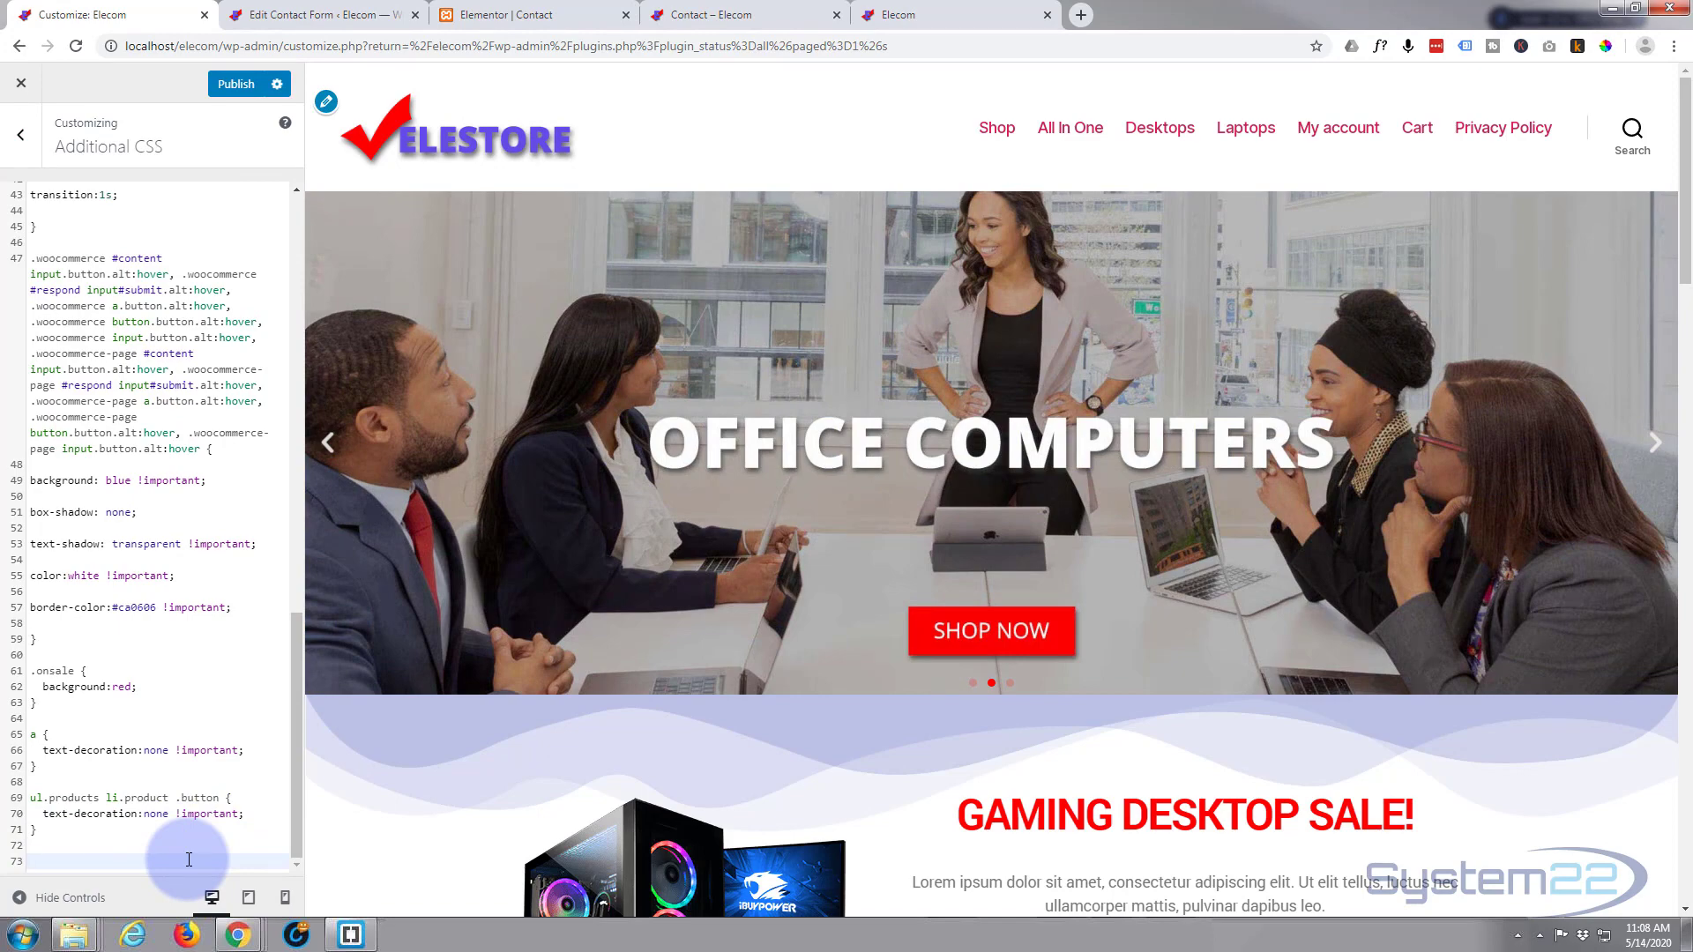
{"action": "type", "text": "/**/"}
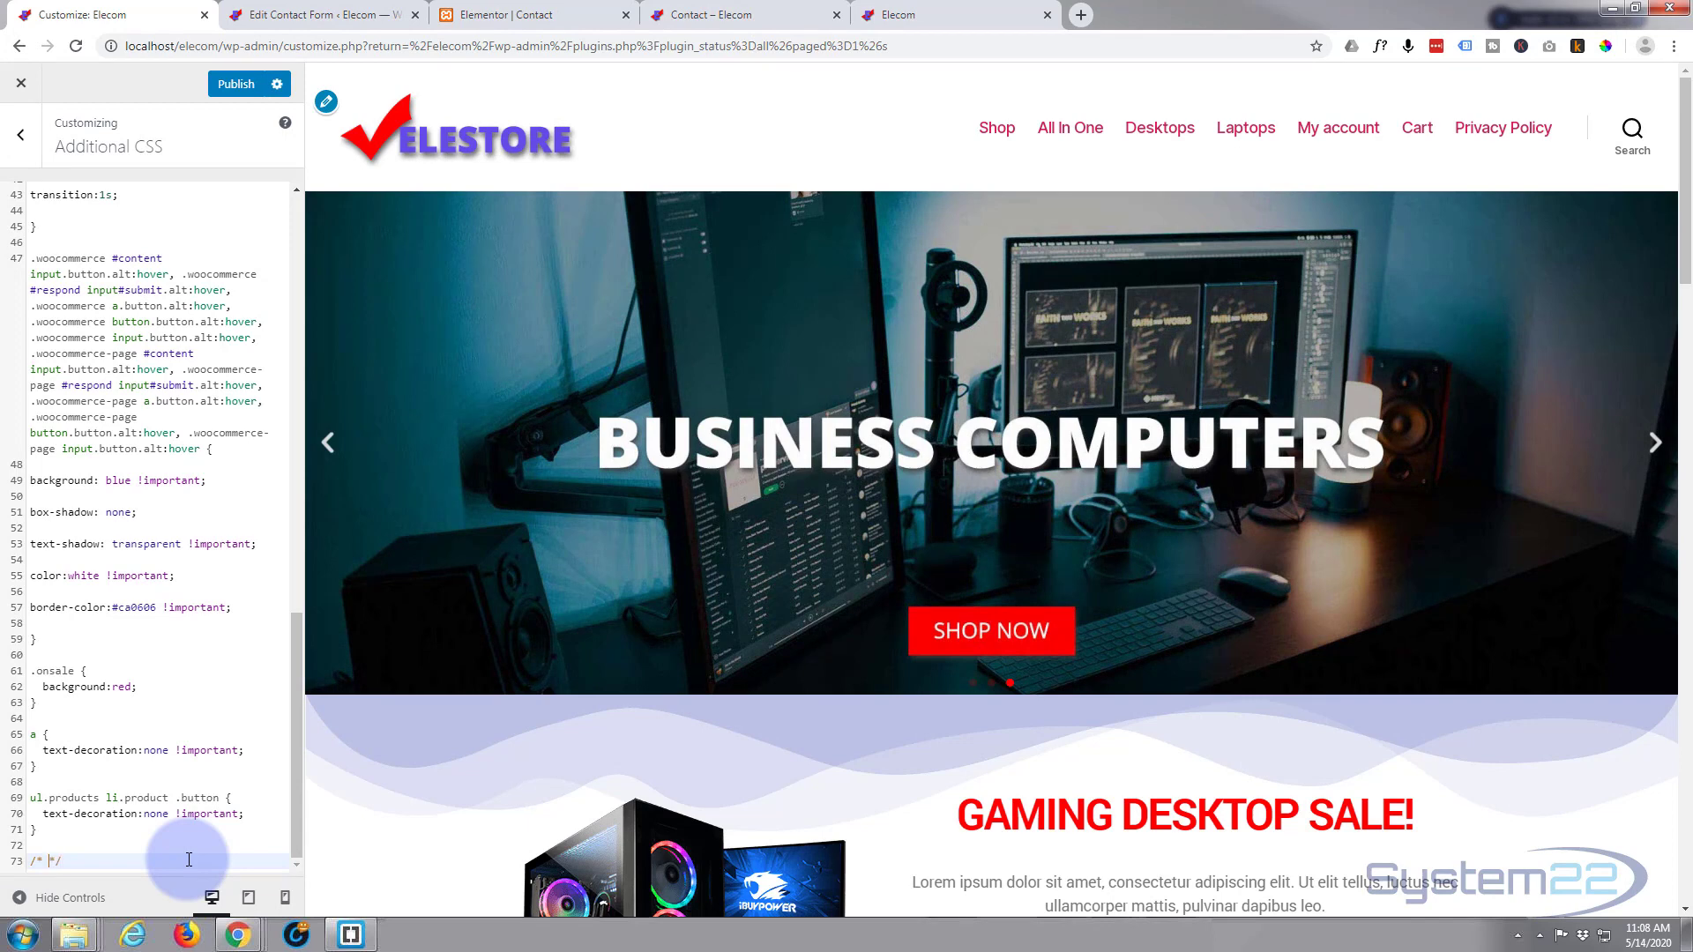
{"action": "type", "text": " Contact form"}
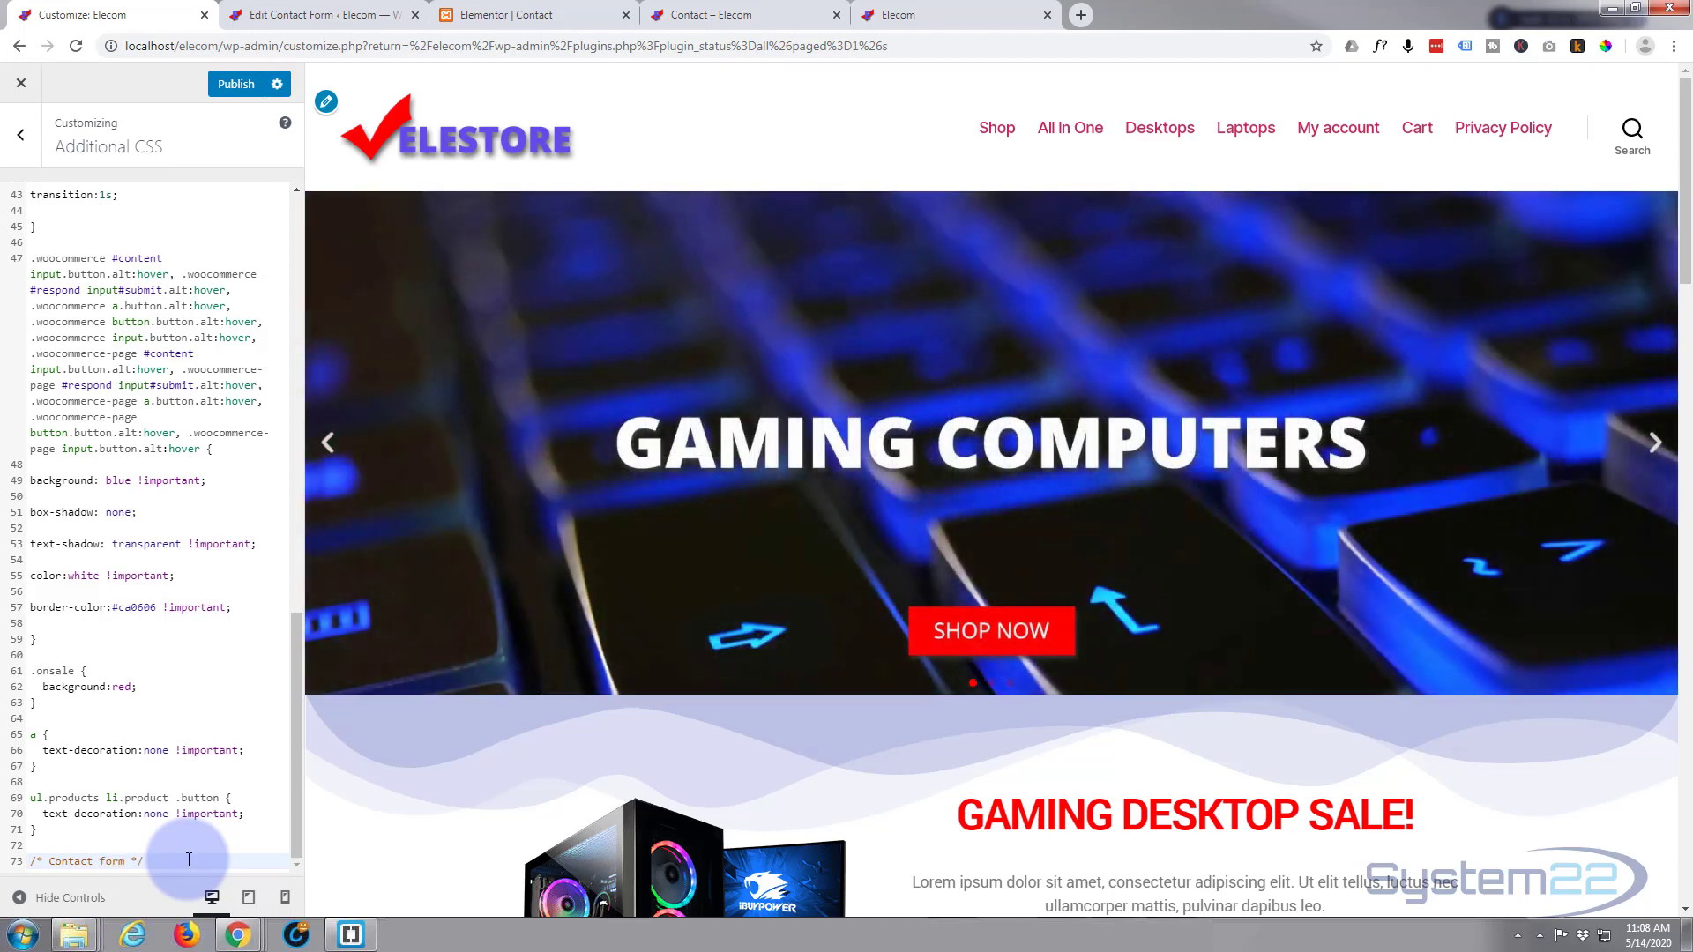
Below the comment, add a .frm rule with background: #eee, publish the CSS and return to the Contact page preview
{"action": "left_click", "coordinate": [188, 857]}
{"action": "key", "text": "Return"}
{"action": "key", "text": "Return"}
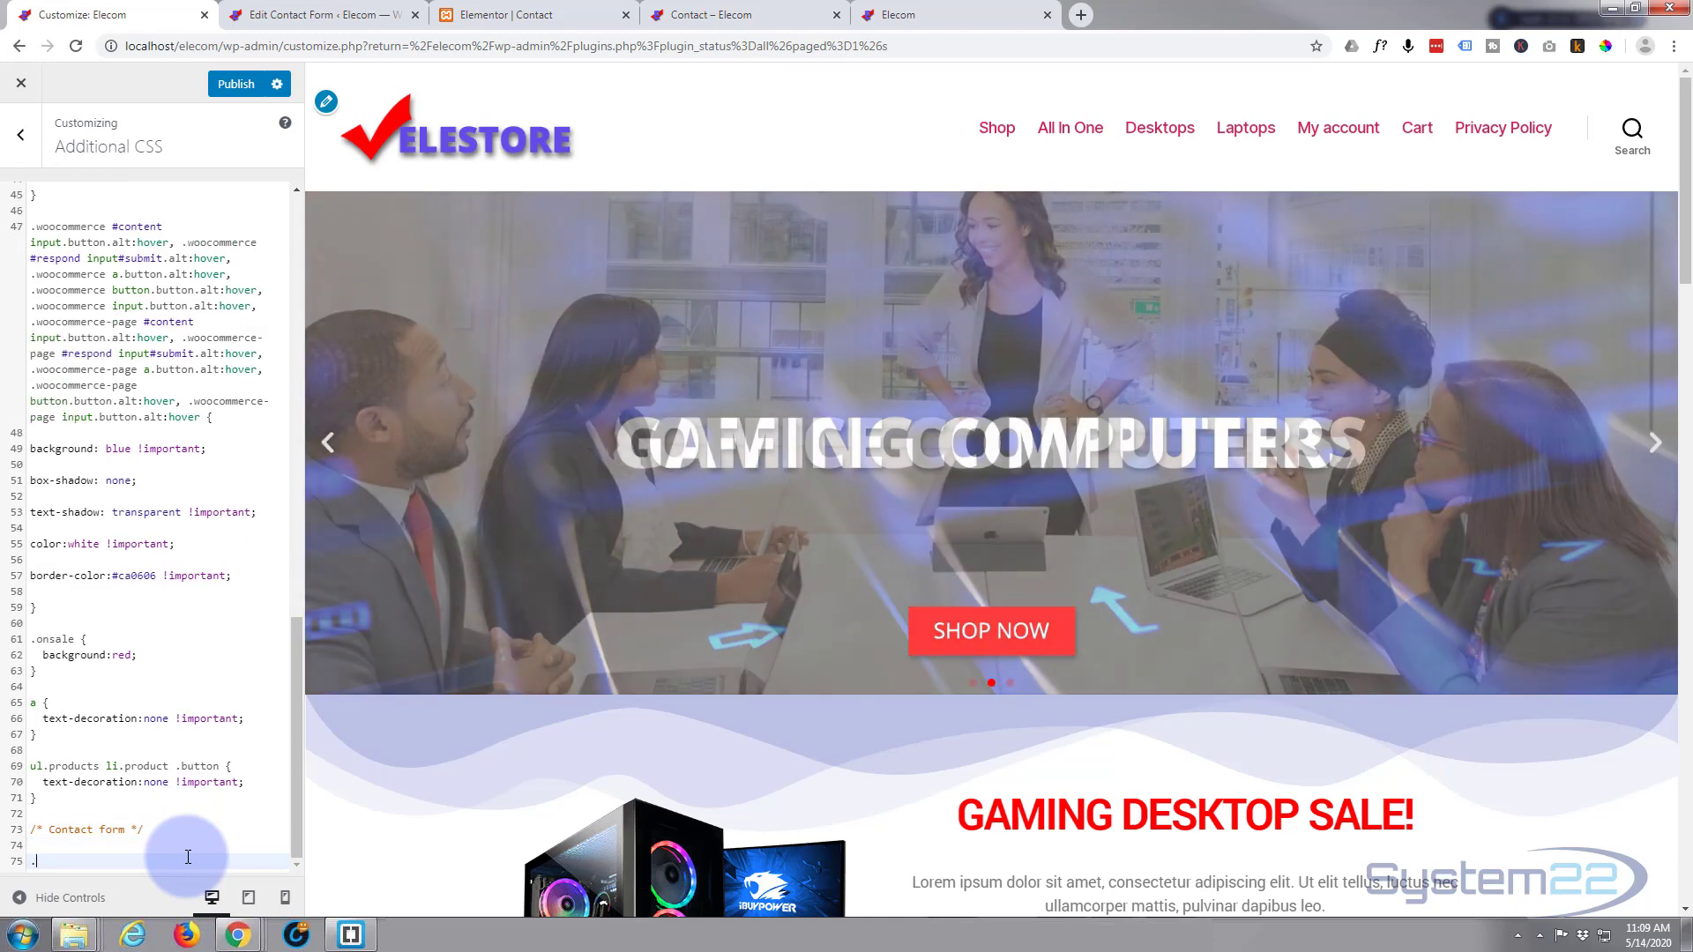
{"action": "type", "text": "."}
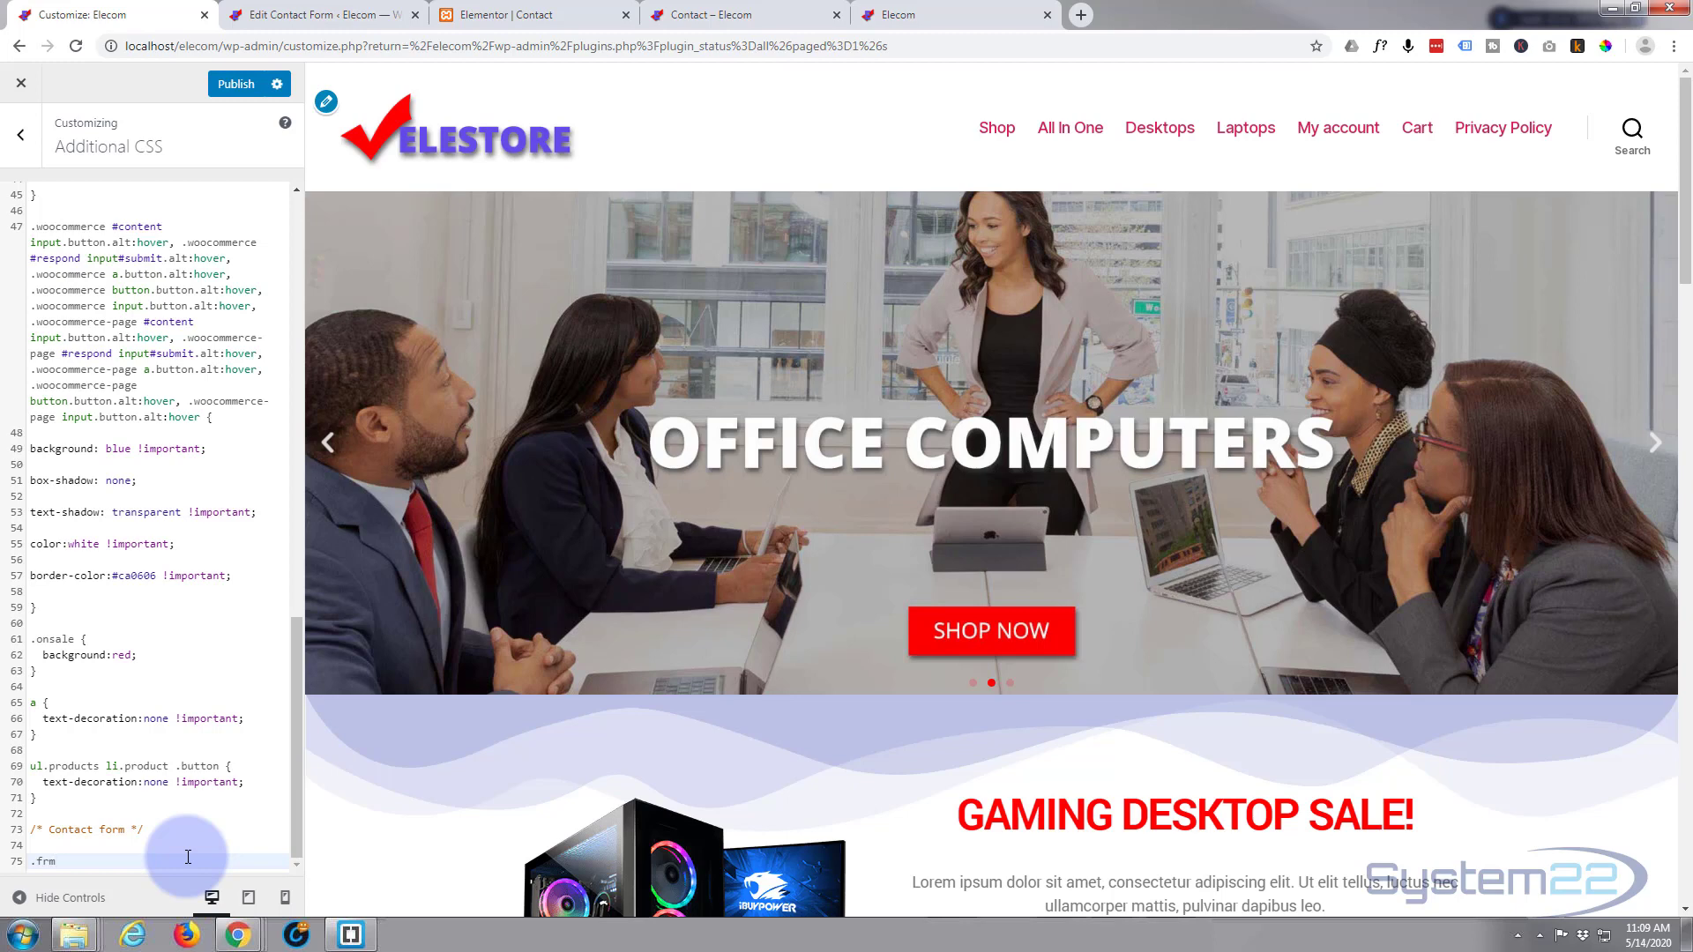
{"action": "type", "text": "frm {"}
{"action": "key", "text": "Return"}
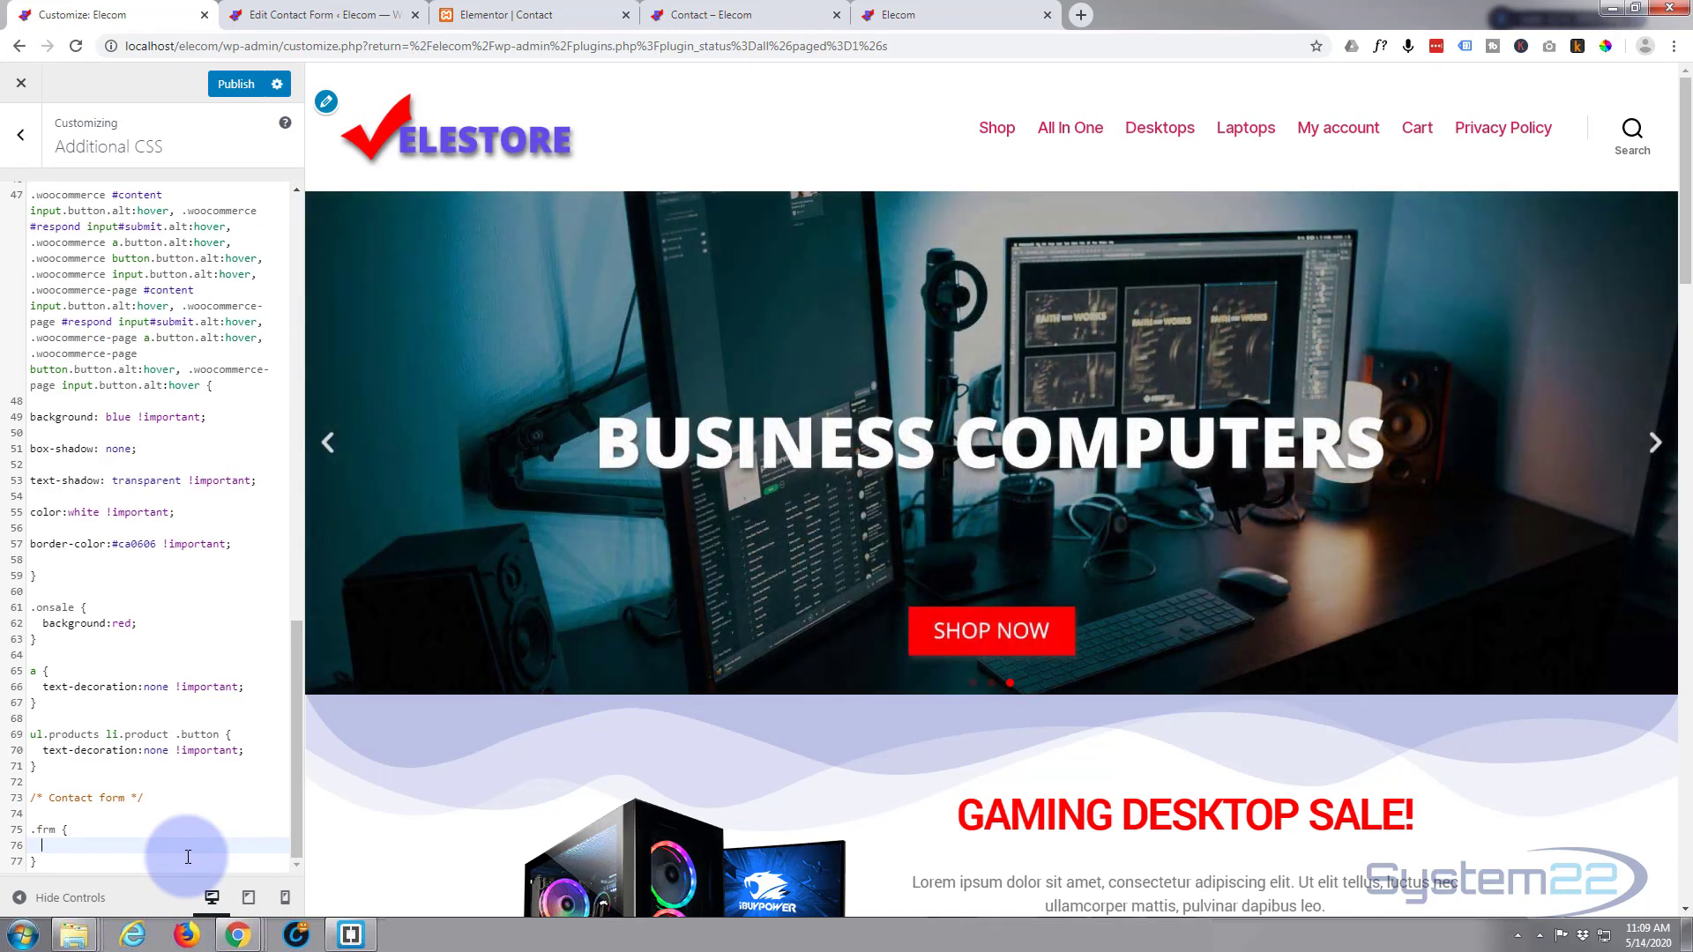
{"action": "type", "text": "background: #eee;"}
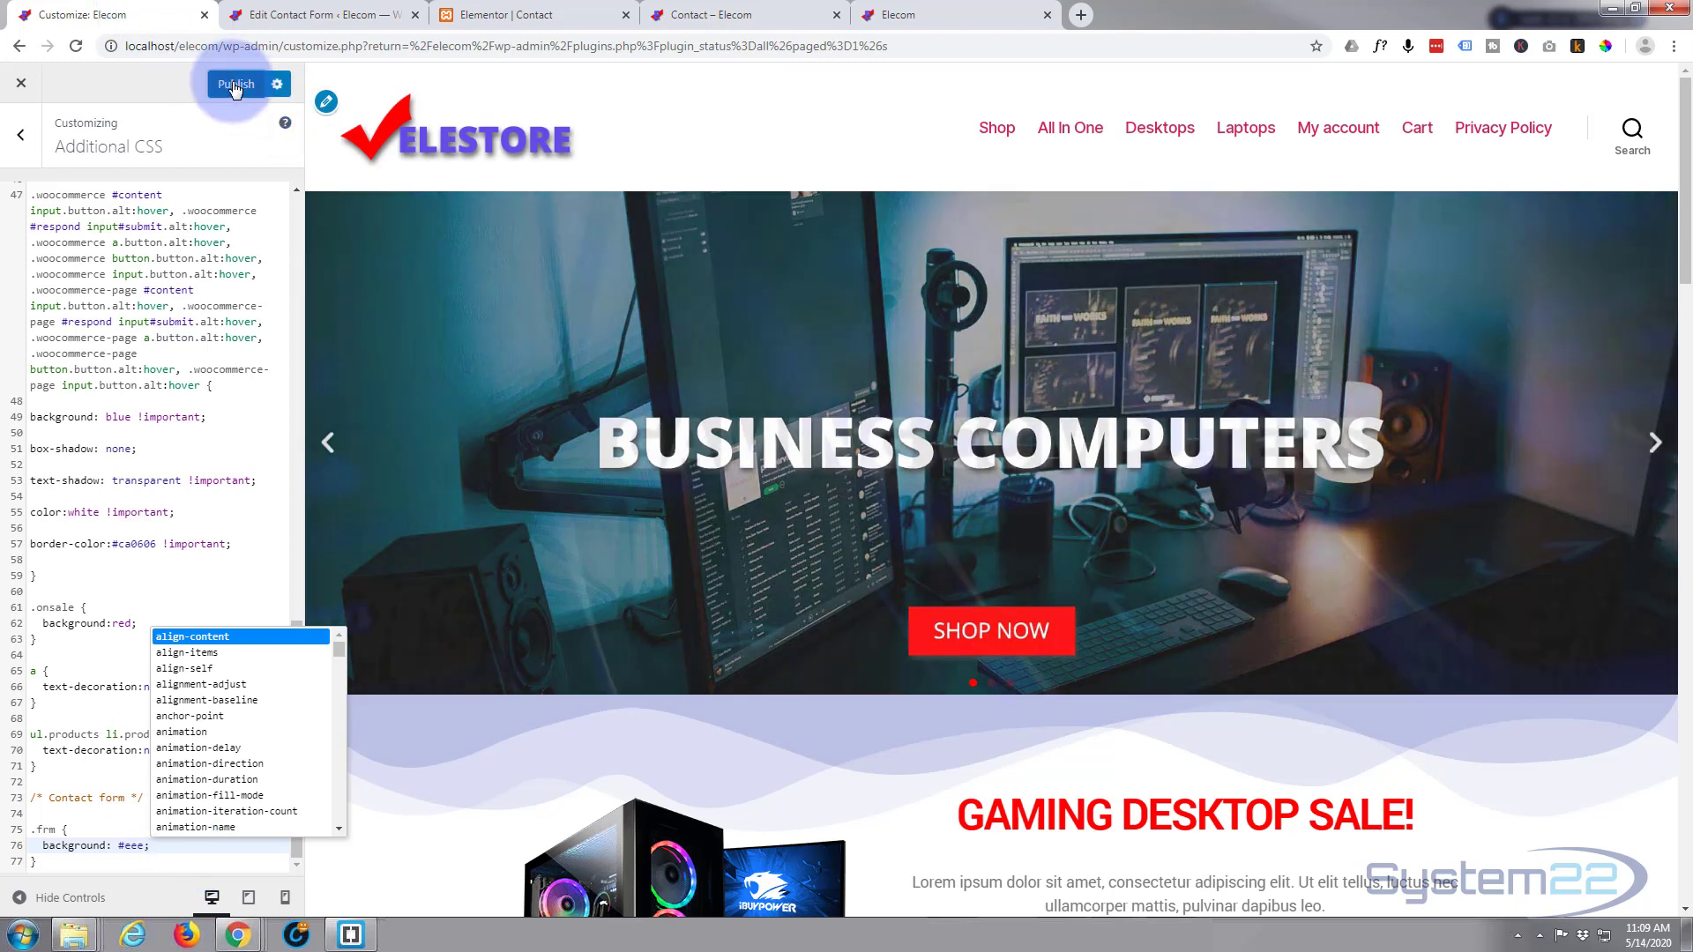
{"action": "left_click", "coordinate": [236, 87]}
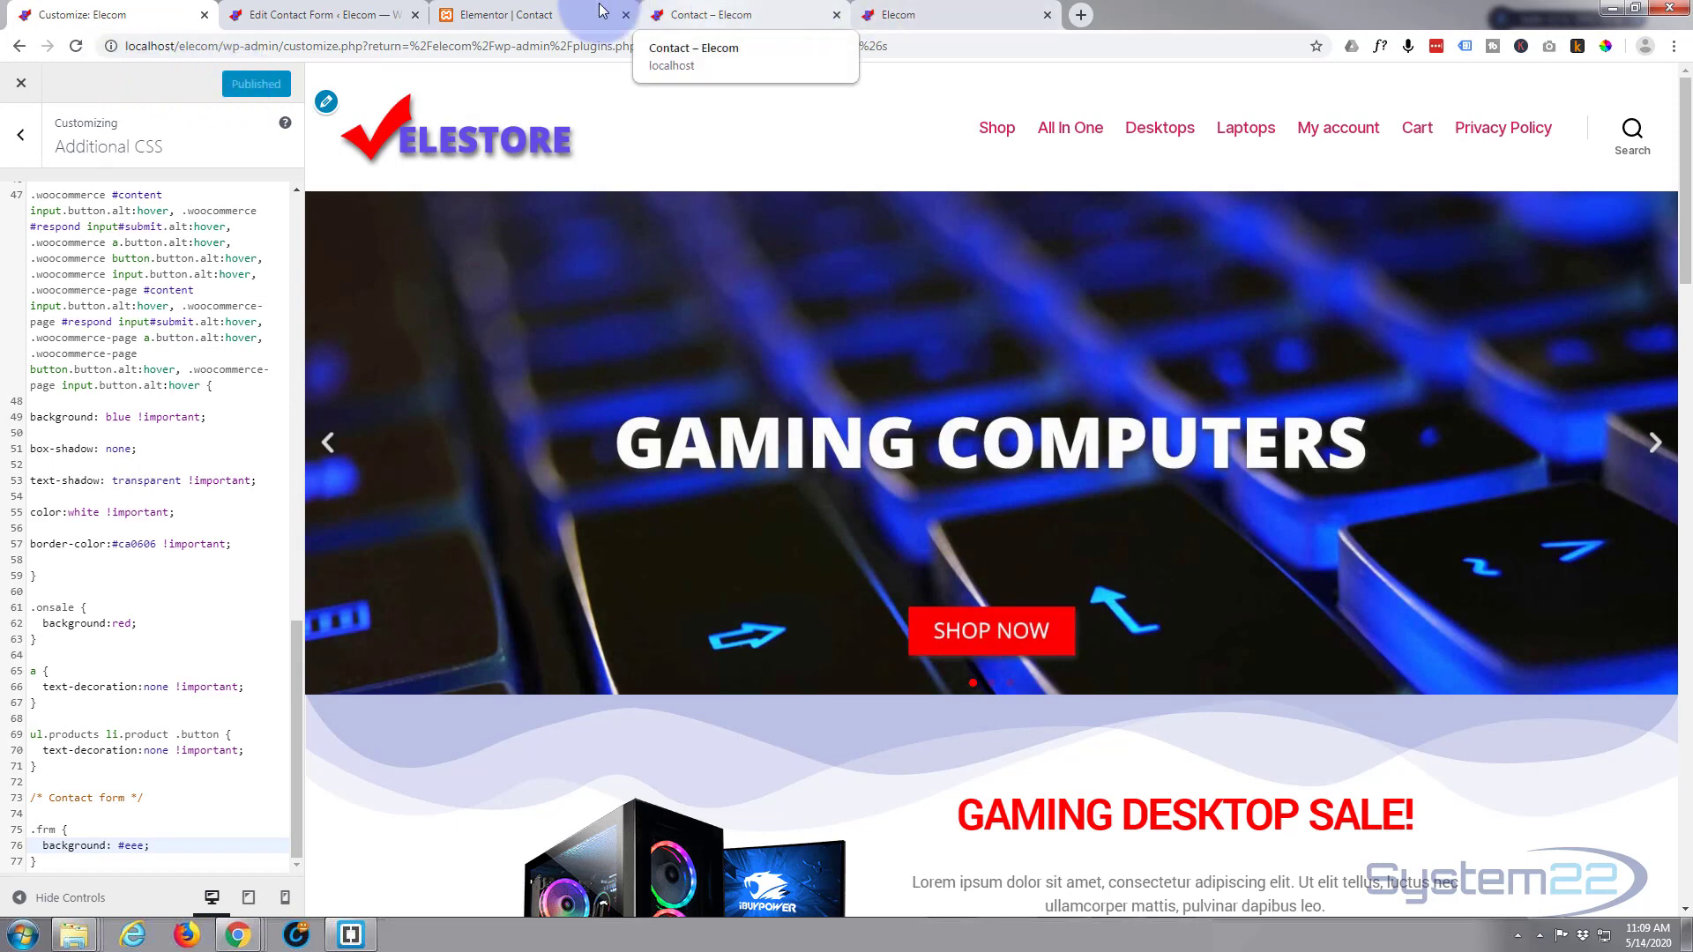
{"action": "left_click", "coordinate": [758, 15]}
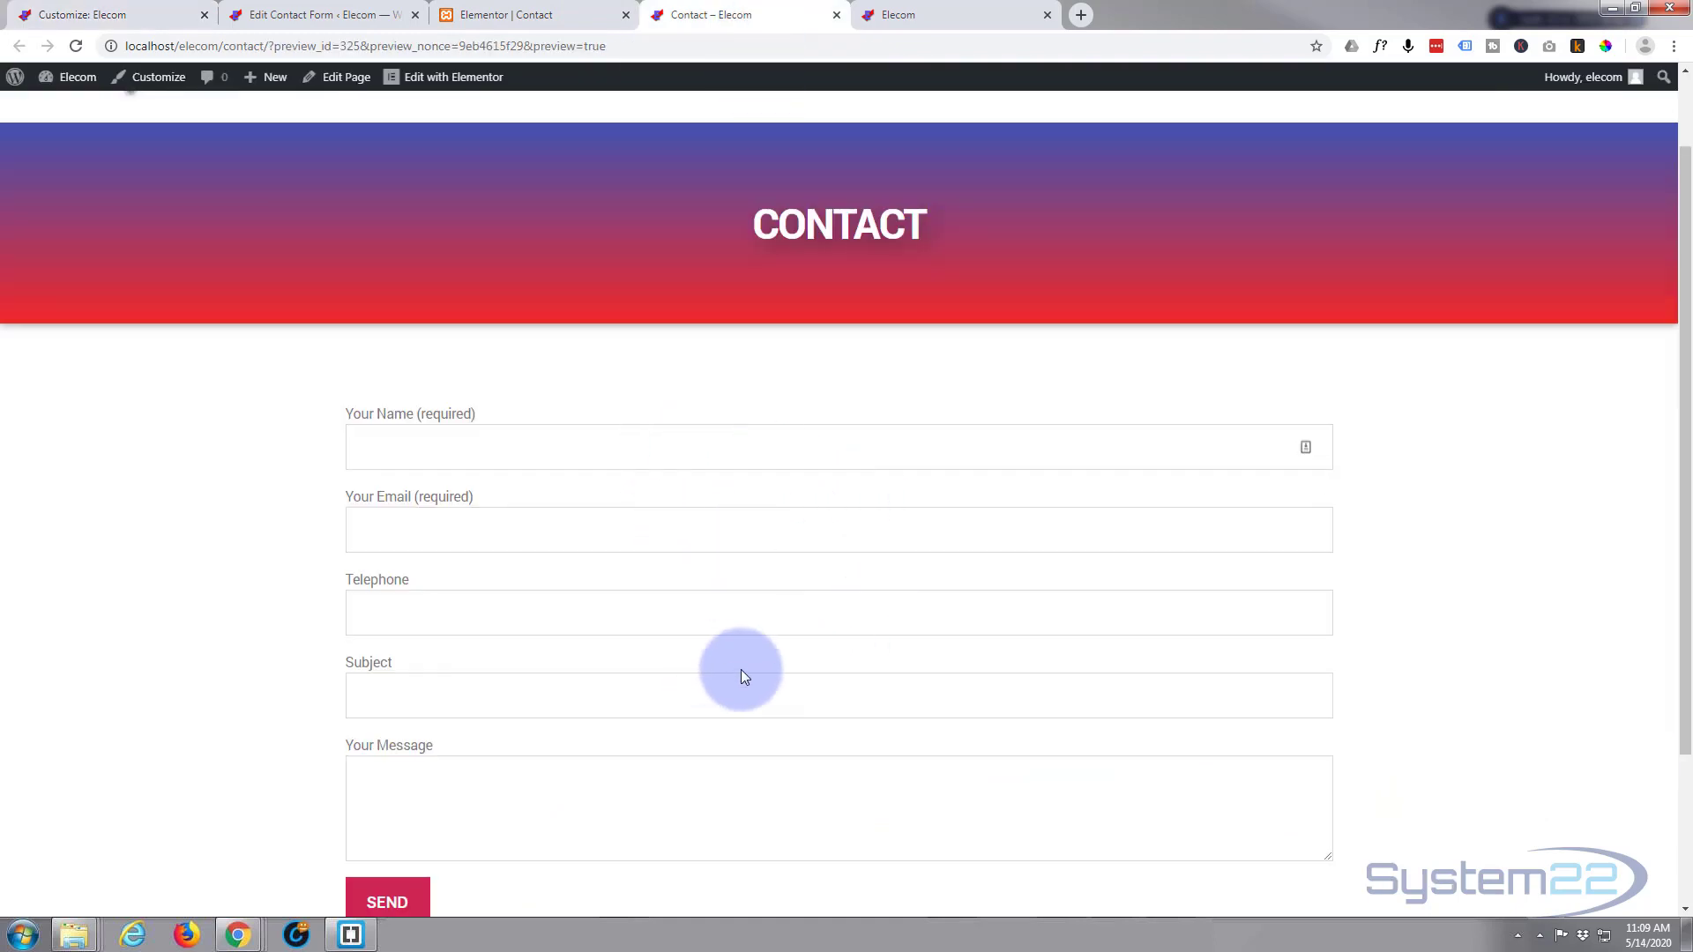
Reload the Contact page preview and check the background of the form fields
{"action": "left_click", "coordinate": [76, 48]}
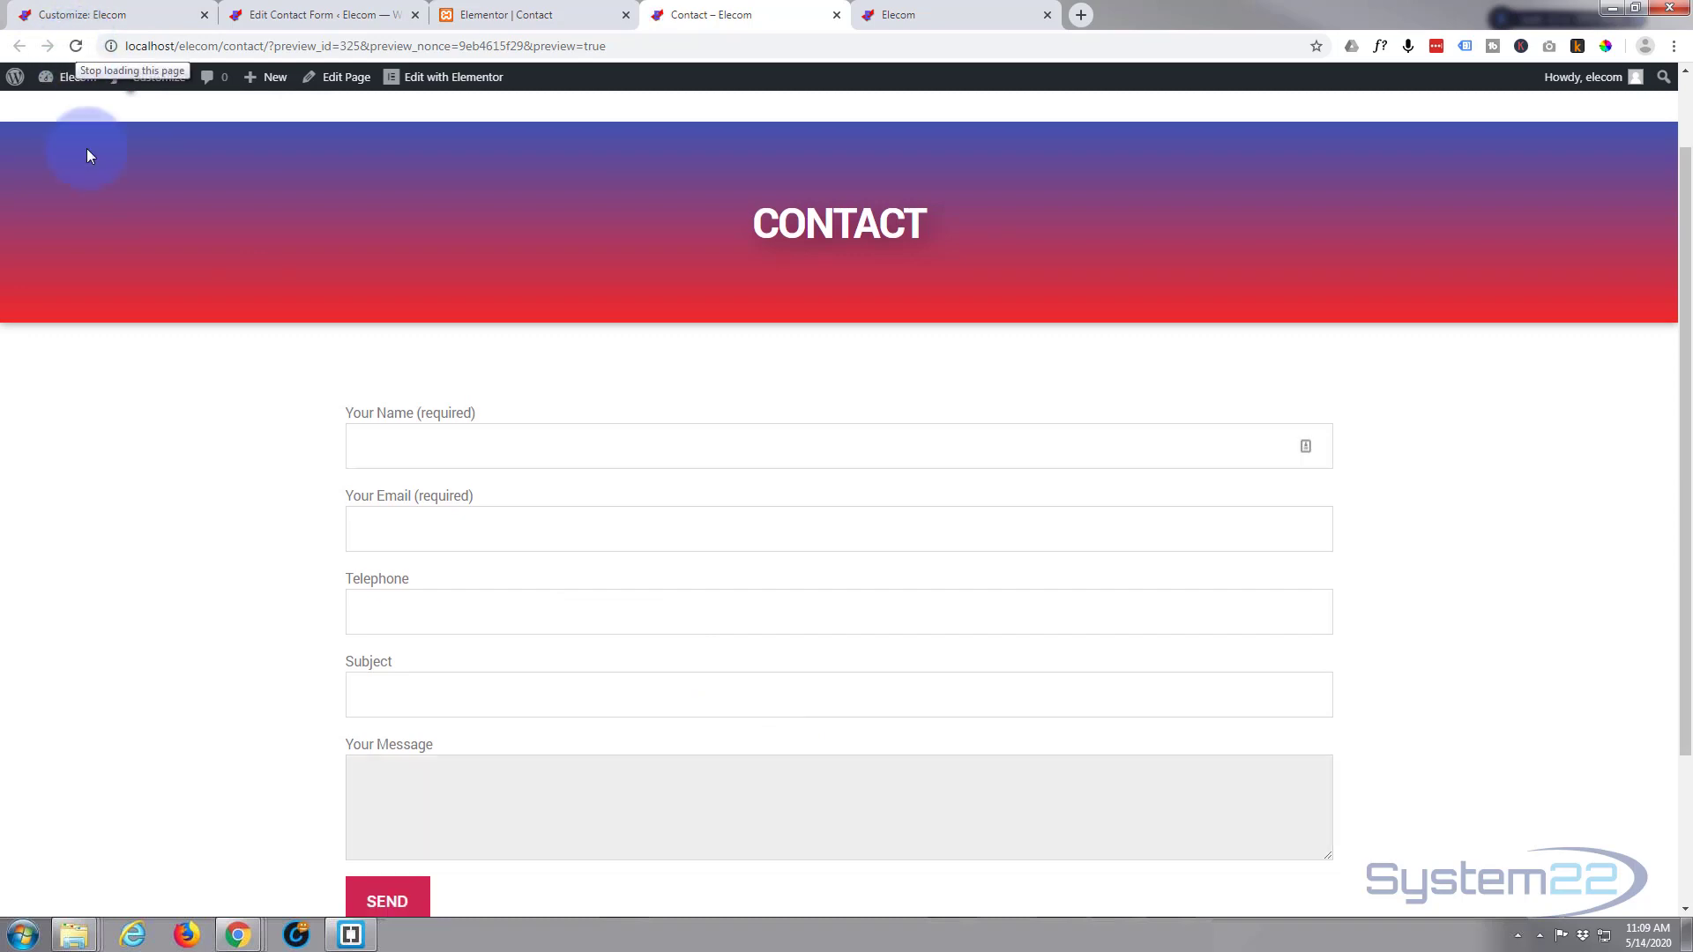
{"action": "scroll", "coordinate": [178, 564], "scroll_direction": "down", "scroll_amount": 2}
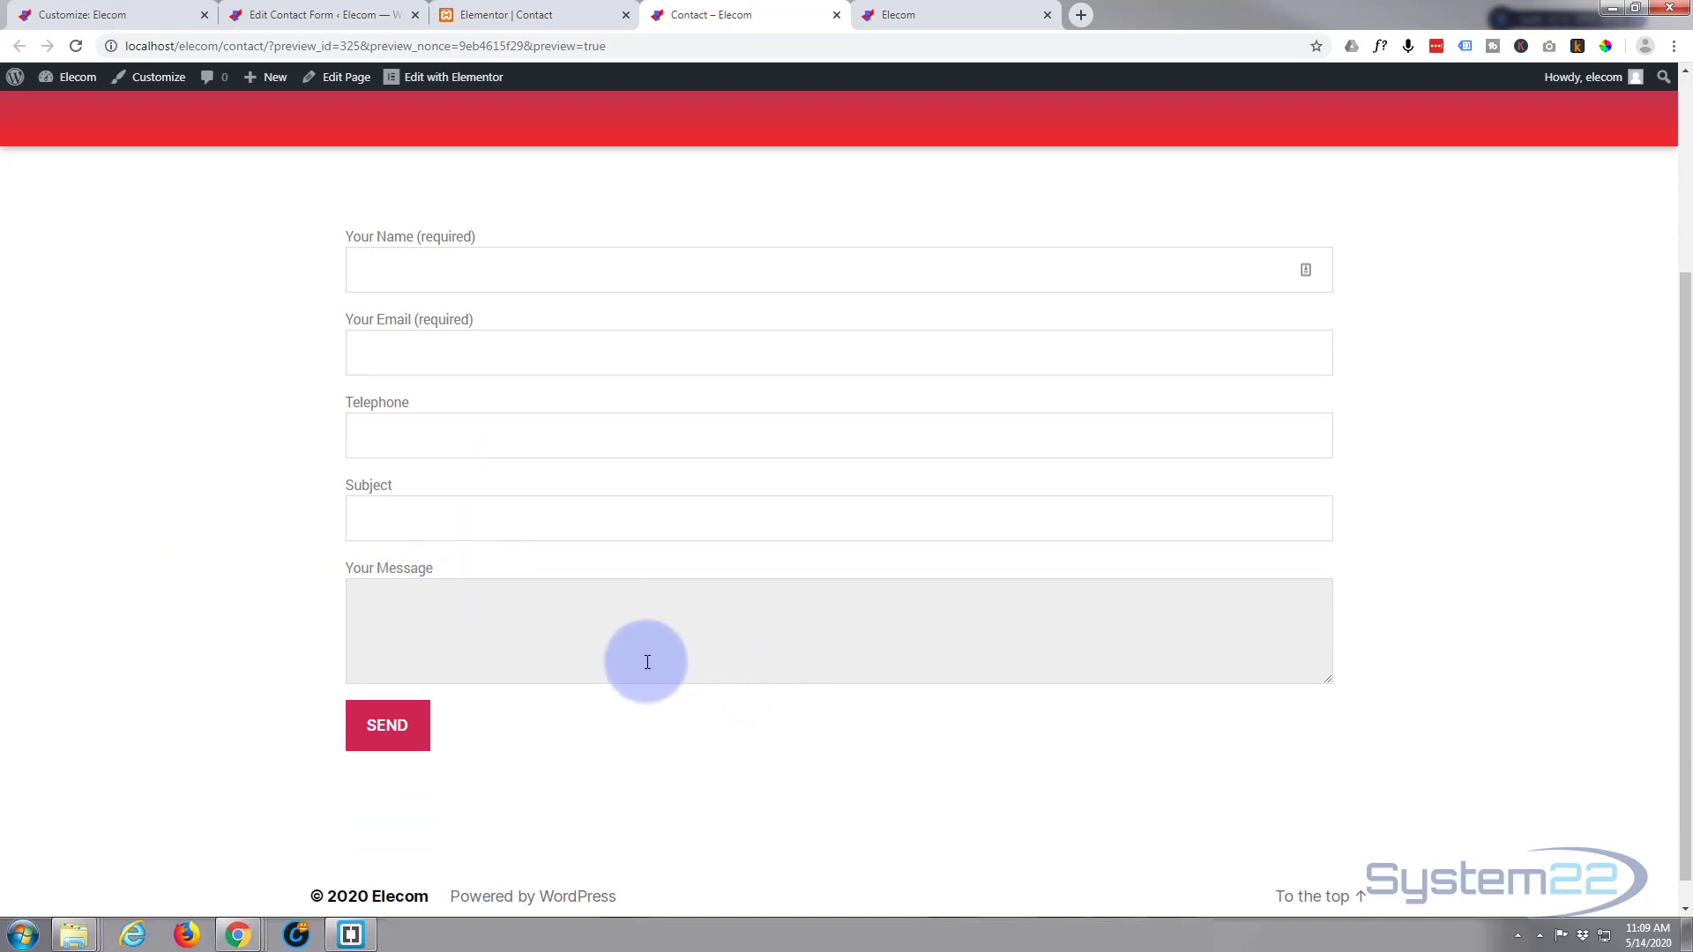
{"action": "scroll", "coordinate": [647, 662], "scroll_direction": "up", "scroll_amount": 2}
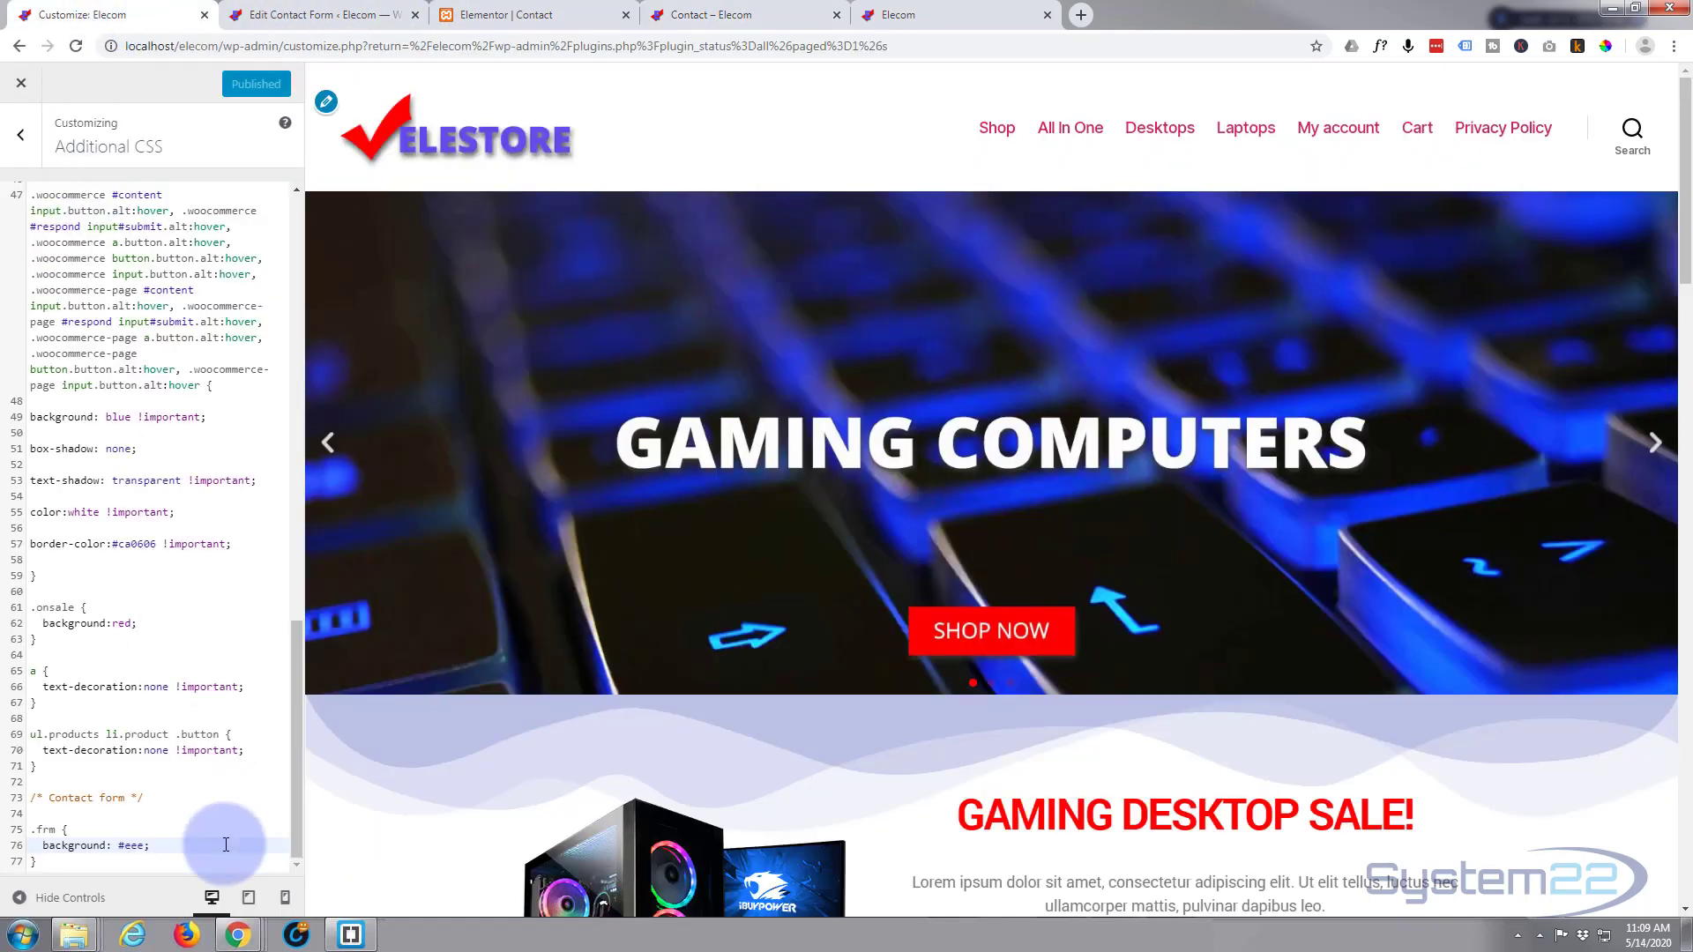
Add !important to the background: #eee declaration in the .frm rule and publish the CSS
{"action": "left_click", "coordinate": [146, 846]}
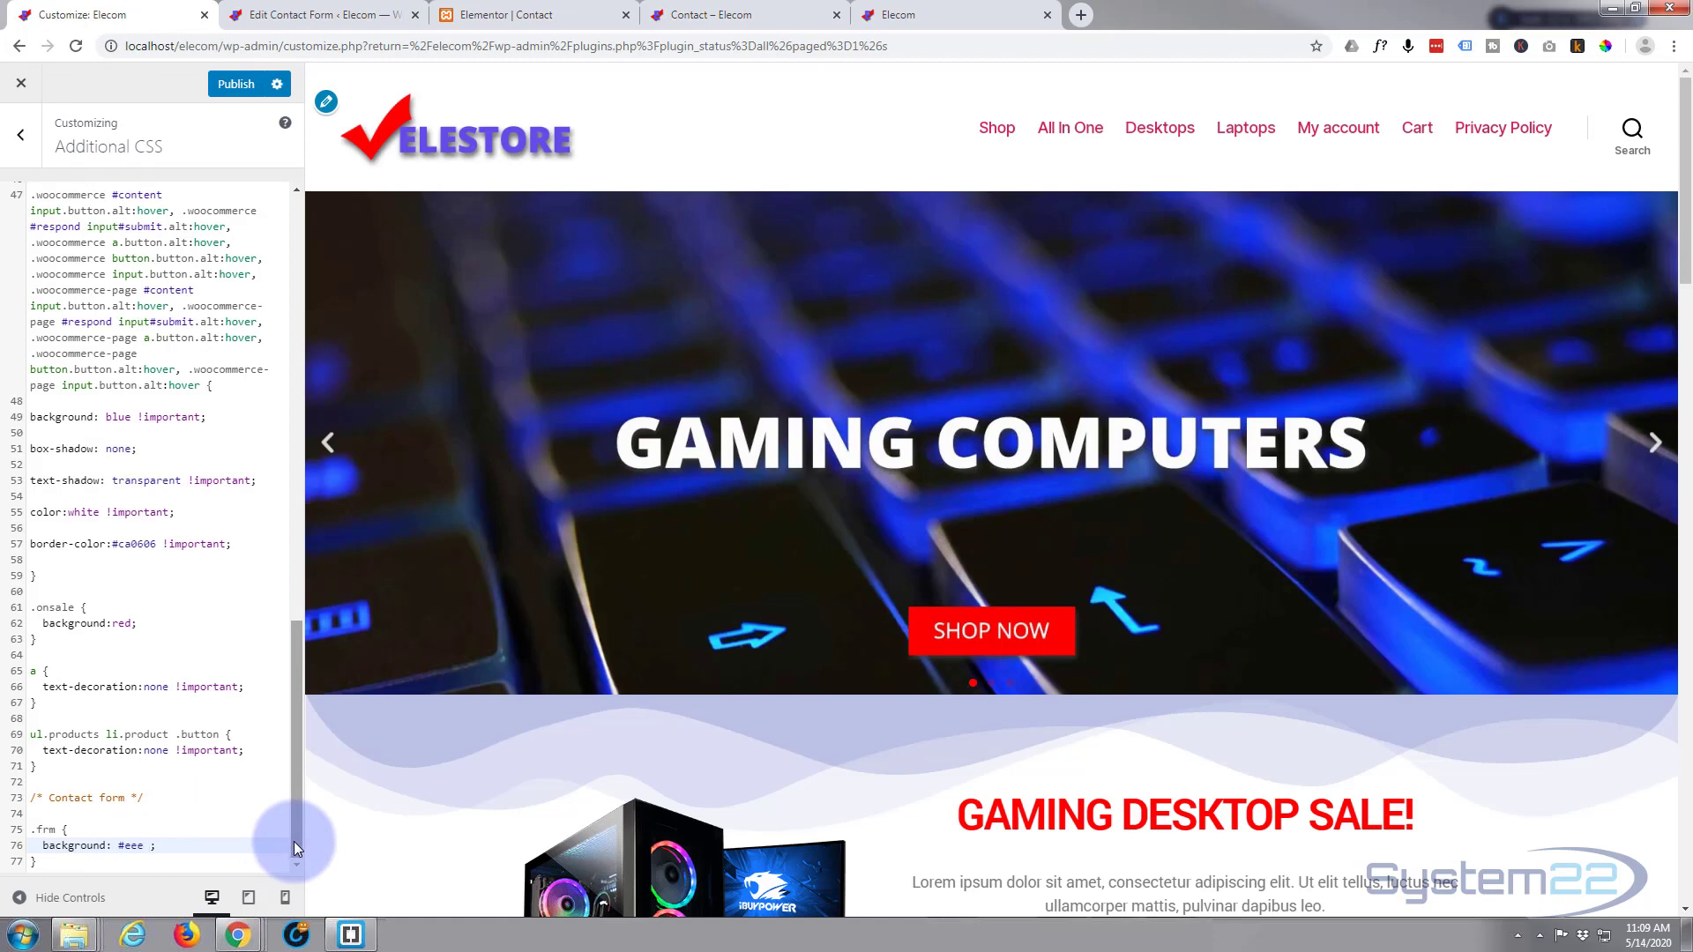
{"action": "type", "text": "!"}
{"action": "type", "text": "import"}
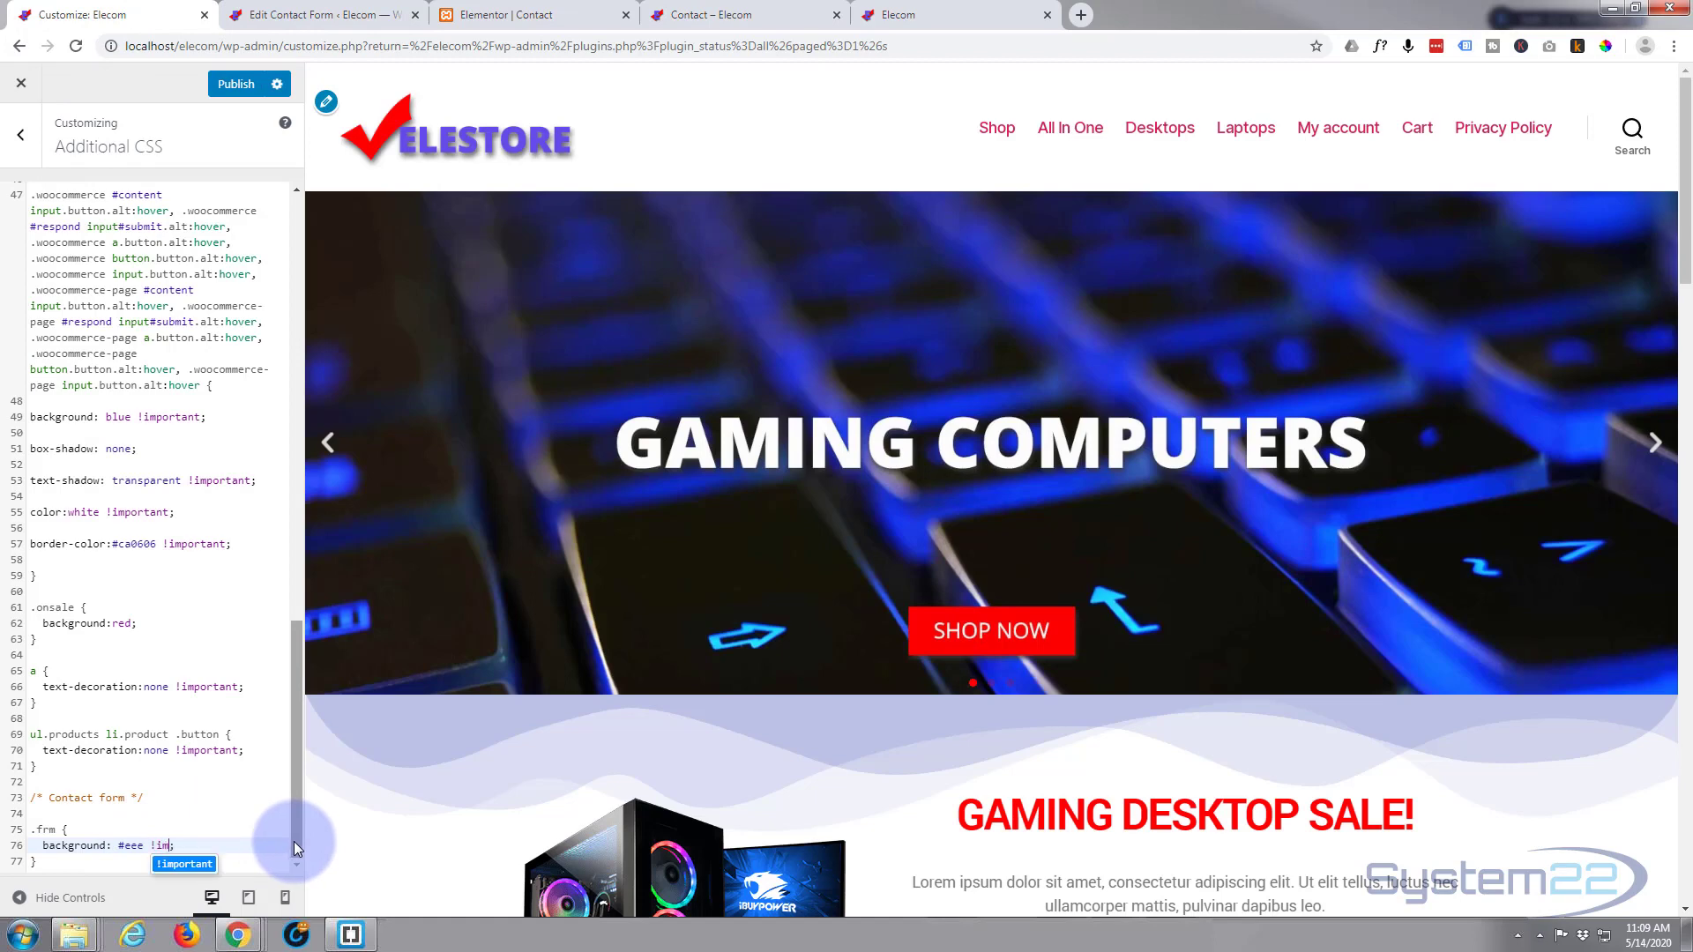
{"action": "type", "text": "ant"}
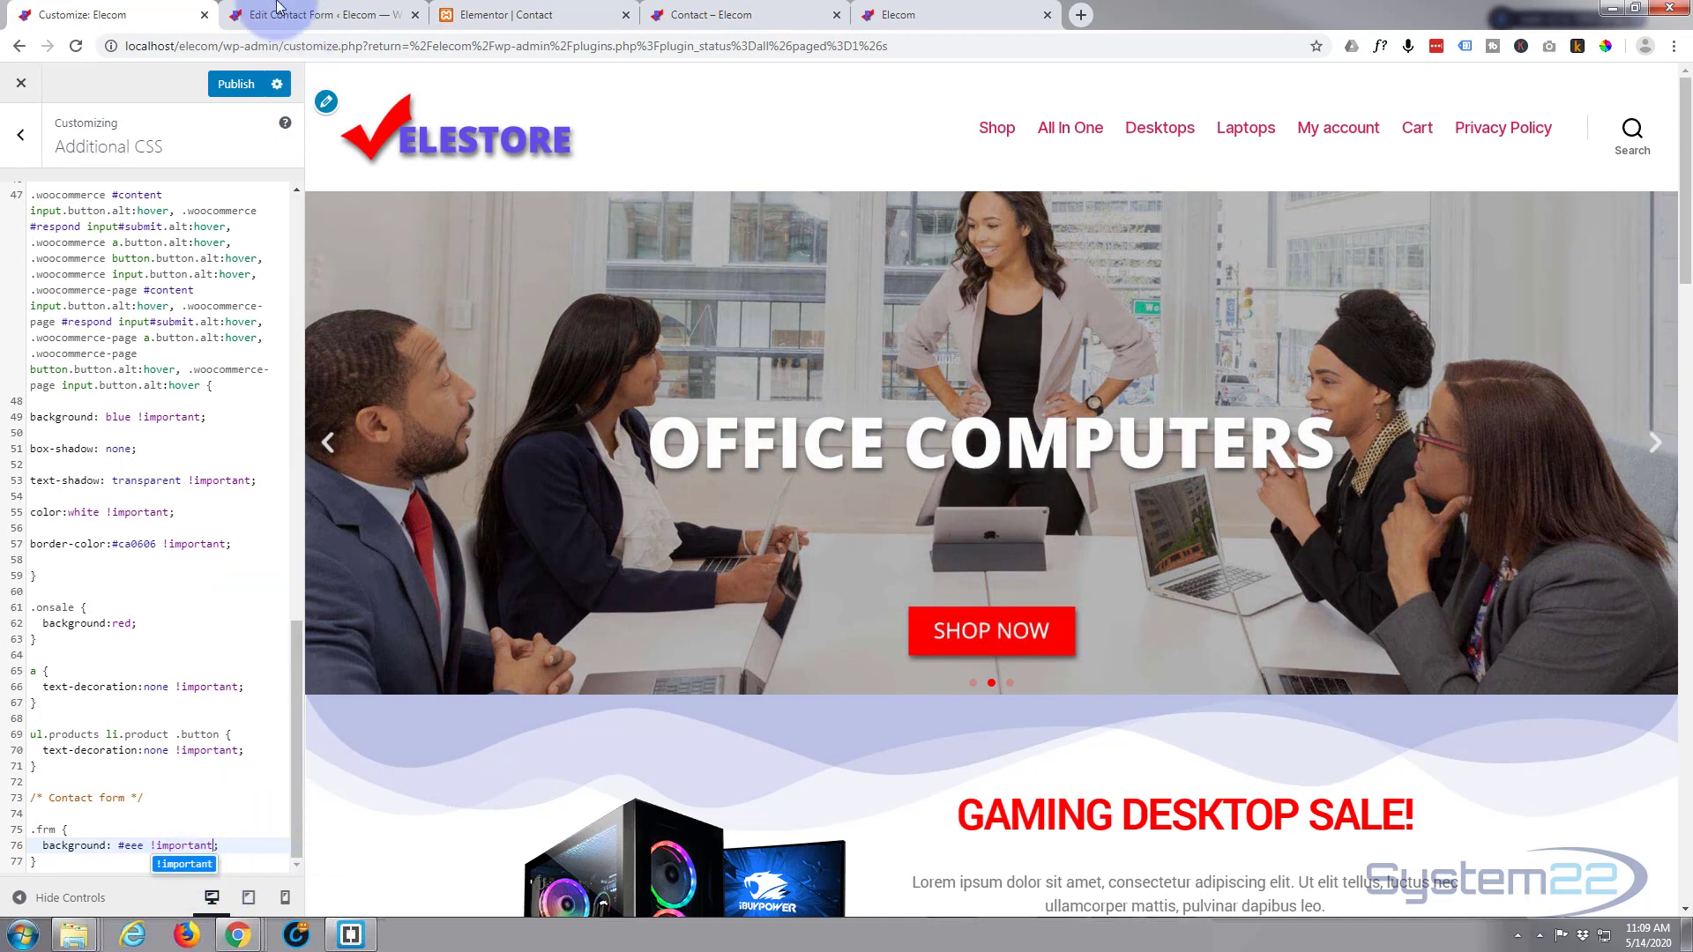
{"action": "left_click", "coordinate": [236, 84]}
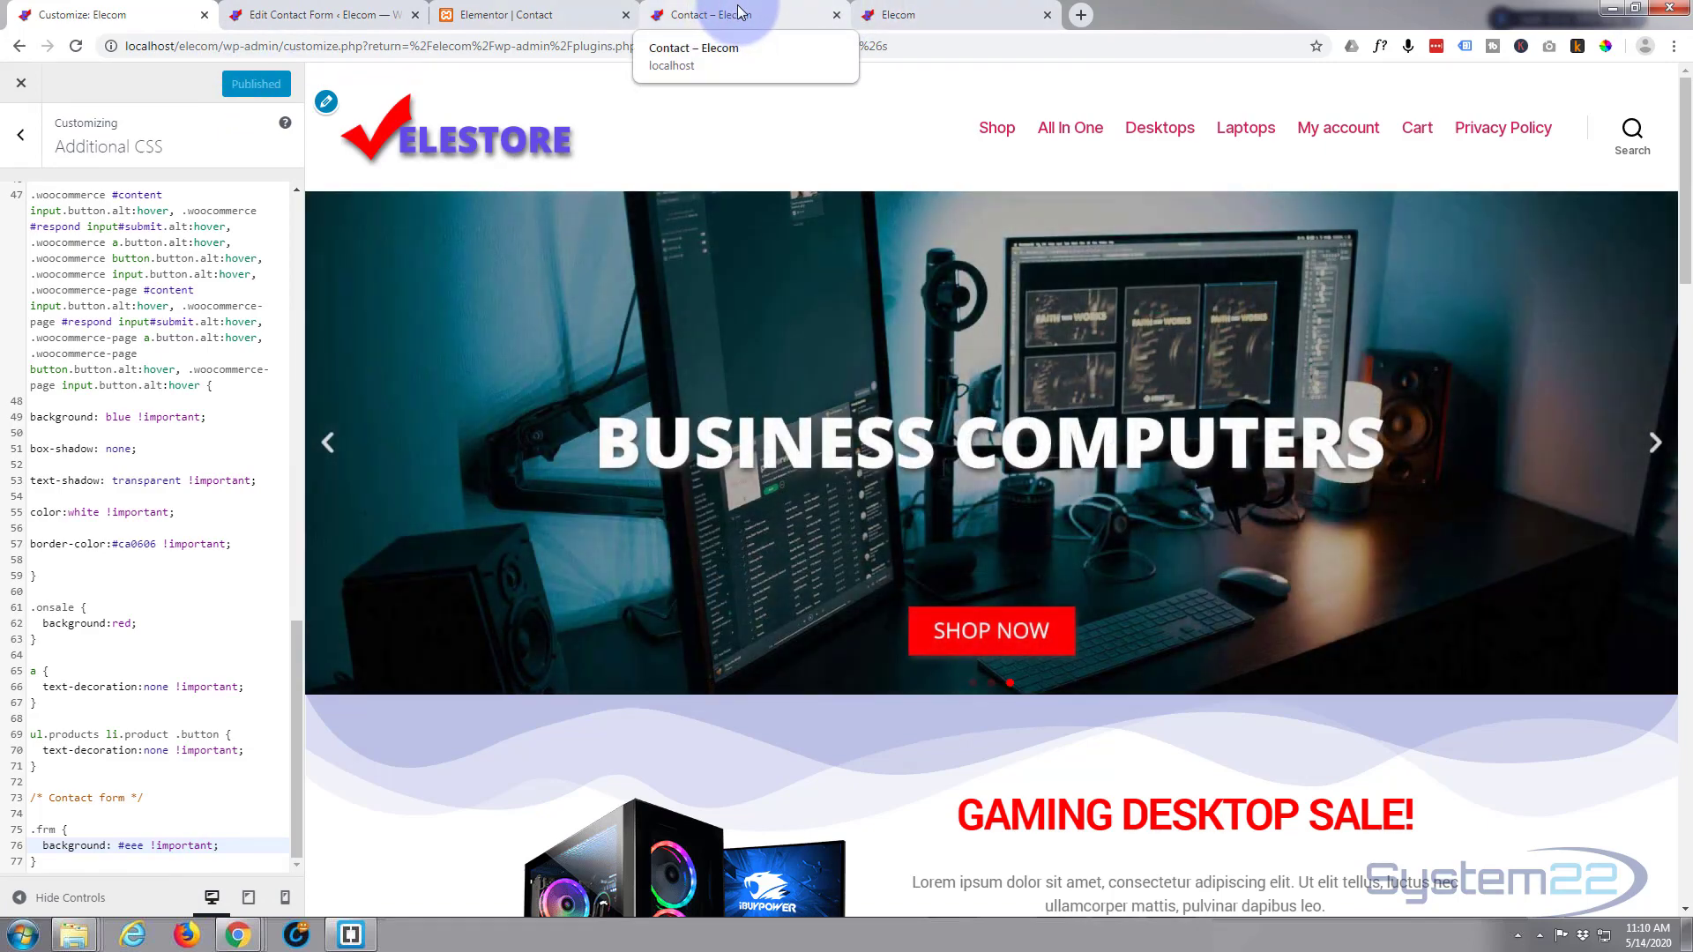
Return to the Contact page preview, reload it and check all form fields down to the Send button
{"action": "left_click", "coordinate": [739, 11]}
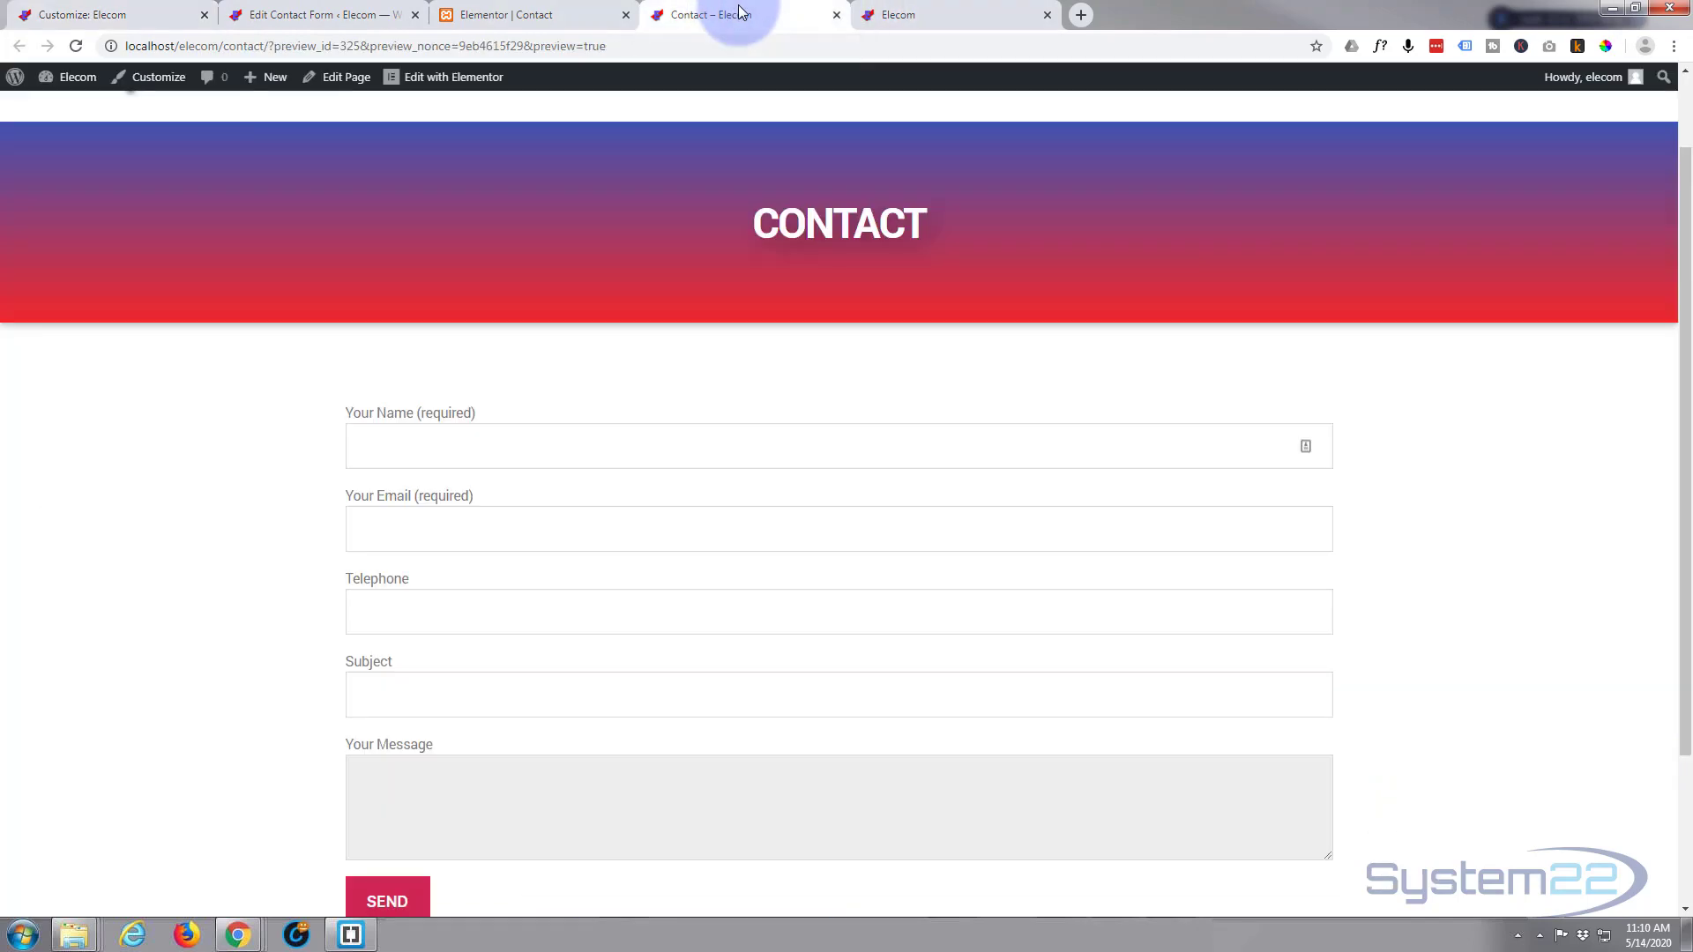
{"action": "left_click", "coordinate": [75, 46]}
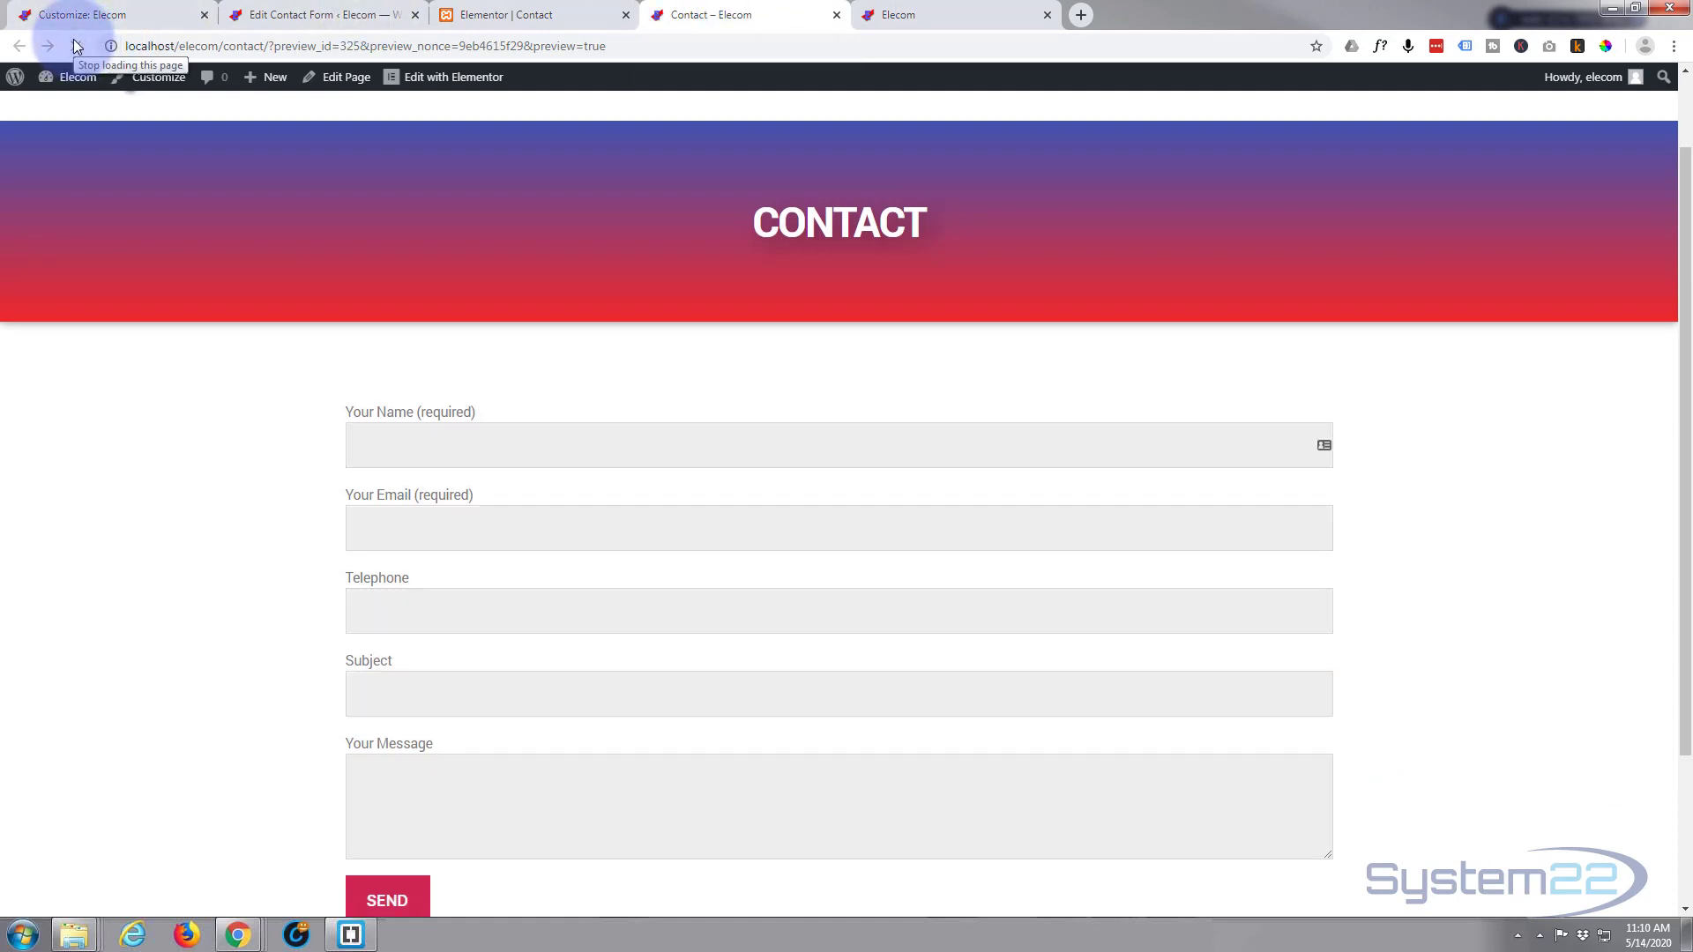
{"action": "scroll", "coordinate": [102, 495], "scroll_direction": "down", "scroll_amount": 2}
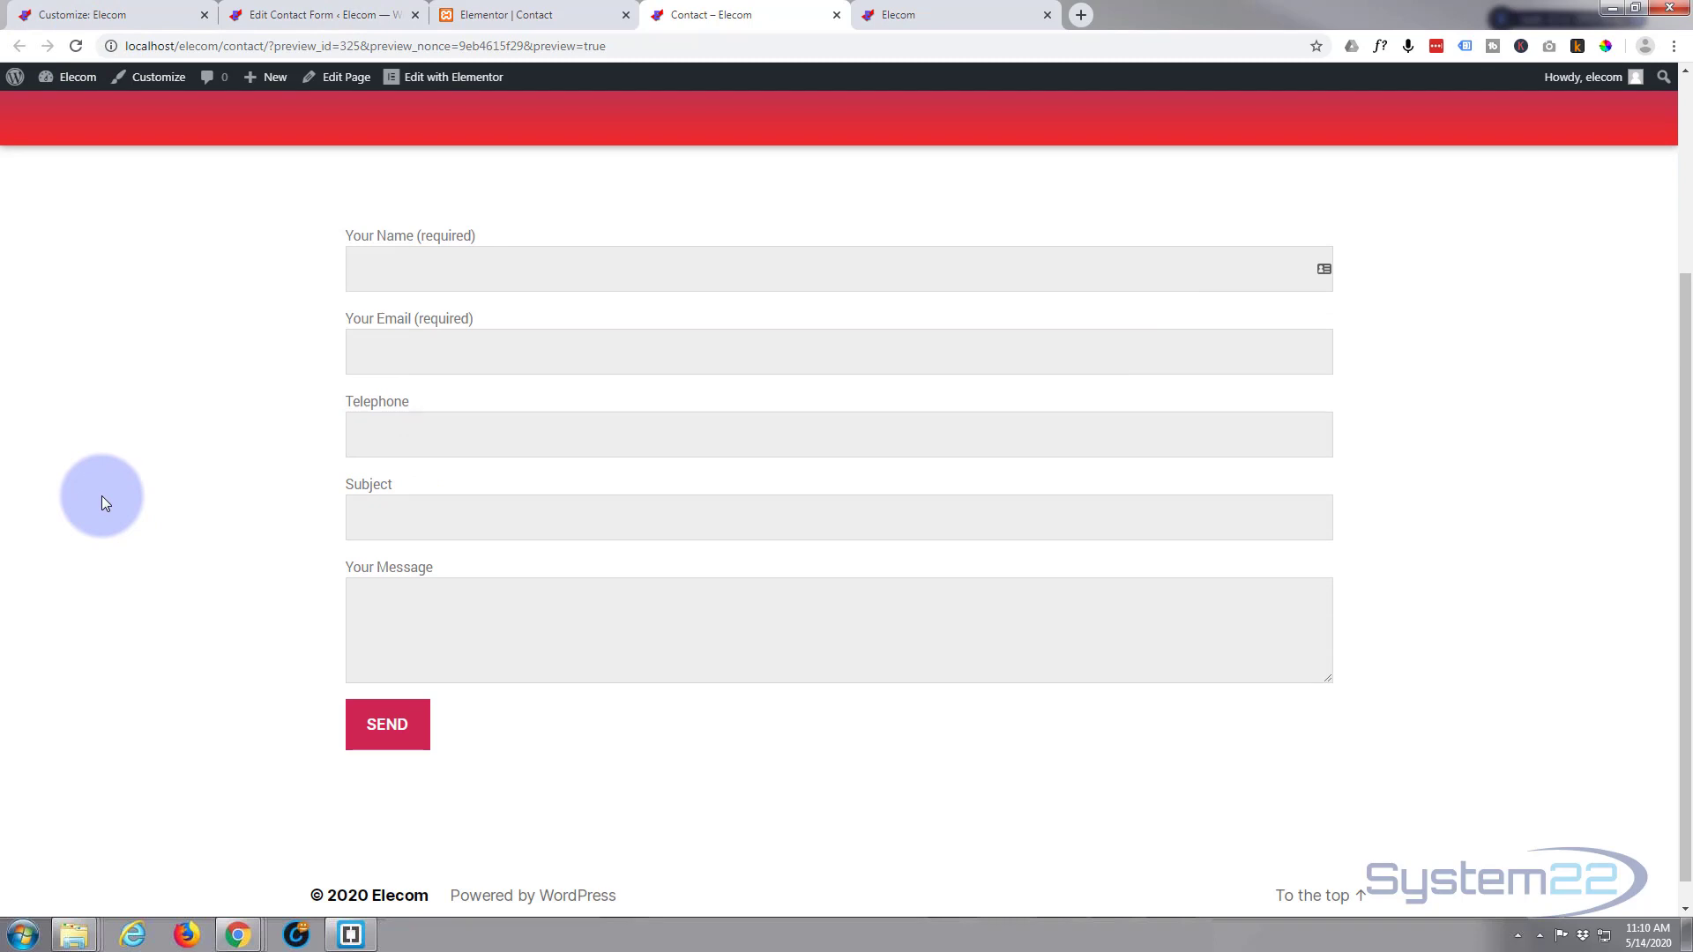
{"action": "scroll", "coordinate": [102, 496], "scroll_direction": "down", "scroll_amount": 1}
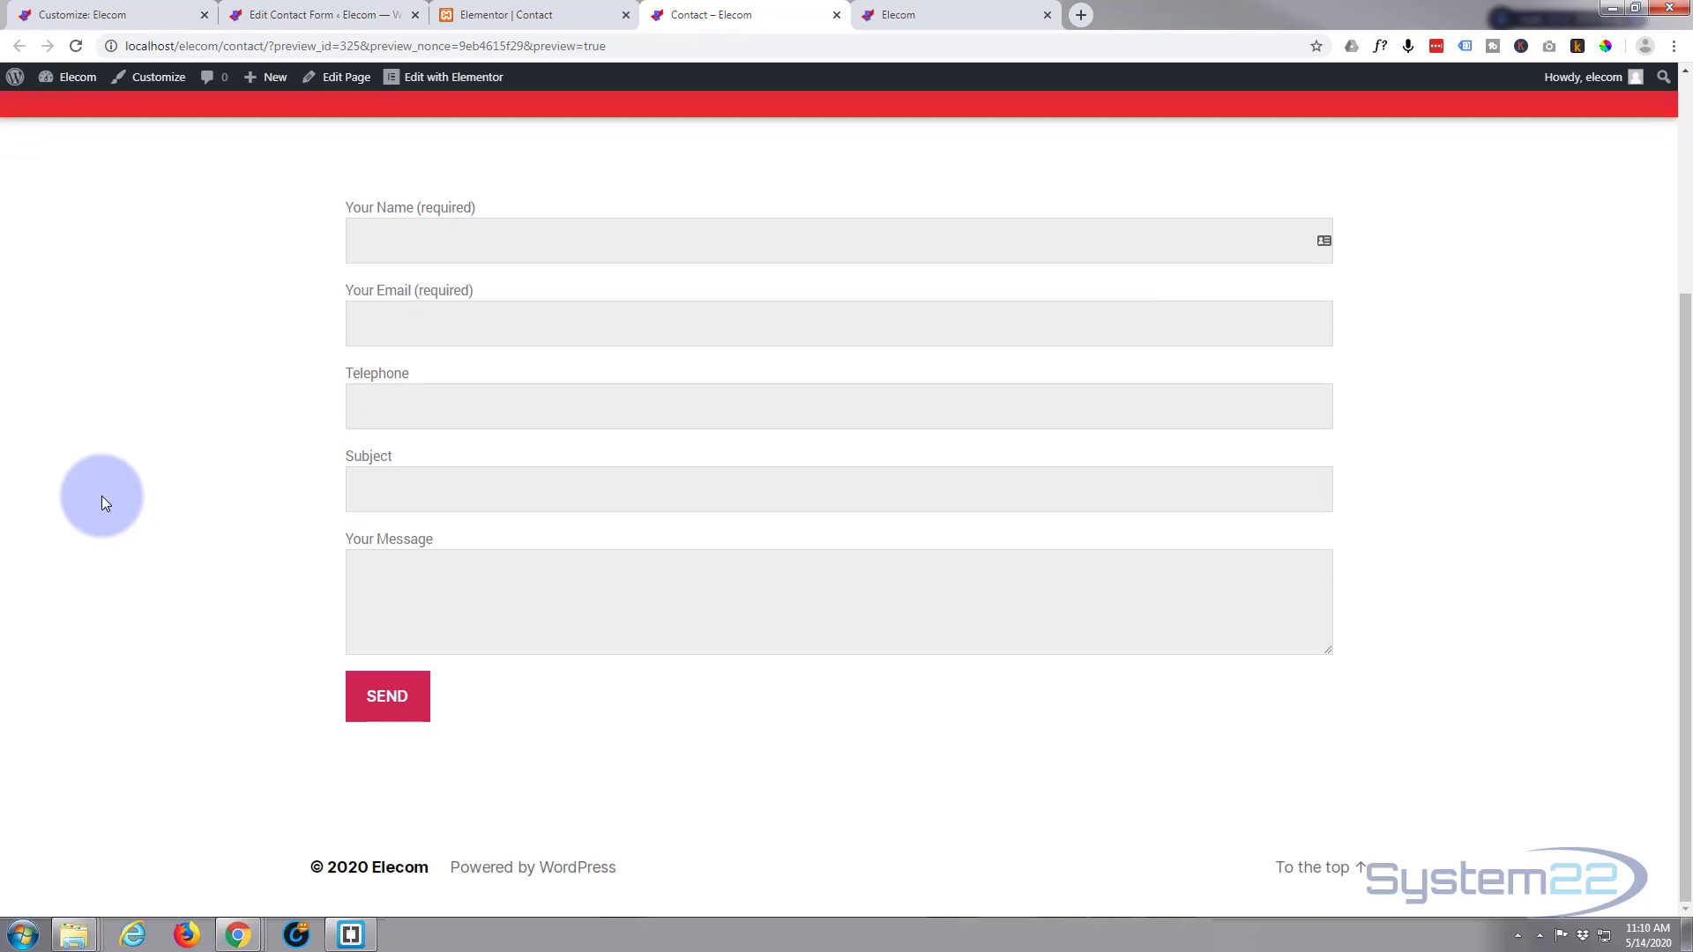
Inspect the form's Send button in the developer tools and select the wpcf7-submit class name in its markup
{"action": "right_click", "coordinate": [385, 718]}
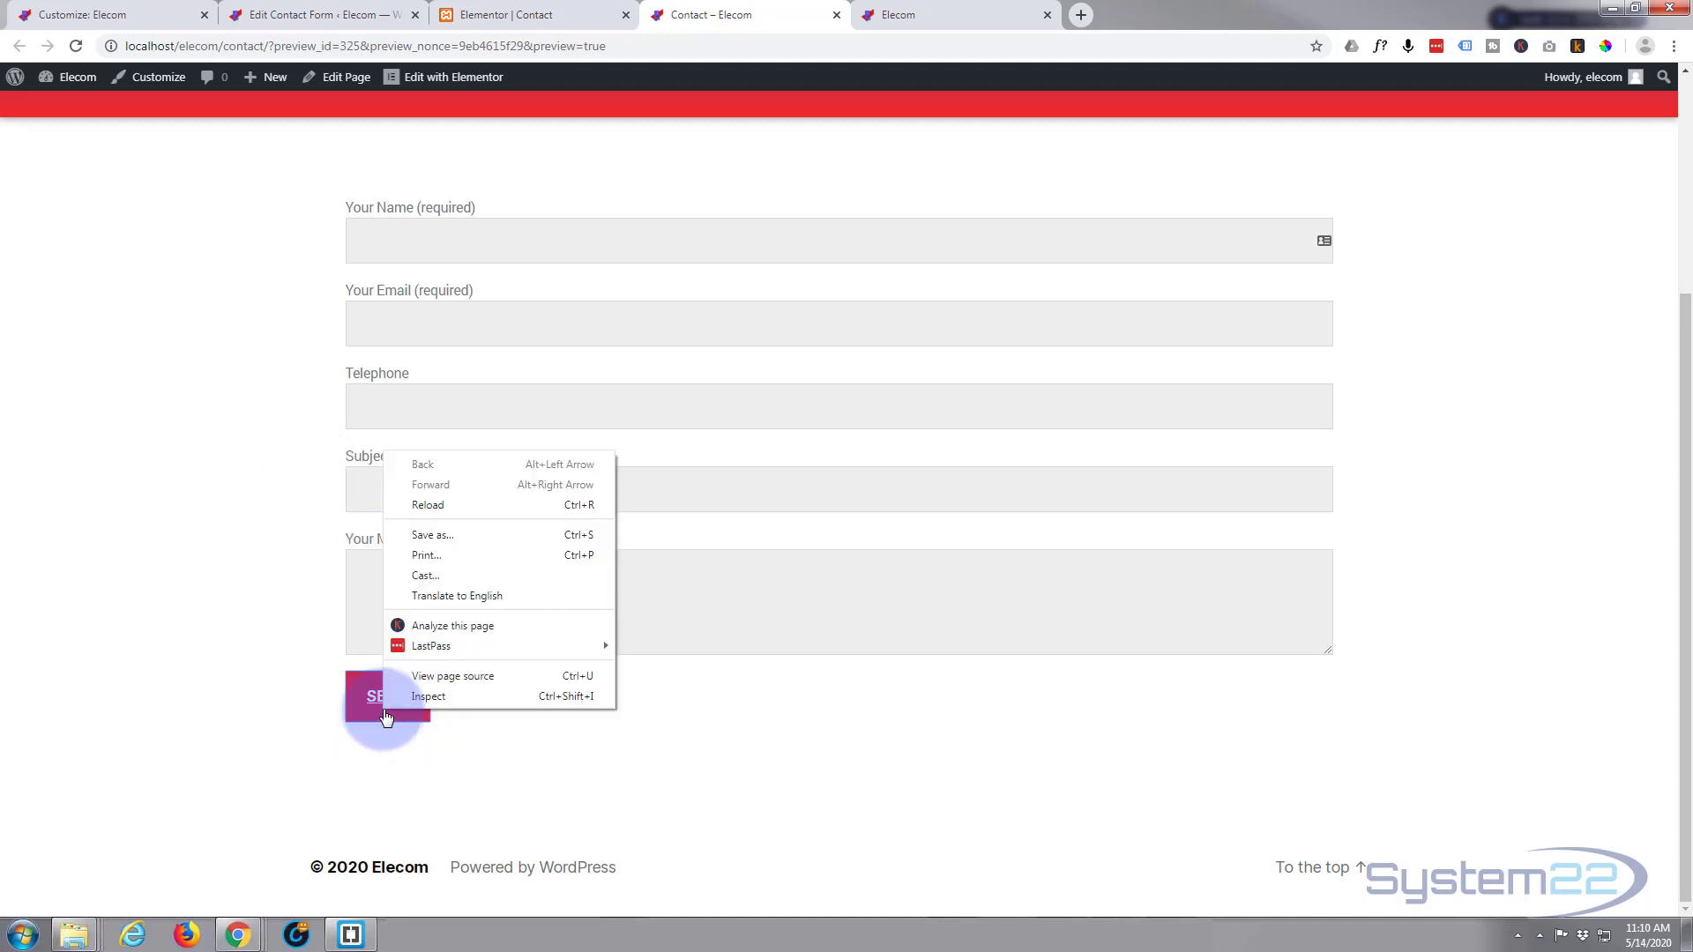
{"action": "left_click", "coordinate": [437, 697]}
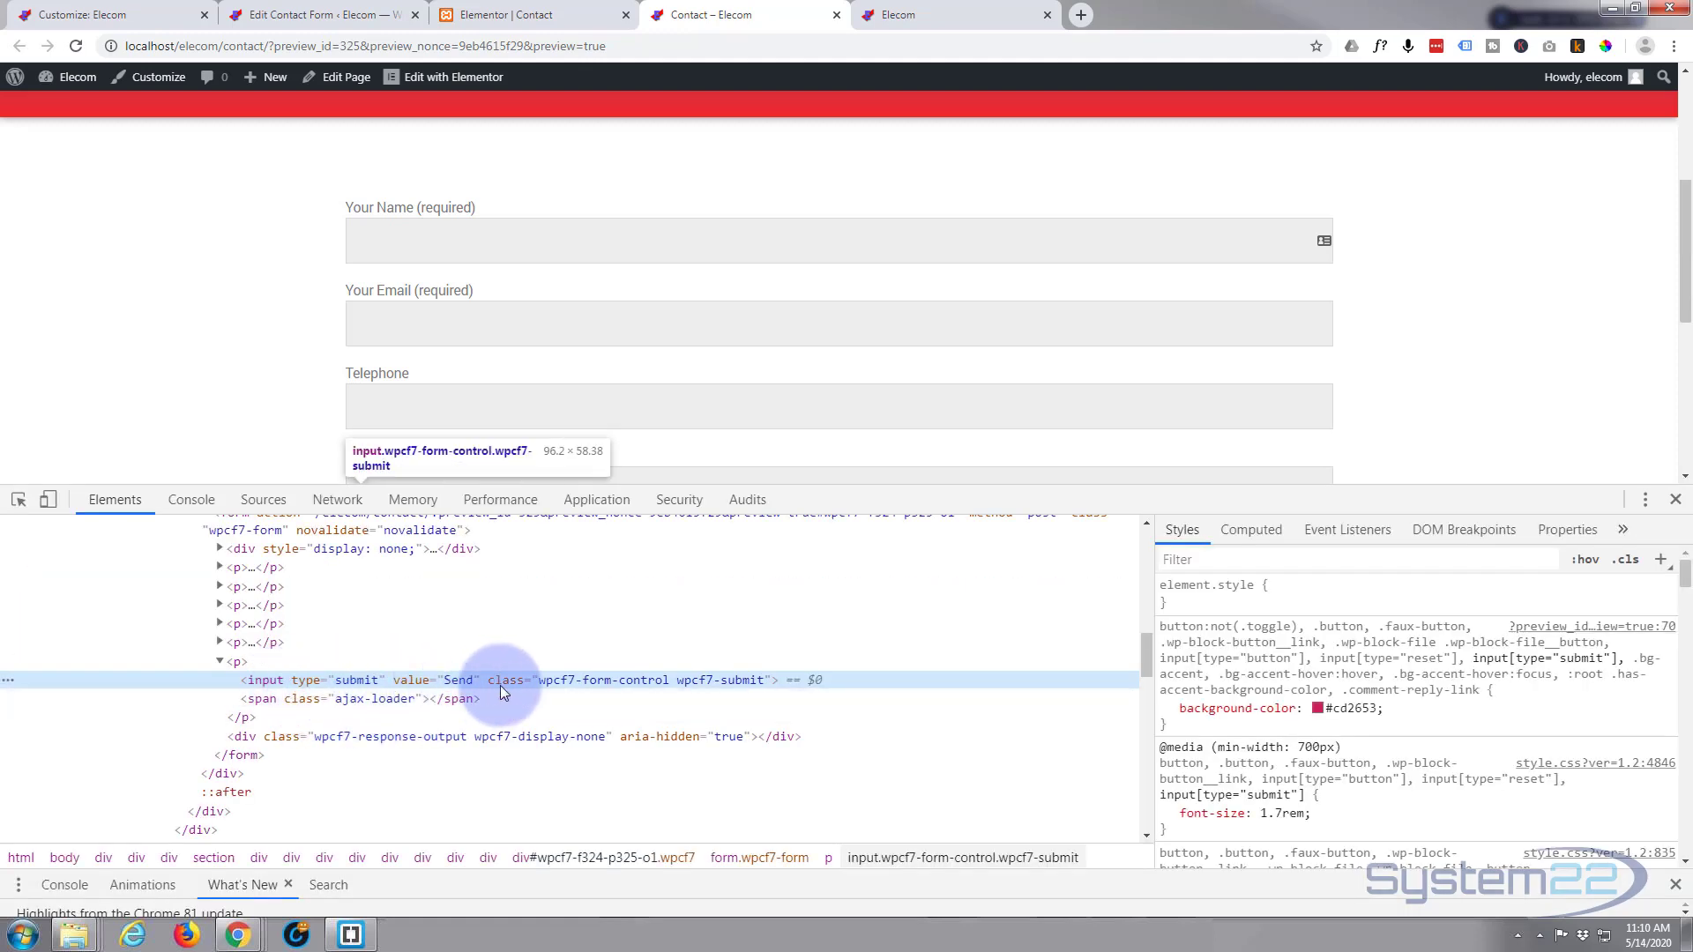
{"action": "double_click", "coordinate": [713, 679]}
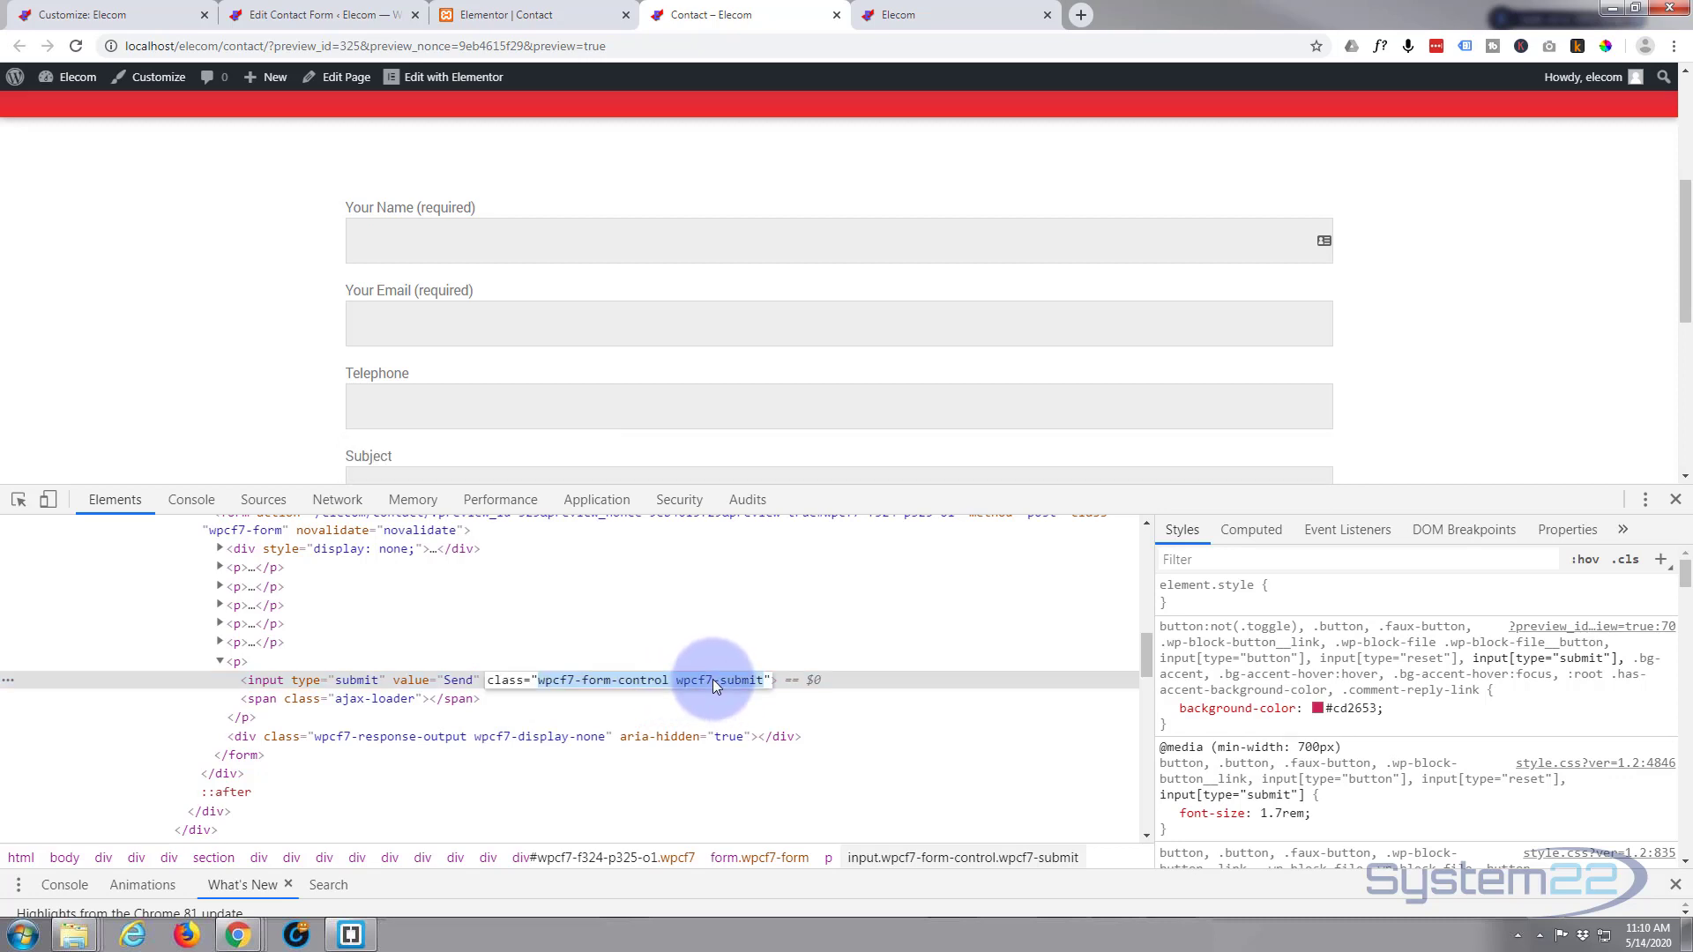
{"action": "left_click", "coordinate": [675, 679]}
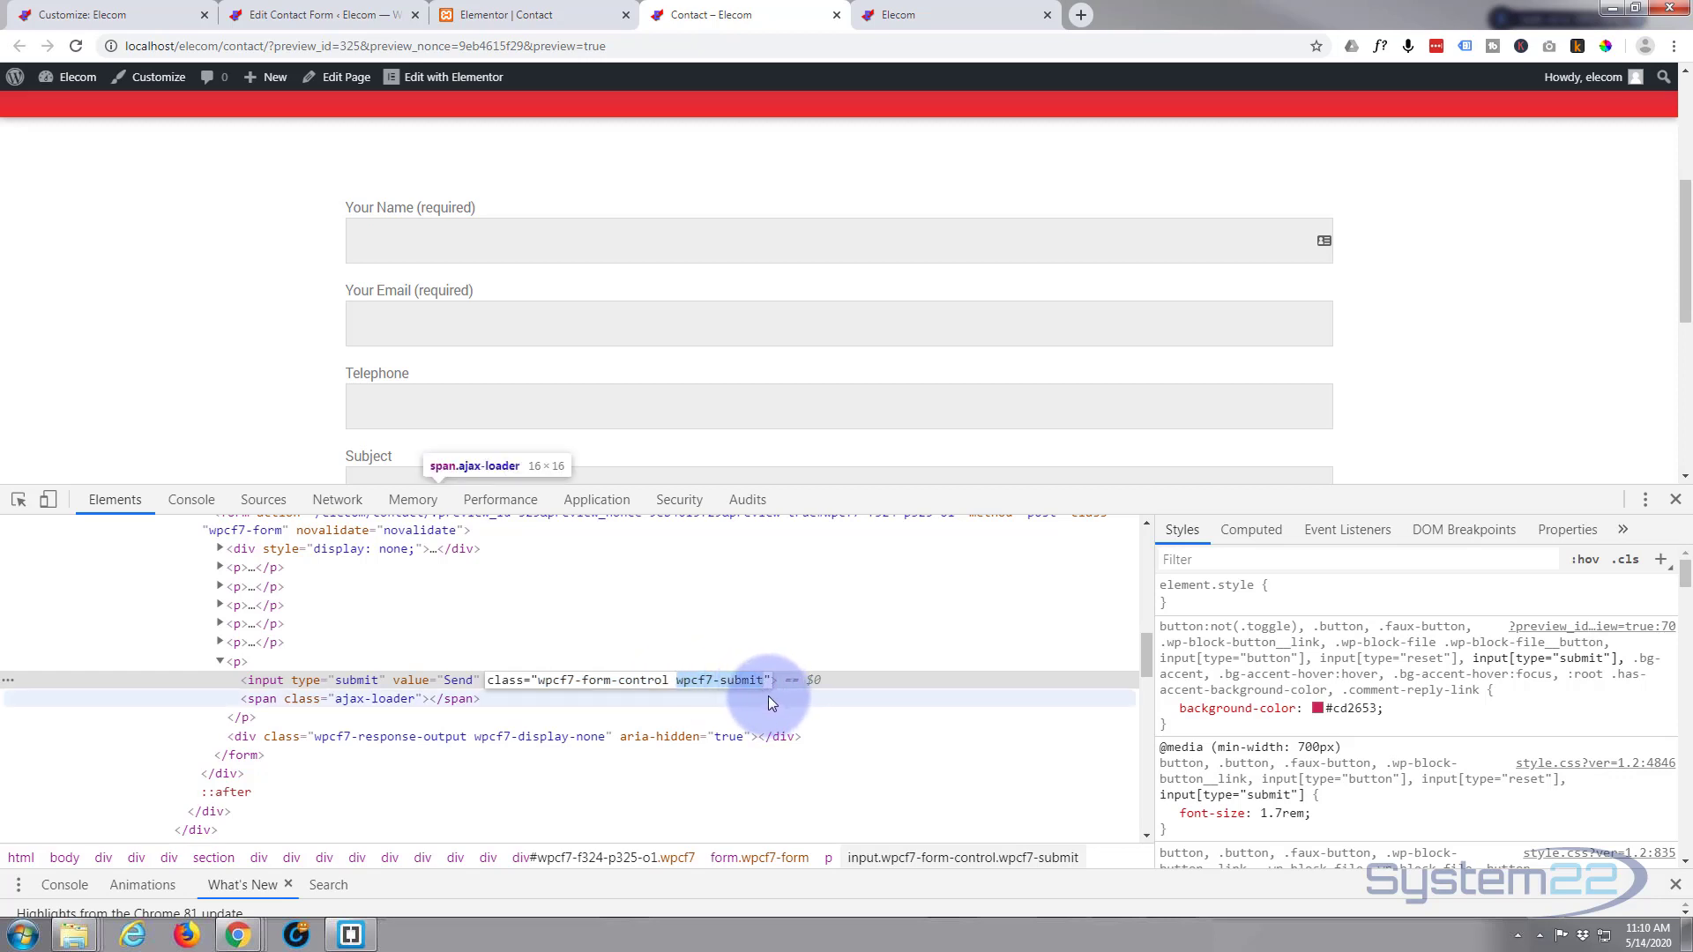
{"action": "scroll", "coordinate": [512, 361], "scroll_direction": "down", "scroll_amount": 5}
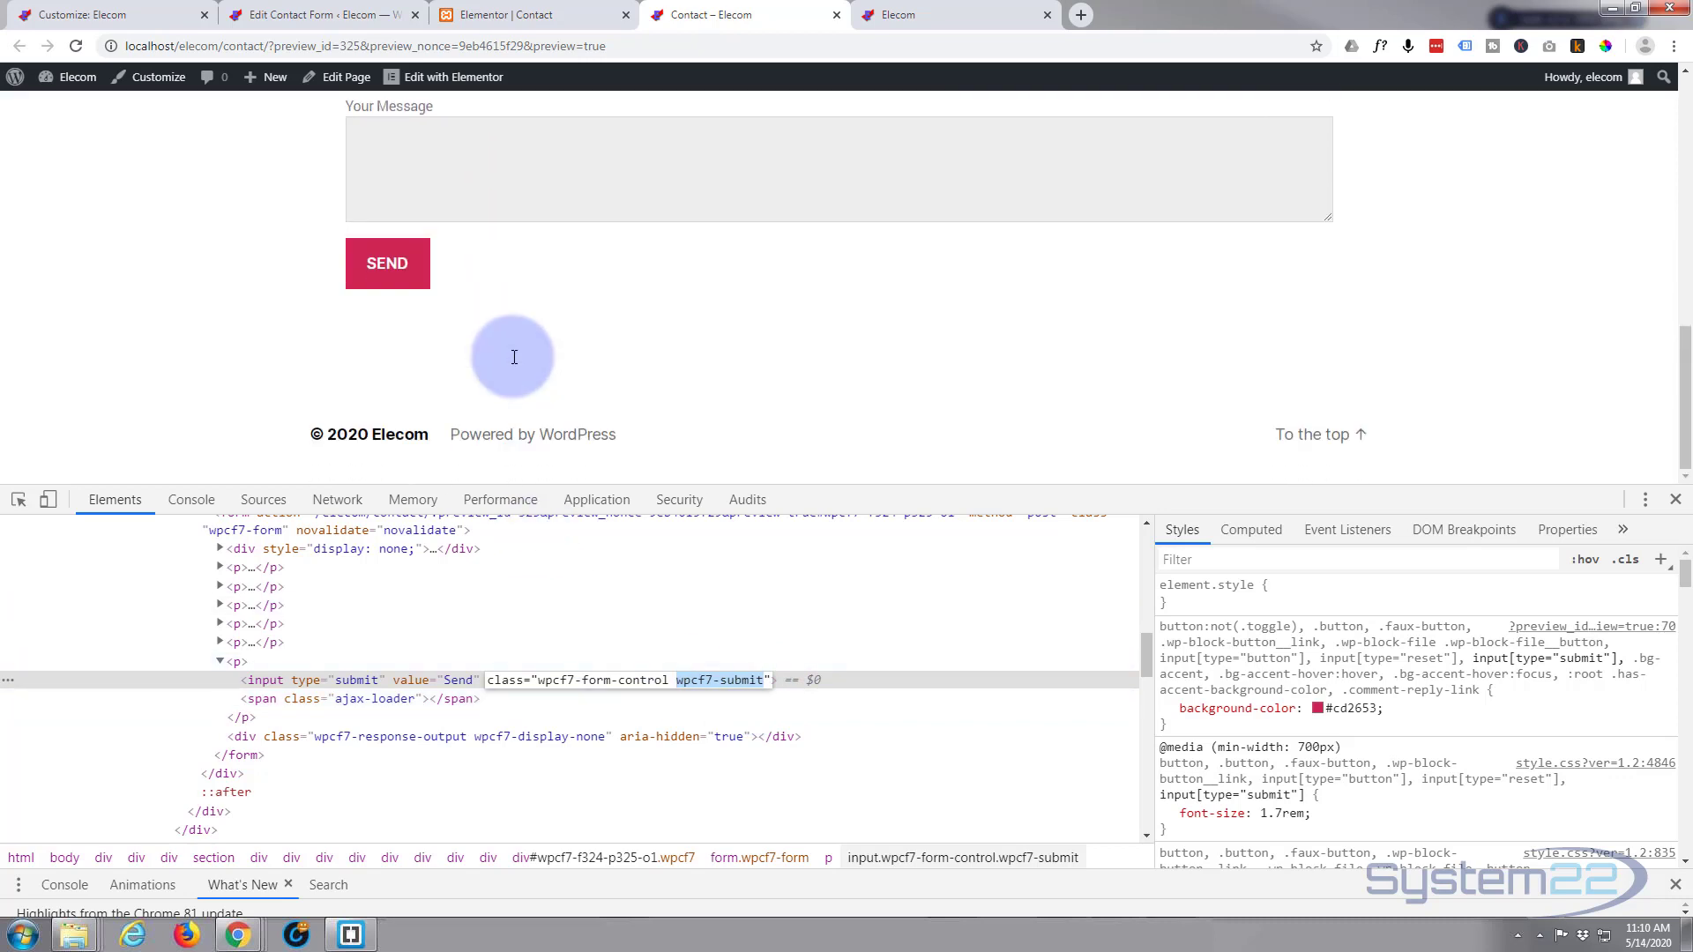
{"action": "scroll", "coordinate": [452, 342], "scroll_direction": "up", "scroll_amount": 10}
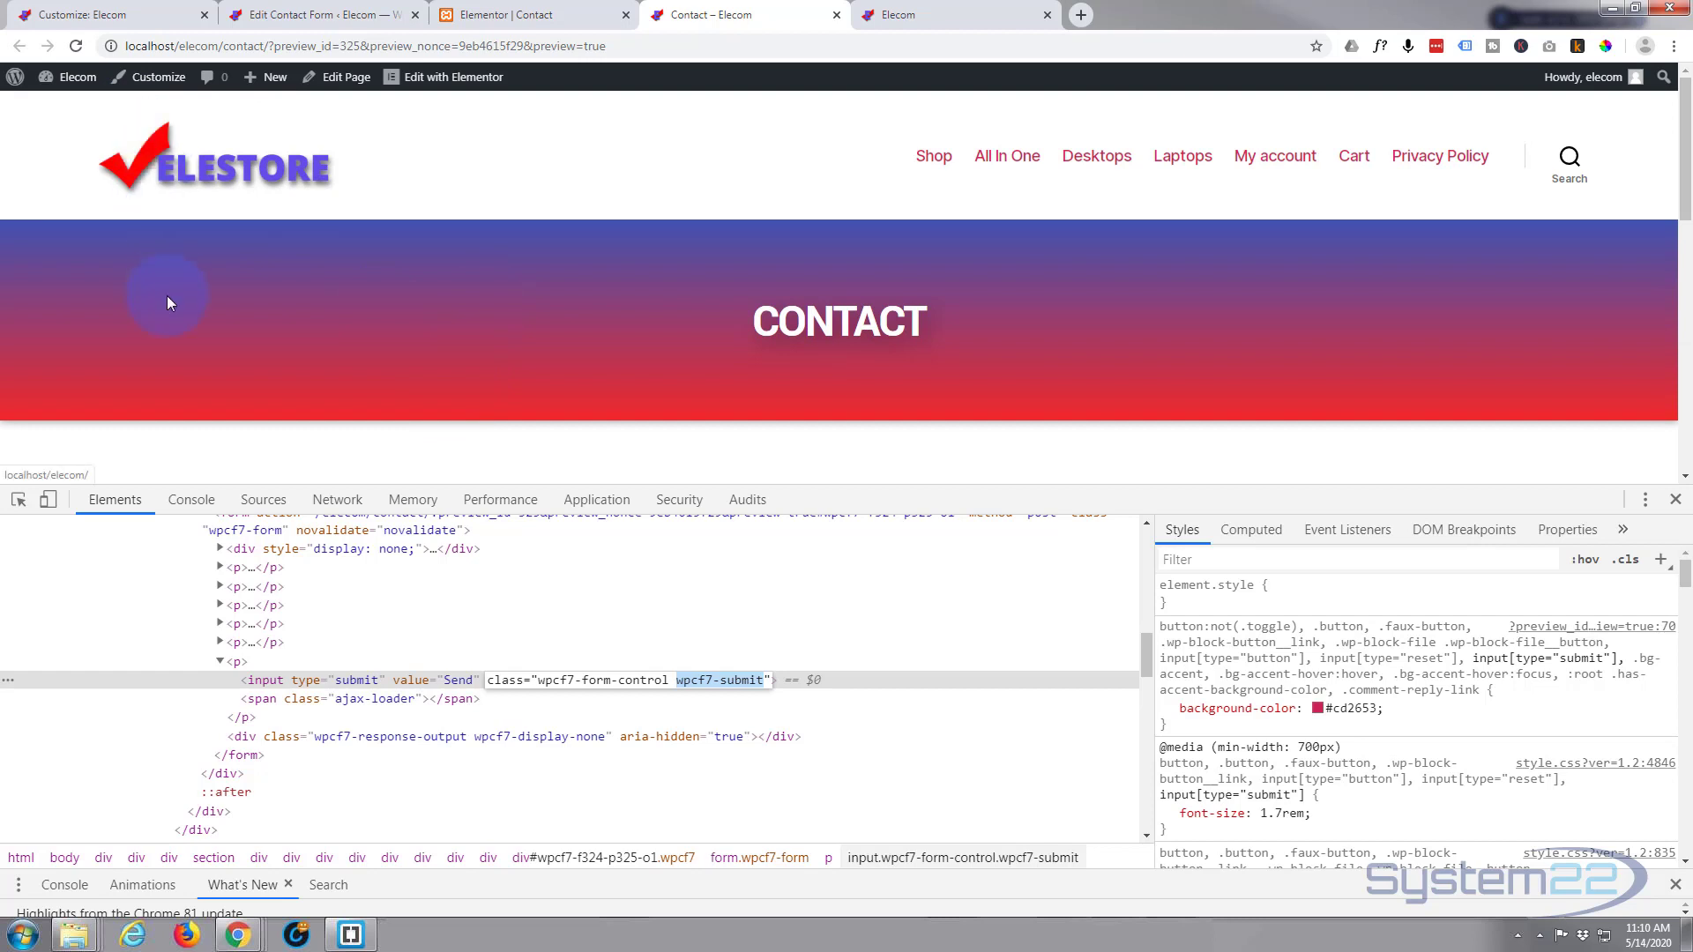
{"action": "scroll", "coordinate": [171, 297], "scroll_direction": "down", "scroll_amount": 6}
{"action": "scroll", "coordinate": [171, 294], "scroll_direction": "down", "scroll_amount": 2}
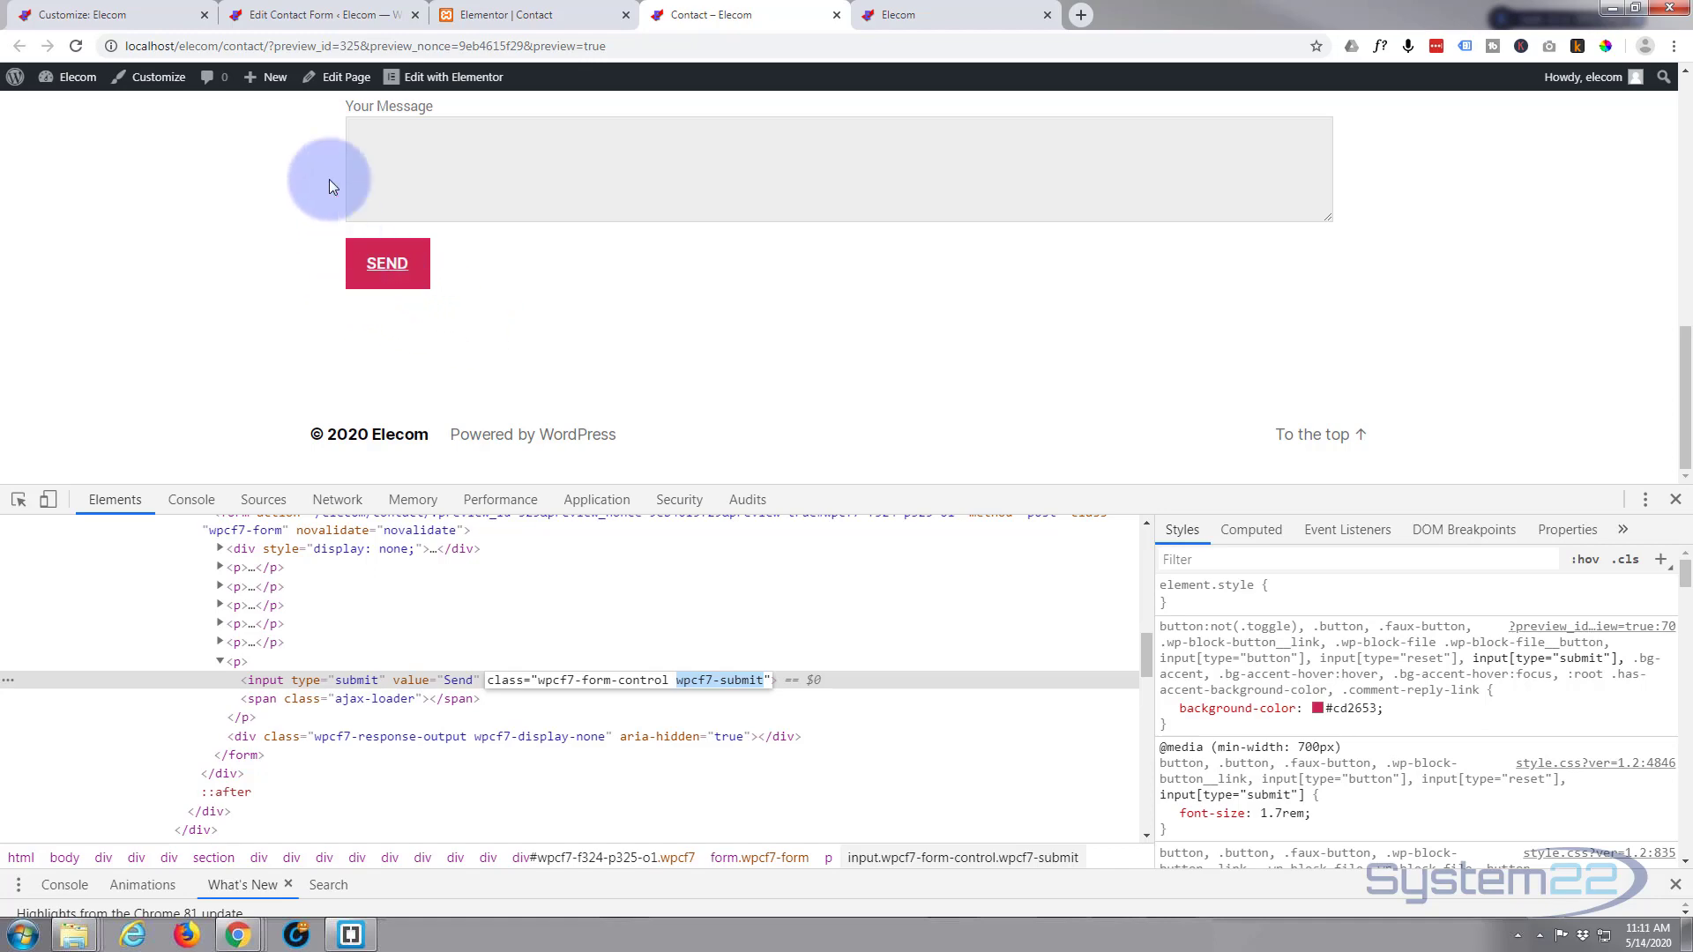
Return to the customizer's Additional CSS and start a .wpcf7-submit rule below the .frm rule, leaving a blank line between them
{"action": "left_click", "coordinate": [344, 11]}
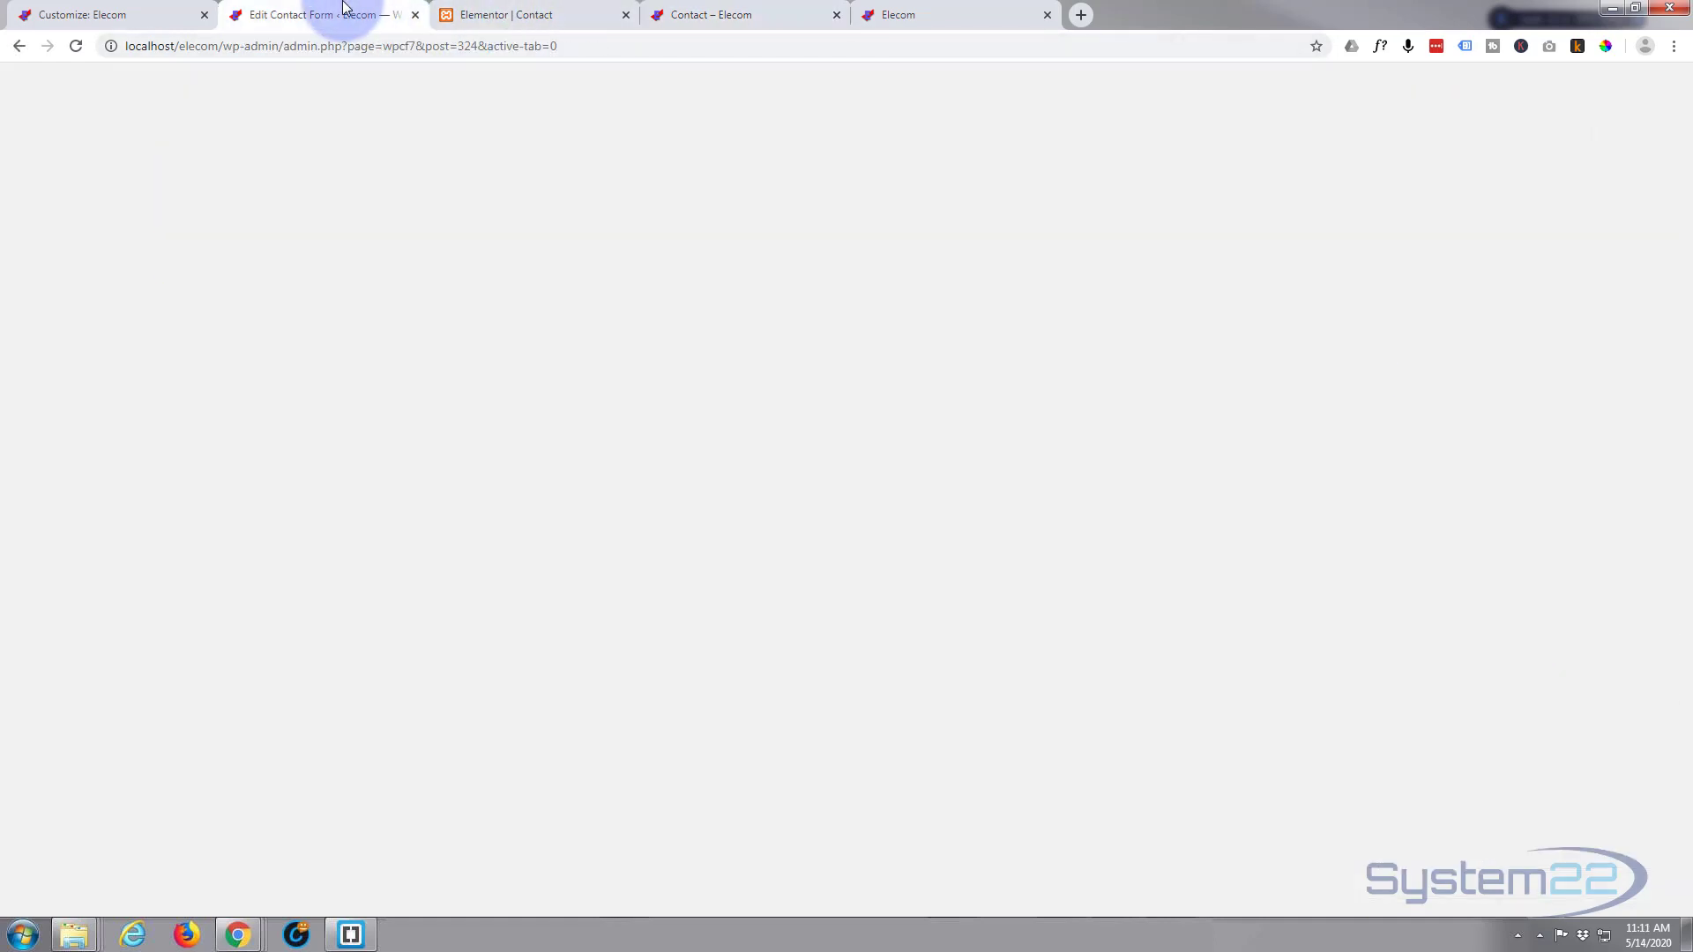
{"action": "left_click", "coordinate": [154, 14]}
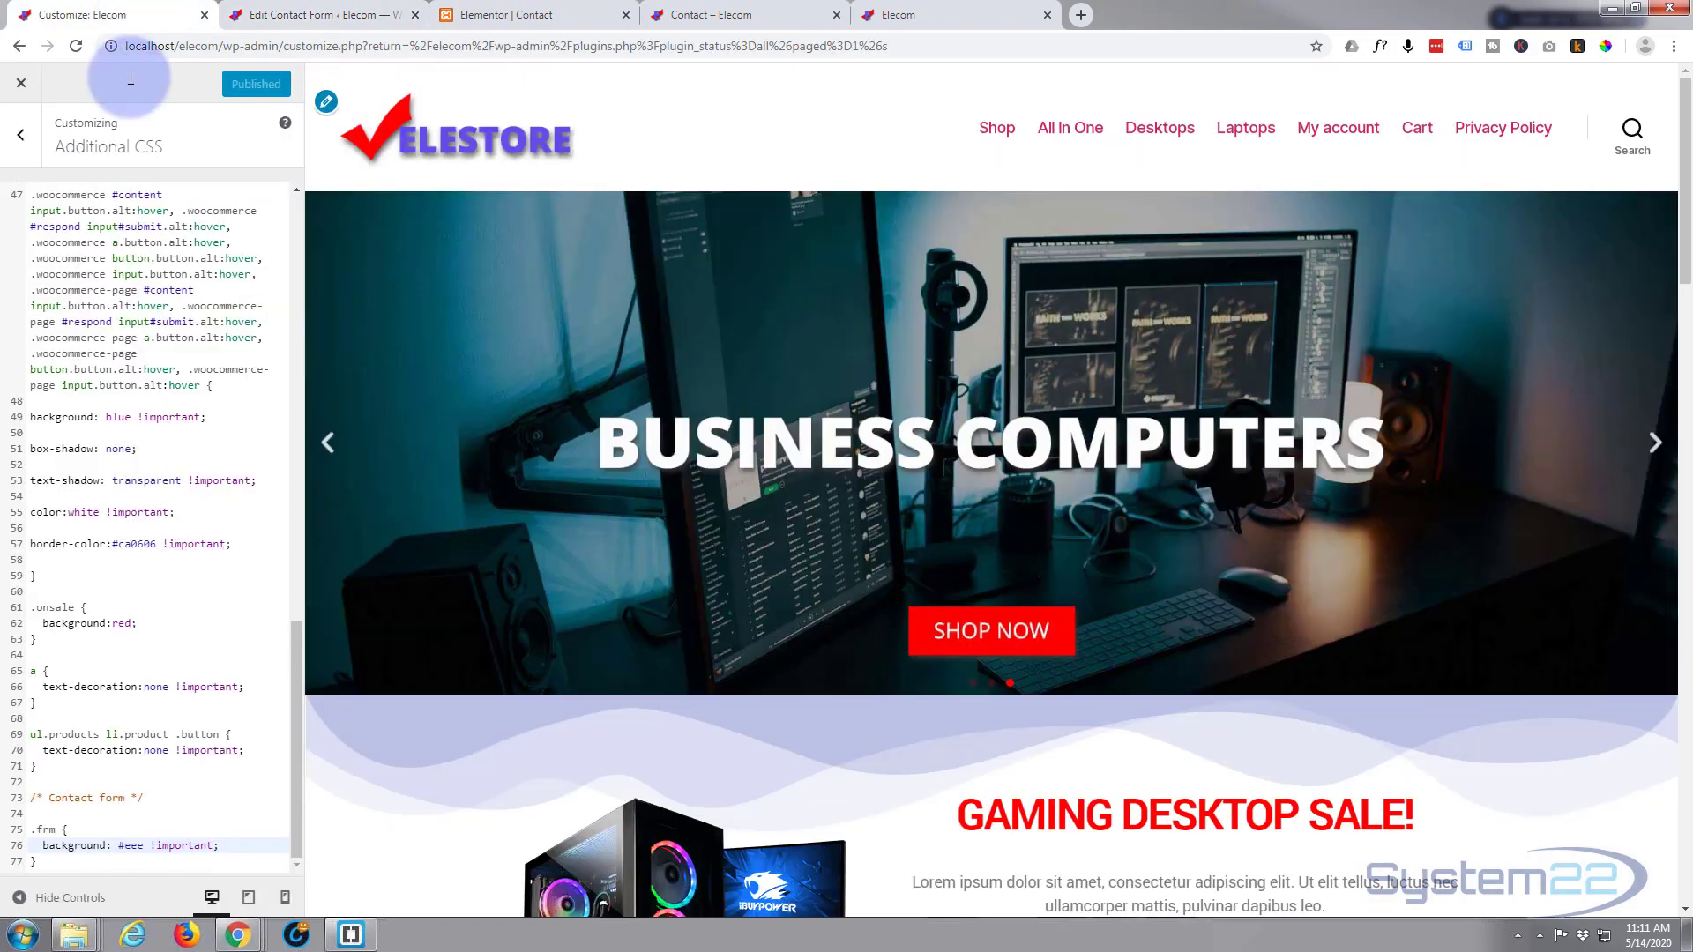
{"action": "left_click", "coordinate": [49, 861]}
{"action": "key", "text": "Return"}
{"action": "key", "text": "Return"}
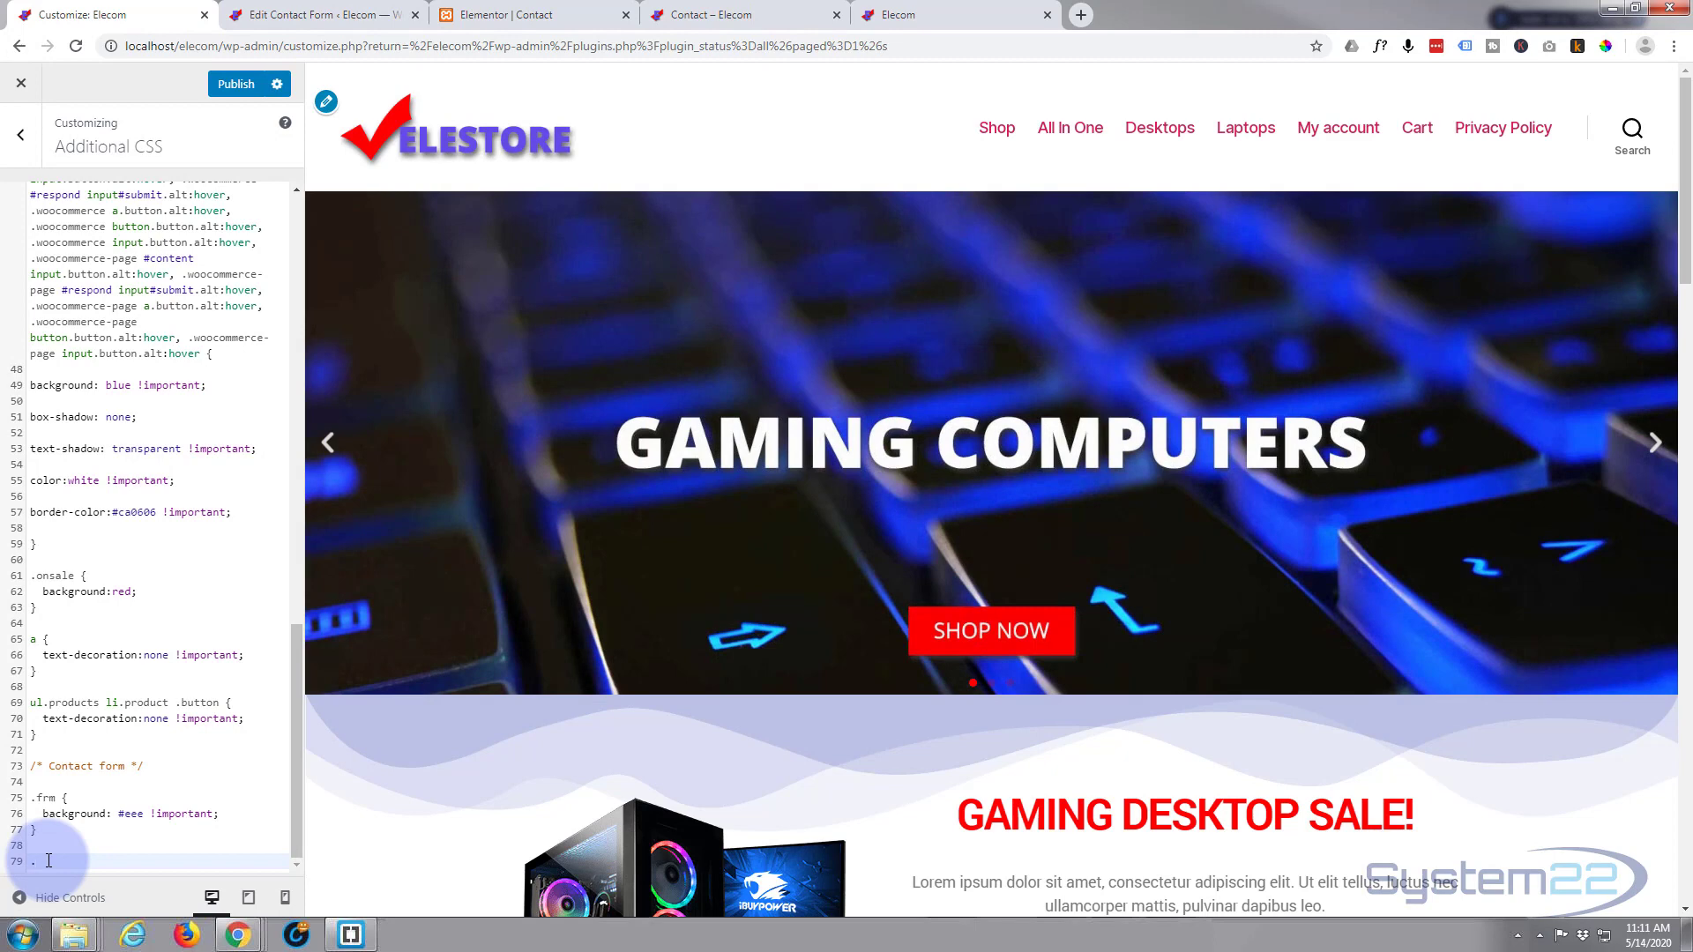
{"action": "type", "text": "."}
{"action": "type", "text": "wpcf7-submit"}
{"action": "type", "text": "{"}
{"action": "key", "text": "Return"}
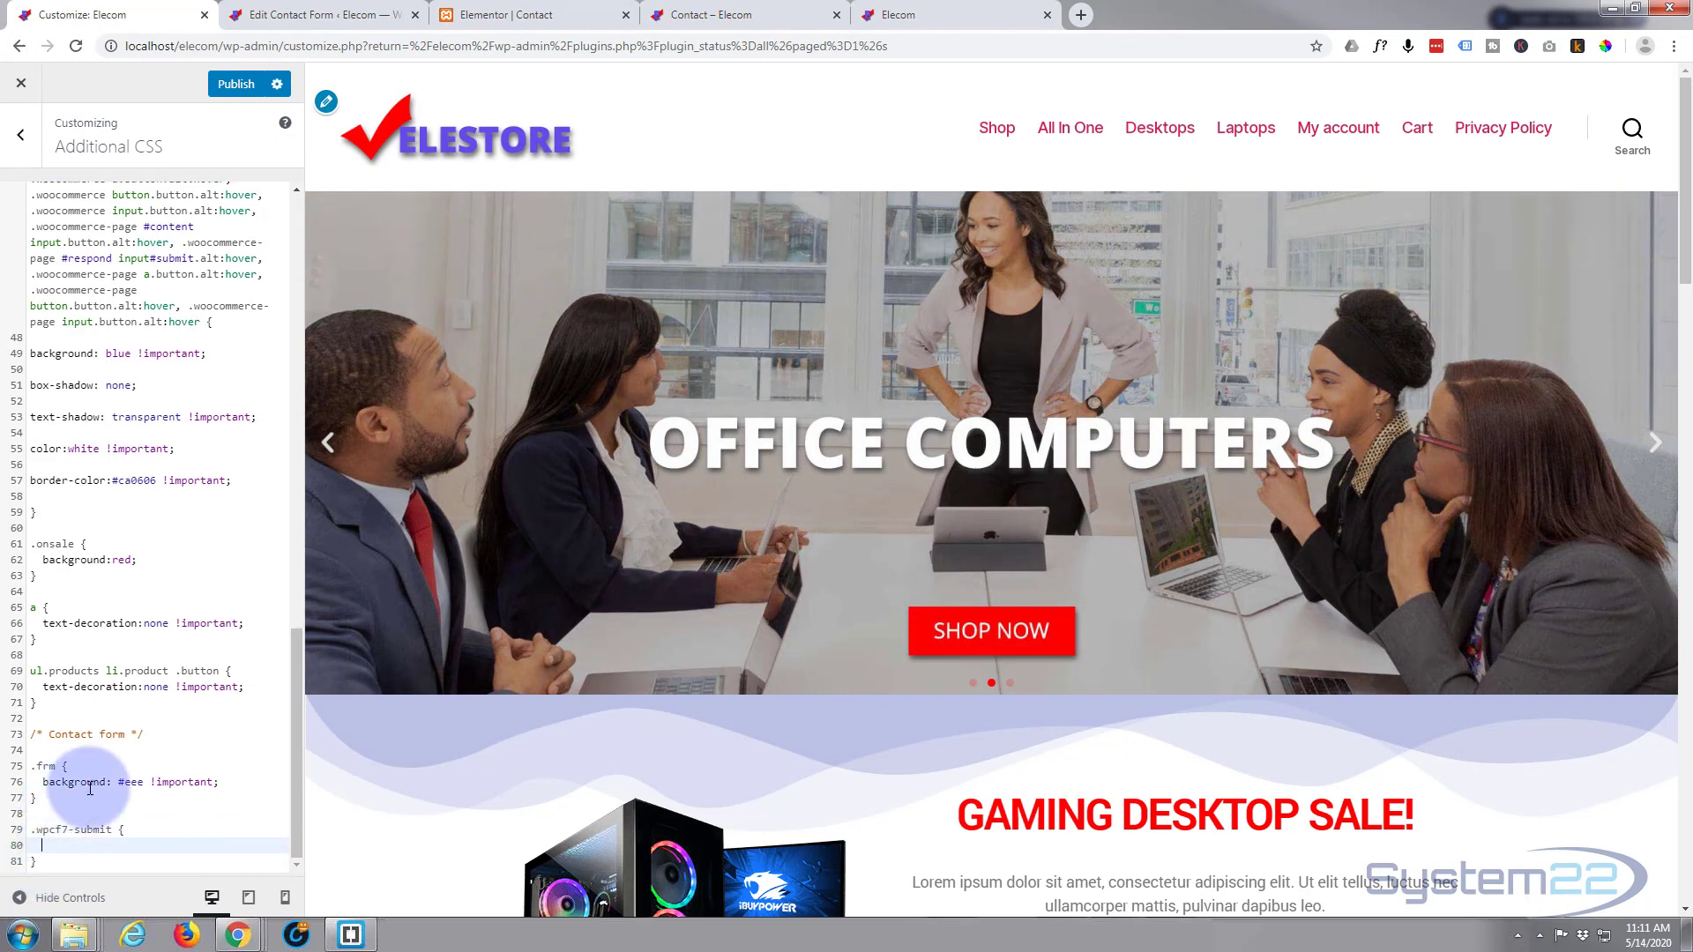
Add the declaration background:red; inside the .wpcf7-submit rule
{"action": "type", "text": "ba"}
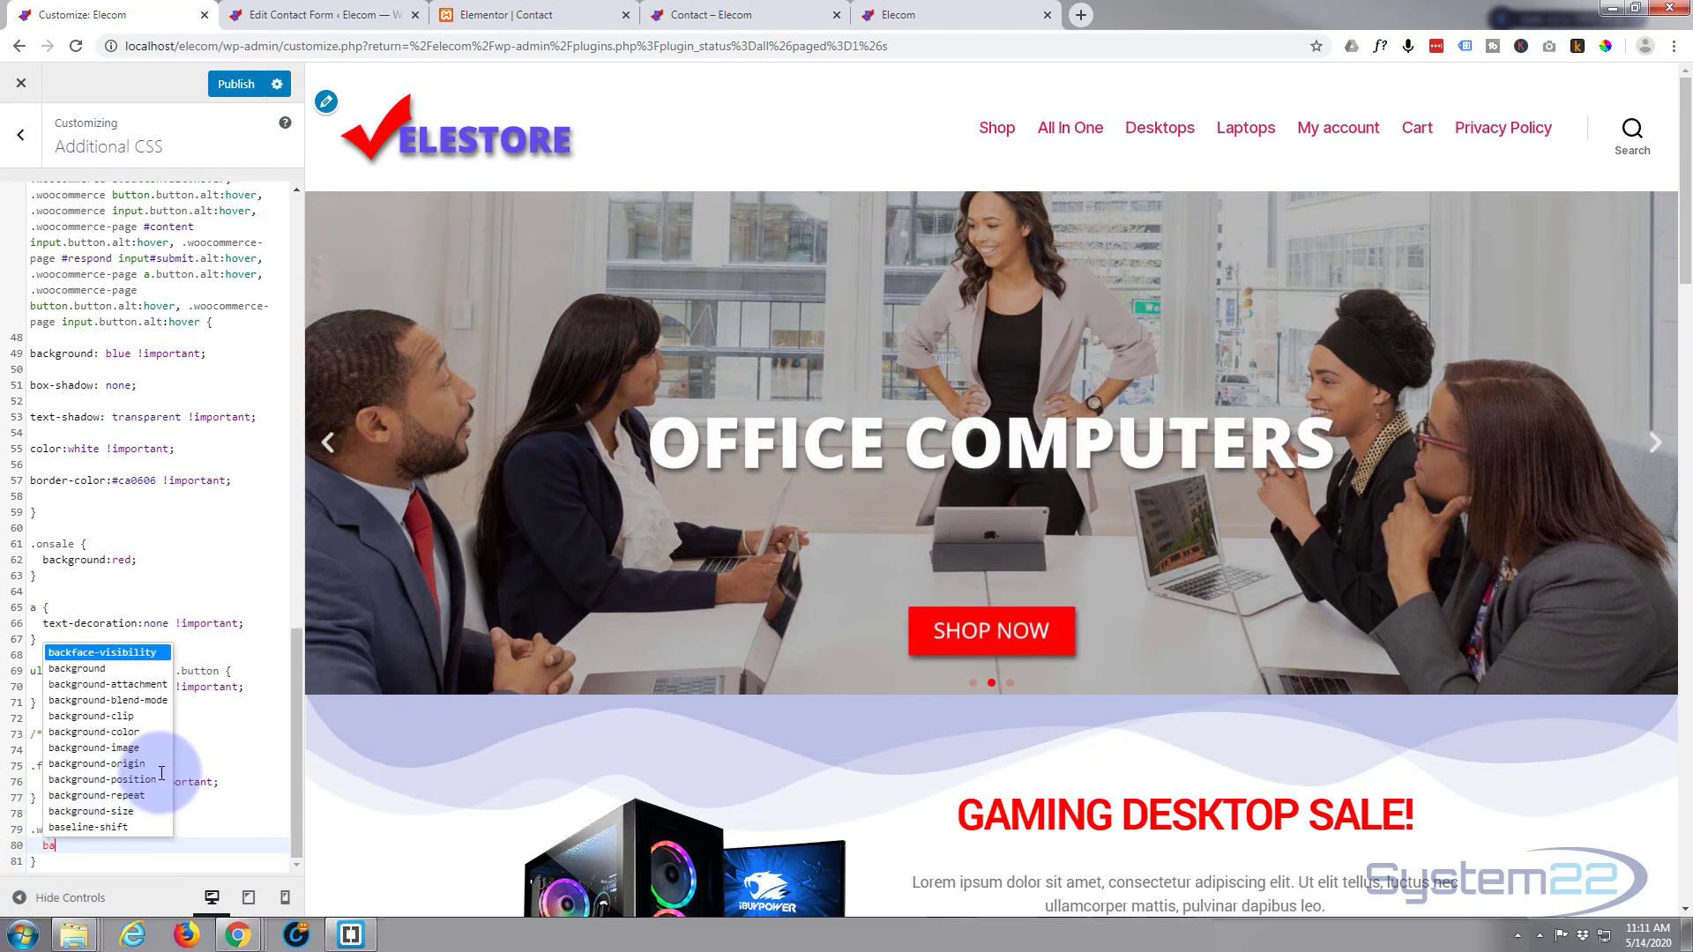
{"action": "type", "text": "ckground"}
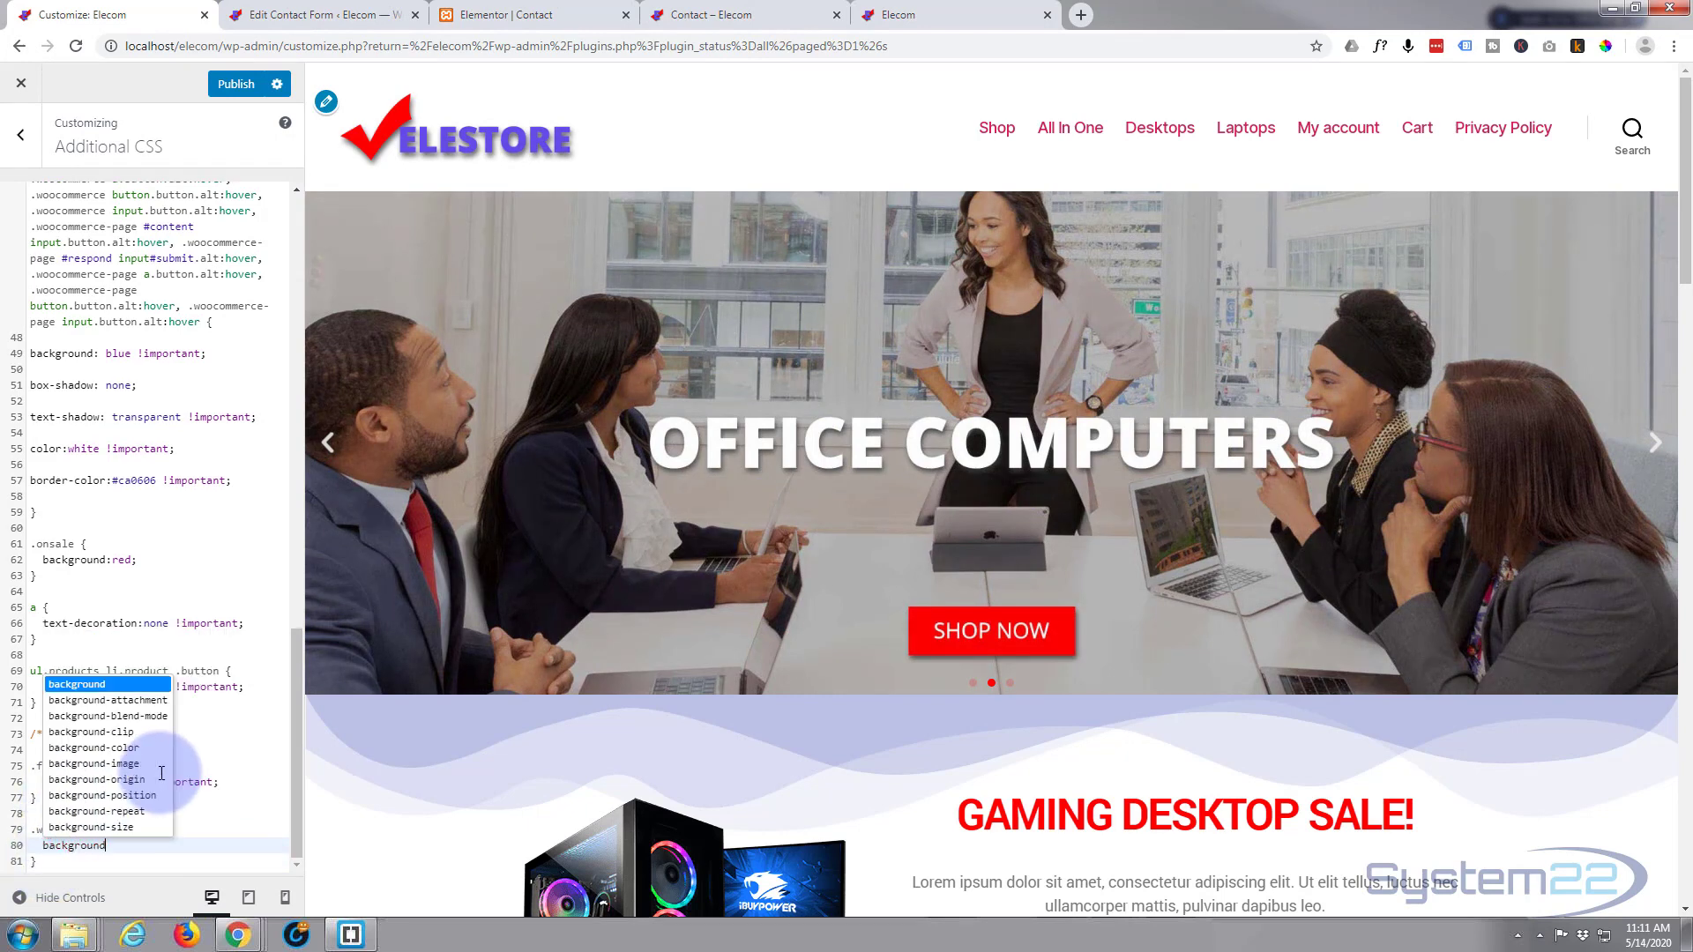
{"action": "type", "text": ":reed"}
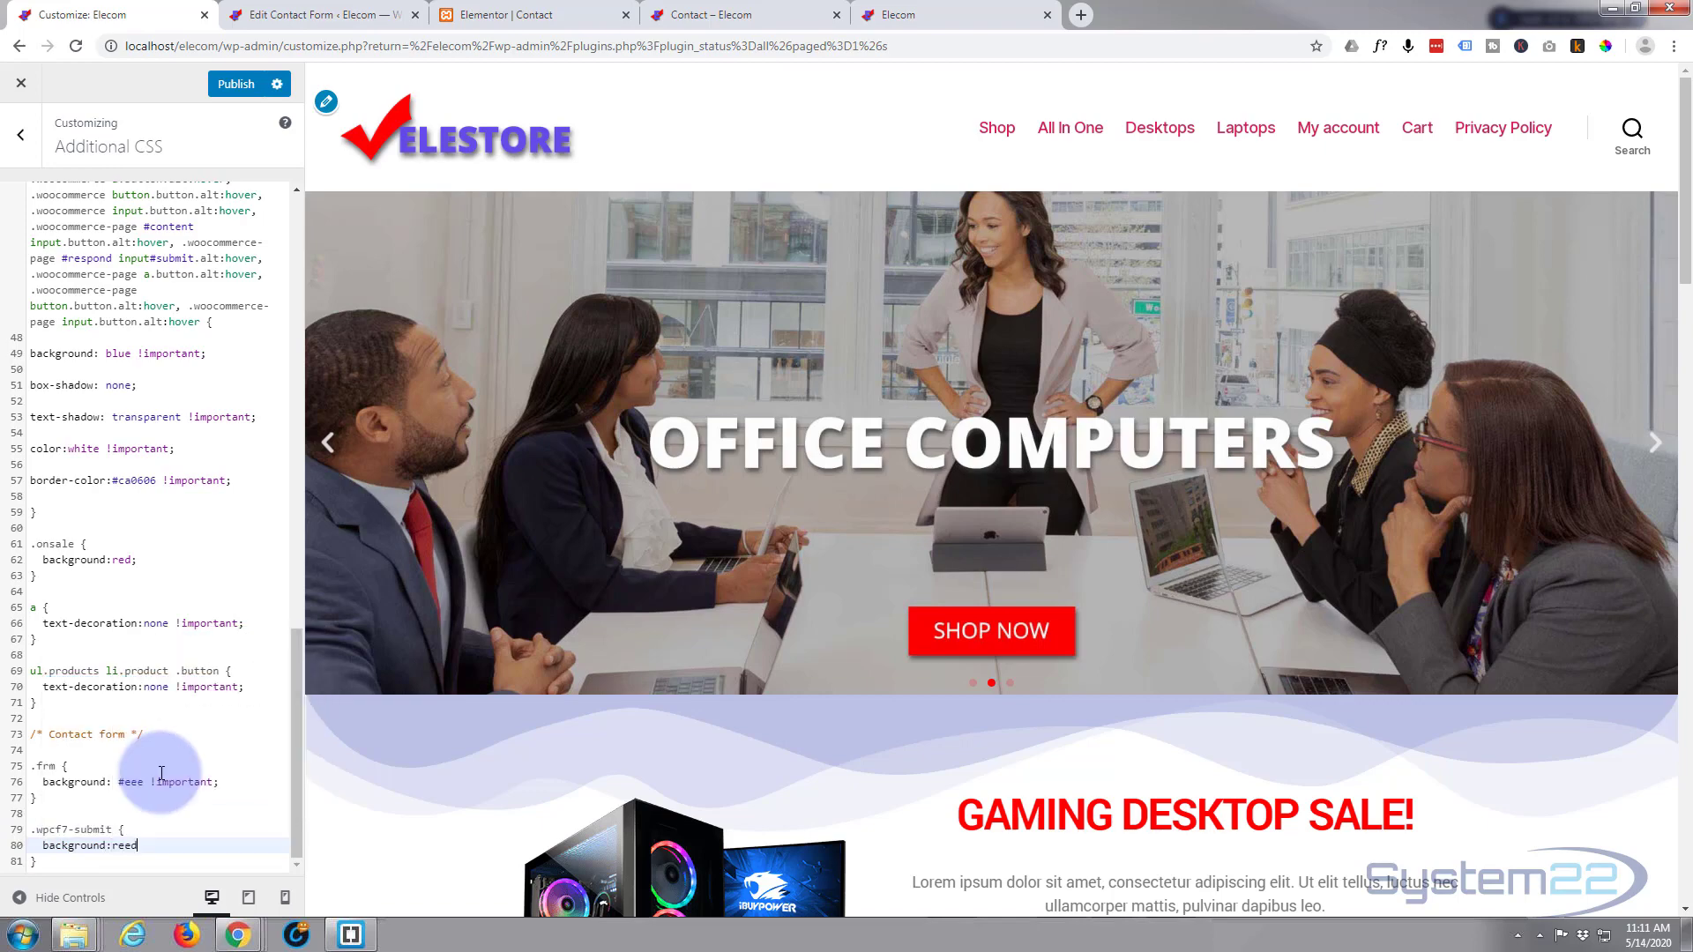
{"action": "type", "text": ";"}
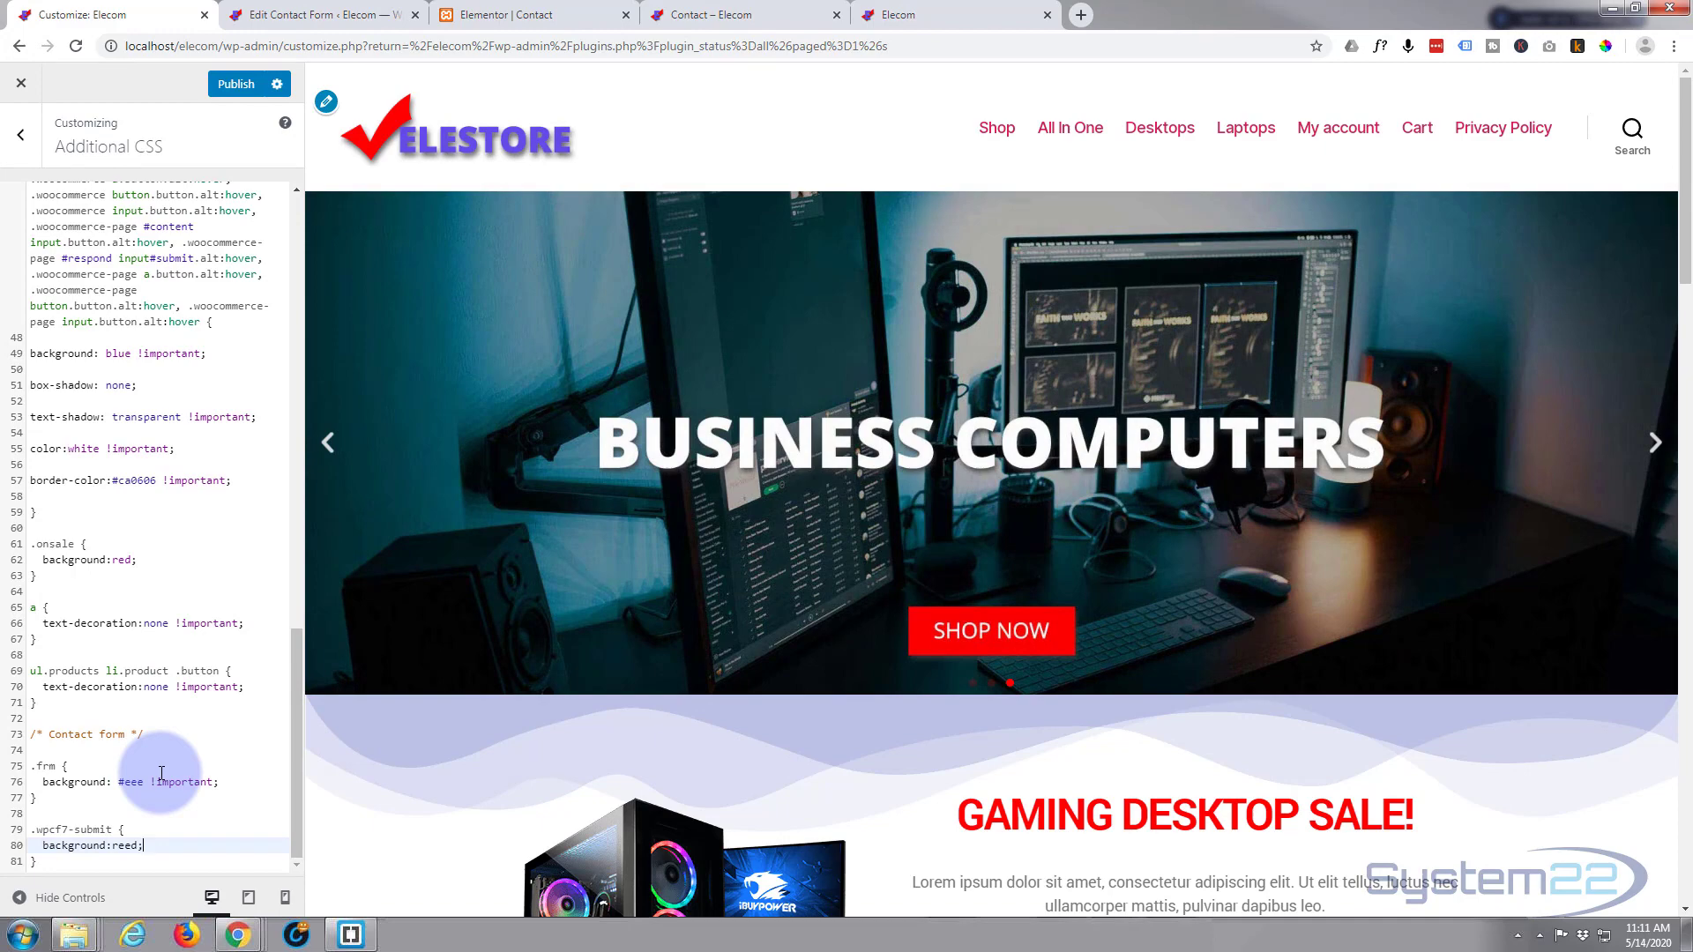
{"action": "left_click", "coordinate": [114, 846]}
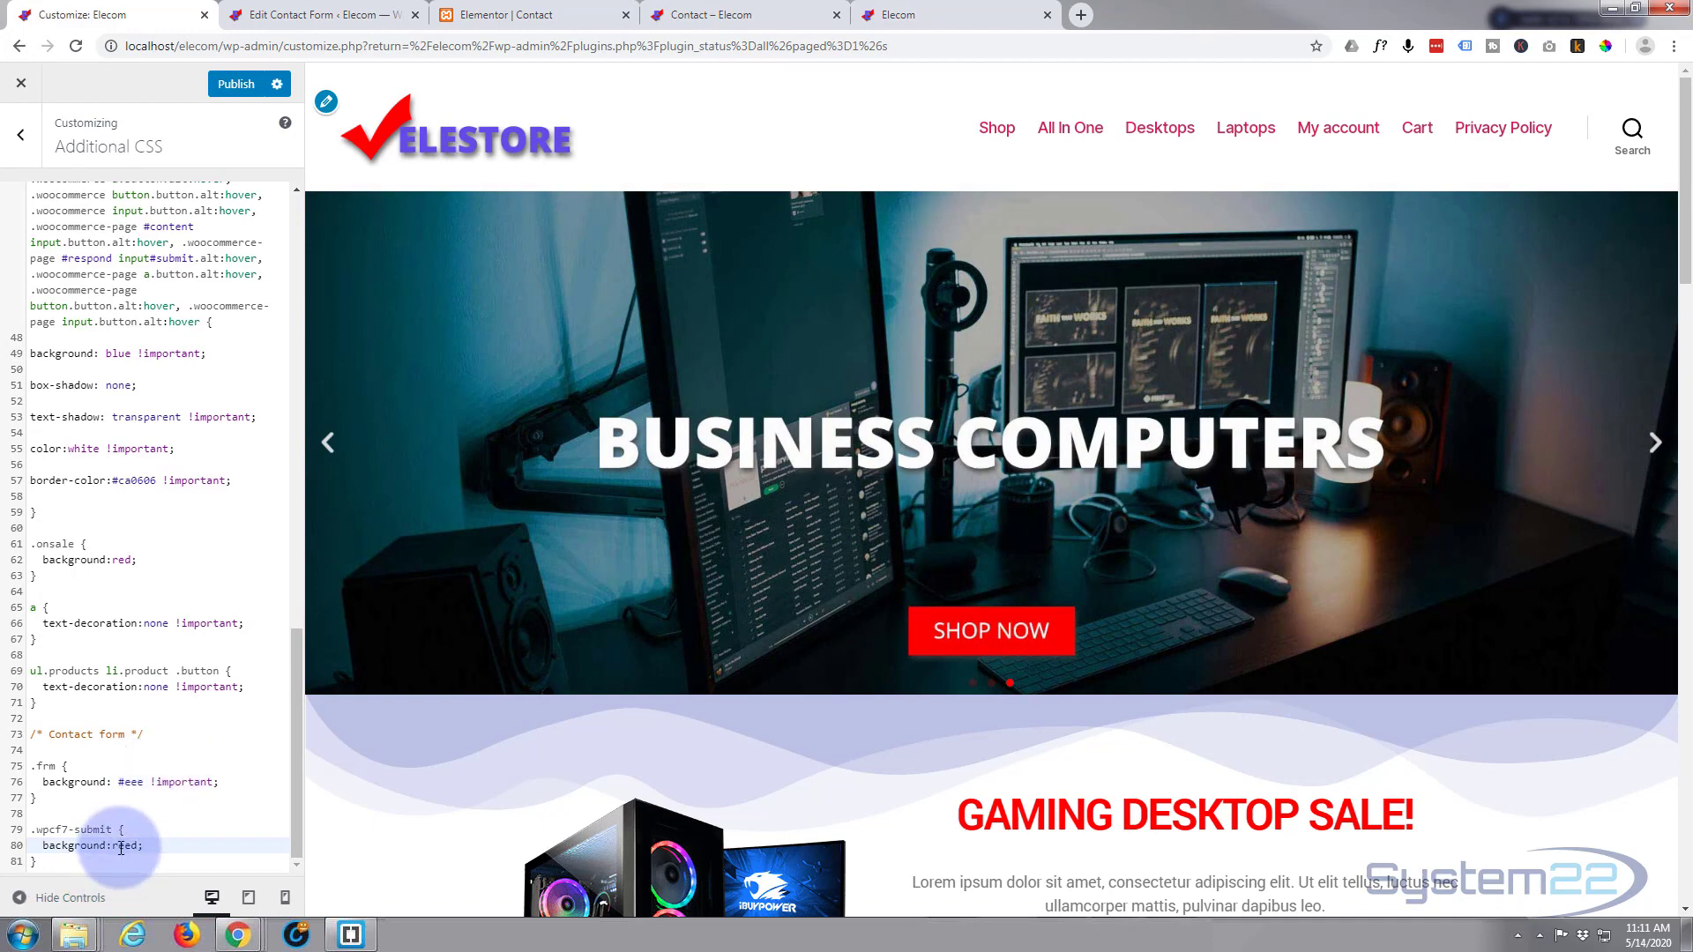
{"action": "key", "text": "Delete"}
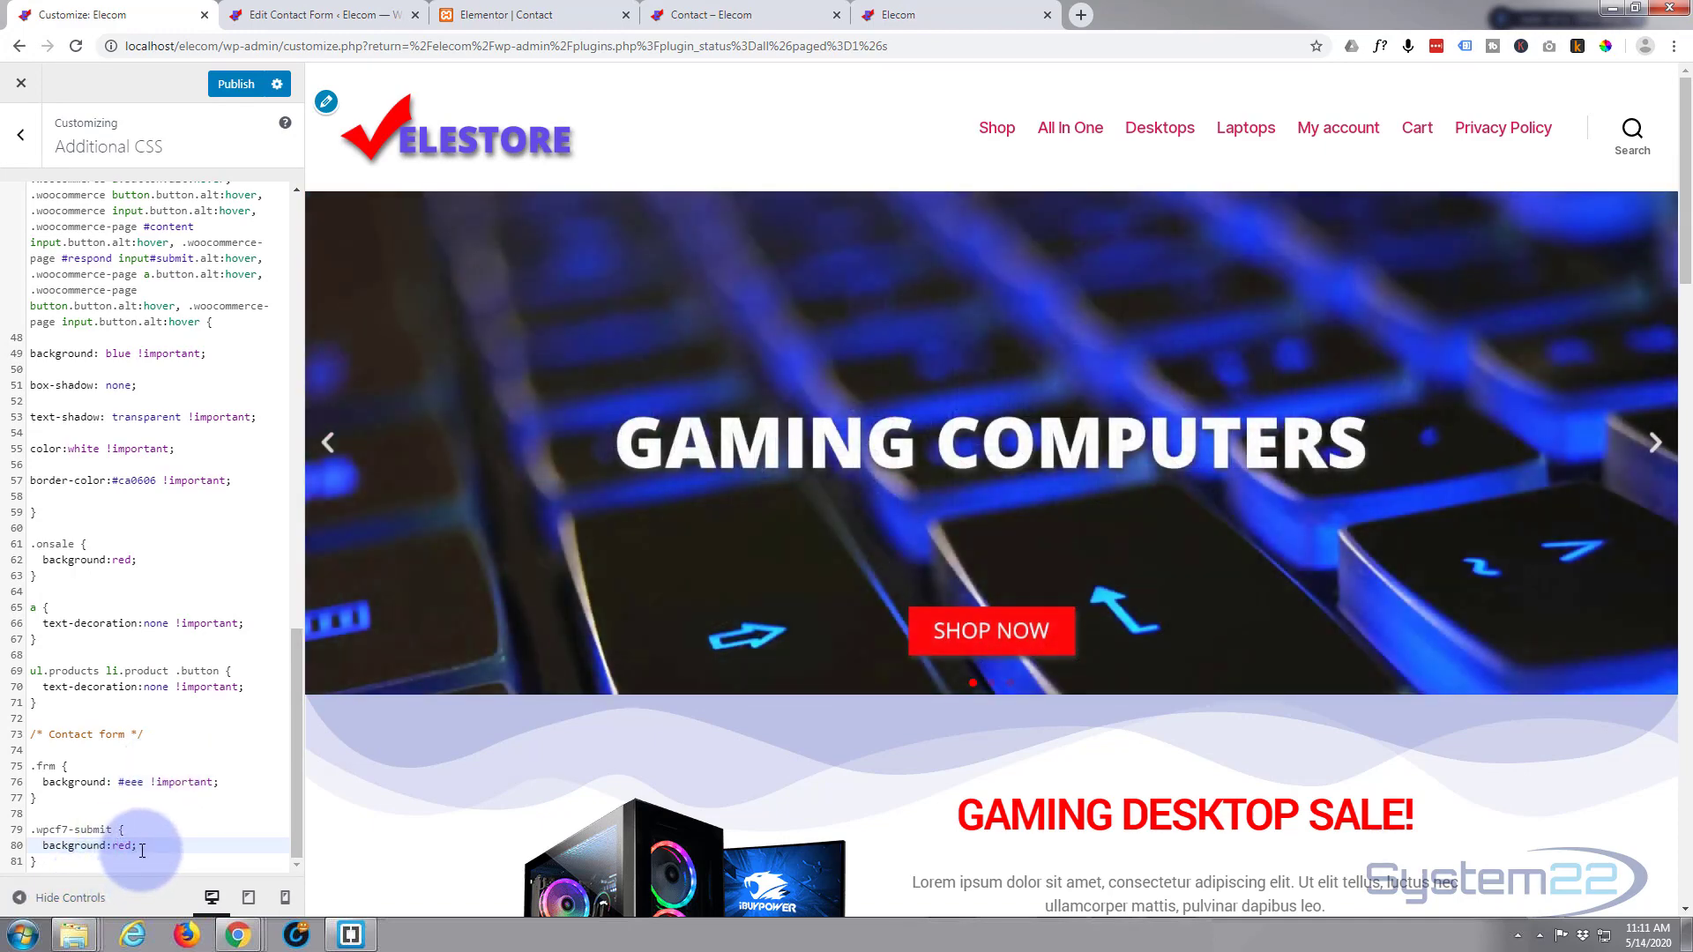
{"action": "left_click", "coordinate": [162, 844]}
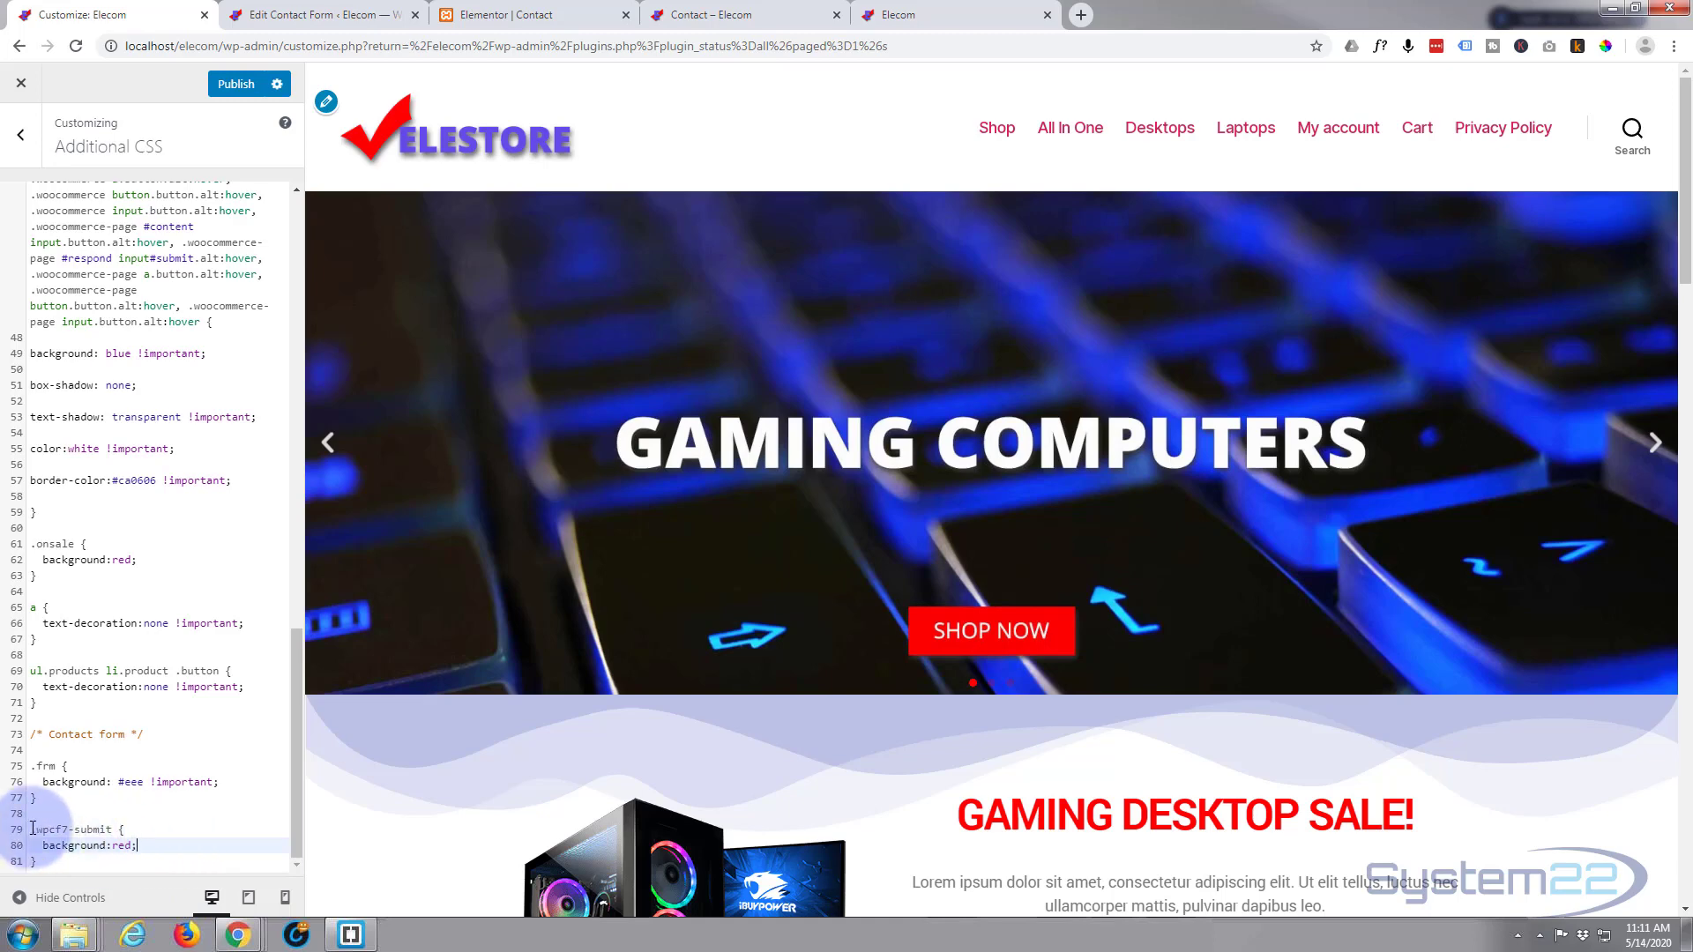
Duplicate the .wpcf7-submit rule directly below itself and change the copy's selector to .wpcf7-submit:hover
{"action": "left_click_drag", "start_coordinate": [33, 829], "coordinate": [66, 863]}
{"action": "key", "text": "ctrl+c"}
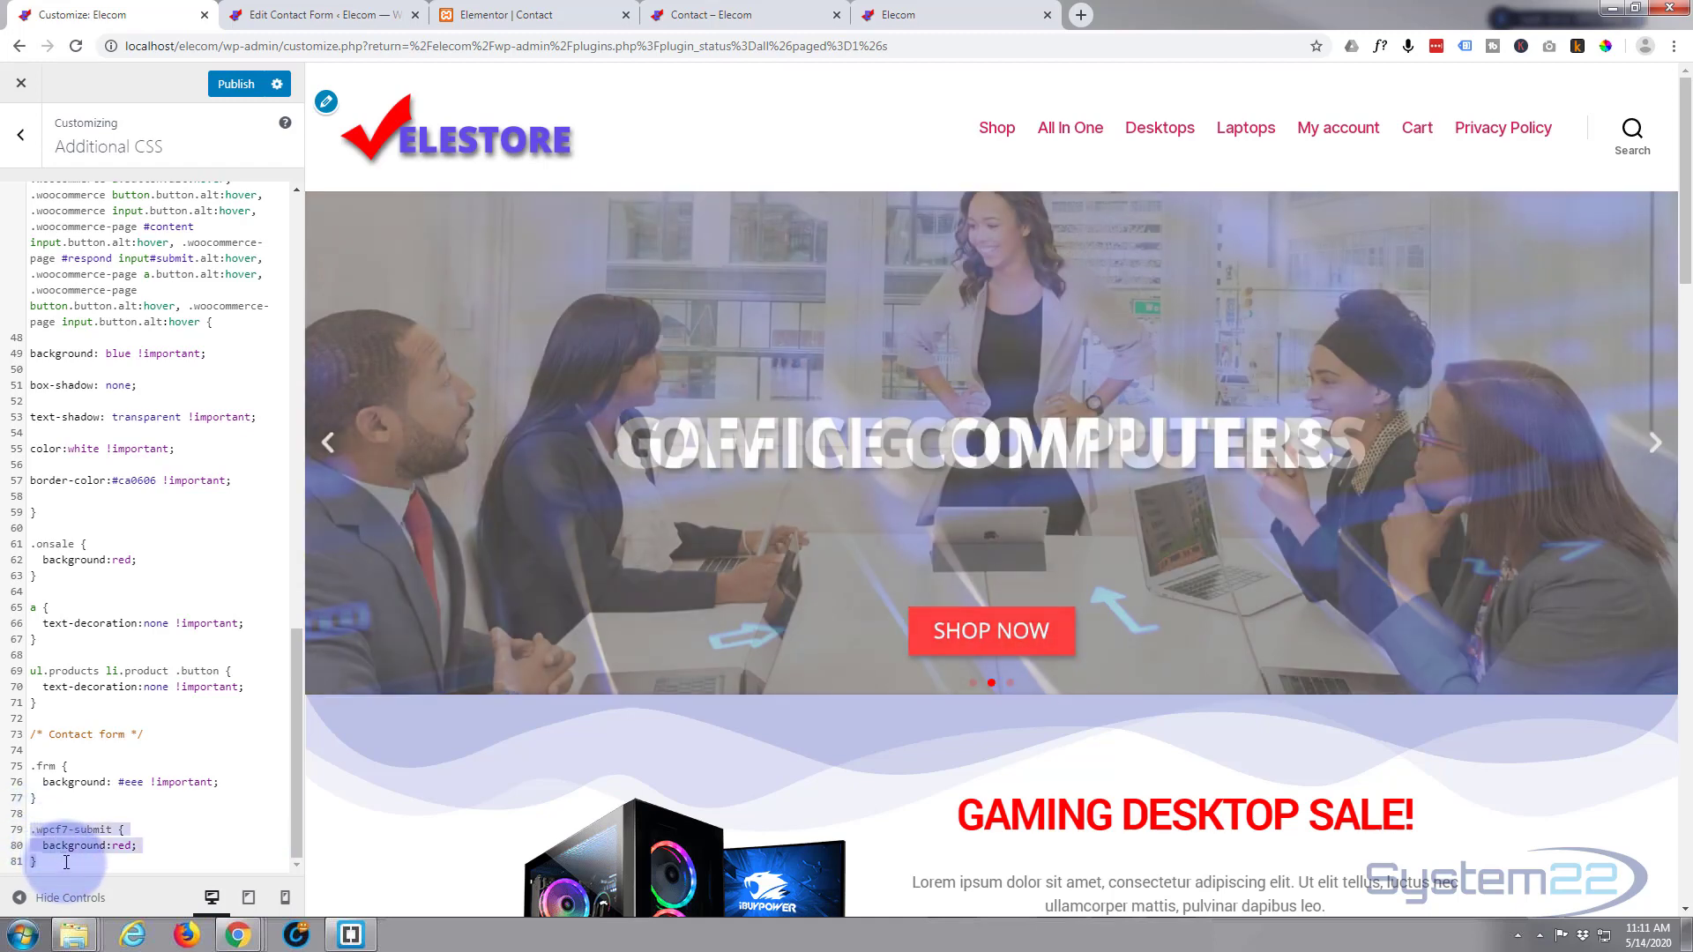
{"action": "left_click", "coordinate": [67, 862]}
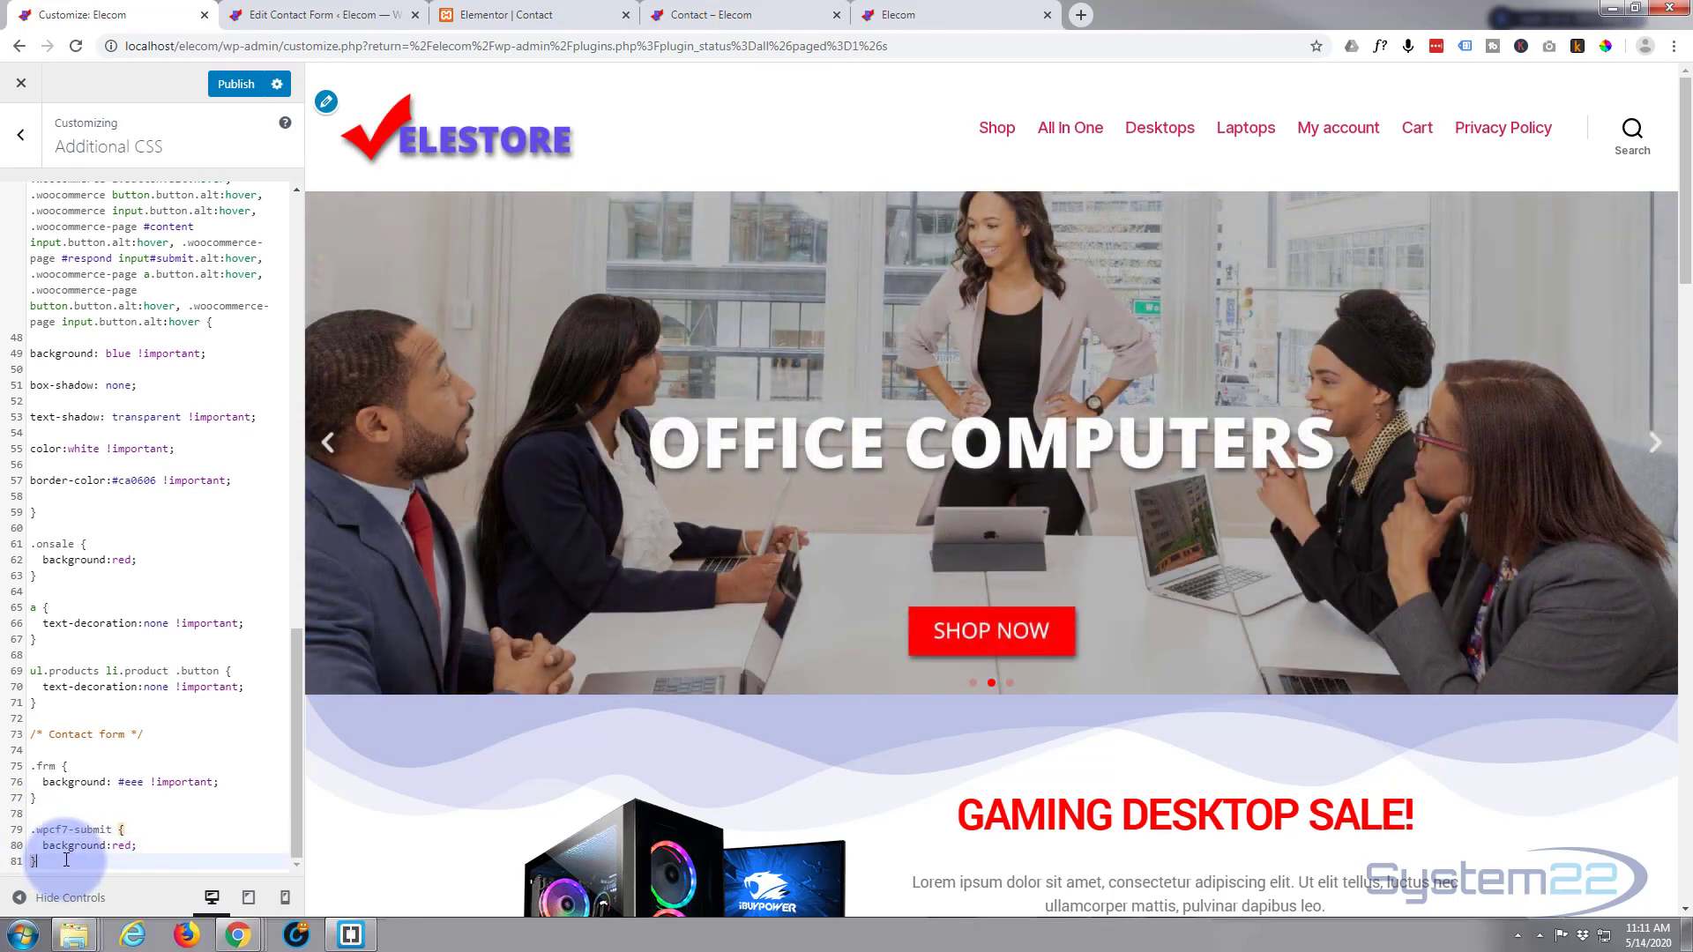
{"action": "key", "text": "Return"}
{"action": "key", "text": "ctrl+v"}
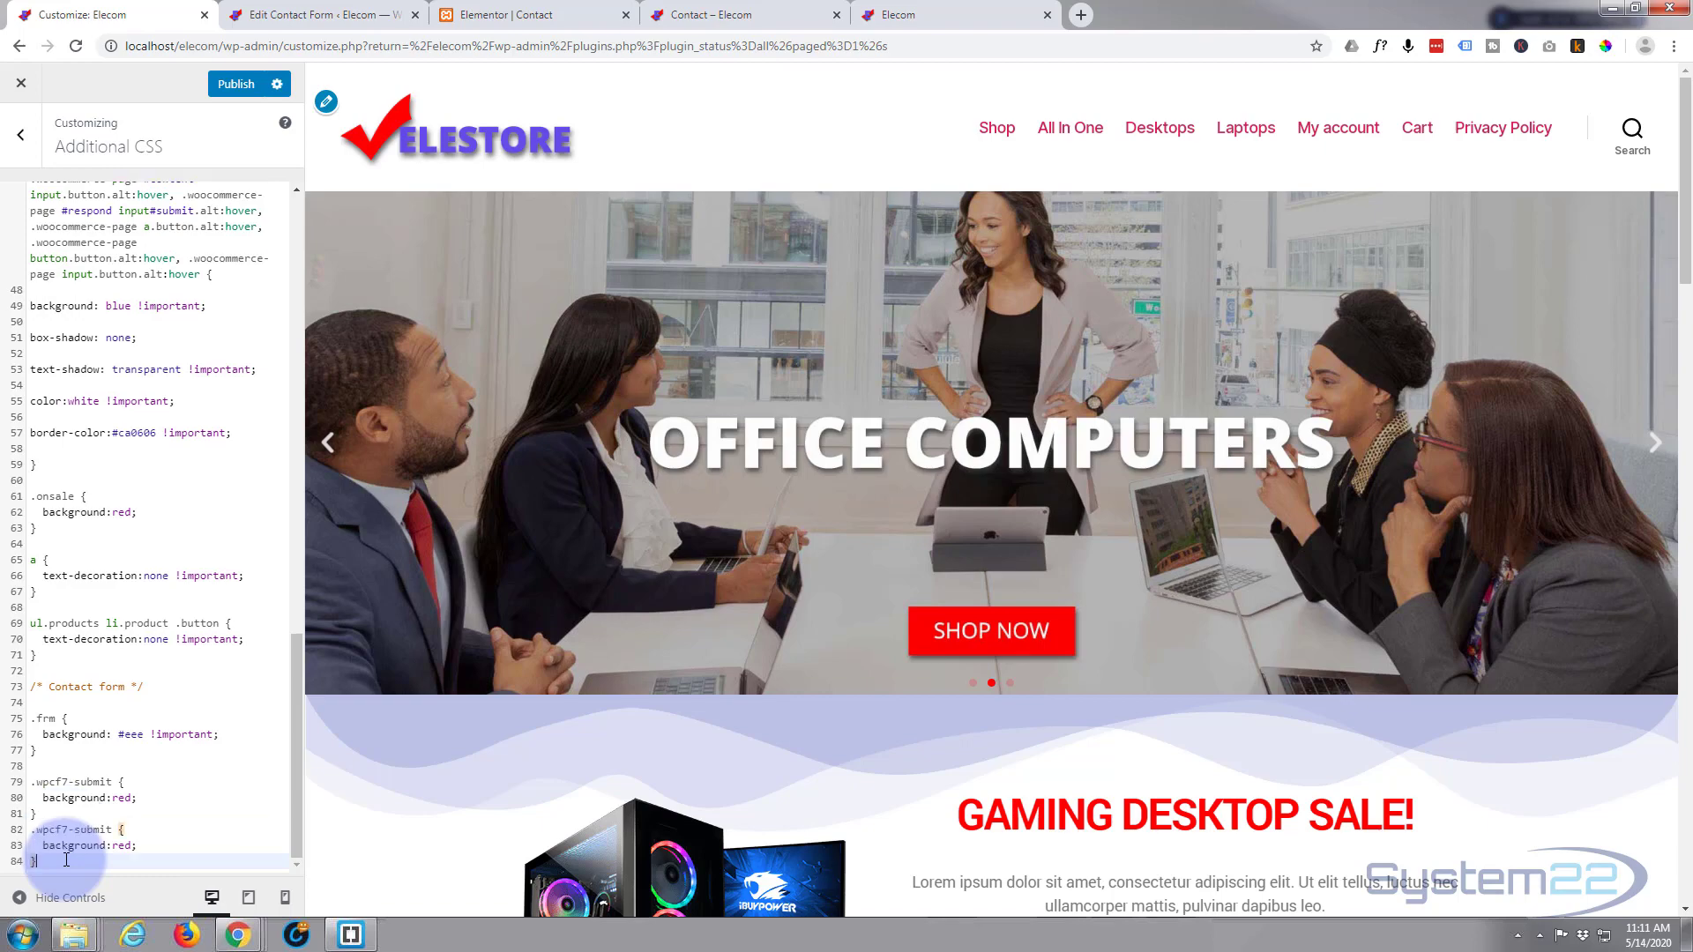
{"action": "left_click", "coordinate": [112, 829]}
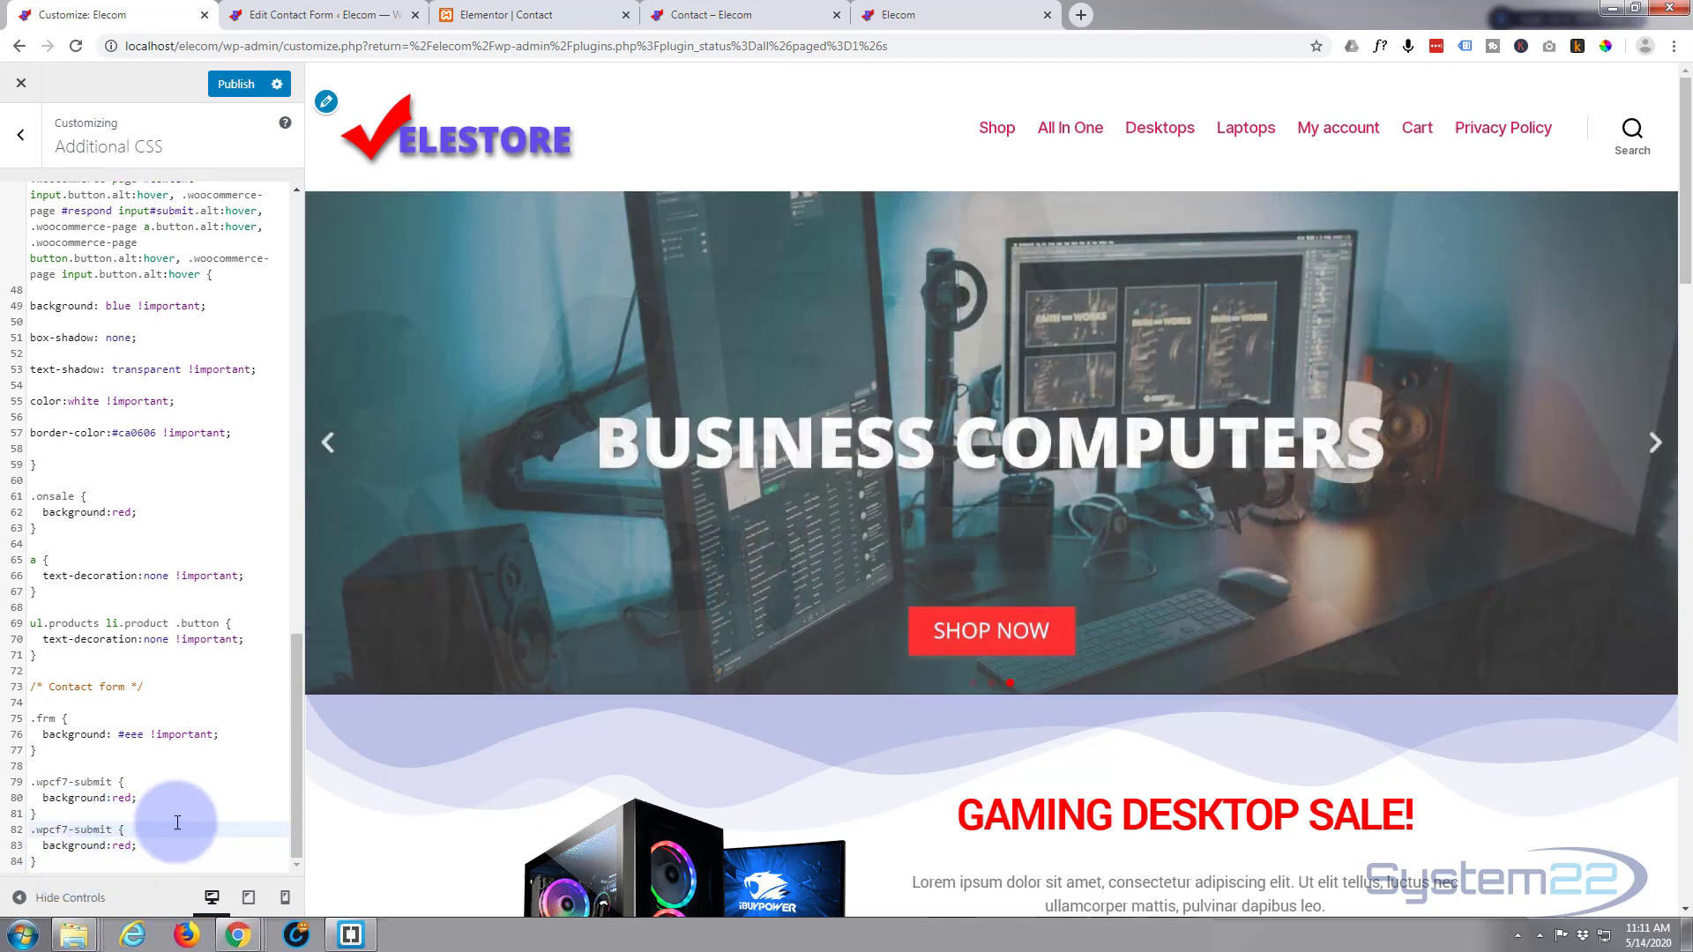
{"action": "type", "text": ":"}
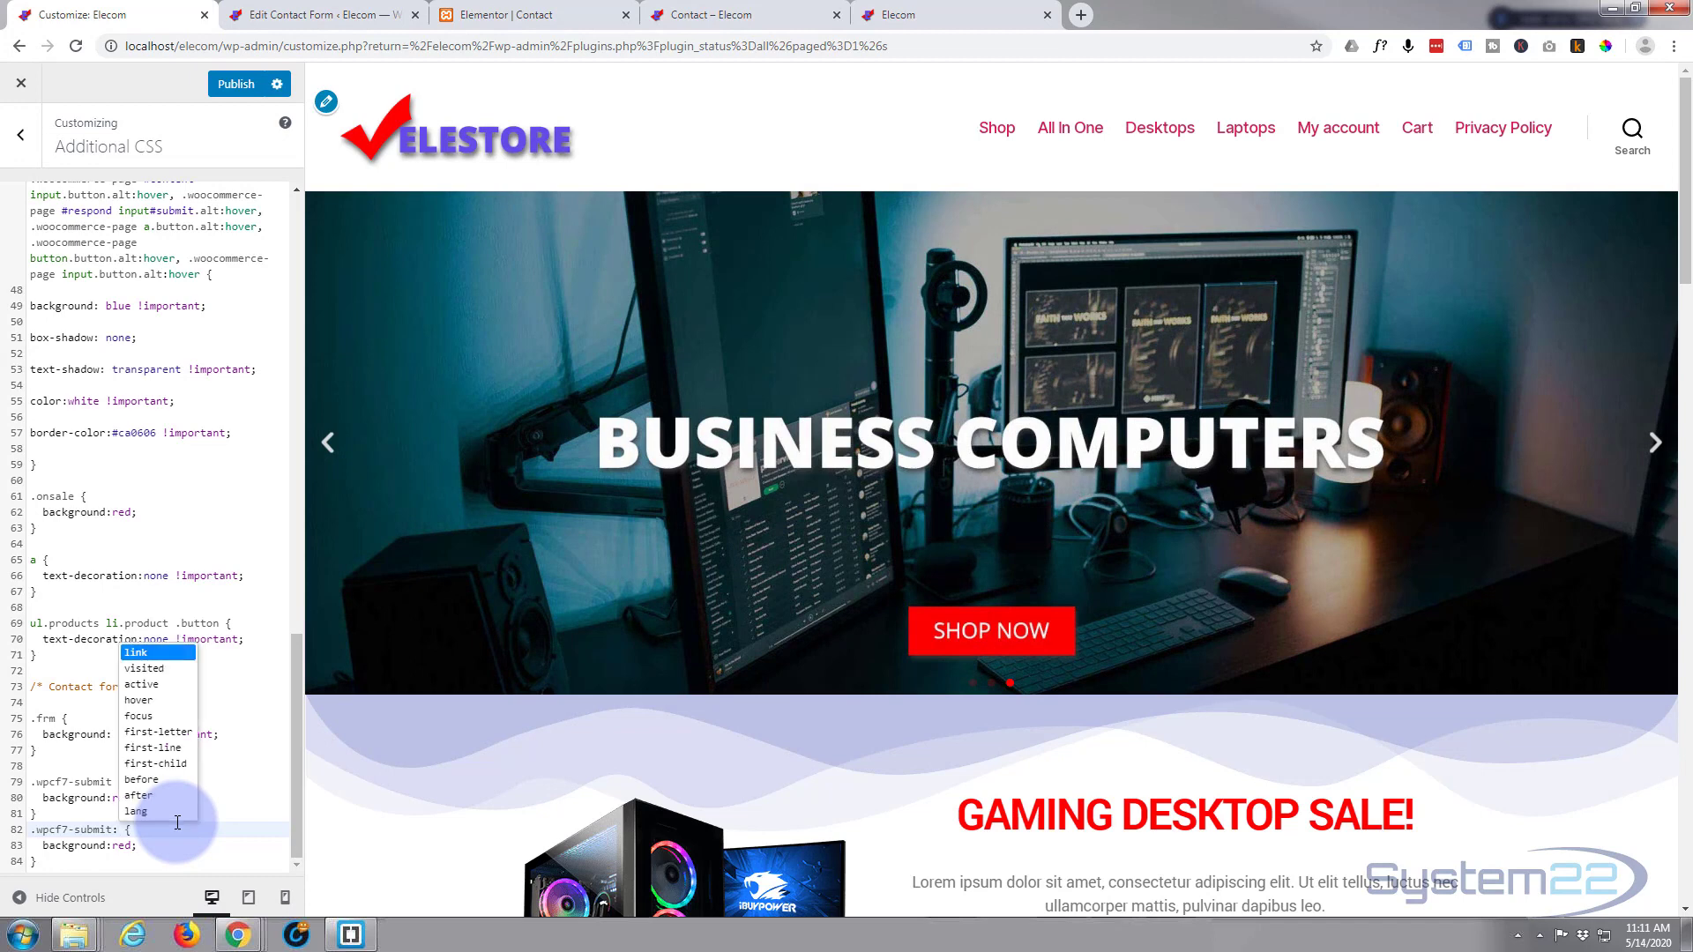
{"action": "type", "text": "hover"}
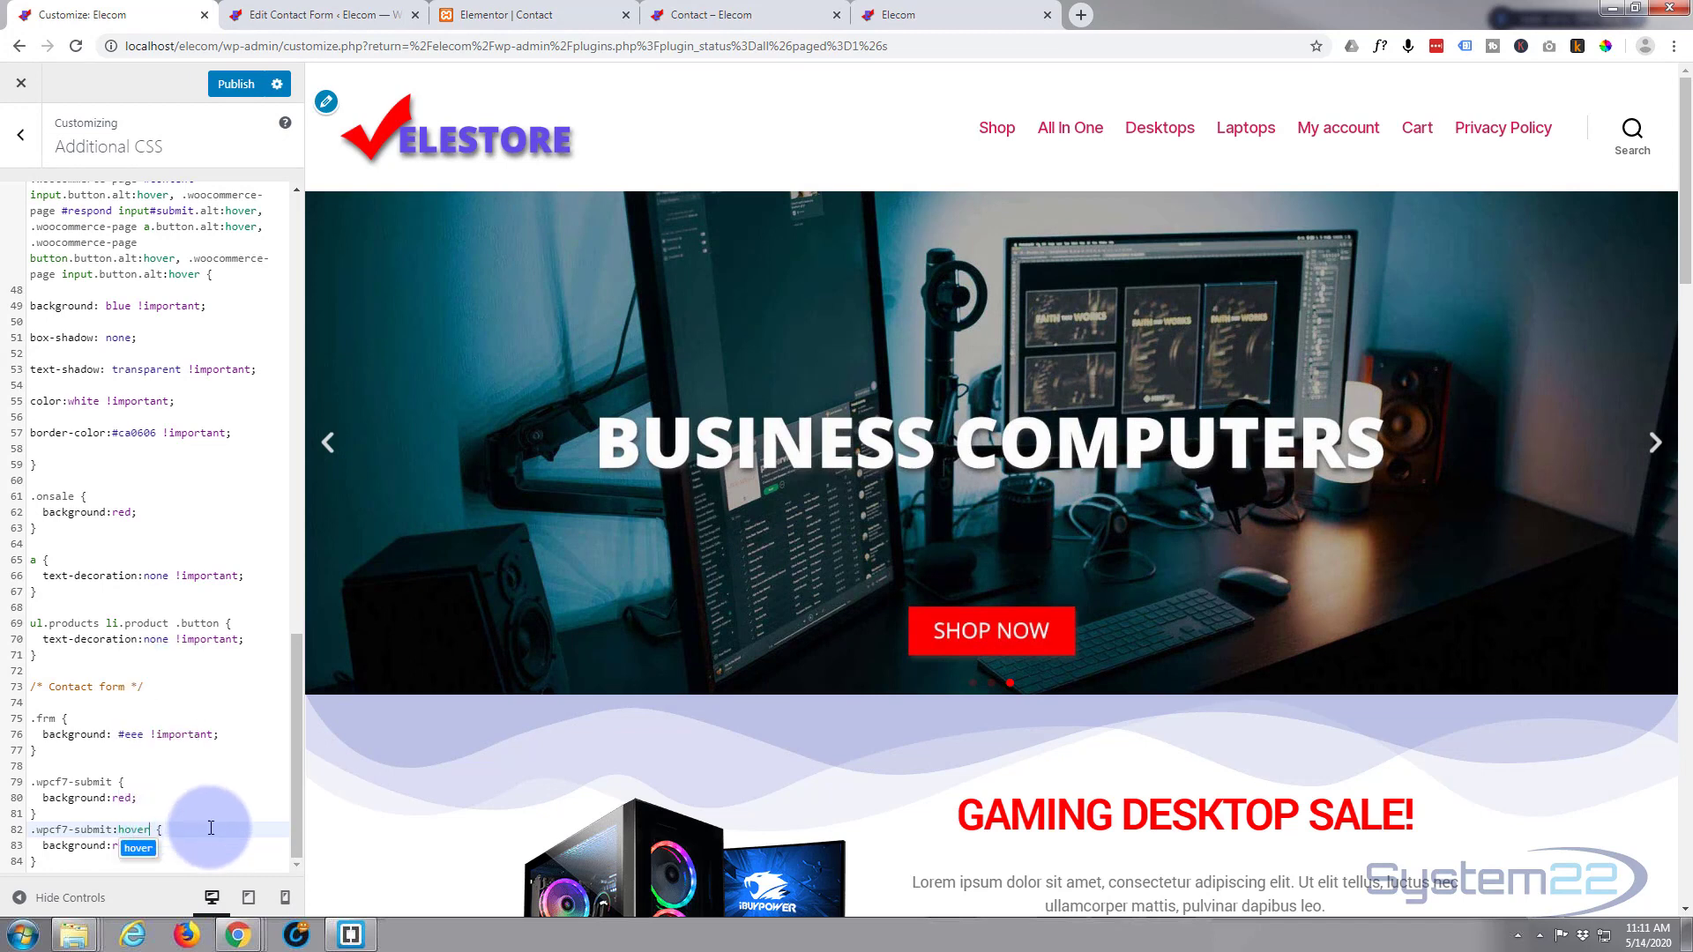
Change the background in the .wpcf7-submit:hover rule to blue and publish the CSS
{"action": "left_click", "coordinate": [104, 861]}
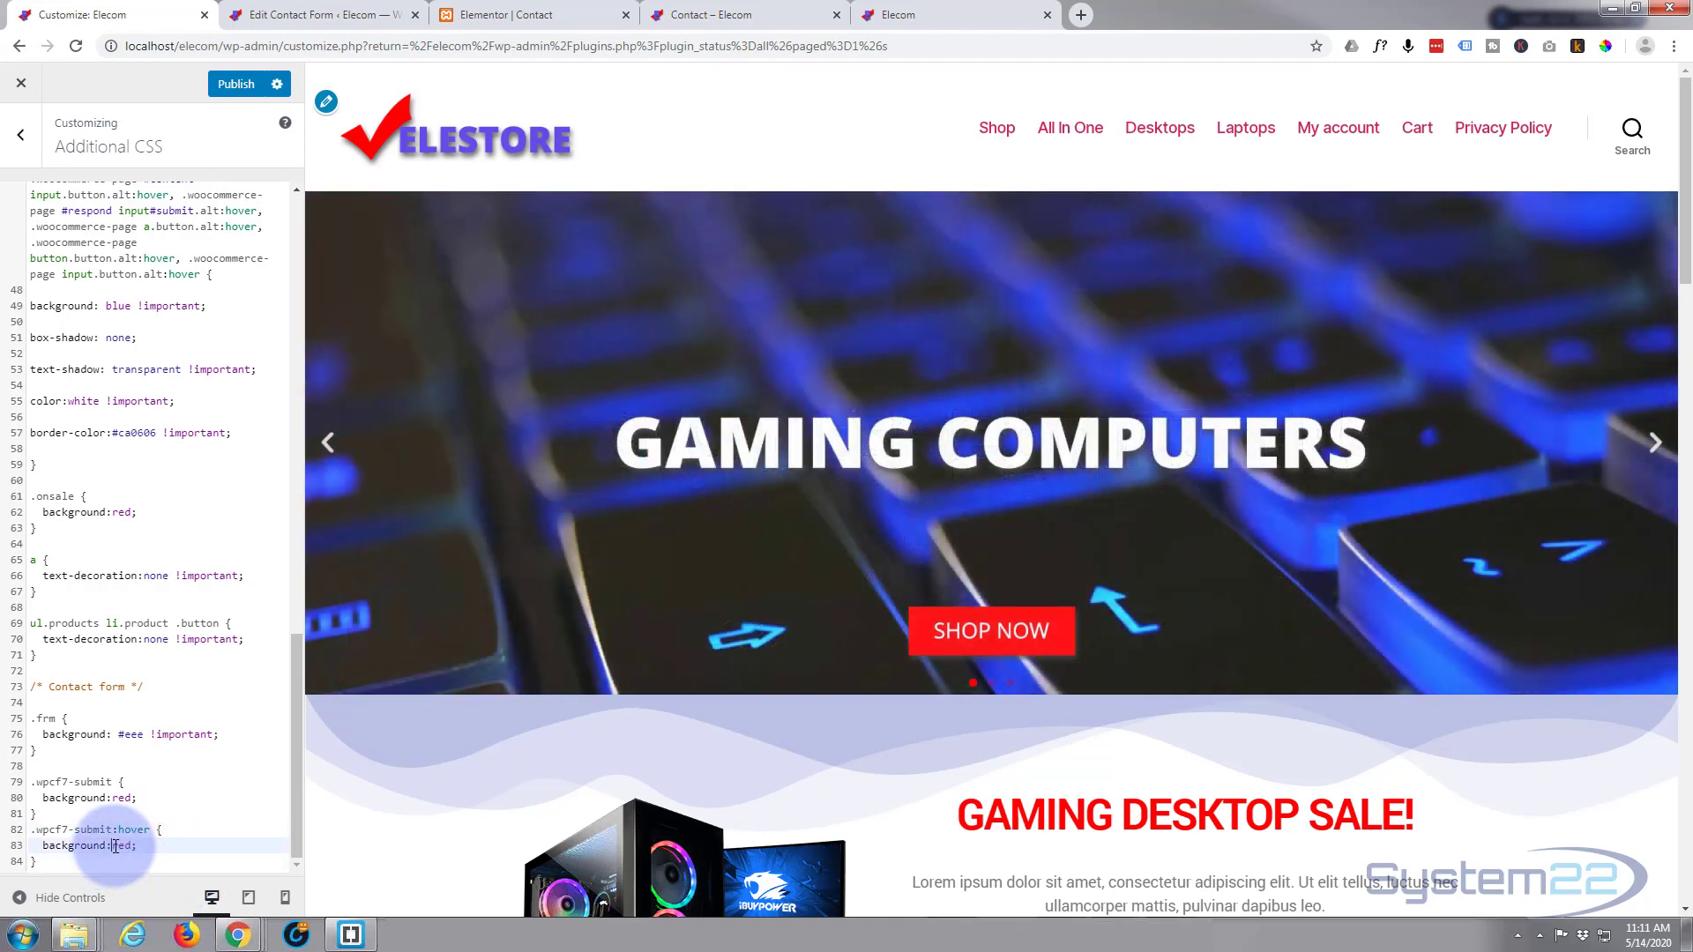
{"action": "double_click", "coordinate": [124, 846]}
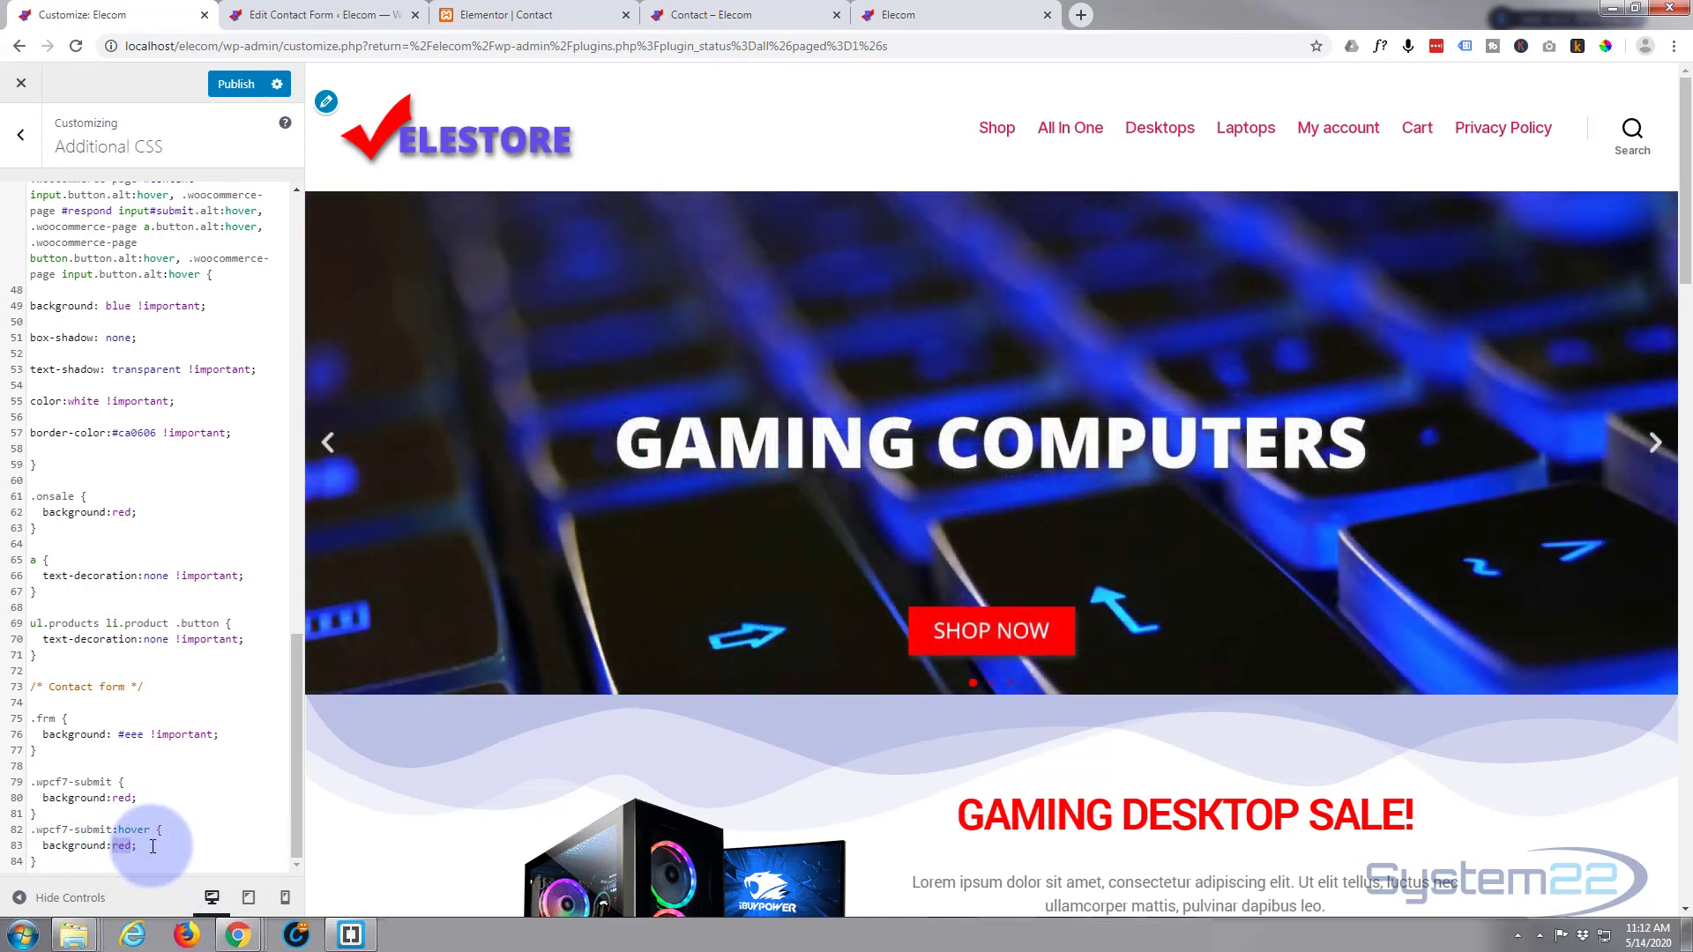
{"action": "type", "text": "blue"}
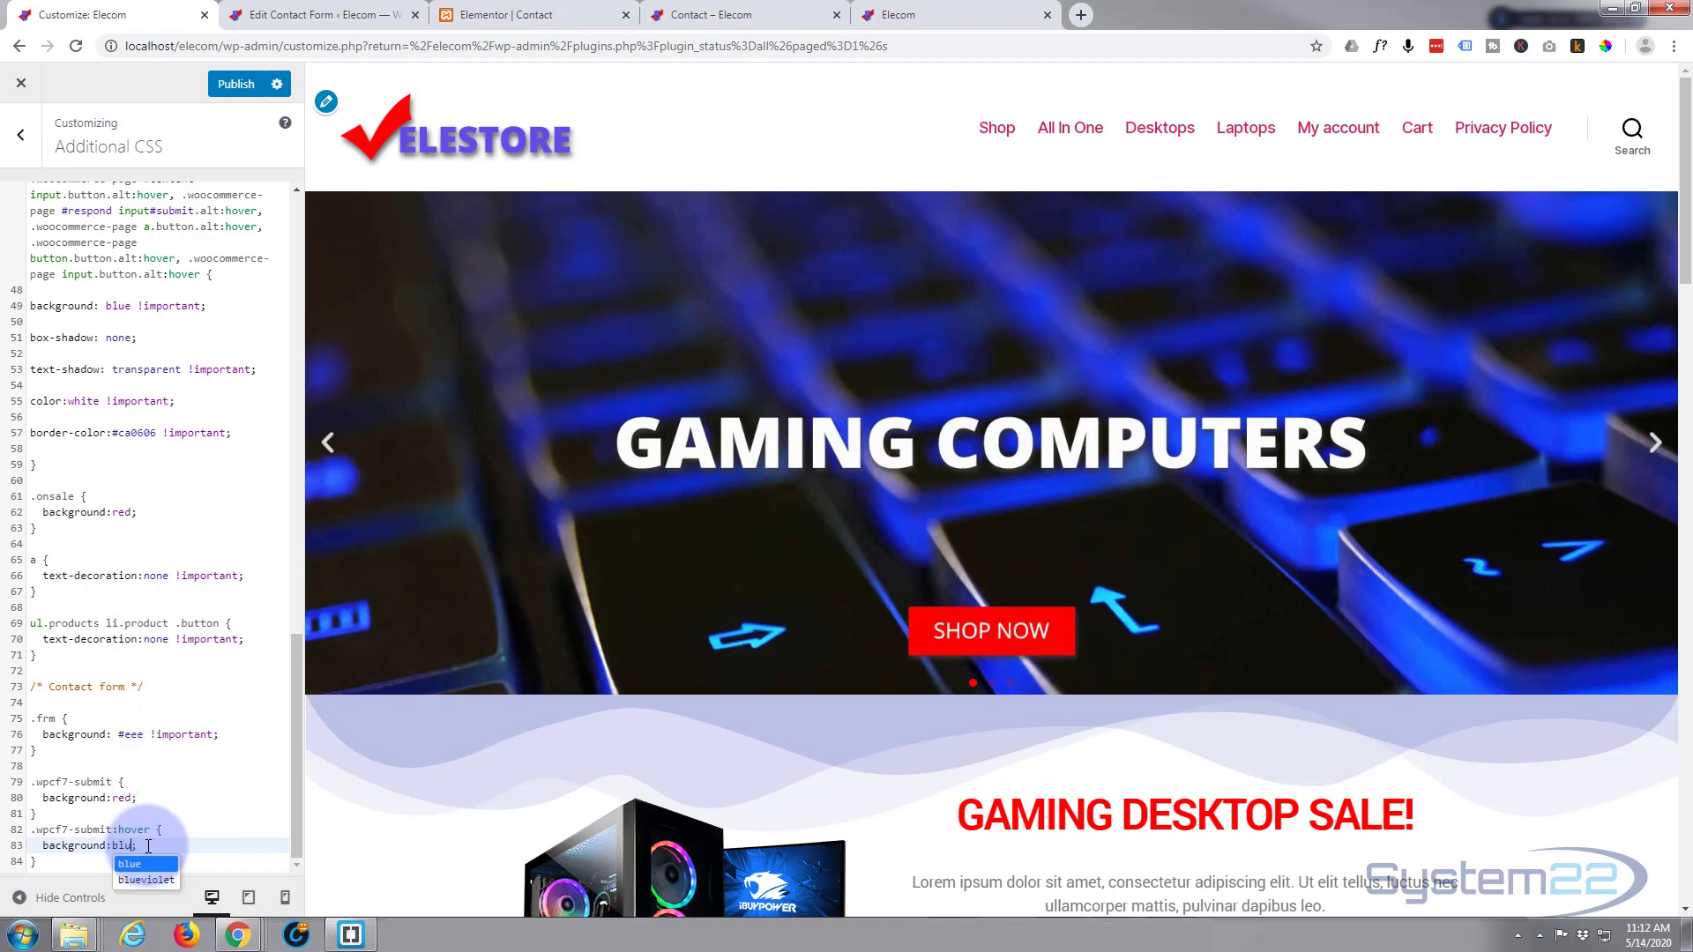
{"action": "left_click", "coordinate": [249, 812]}
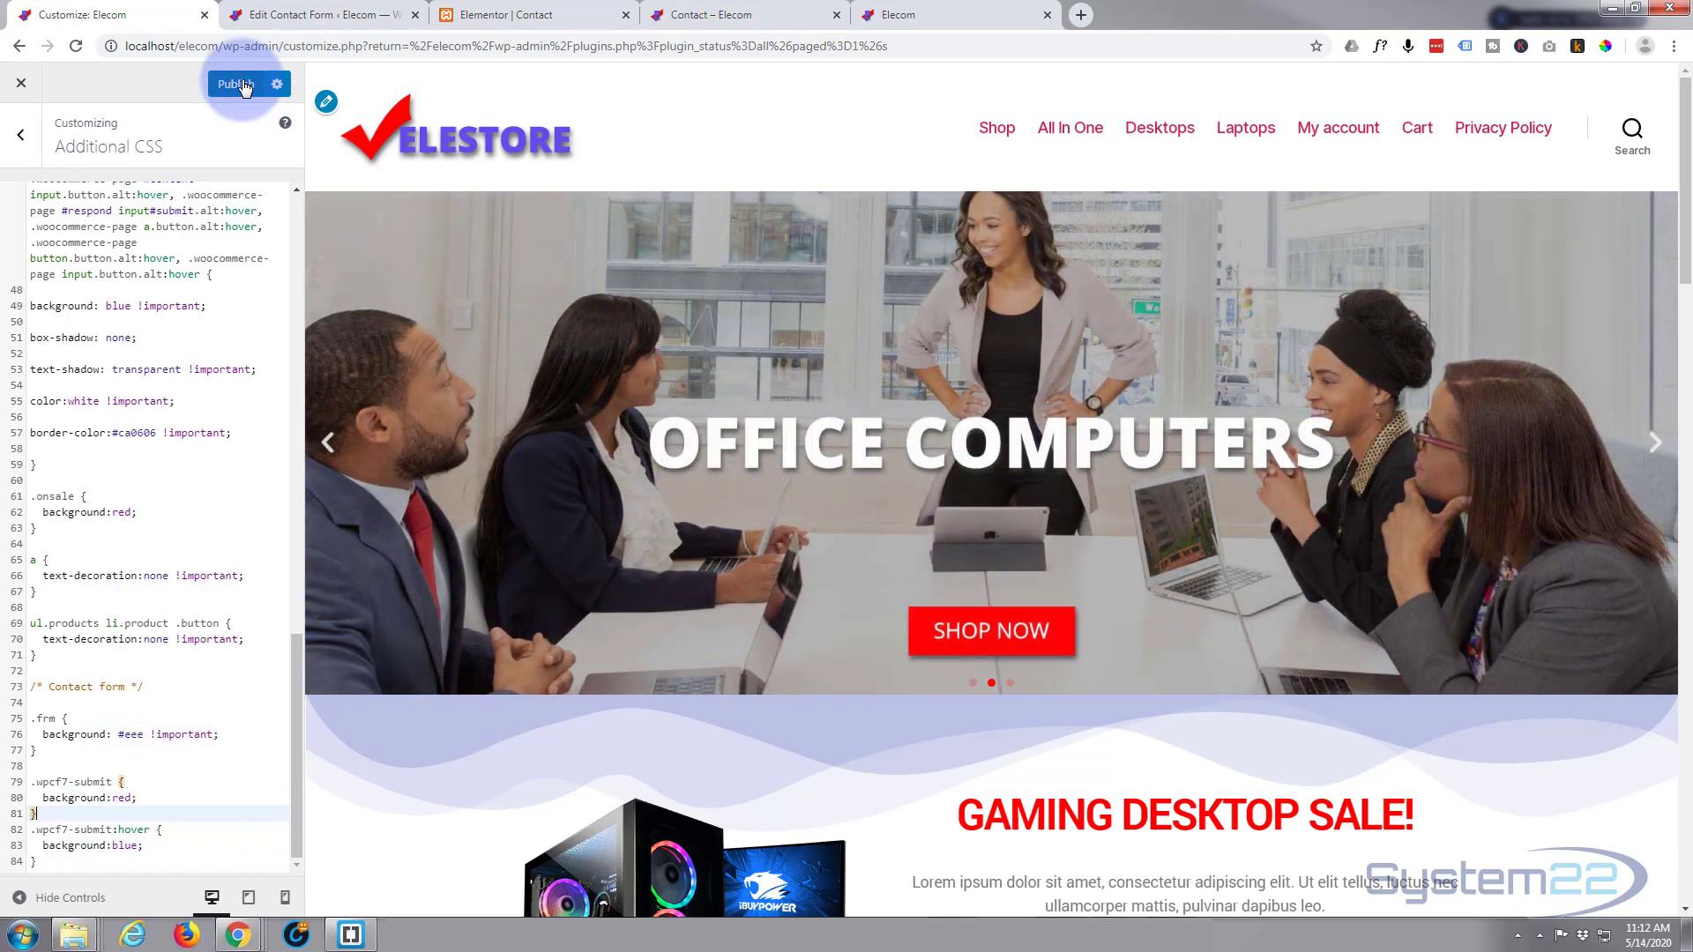
{"action": "left_click", "coordinate": [245, 86]}
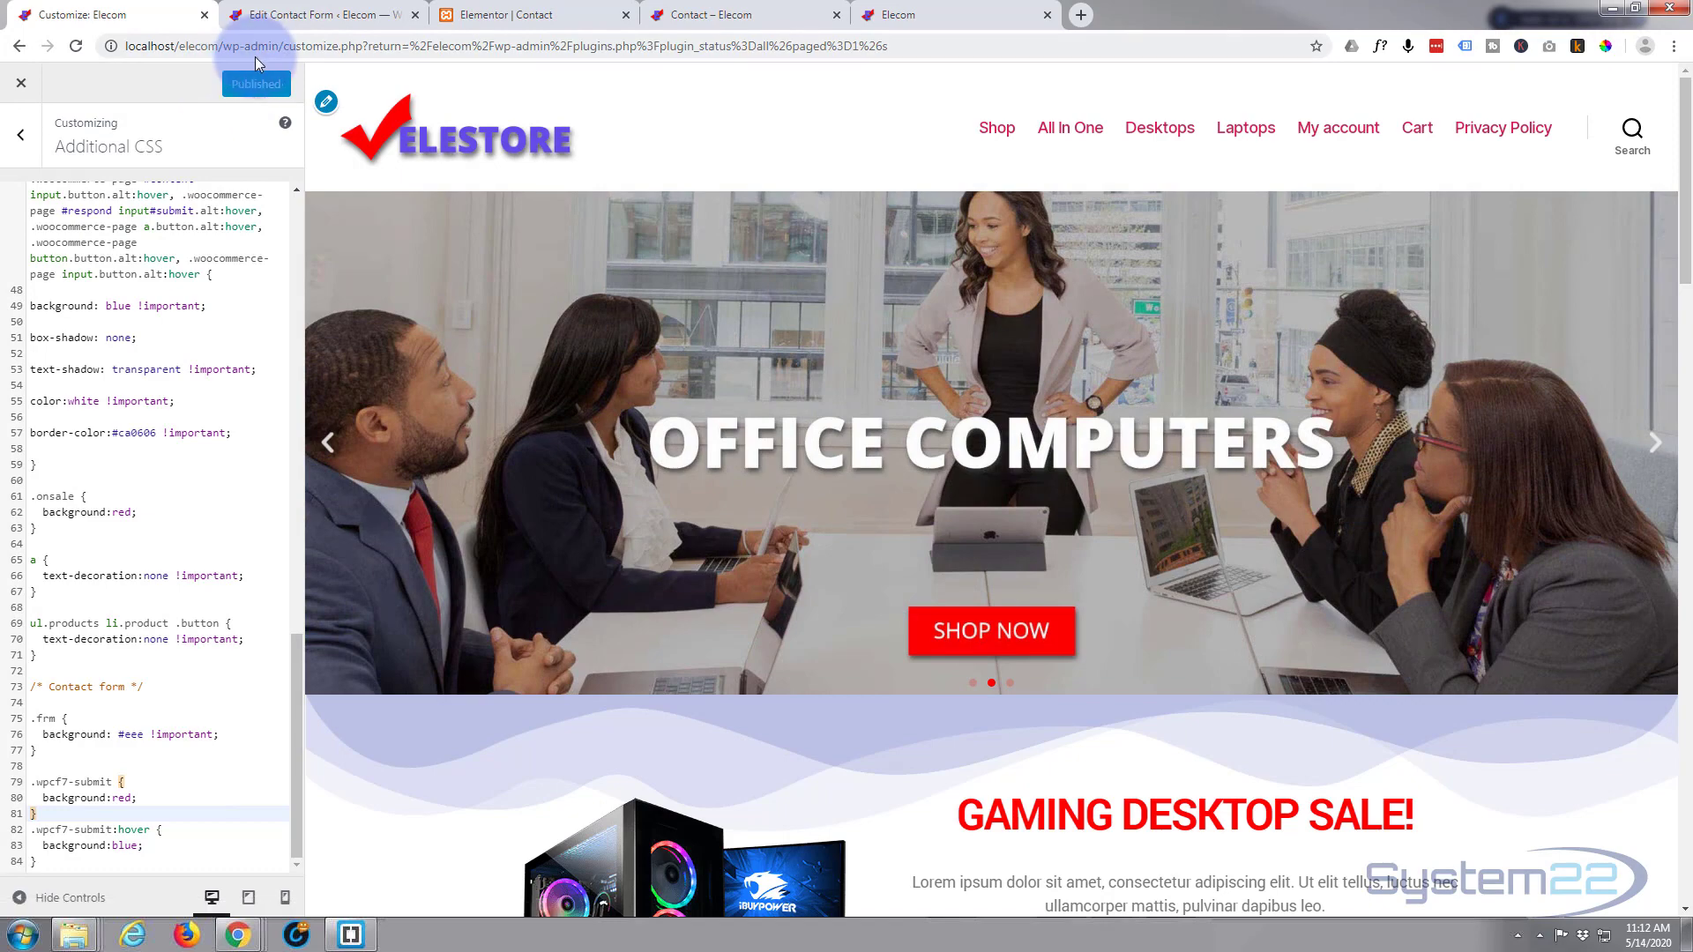
Return to the Contact page, close the developer tools, and reload it to check the Send button's normal and hover colours
{"action": "left_click", "coordinate": [739, 15]}
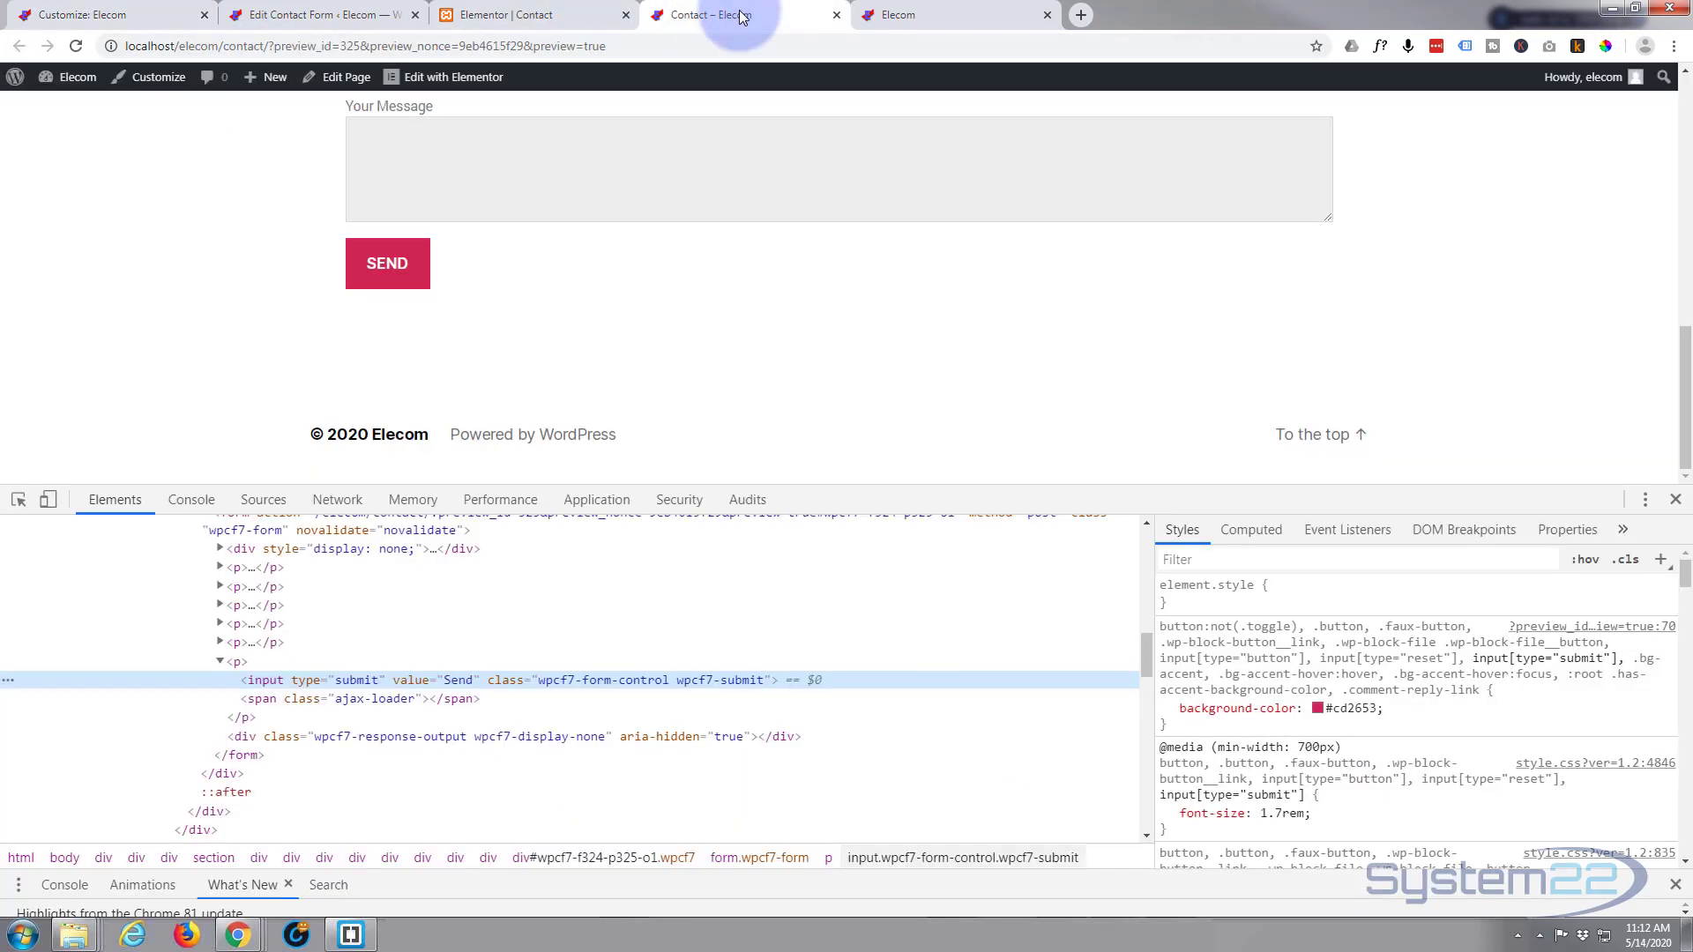
{"action": "left_click", "coordinate": [1675, 499]}
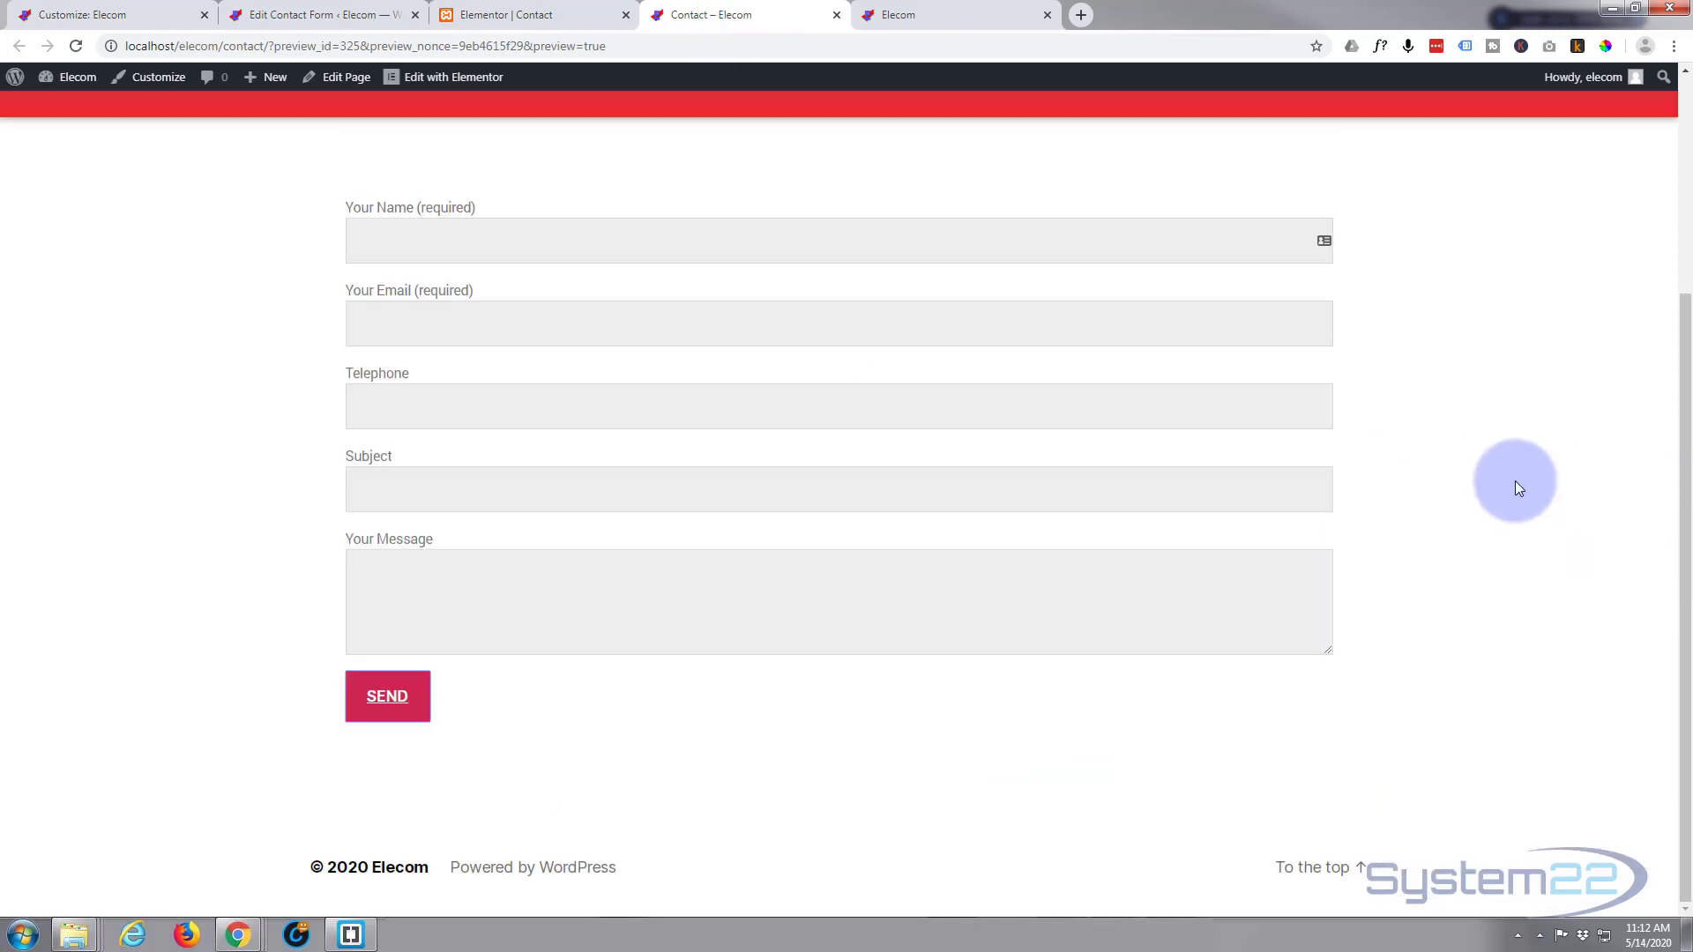
{"action": "left_click", "coordinate": [78, 45]}
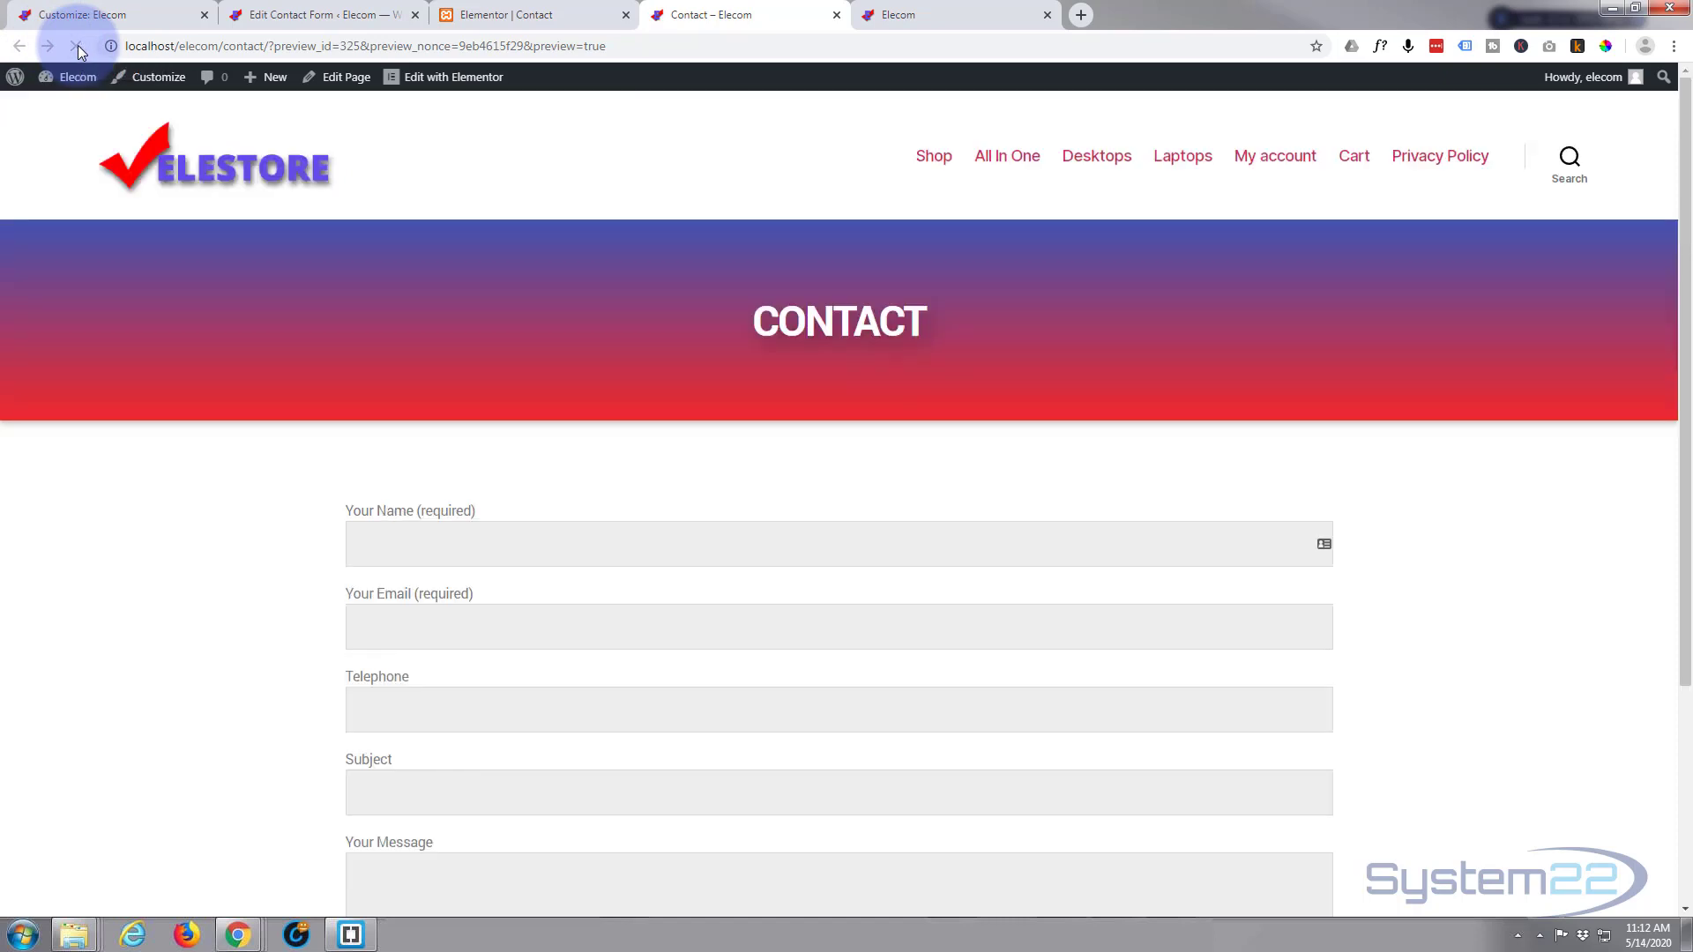
{"action": "scroll", "coordinate": [97, 589], "scroll_direction": "down", "scroll_amount": 3}
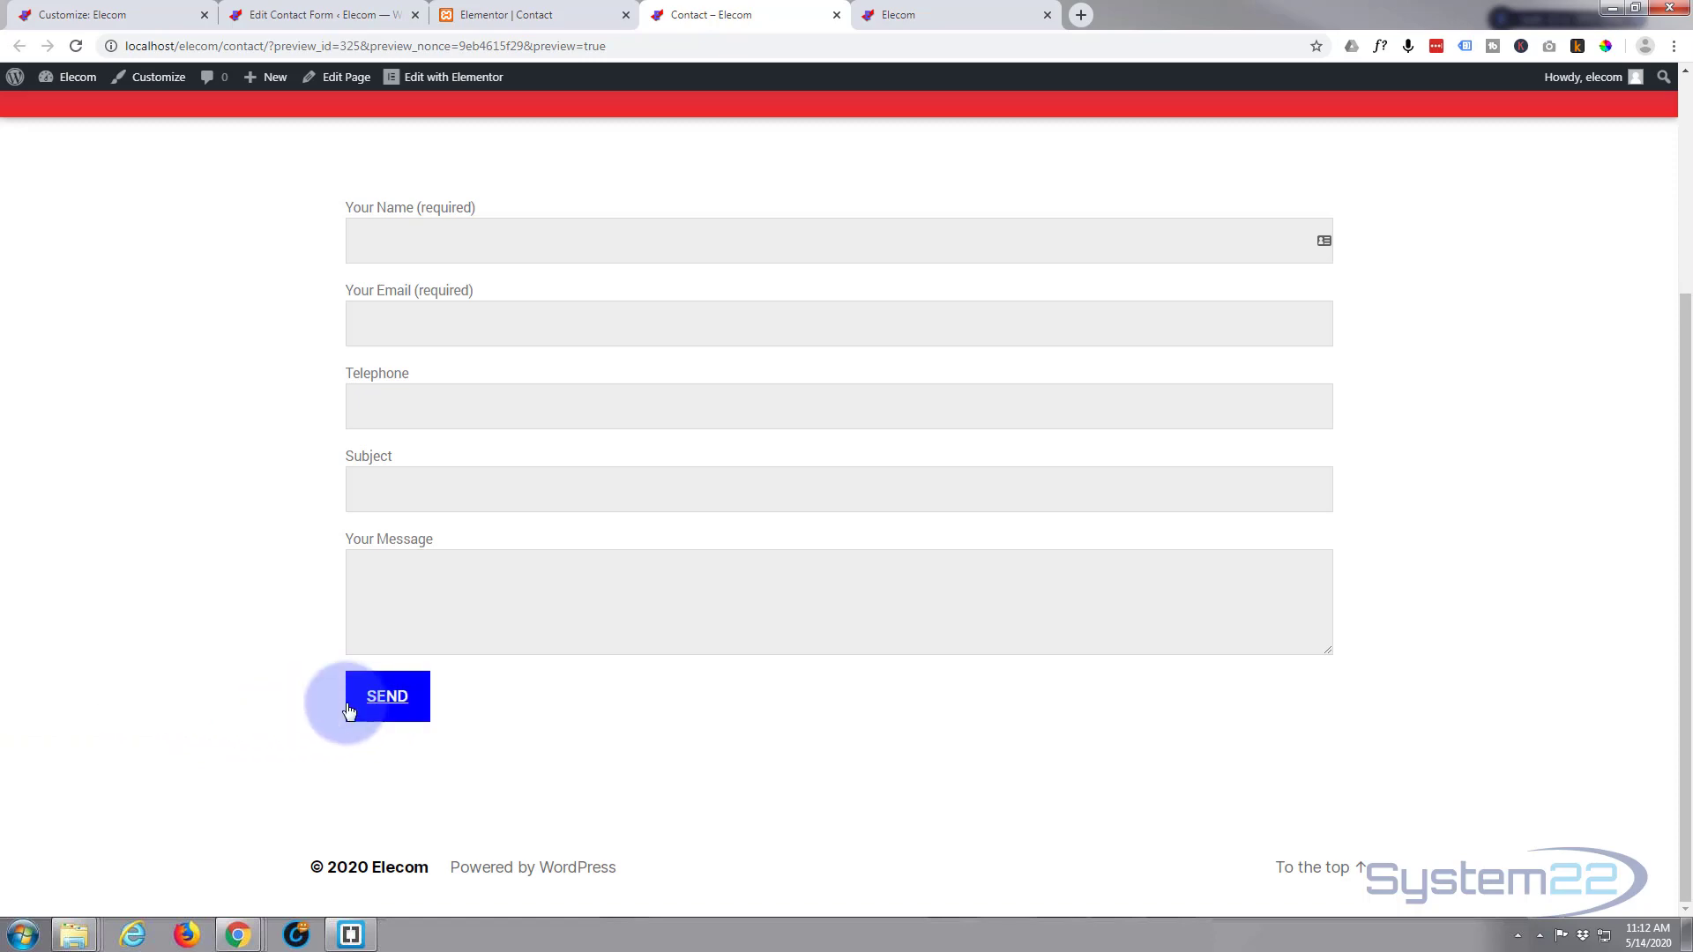
Back in Additional CSS, copy !important from the .frm rule into the background:red declaration of the .wpcf7-submit rule
{"action": "left_click", "coordinate": [104, 15]}
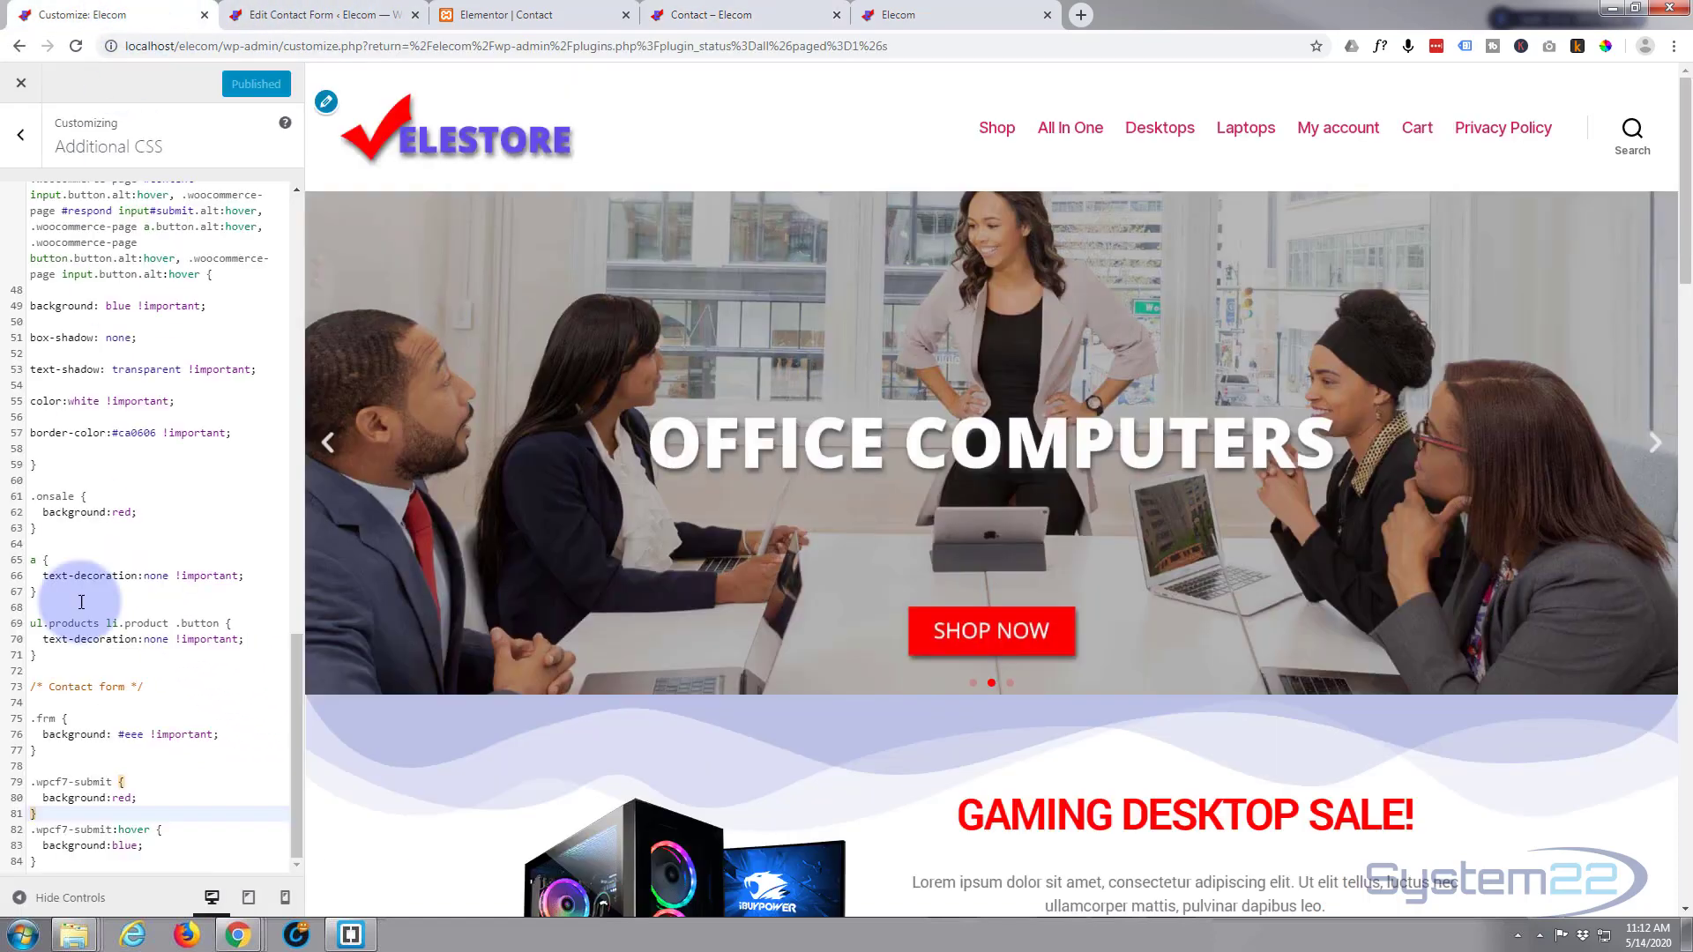
{"action": "left_click_drag", "start_coordinate": [144, 736], "coordinate": [212, 736]}
{"action": "key", "text": "ctrl+c"}
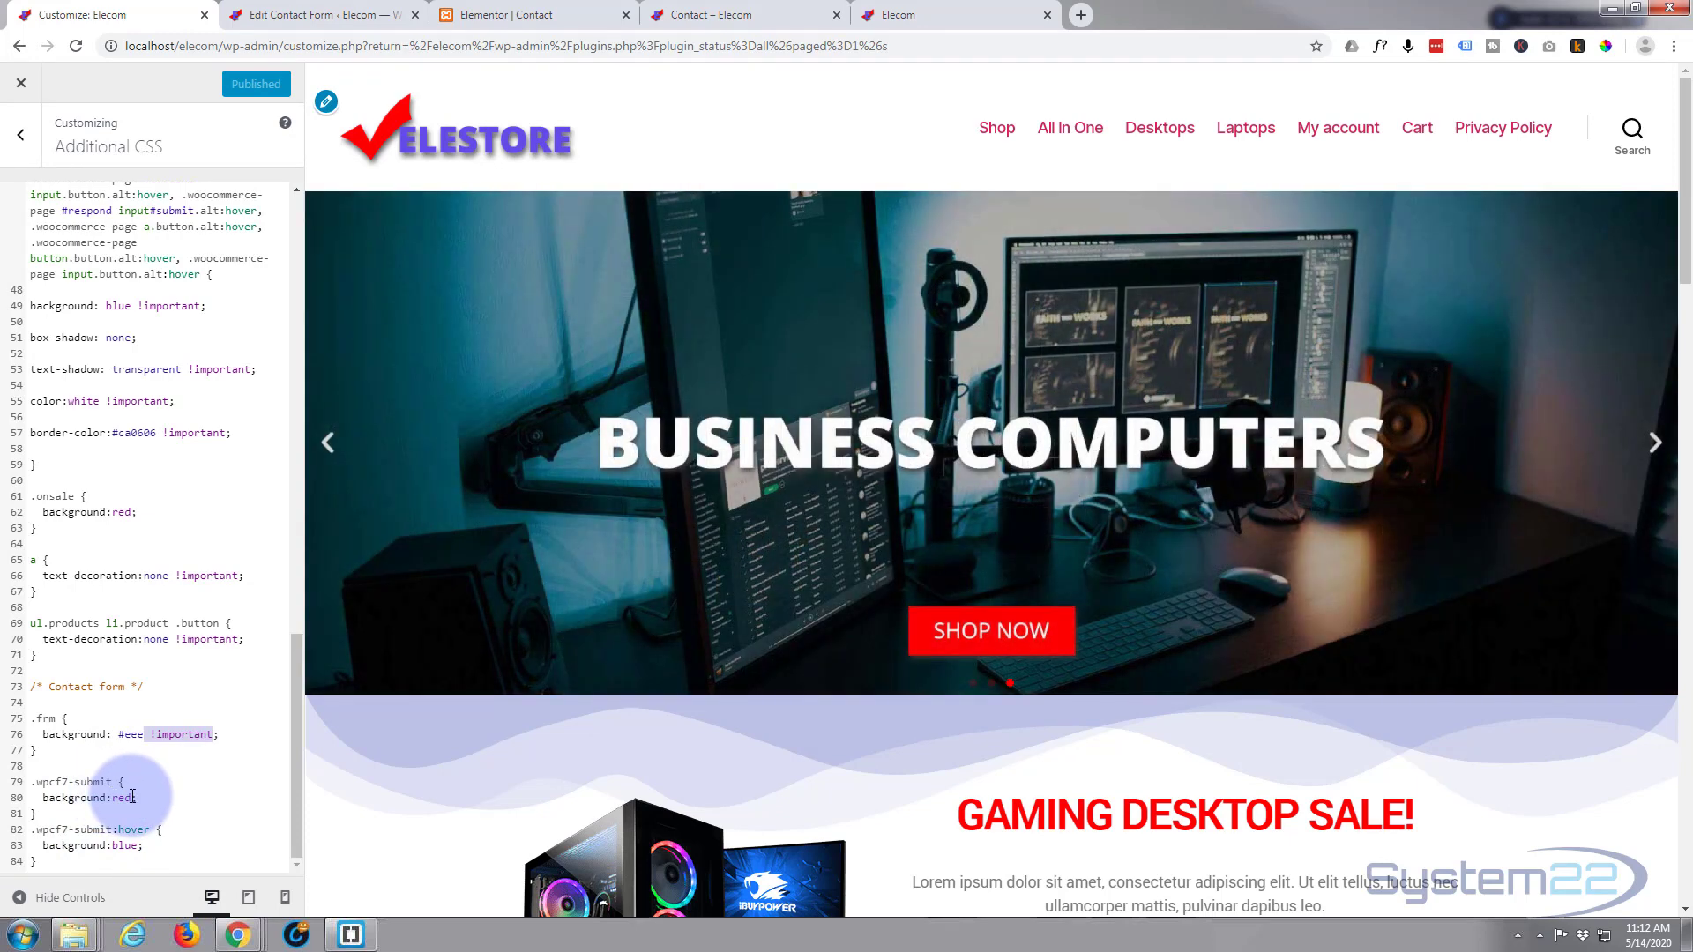
{"action": "left_click", "coordinate": [133, 799]}
{"action": "key", "text": "ctrl+v"}
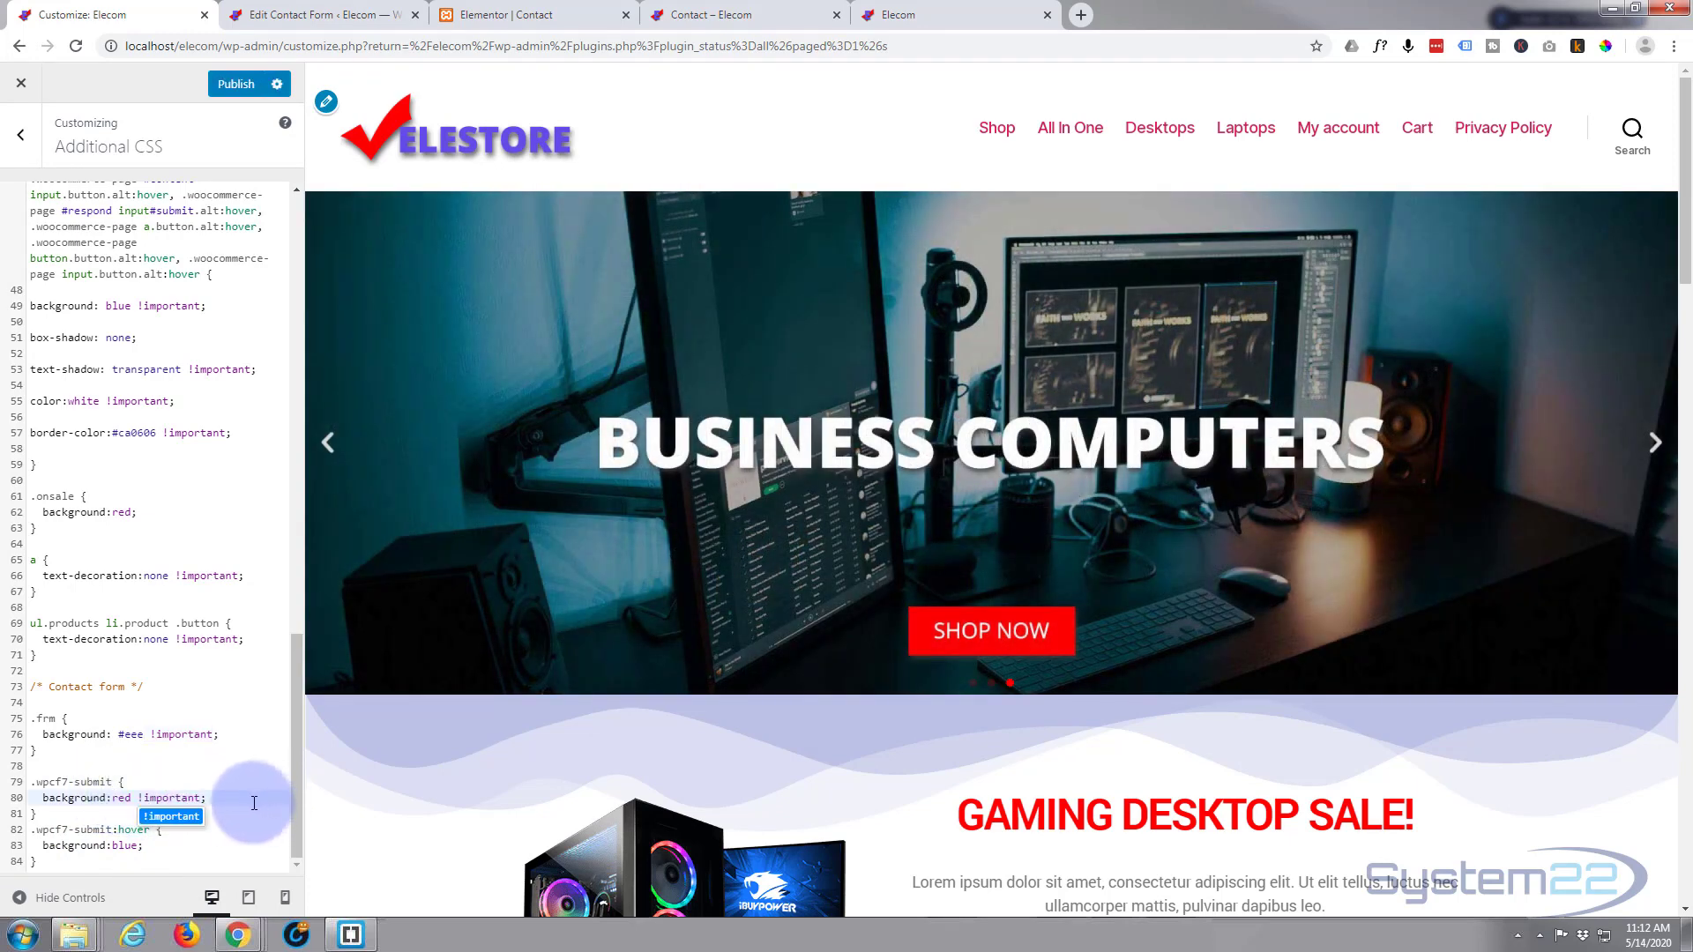
Add transition:1s; to the .wpcf7-submit rule, publish it, and check the Send button on the reloaded Contact page
{"action": "left_click", "coordinate": [213, 799]}
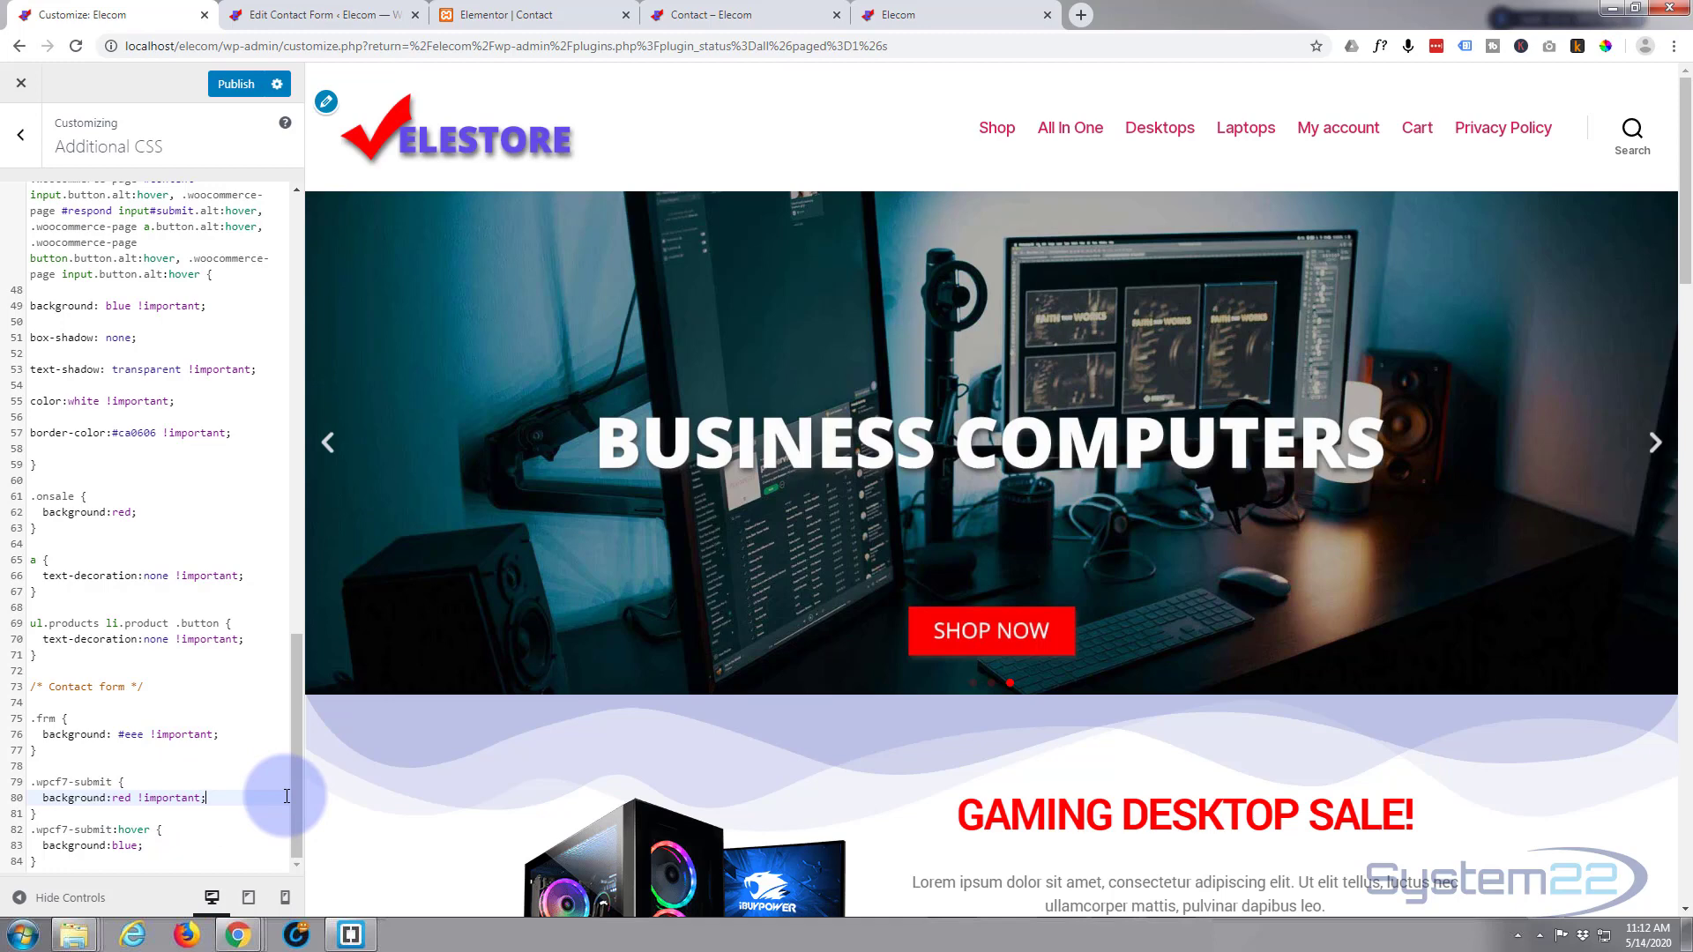
{"action": "key", "text": "Return"}
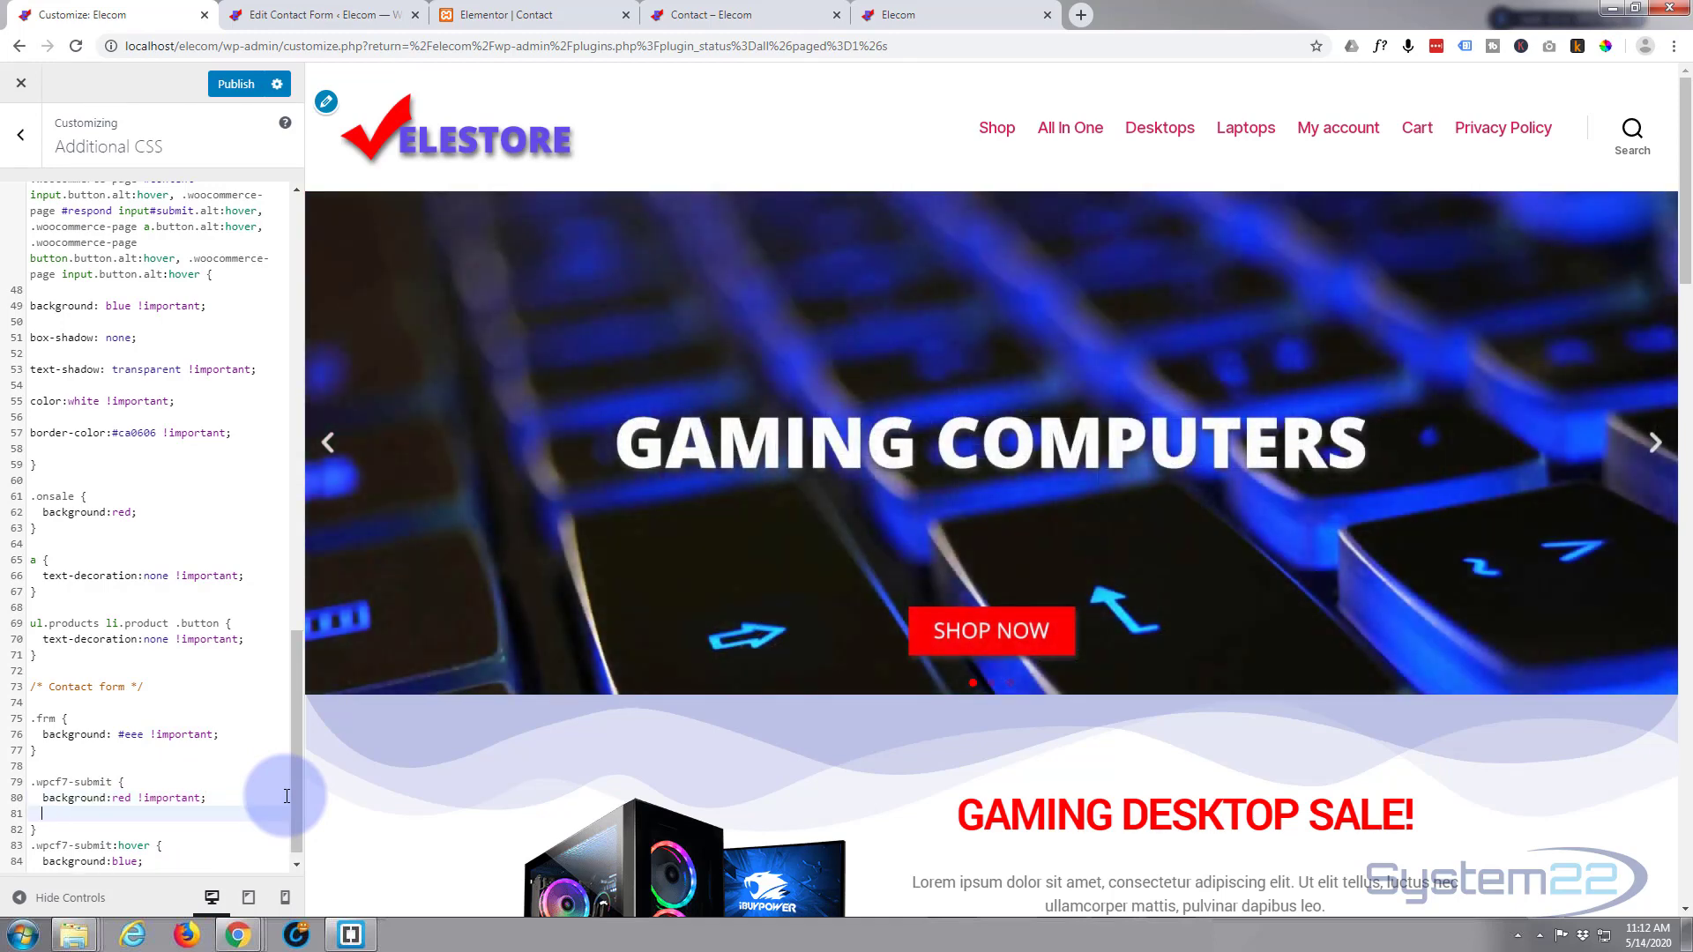
{"action": "type", "text": "tra"}
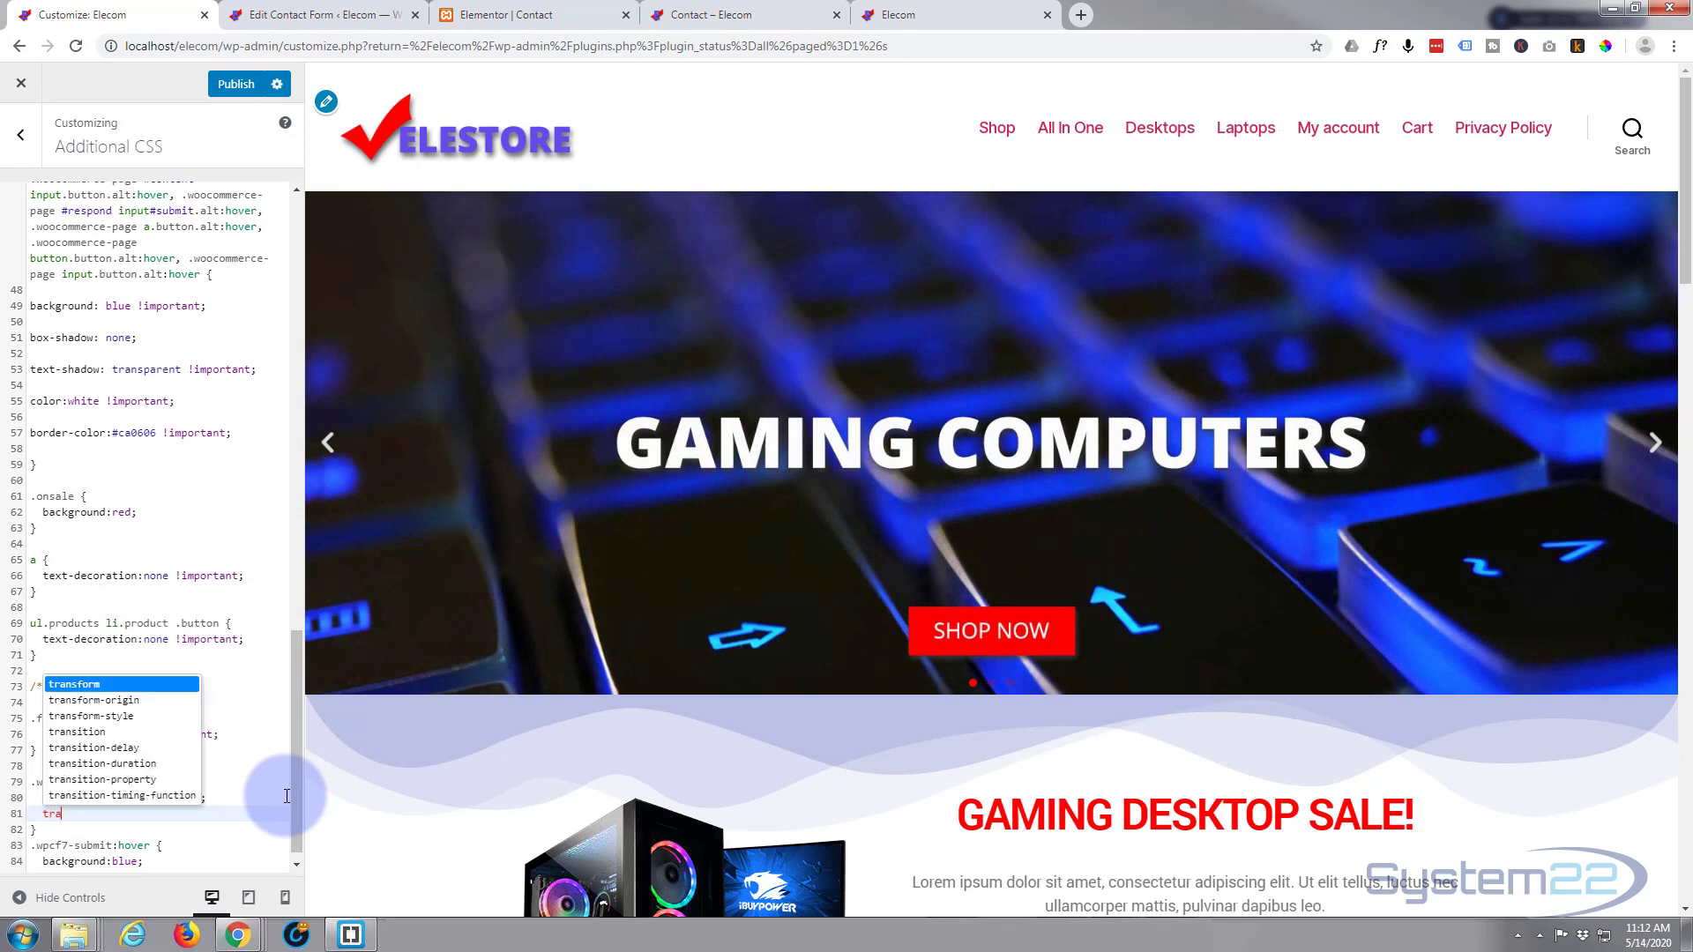
{"action": "type", "text": "nsition"}
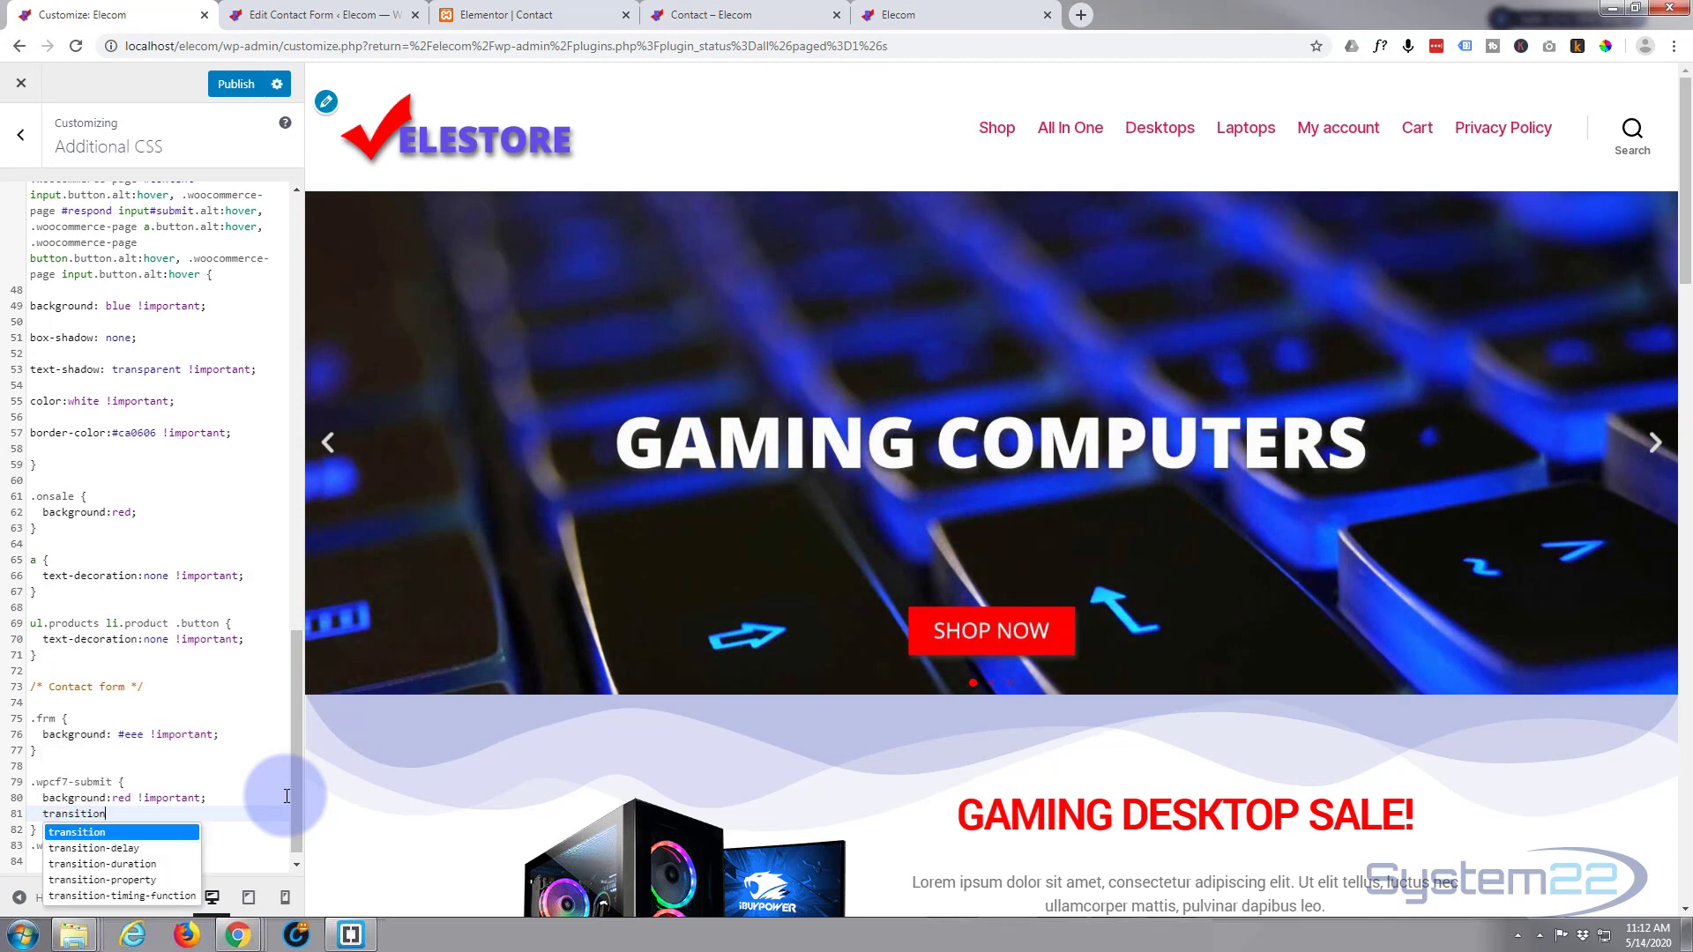
{"action": "type", "text": ":1"}
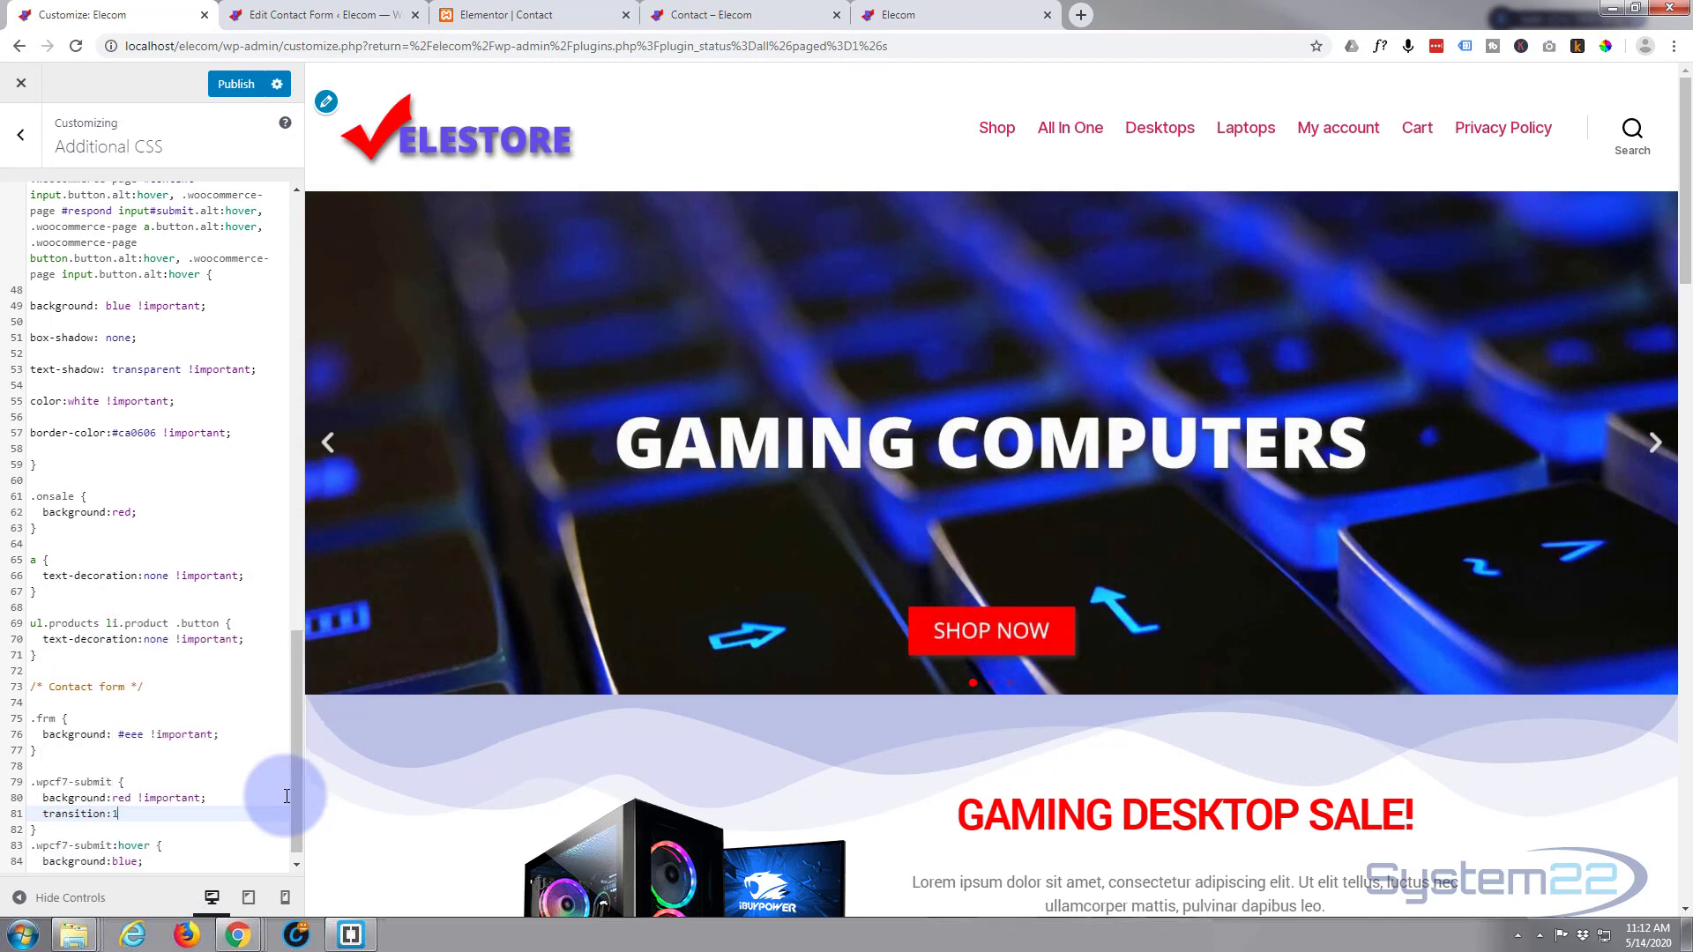
{"action": "type", "text": "s"}
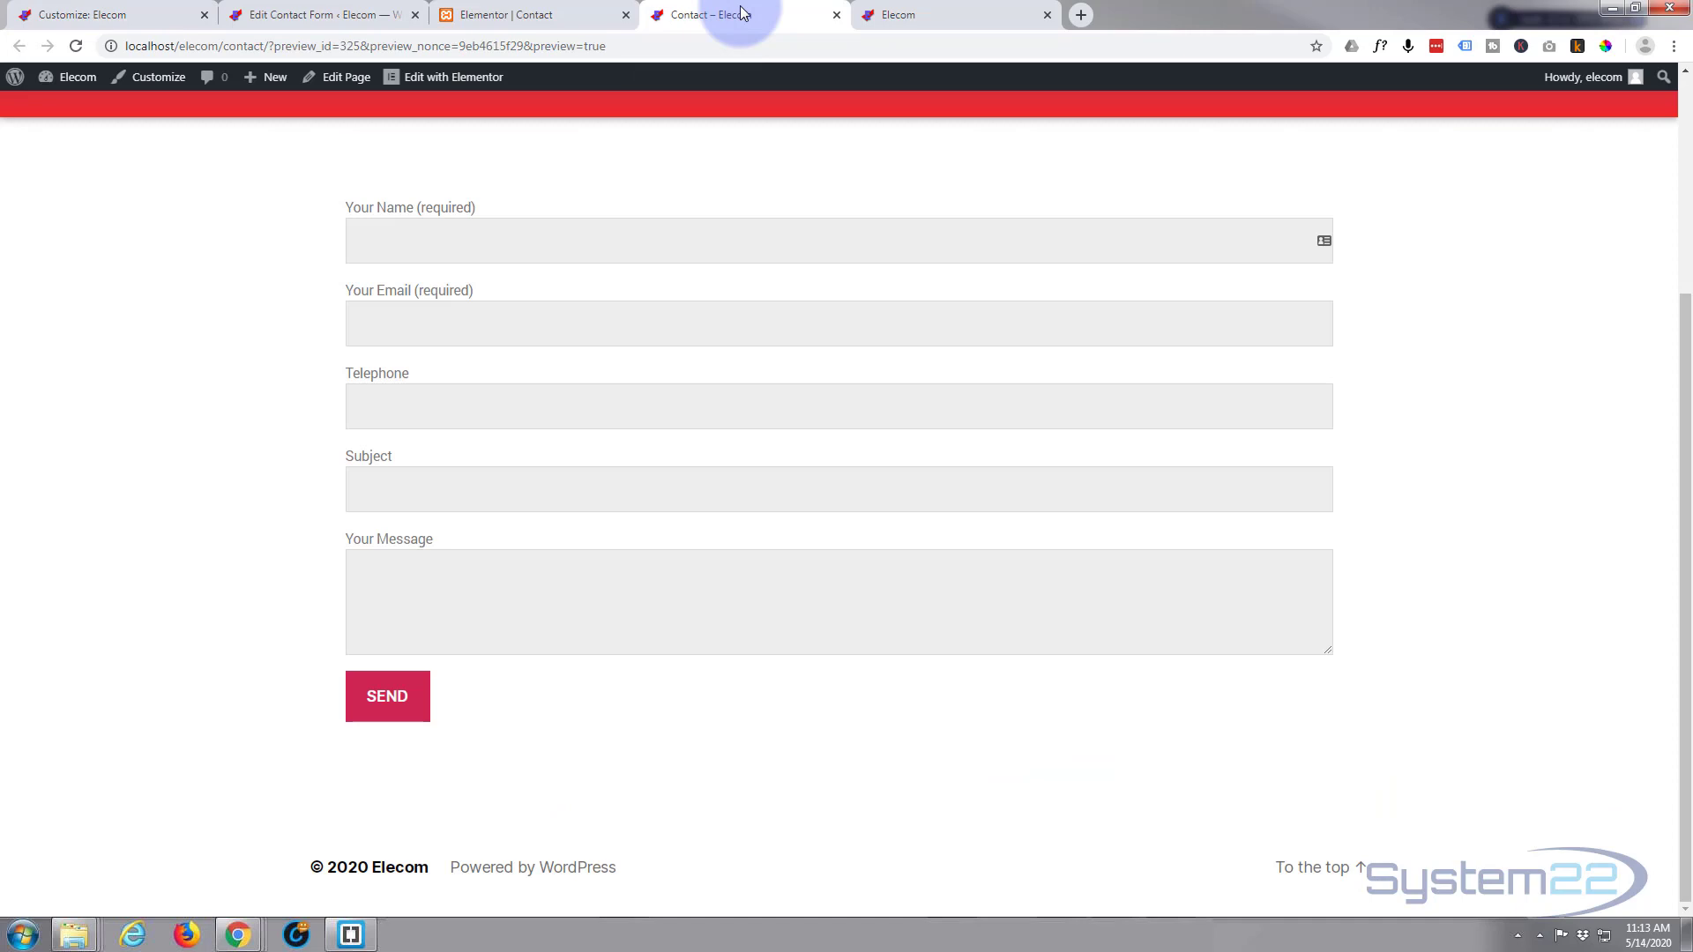
{"action": "left_click", "coordinate": [76, 46]}
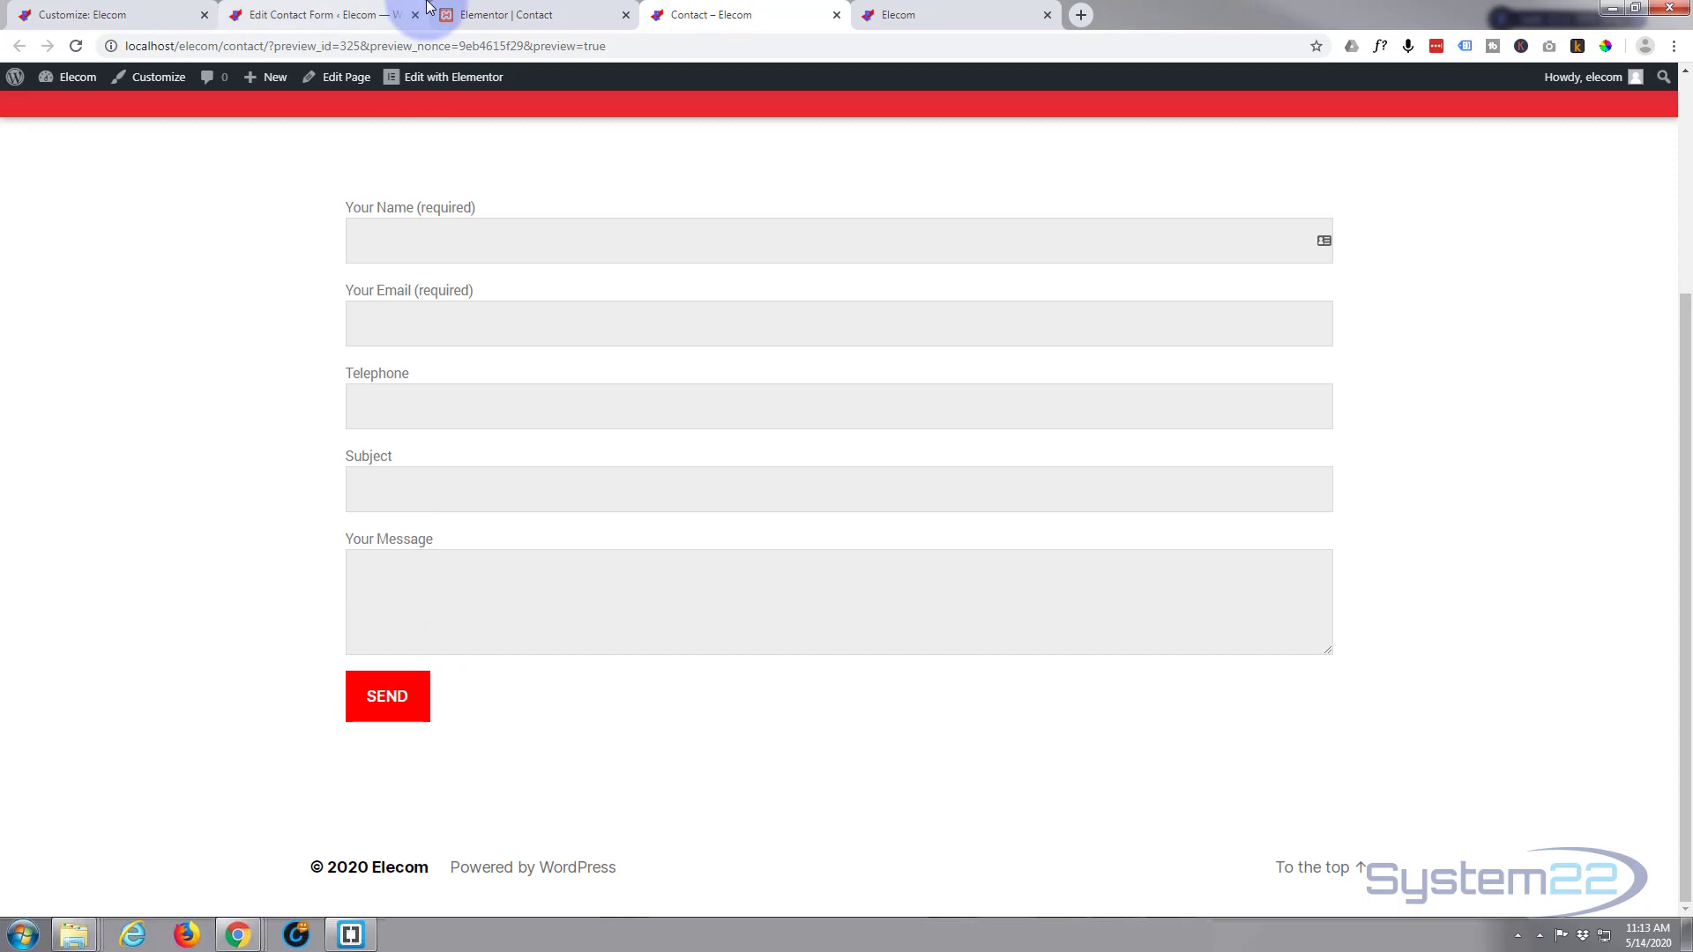
Return to Additional CSS and add !important to the background:blue declaration in the .wpcf7-submit:hover rule
{"action": "left_click", "coordinate": [79, 15]}
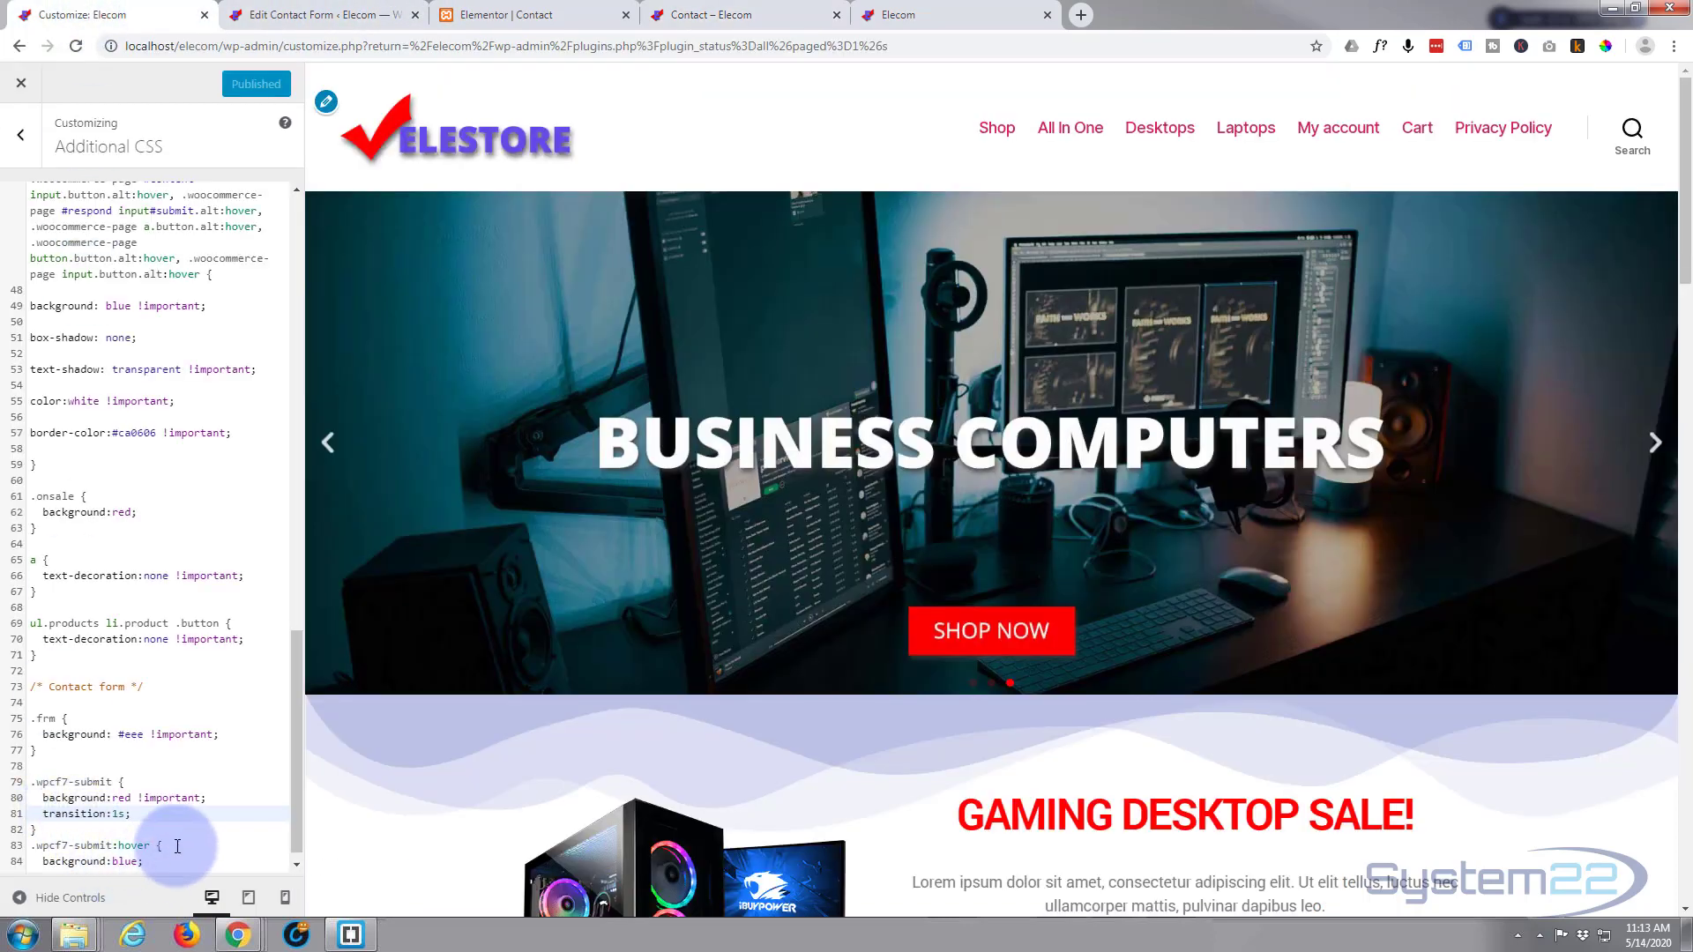
{"action": "scroll", "coordinate": [177, 845], "scroll_direction": "down", "scroll_amount": 1}
{"action": "left_click", "coordinate": [139, 846]}
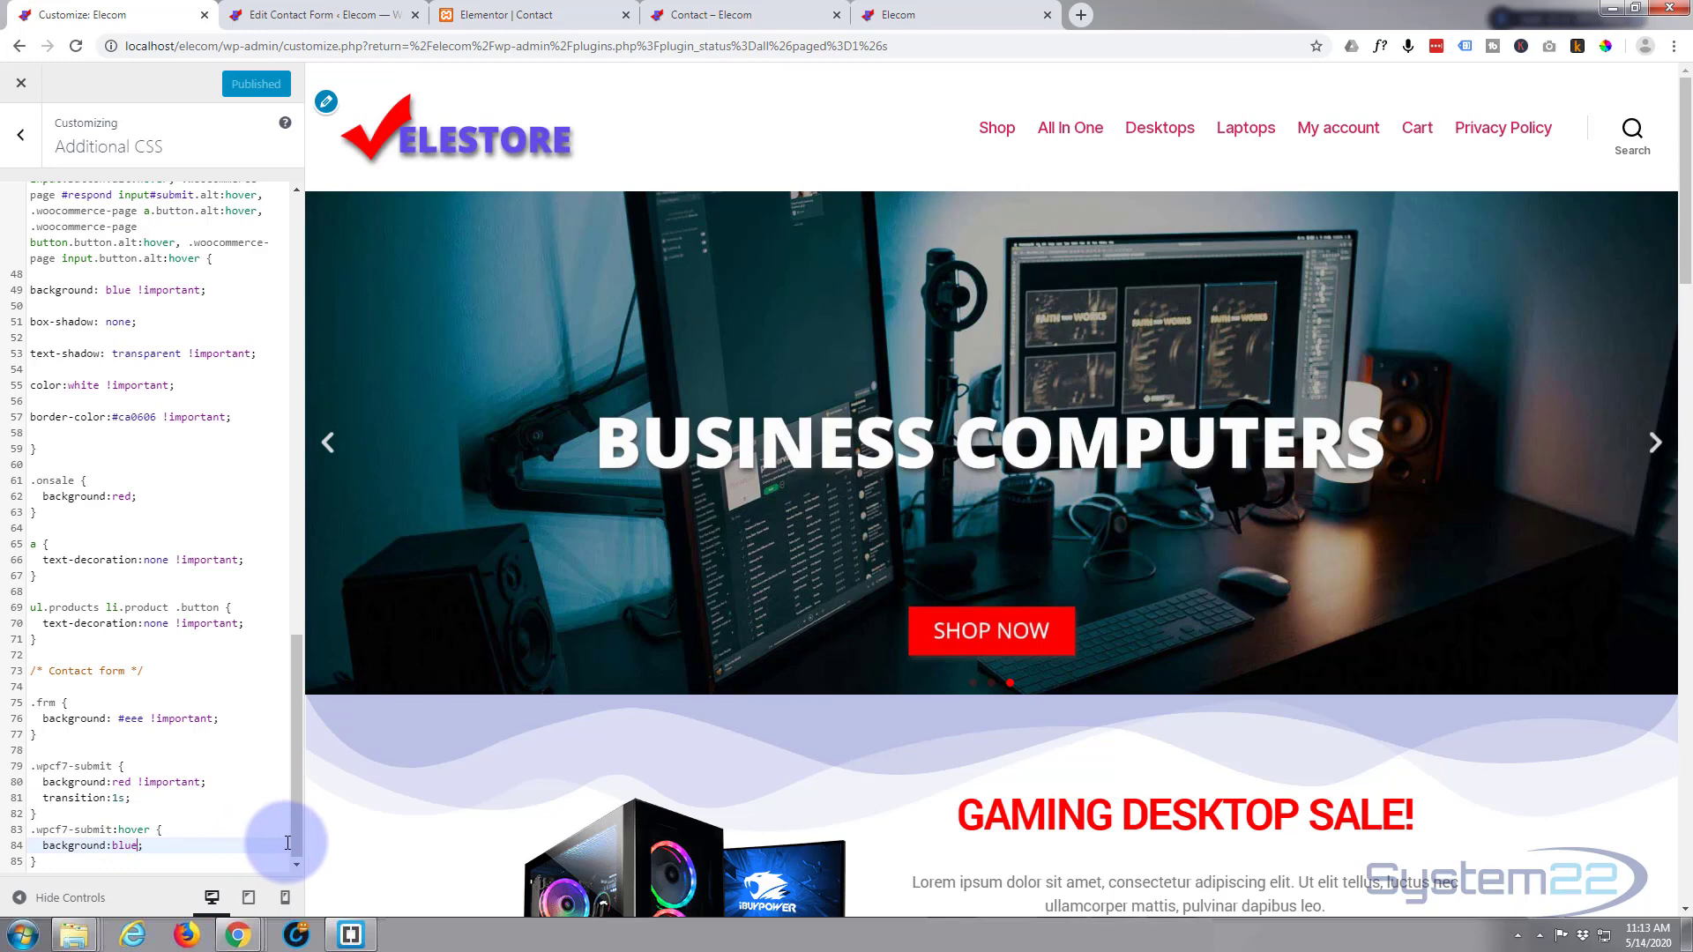
{"action": "type", "text": "!important"}
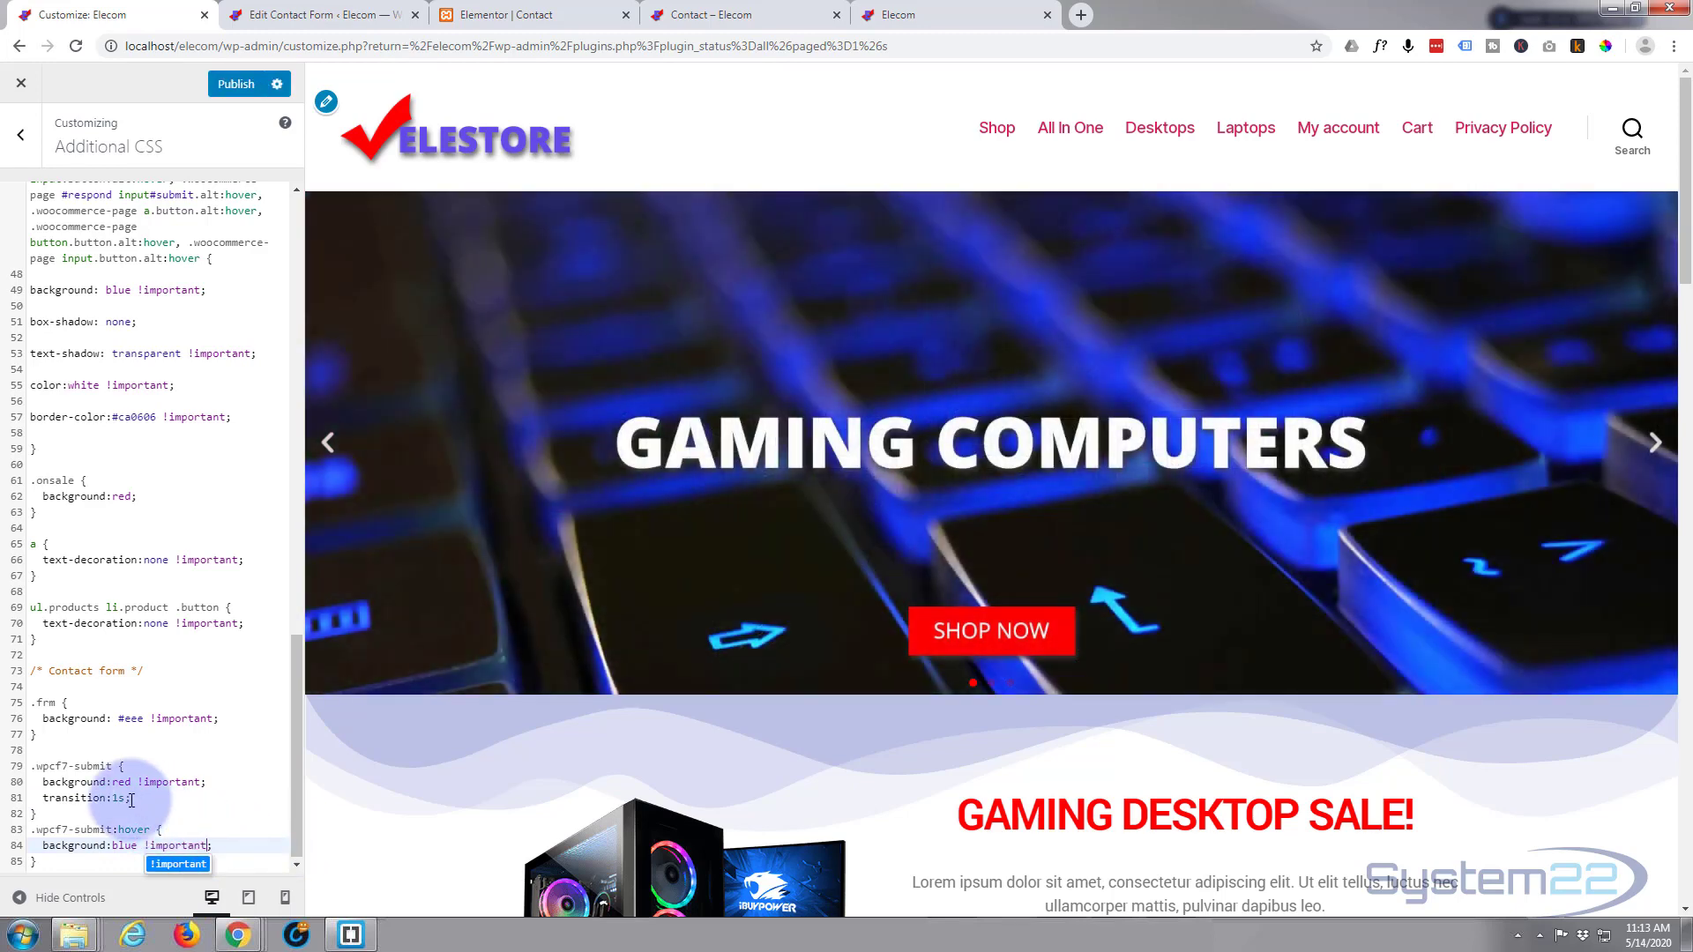
Add text-decoration:none; below the transition declaration in the .wpcf7-submit rule and publish the CSS
{"action": "left_click", "coordinate": [176, 798]}
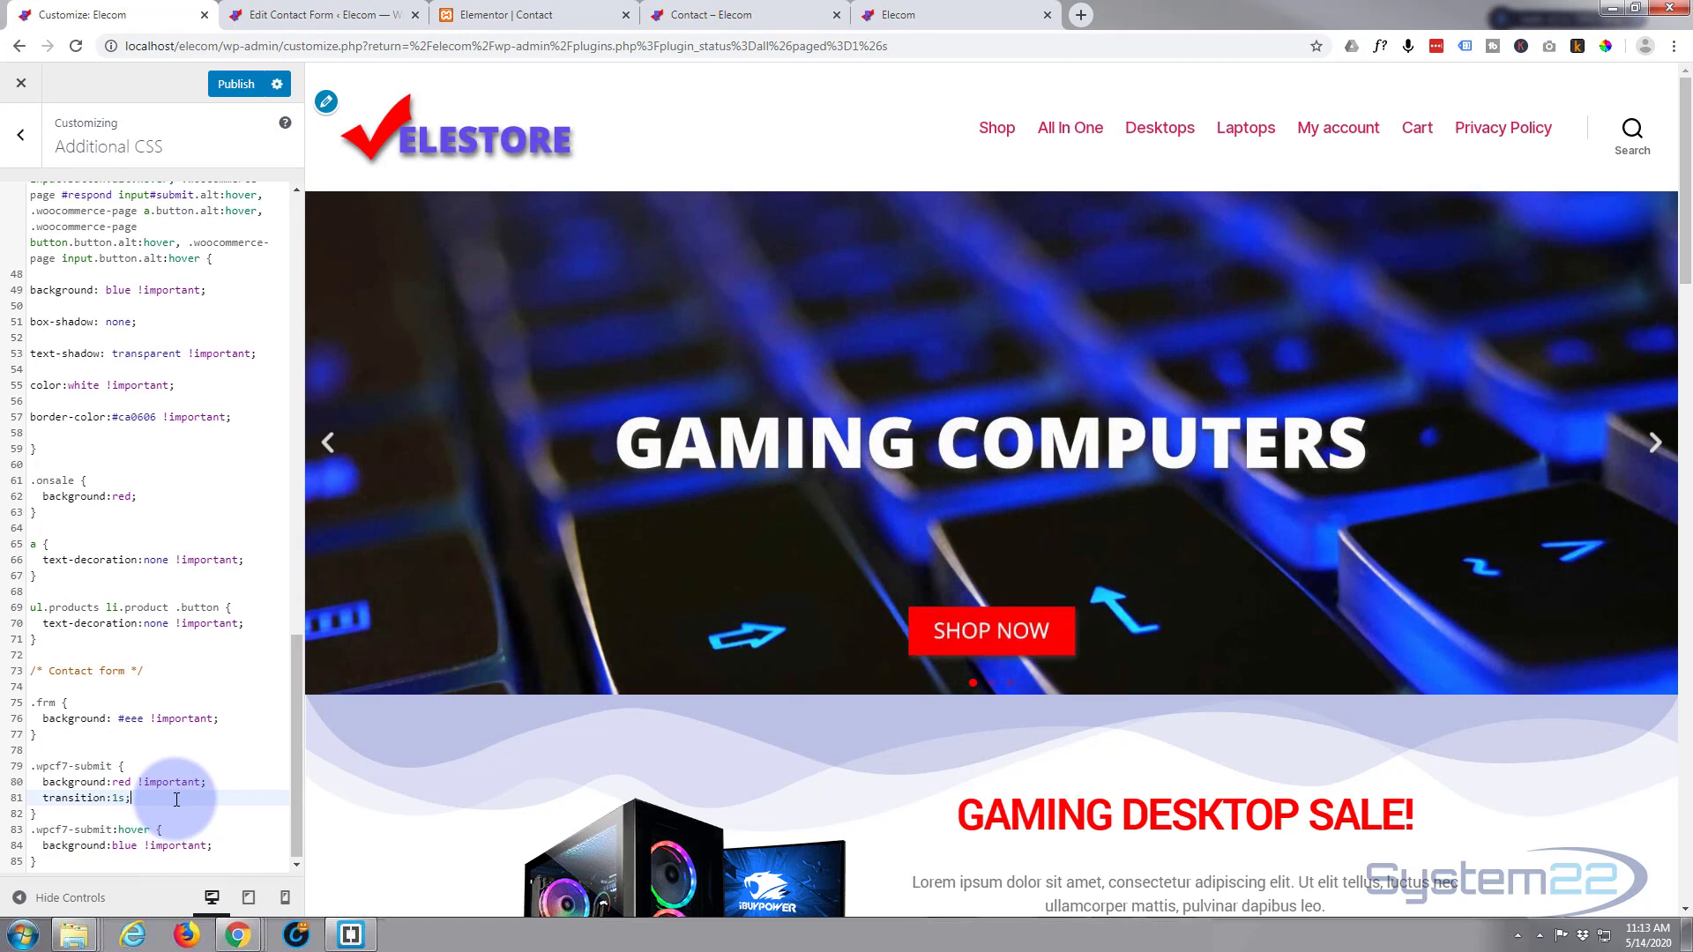
{"action": "key", "text": "Return"}
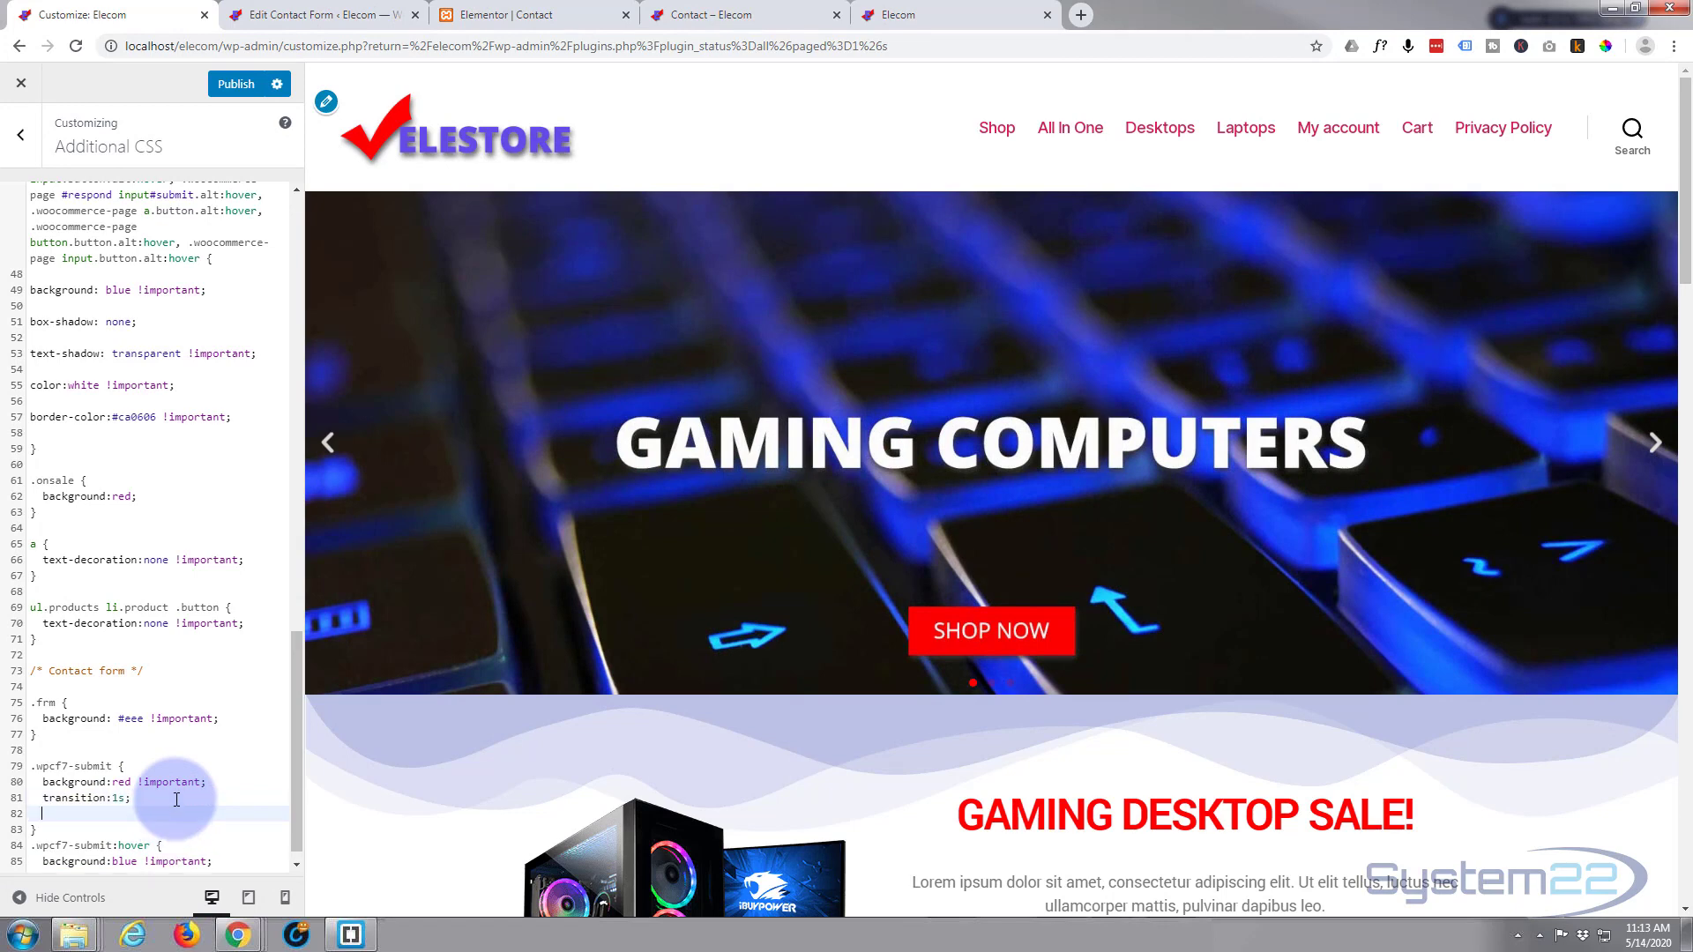
{"action": "type", "text": "text"}
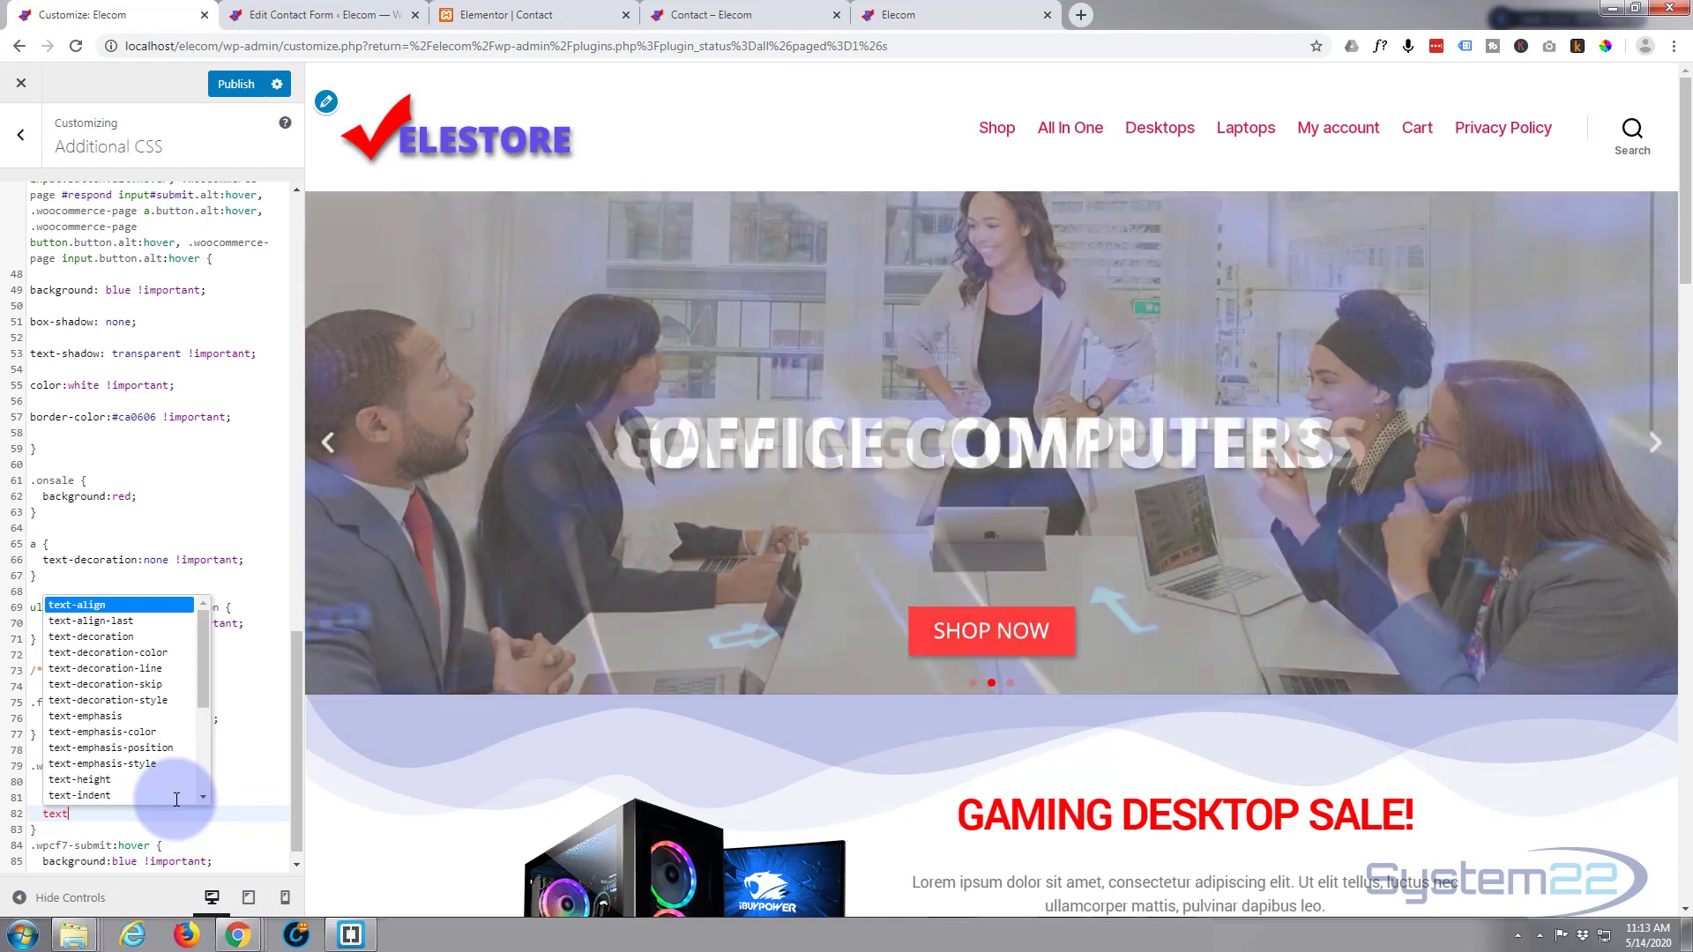
{"action": "type", "text": "-deco"}
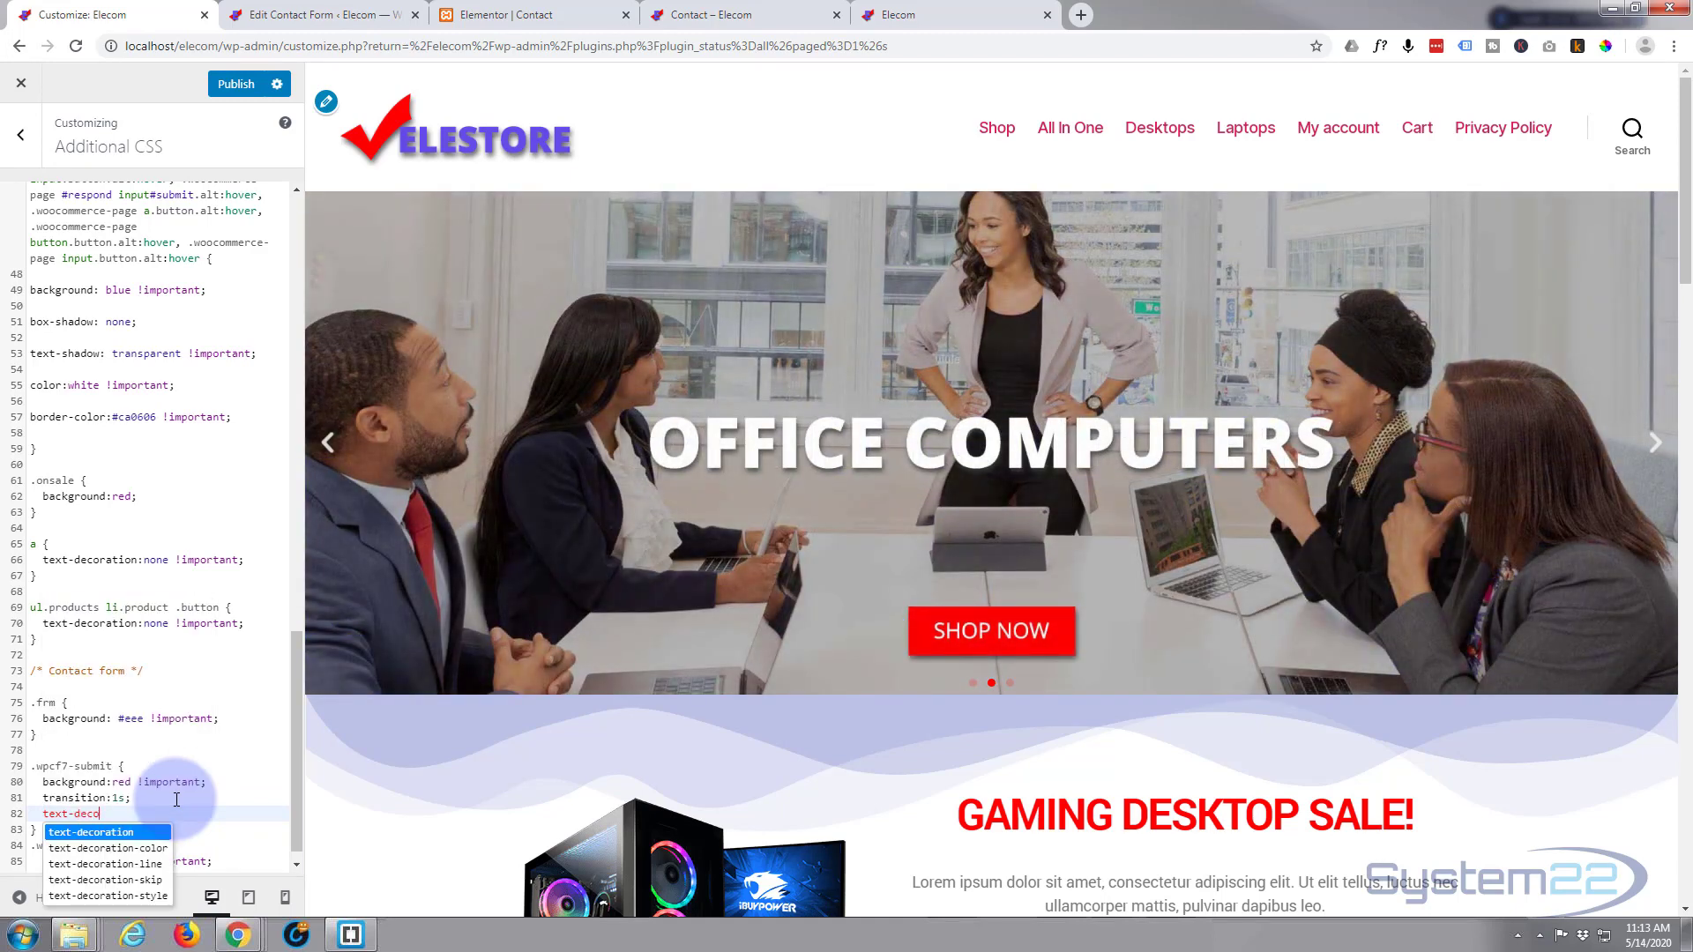
{"action": "type", "text": "ration:none"}
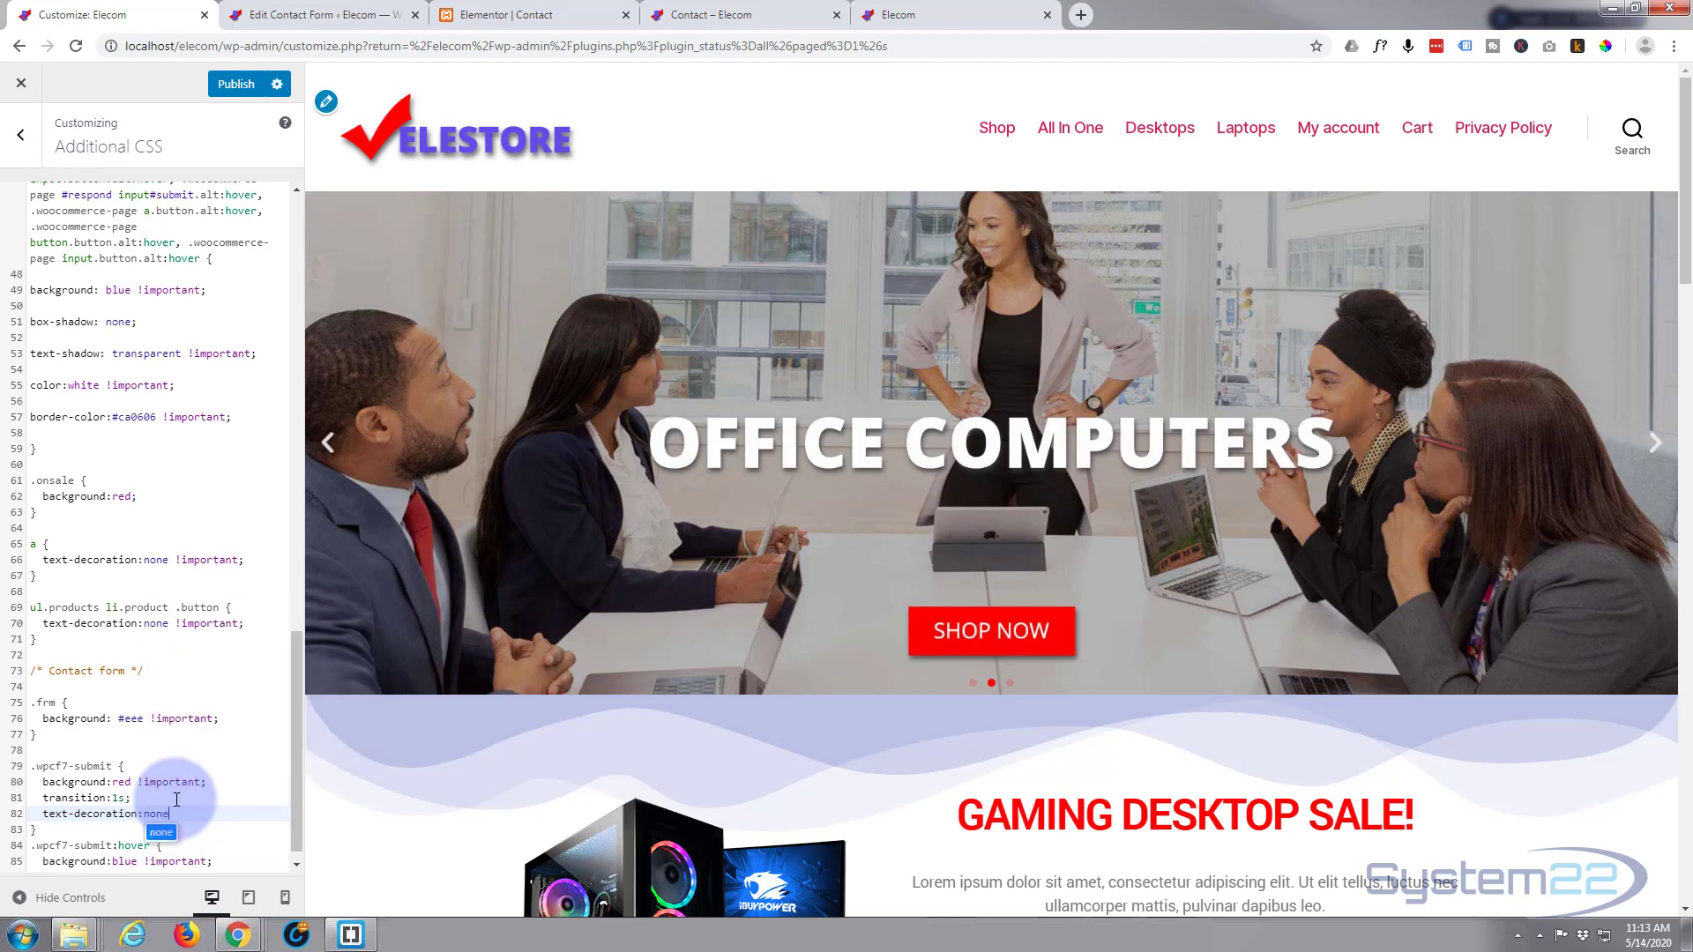
{"action": "type", "text": ";"}
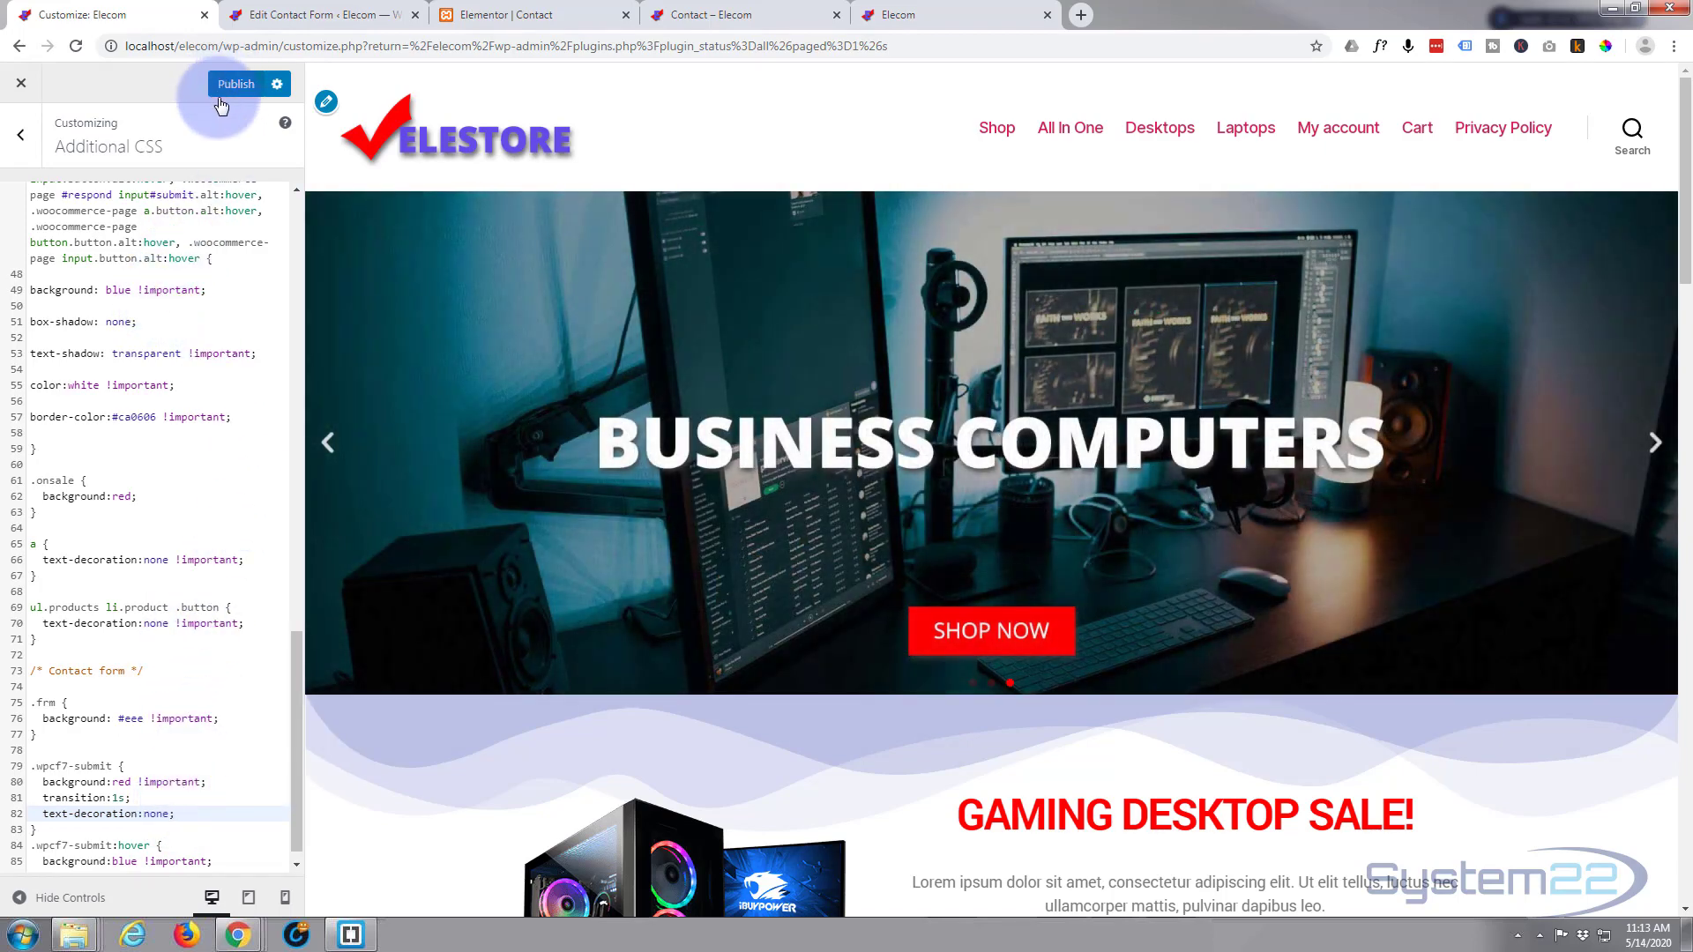
{"action": "left_click", "coordinate": [220, 97]}
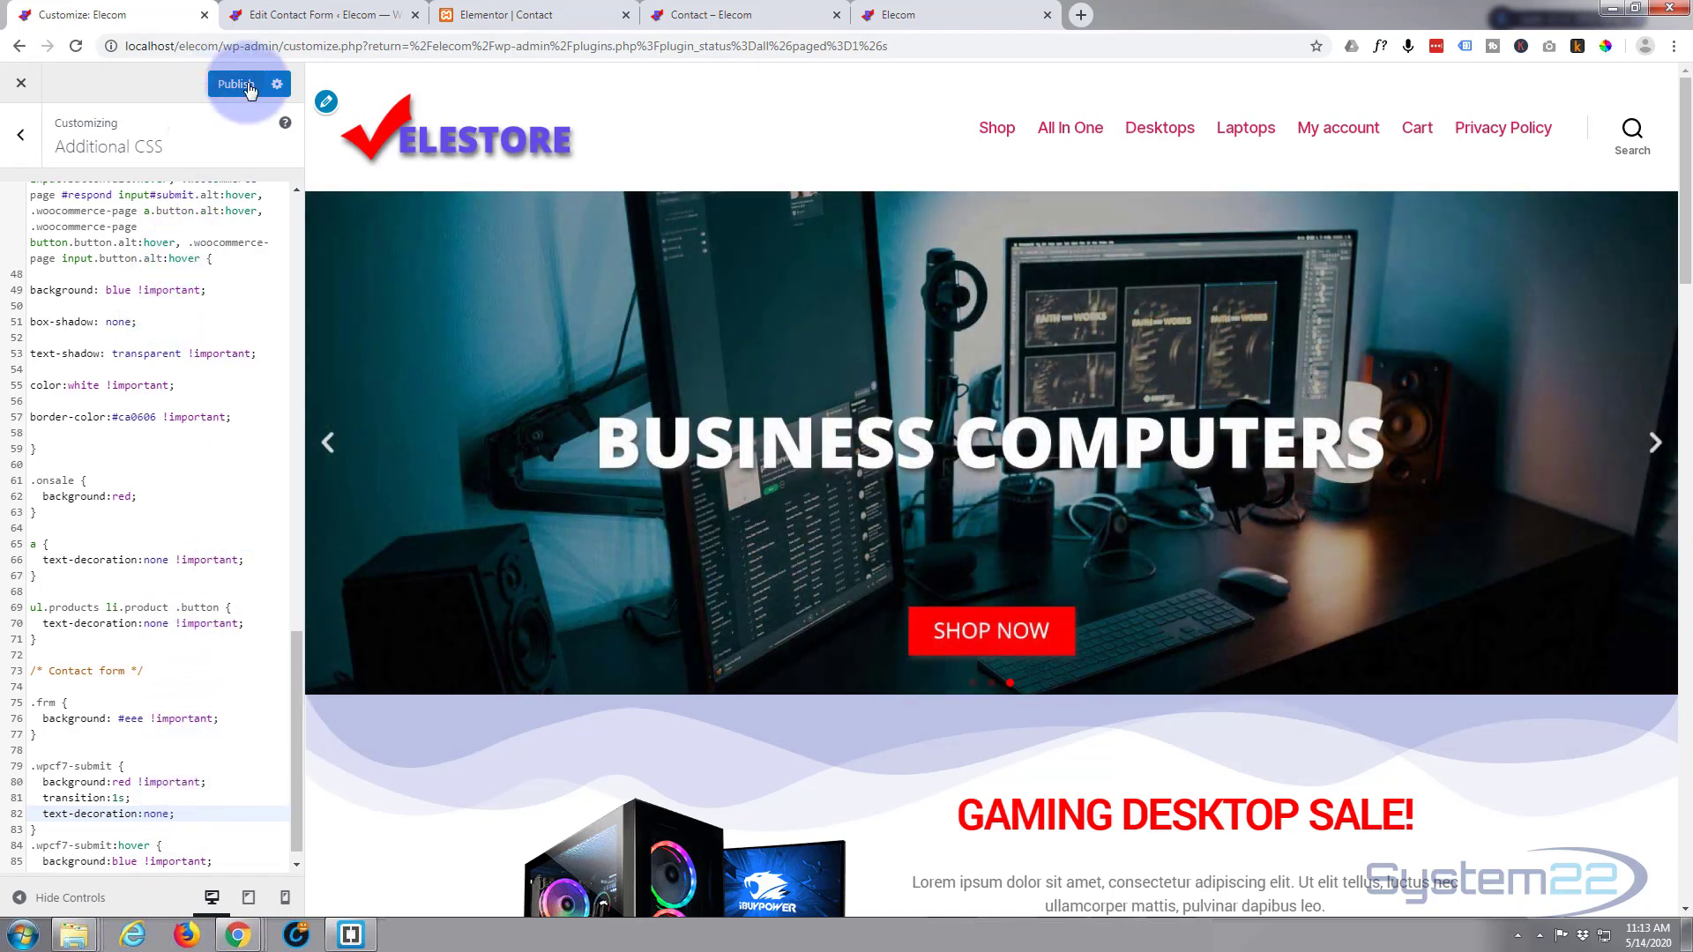
Reload the Contact page and check the Send button's hover colour, transition and underline
{"action": "left_click", "coordinate": [721, 16]}
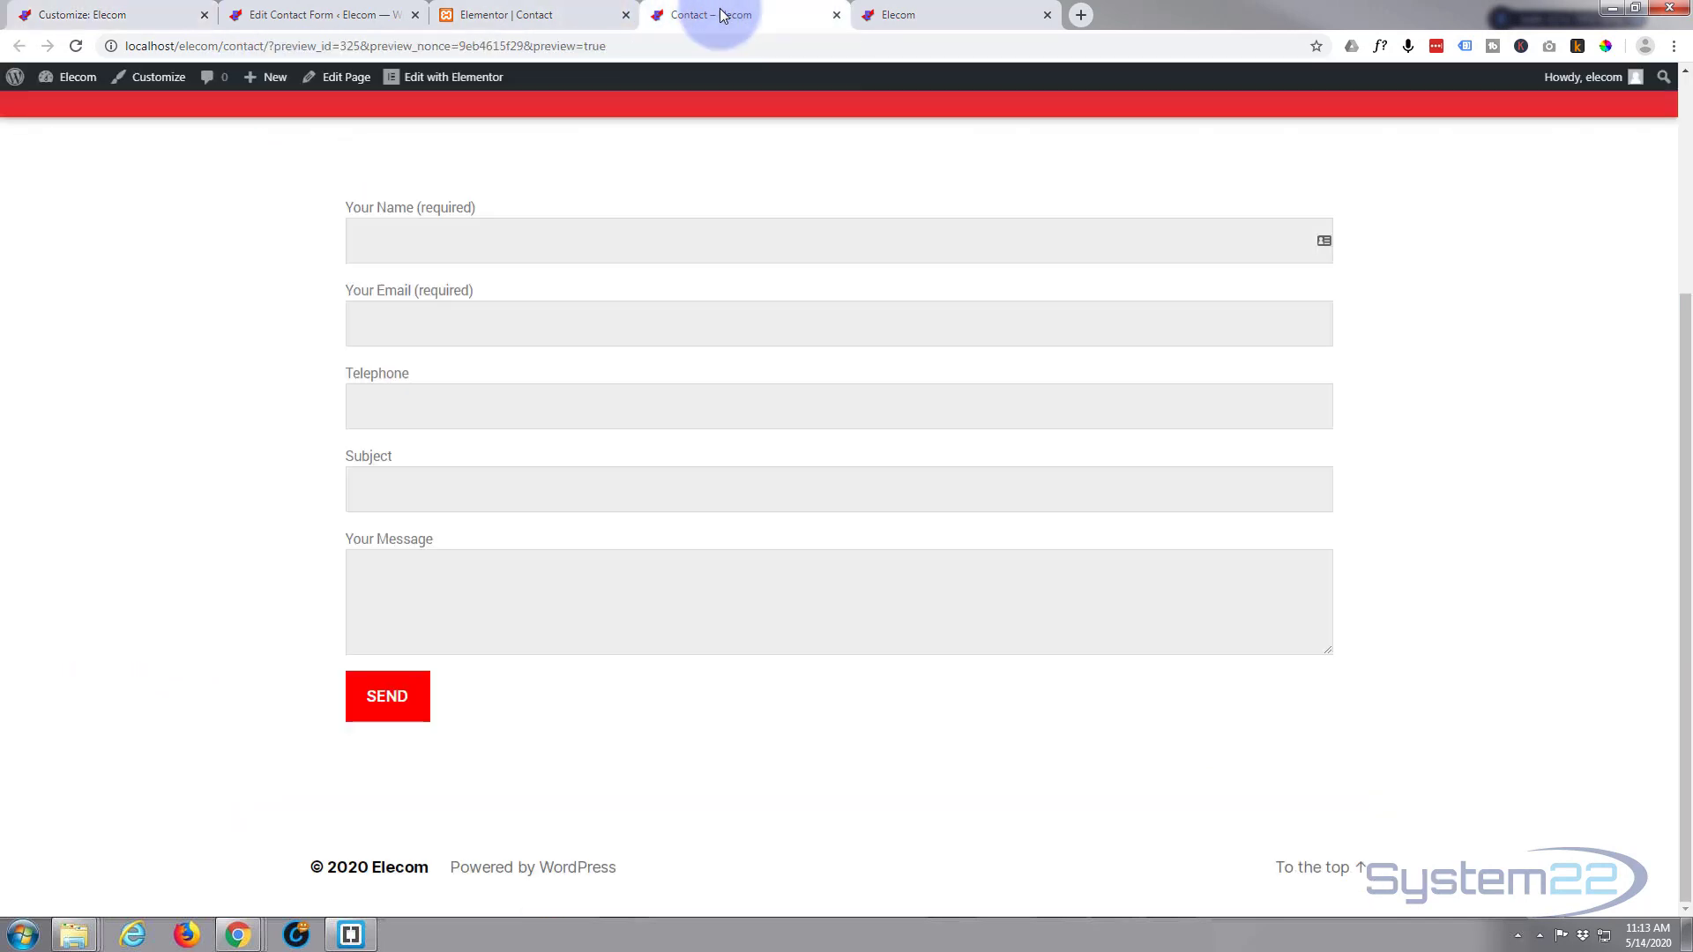
{"action": "left_click", "coordinate": [76, 45]}
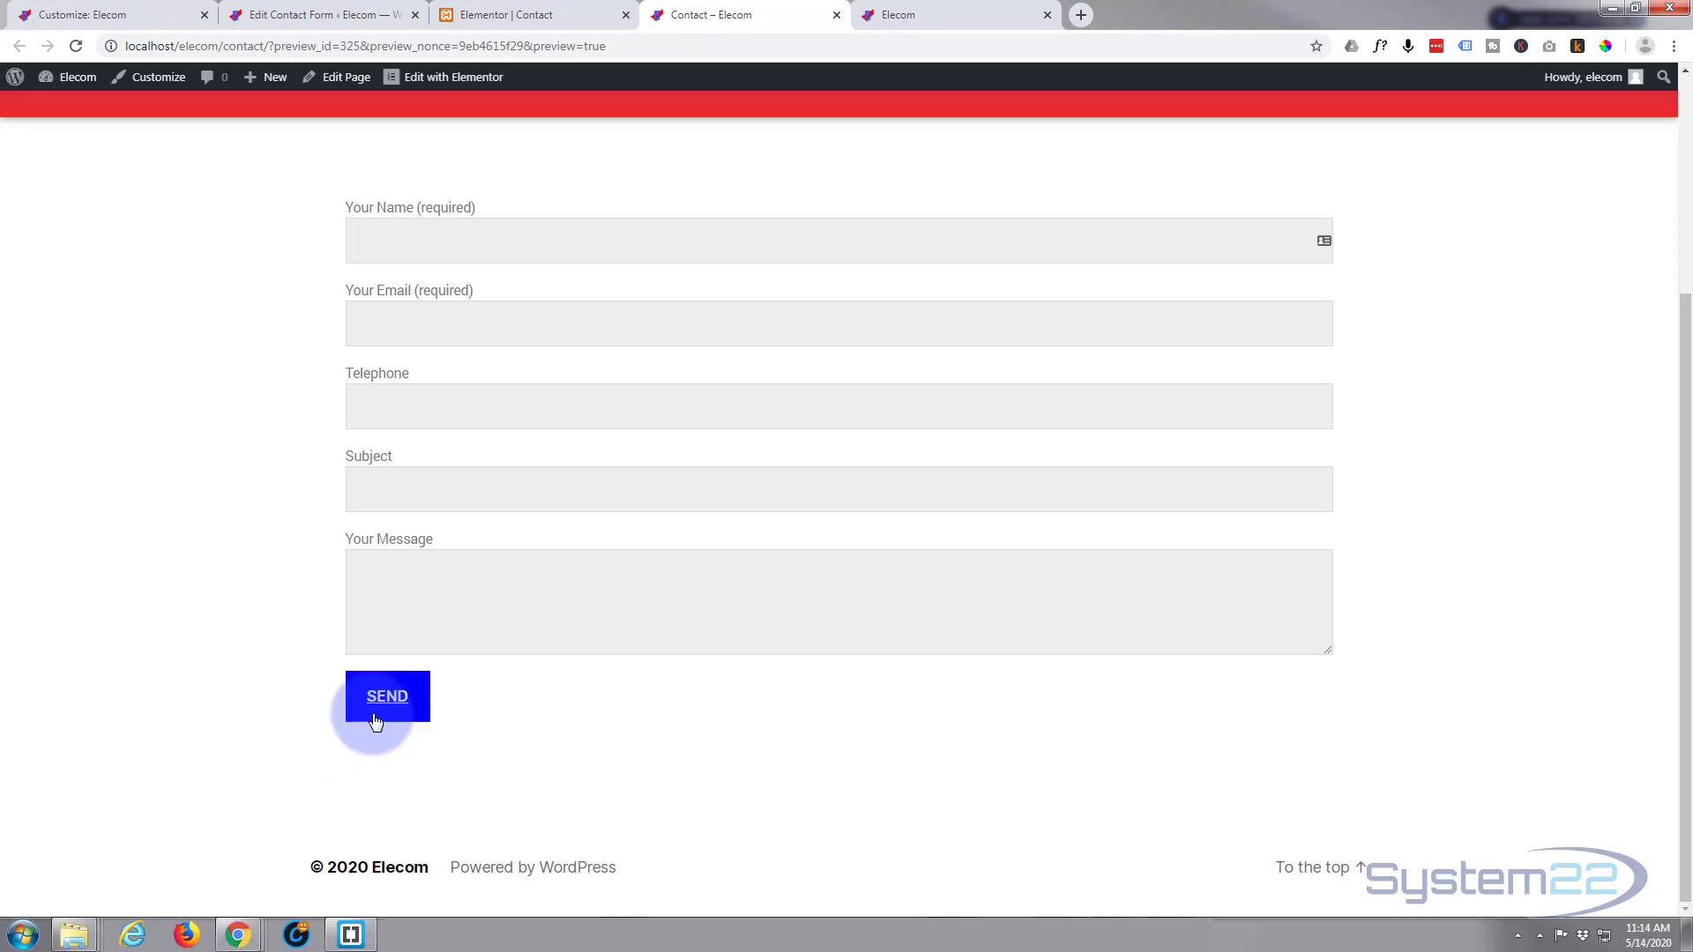
Return to Additional CSS and add !important to the text-decoration:none and transition:1s declarations in the .wpcf7-submit rule
{"action": "left_click", "coordinate": [132, 15]}
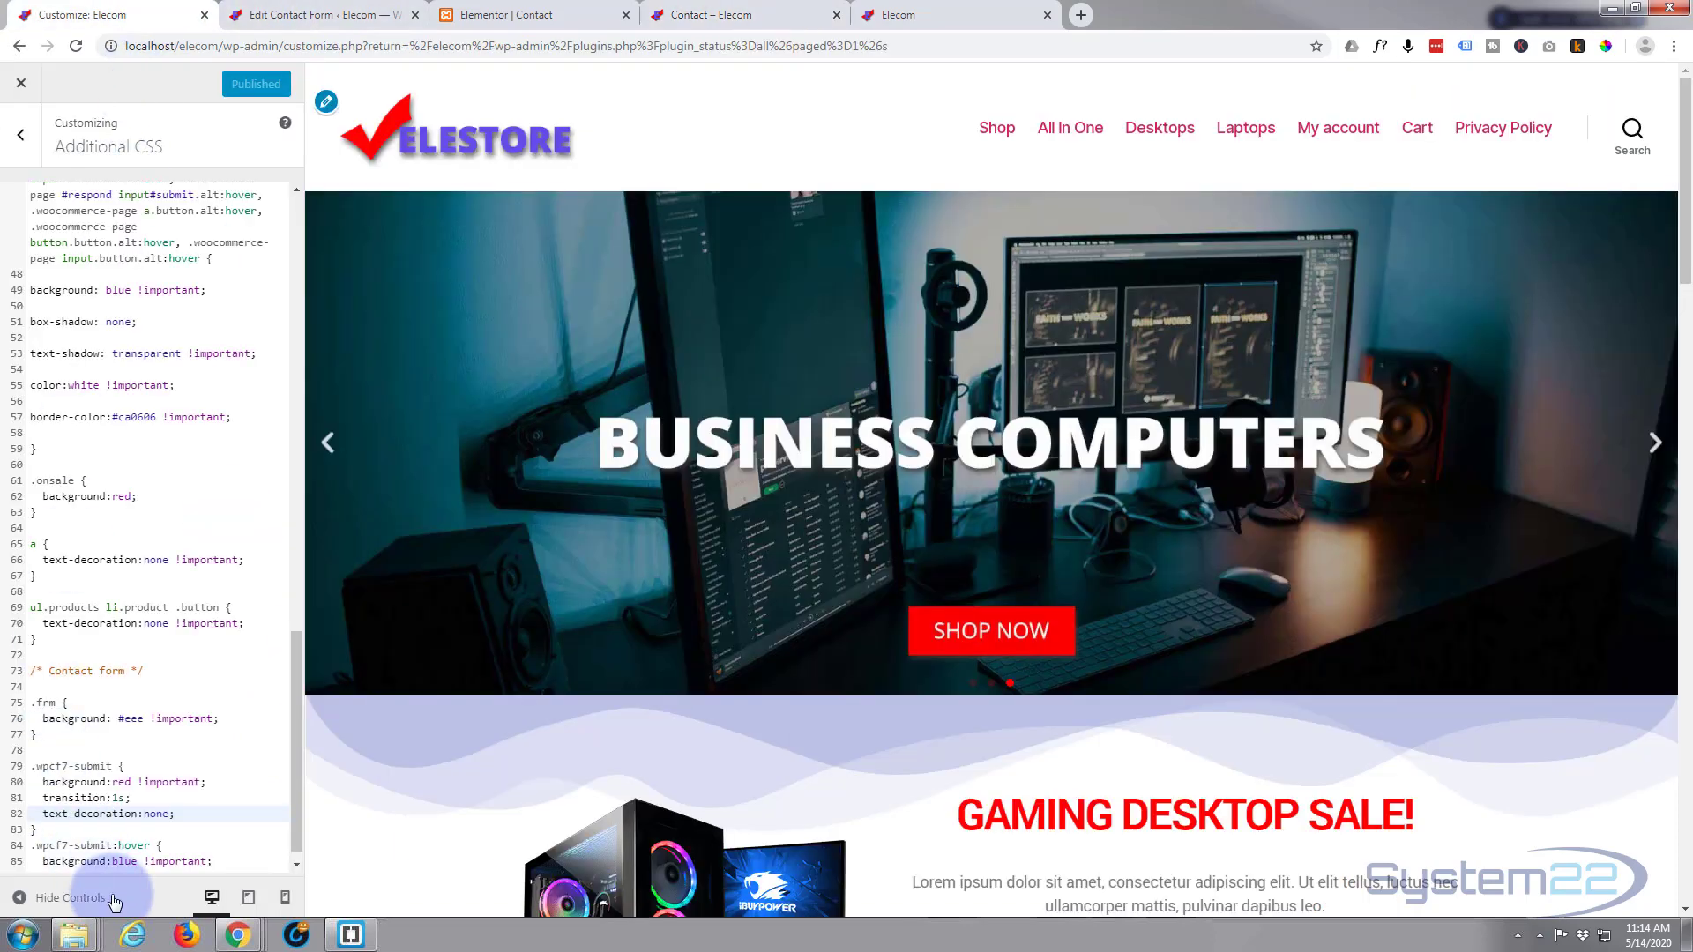
{"action": "scroll", "coordinate": [176, 793], "scroll_direction": "down", "scroll_amount": 1}
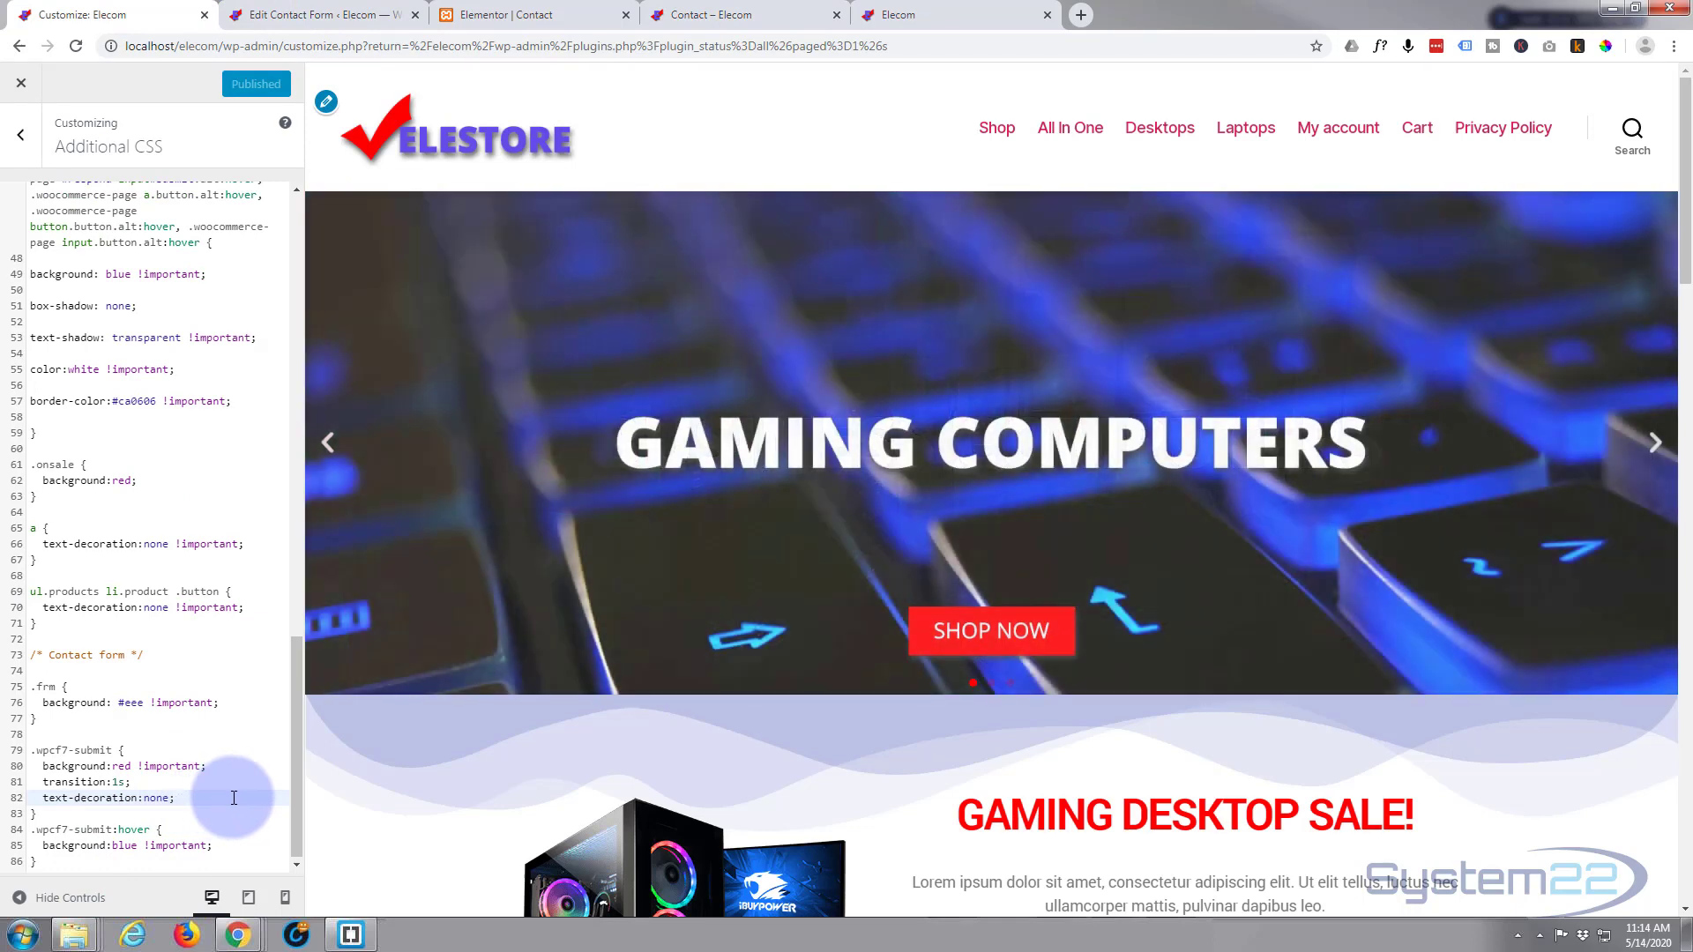
{"action": "type", "text": "!important"}
{"action": "left_click", "coordinate": [176, 786]}
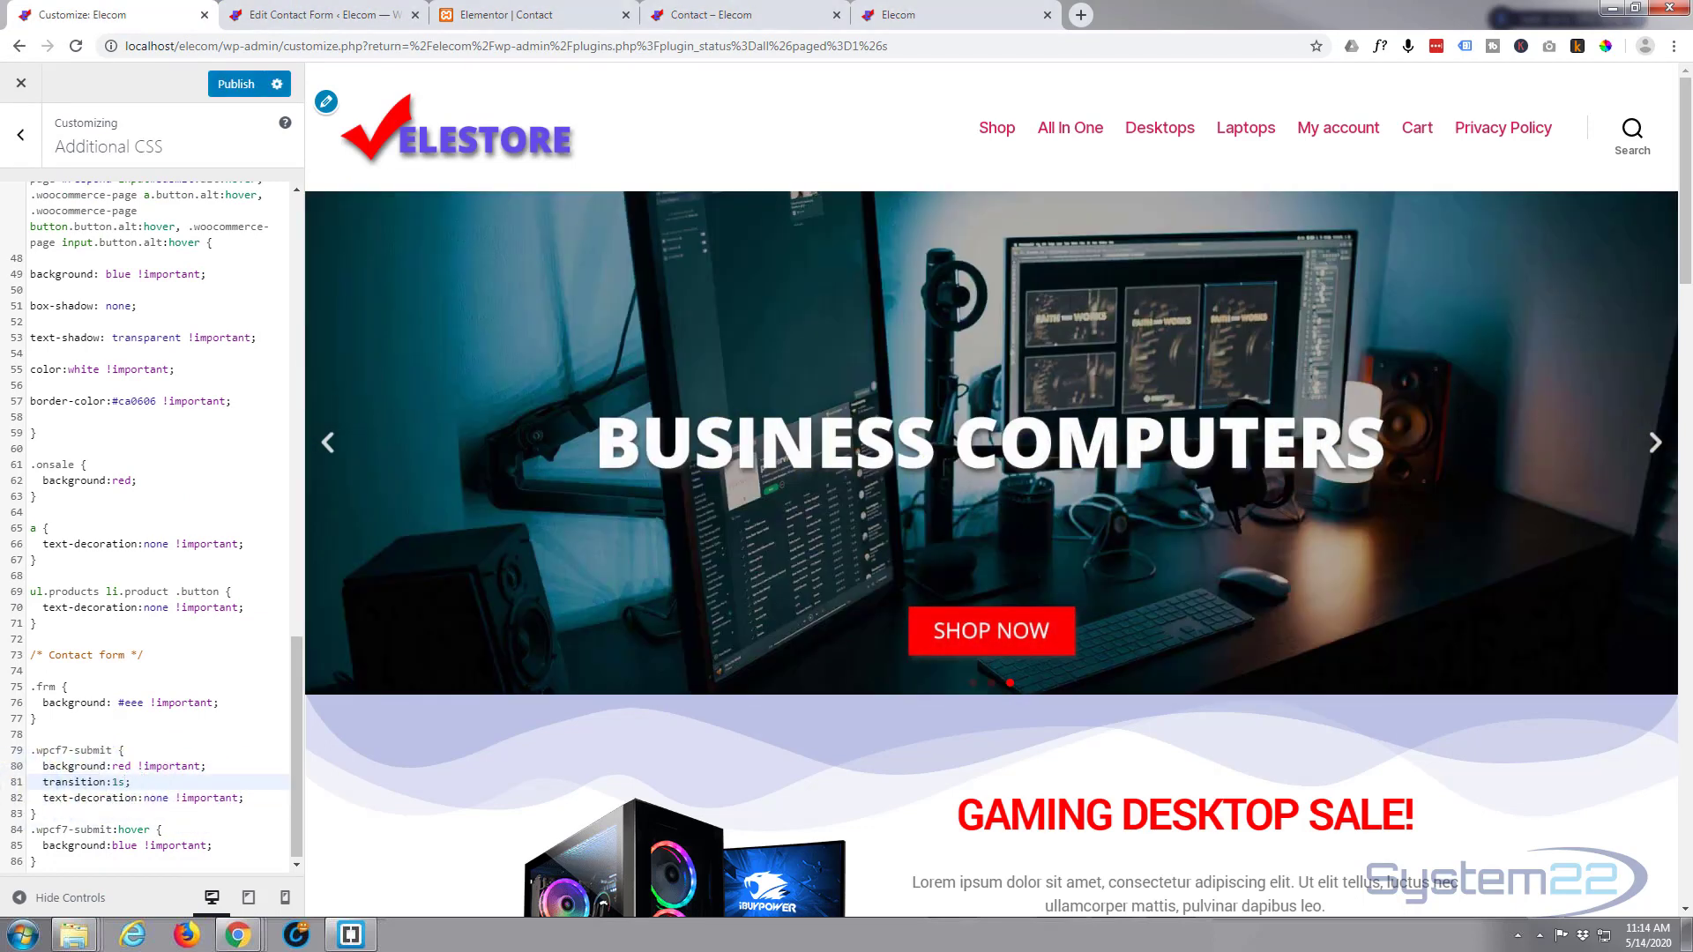
{"action": "type", "text": "!important"}
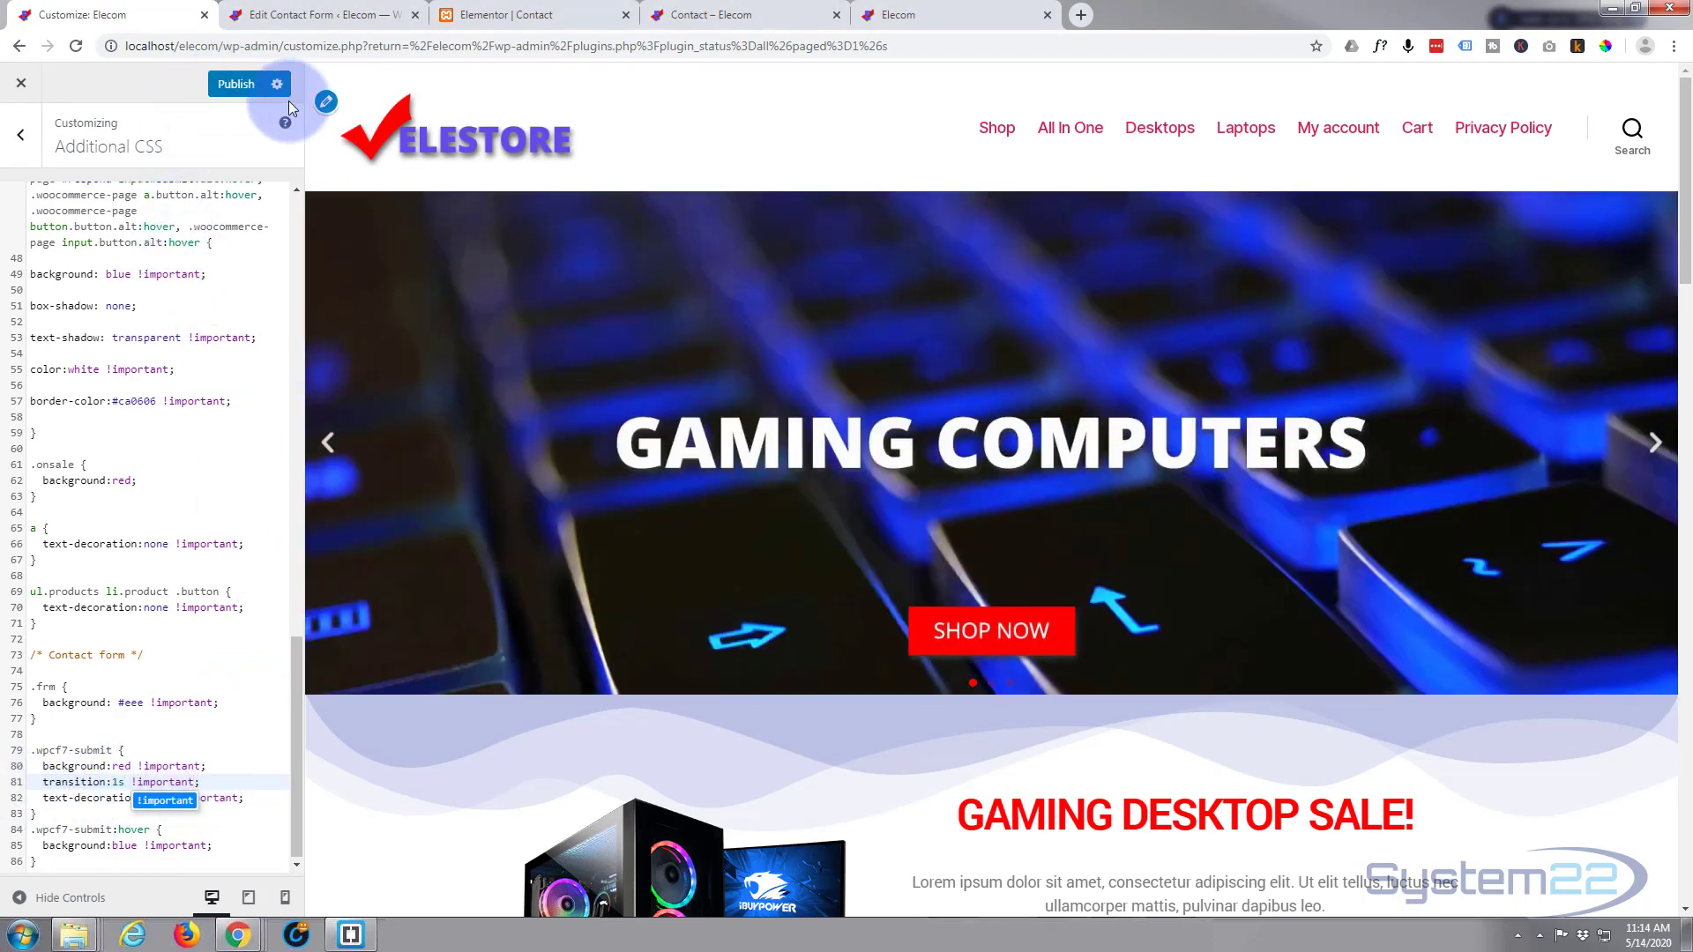
Publish the CSS and reload the Contact page to check the Send button's hover transition and underline
{"action": "left_click", "coordinate": [238, 85]}
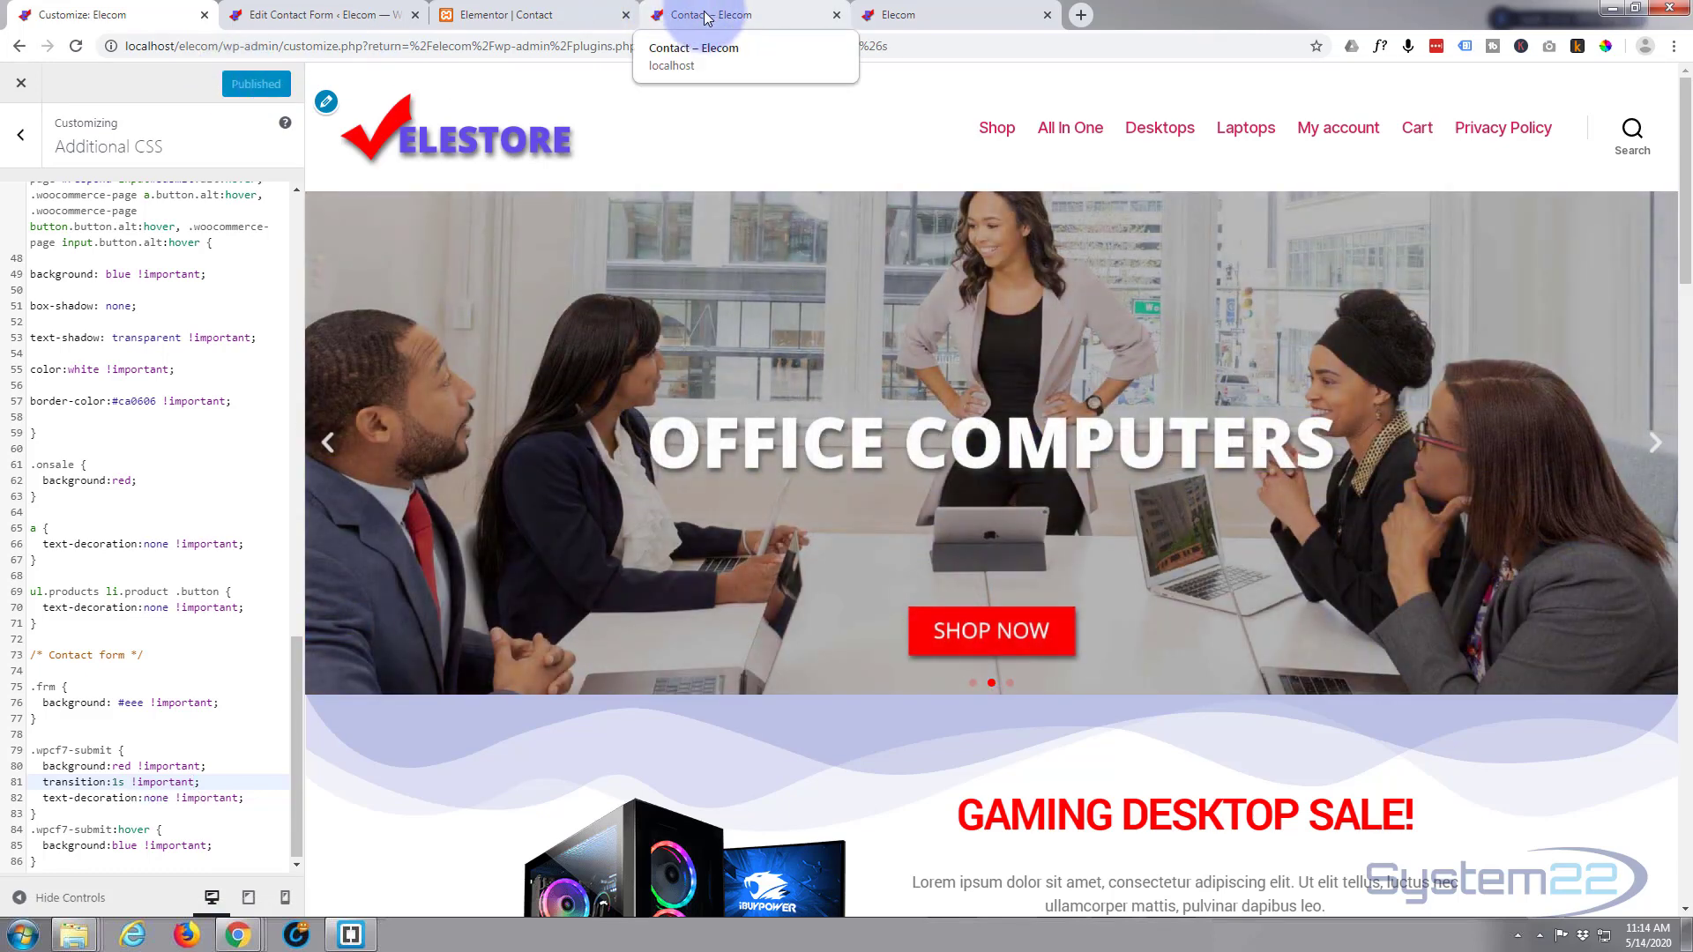
{"action": "left_click", "coordinate": [707, 17]}
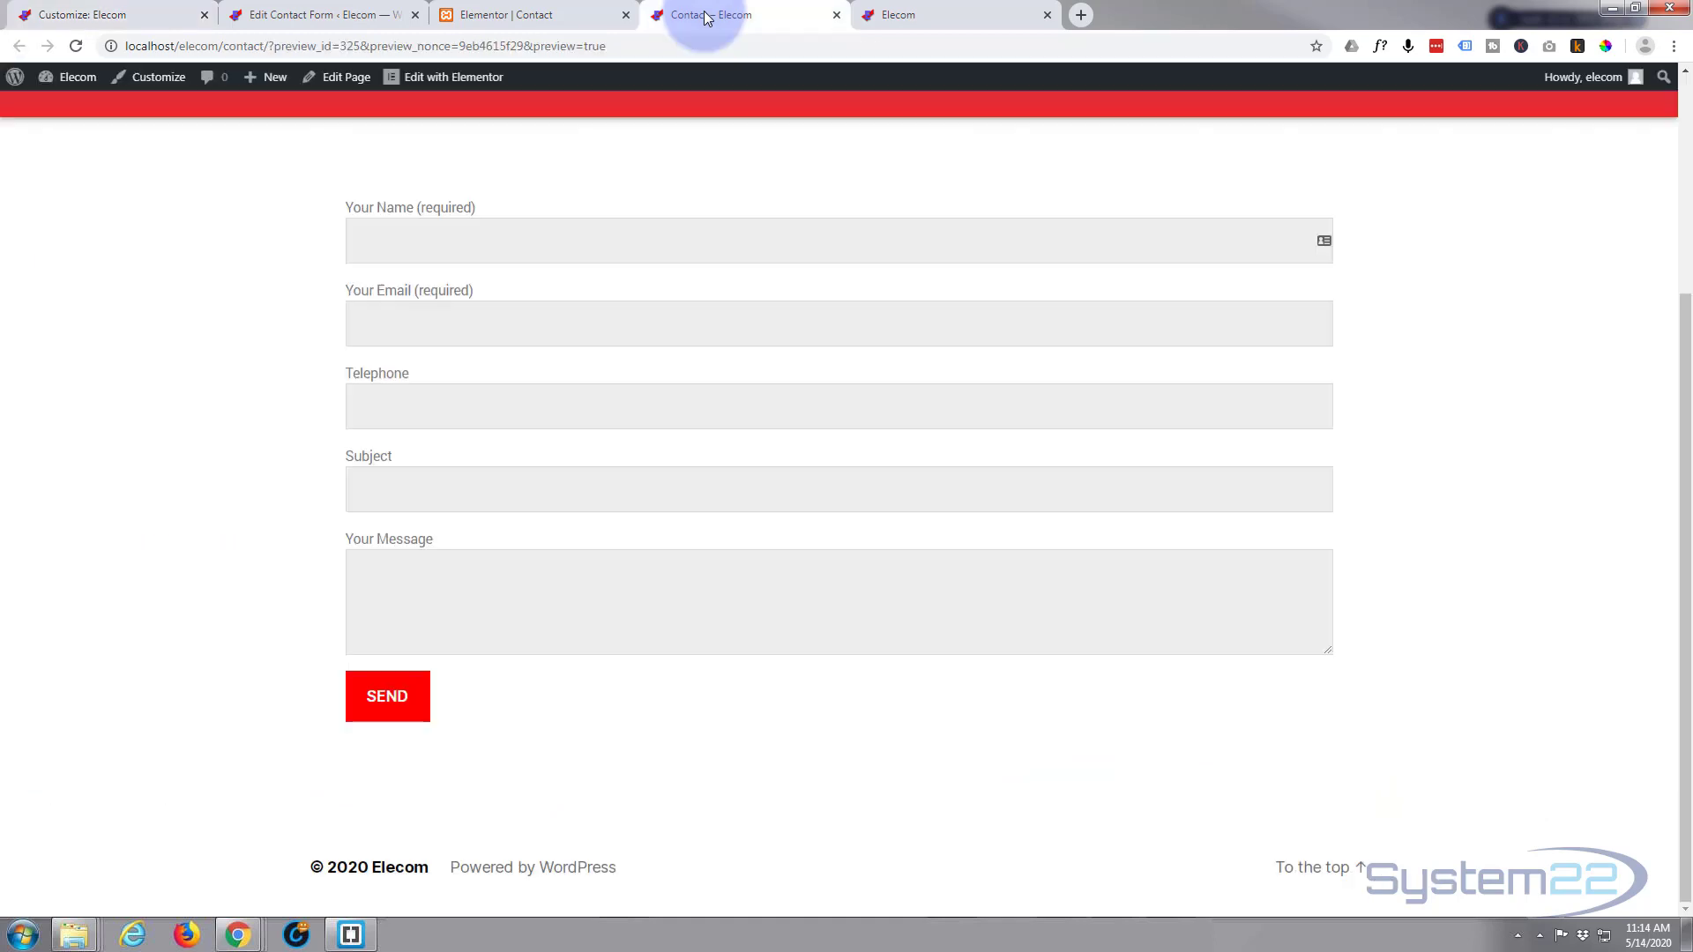
{"action": "left_click", "coordinate": [75, 45]}
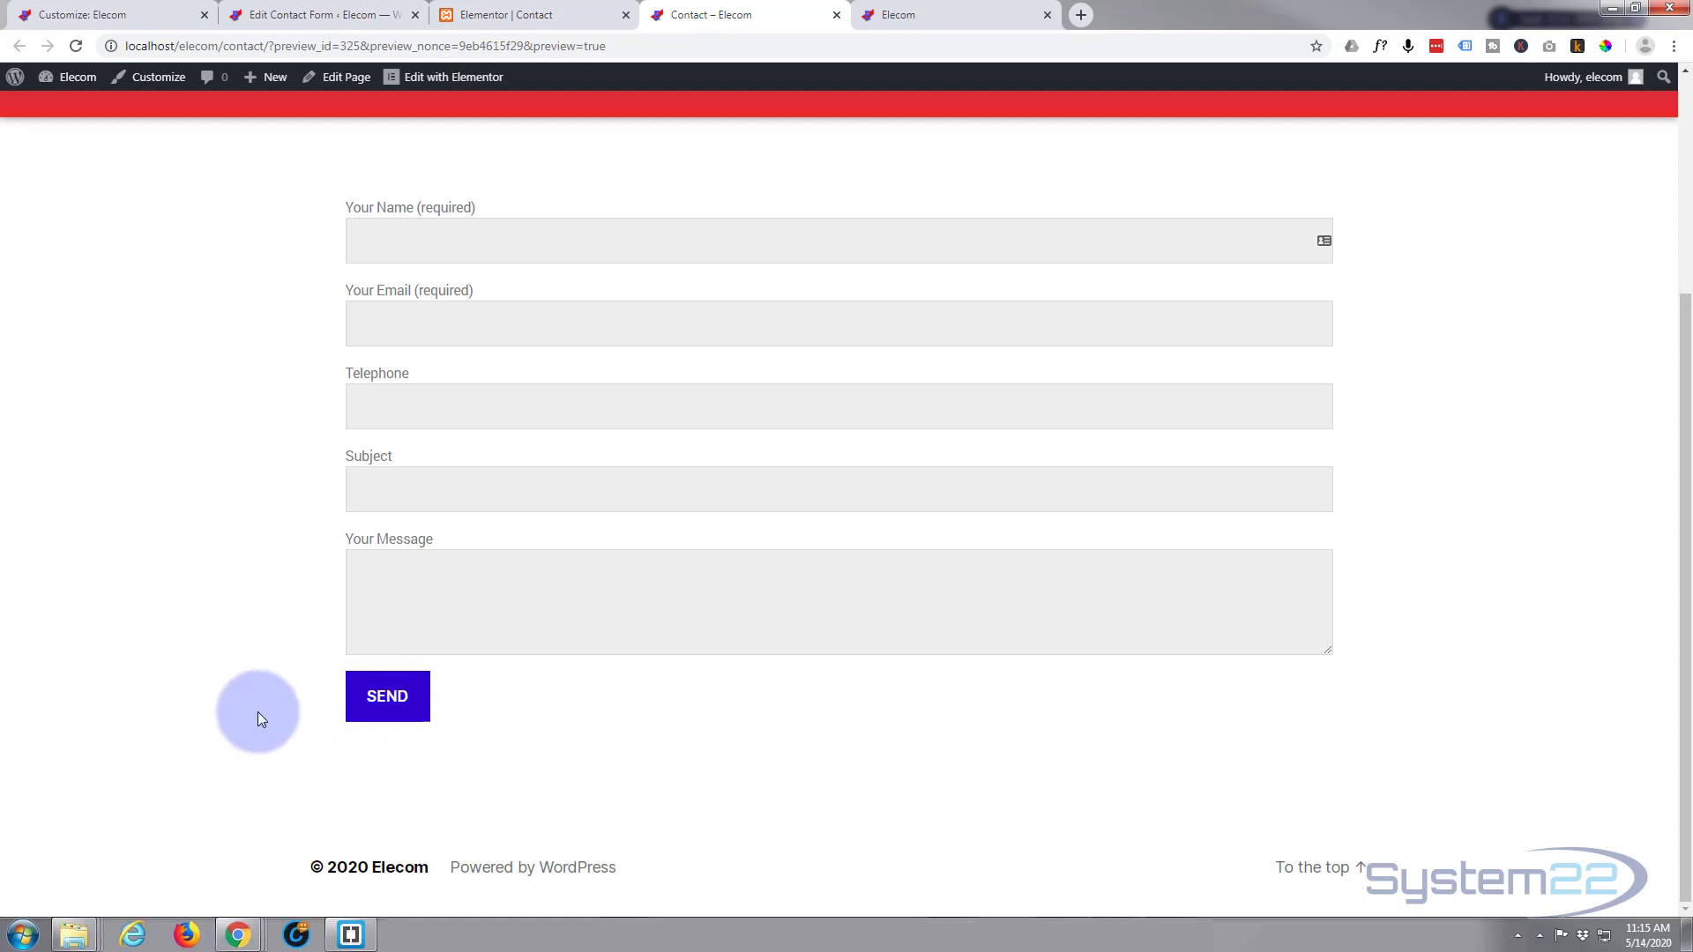
Switch to the Contact Form 7 editor and change the submit tag's label to "Submit" in the form template
{"action": "left_click", "coordinate": [295, 14]}
{"action": "scroll", "coordinate": [436, 723], "scroll_direction": "down", "scroll_amount": 2}
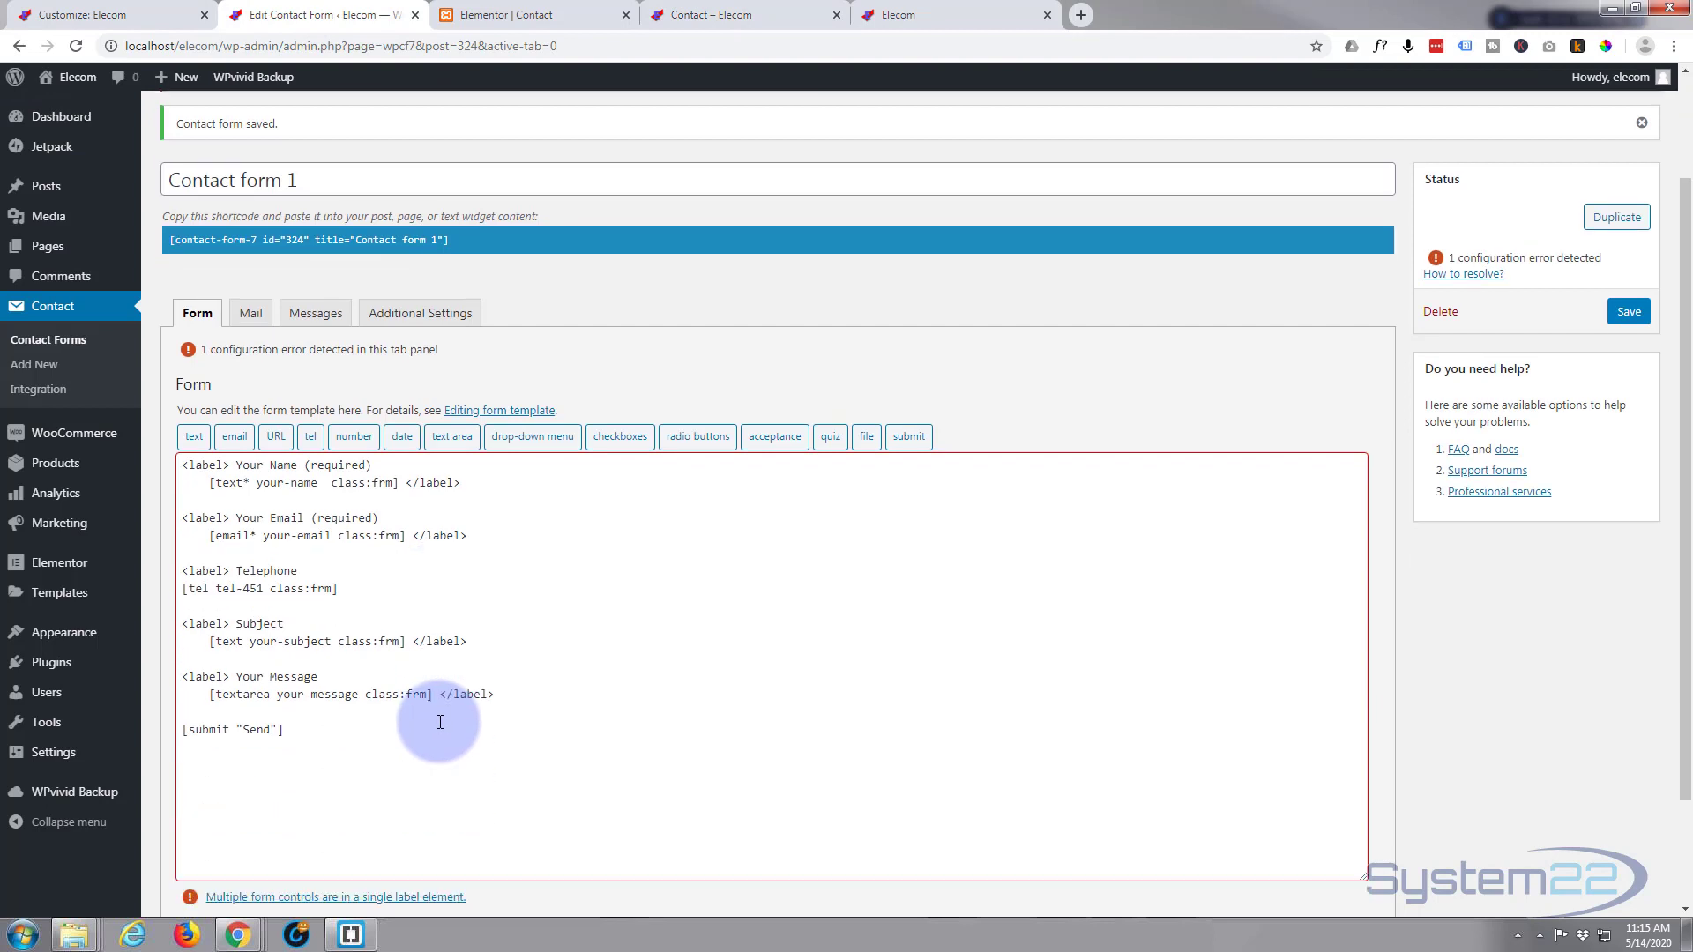
{"action": "double_click", "coordinate": [247, 692]}
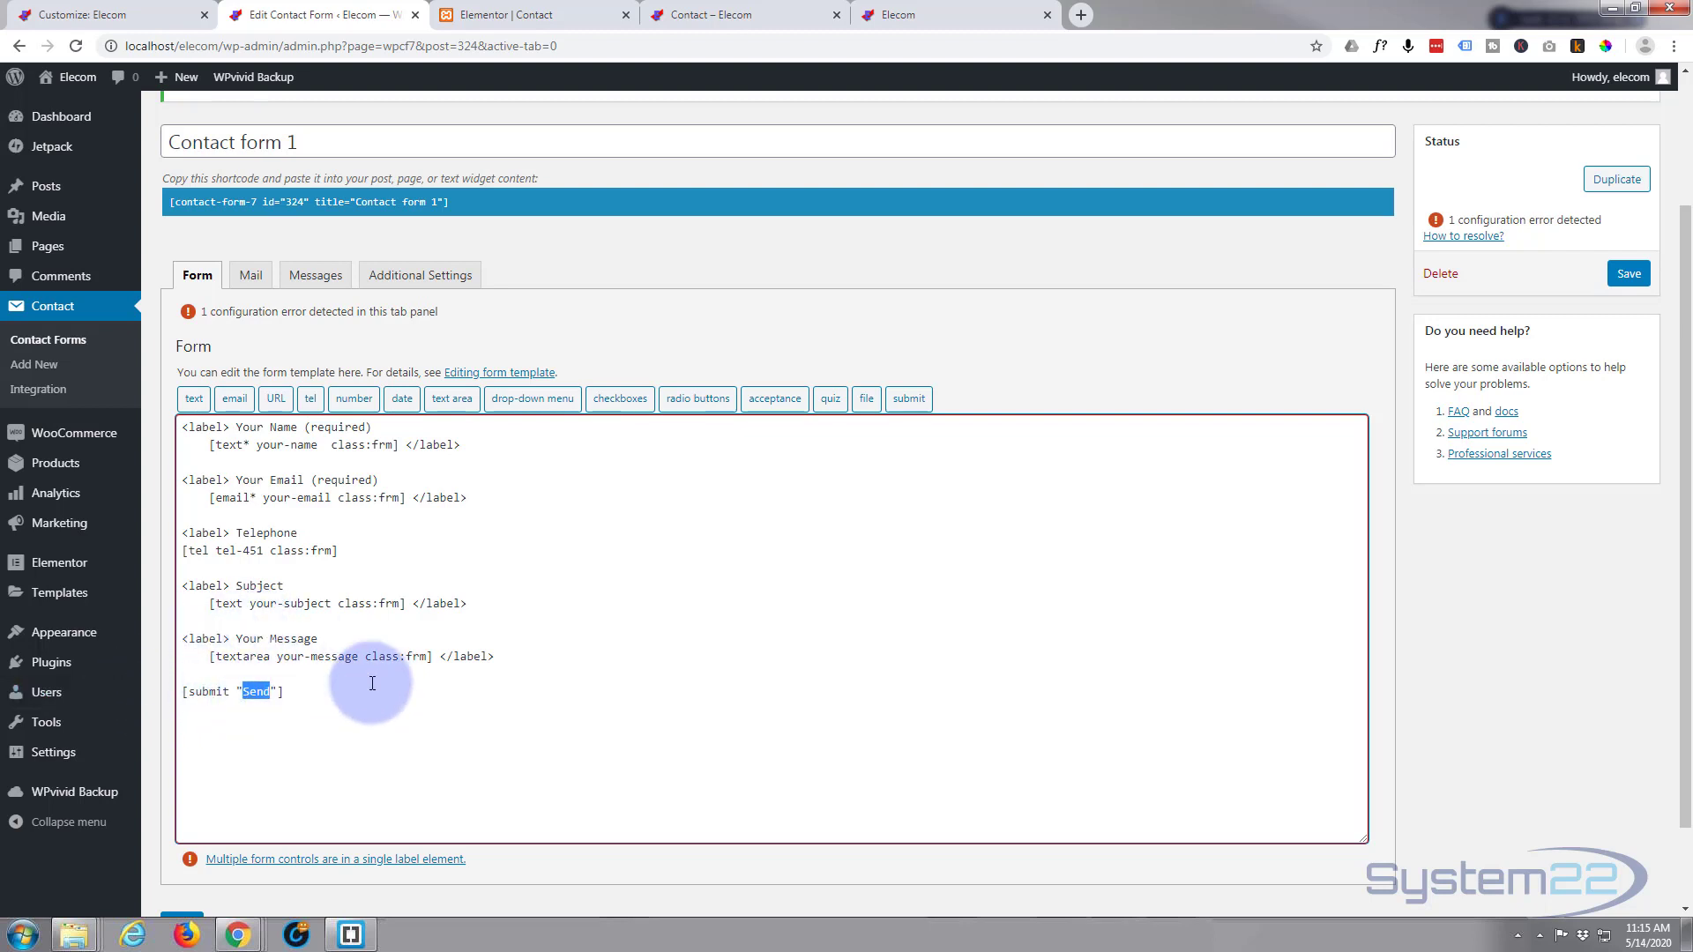
{"action": "type", "text": "Submit"}
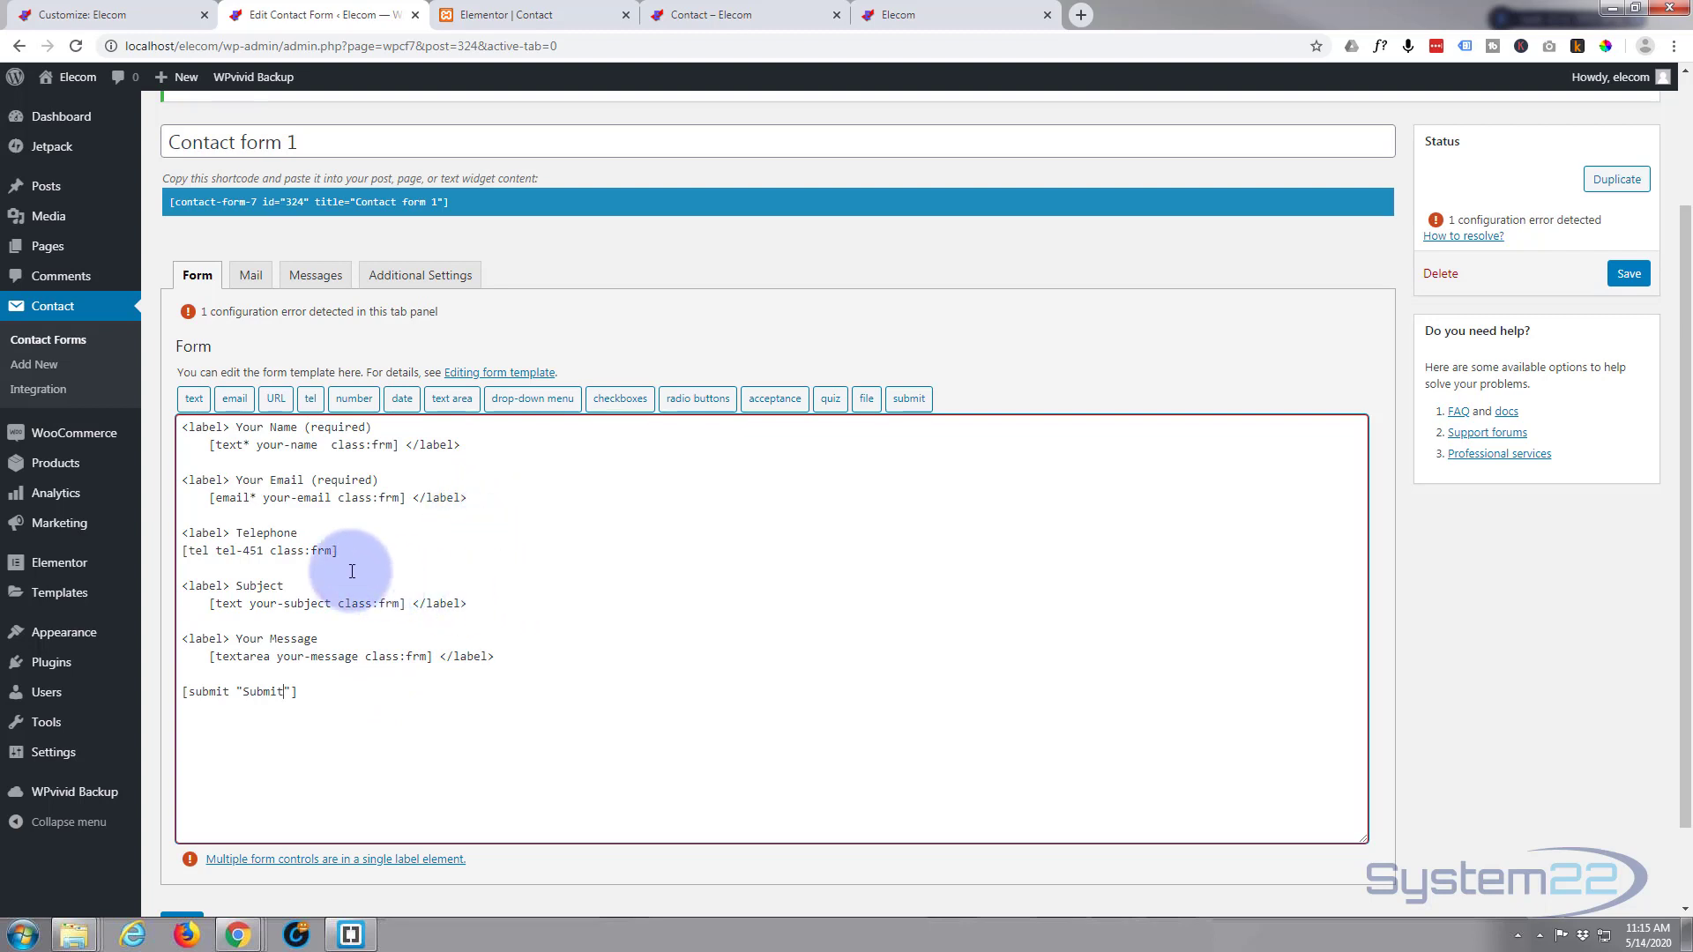
Review the contact form's Mail, Messages and Additional Settings sections
{"action": "left_click", "coordinate": [249, 277]}
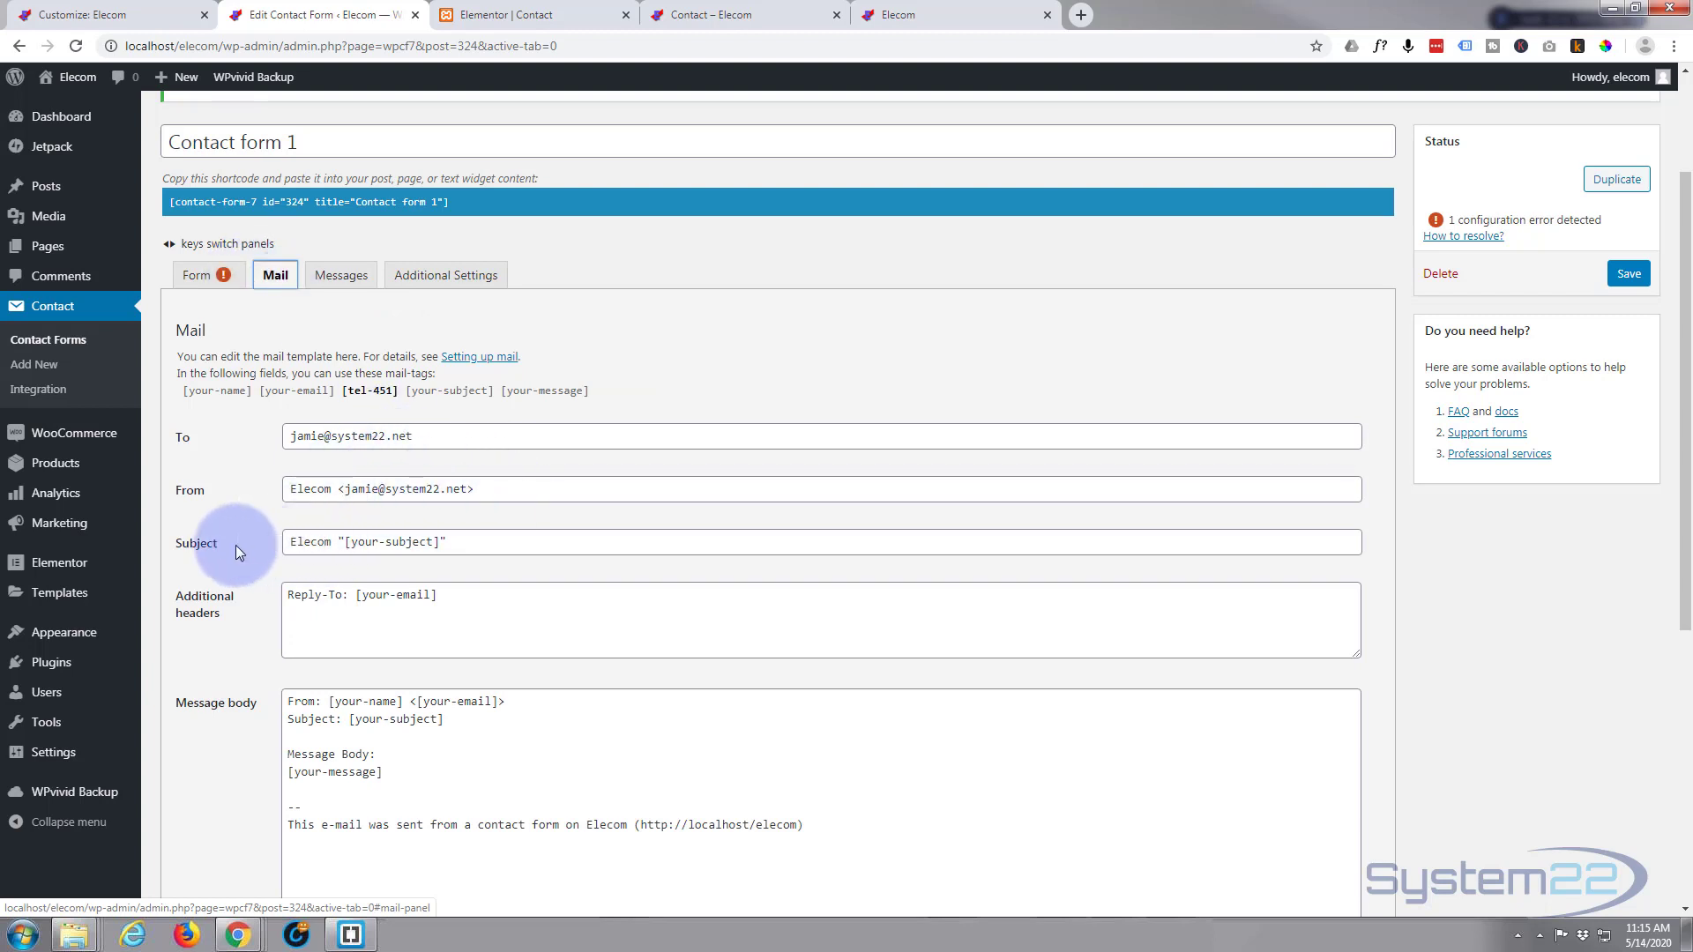
{"action": "left_click", "coordinate": [332, 280]}
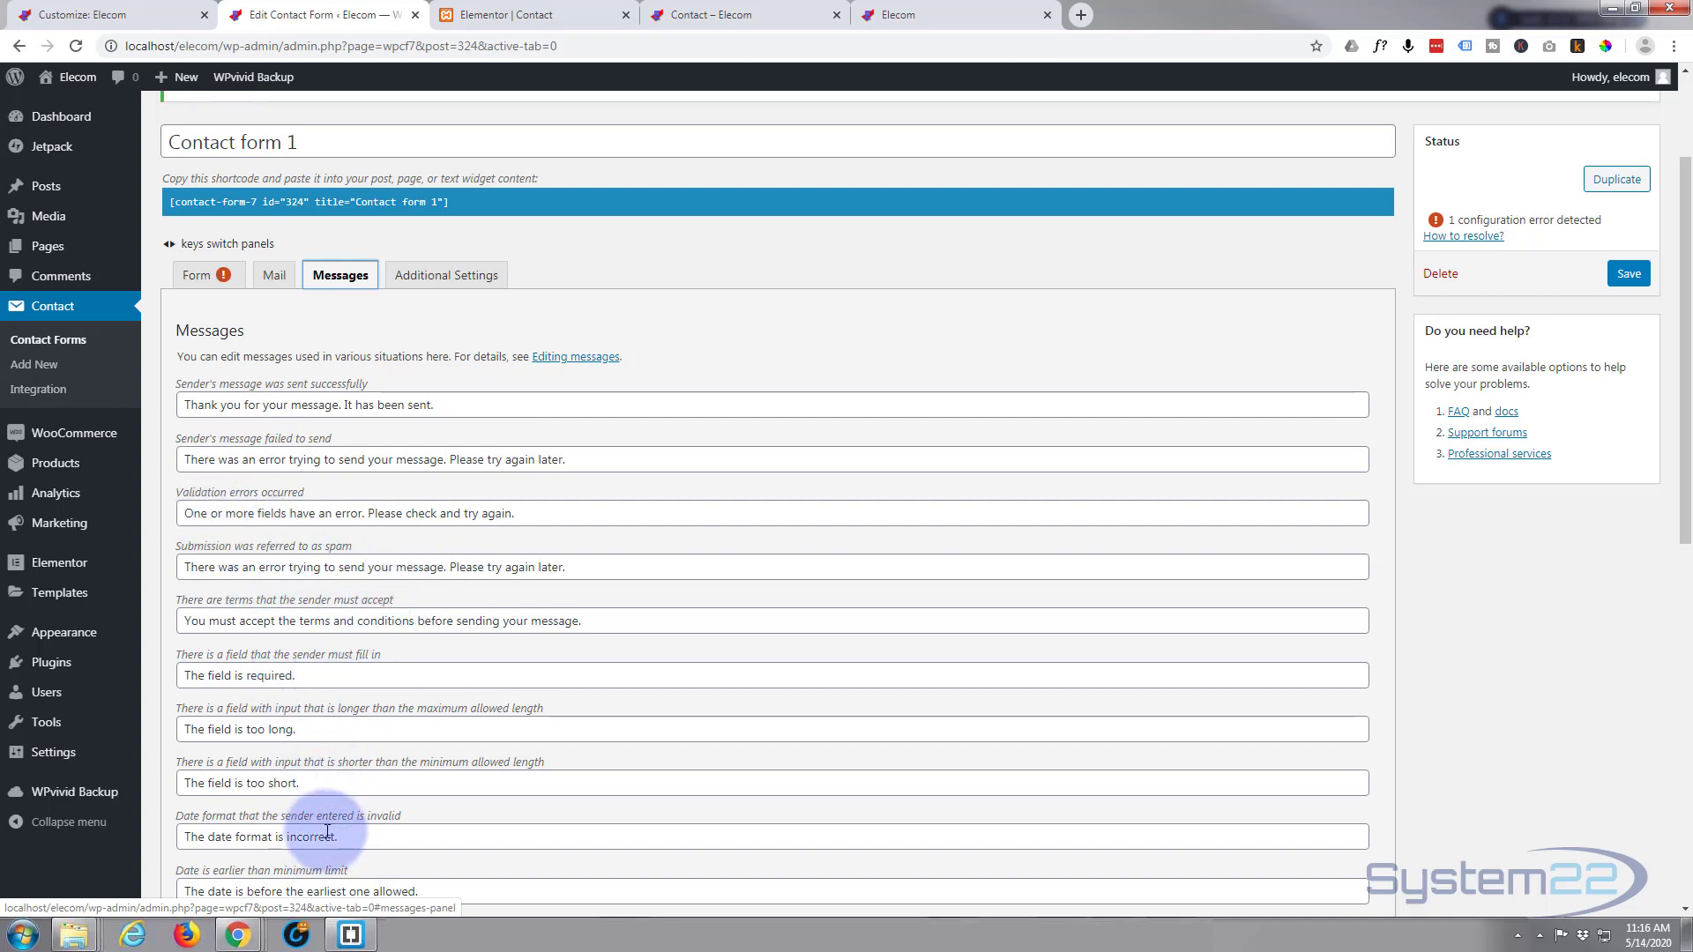
{"action": "scroll", "coordinate": [325, 825], "scroll_direction": "down", "scroll_amount": 2}
{"action": "scroll", "coordinate": [329, 827], "scroll_direction": "up", "scroll_amount": 4}
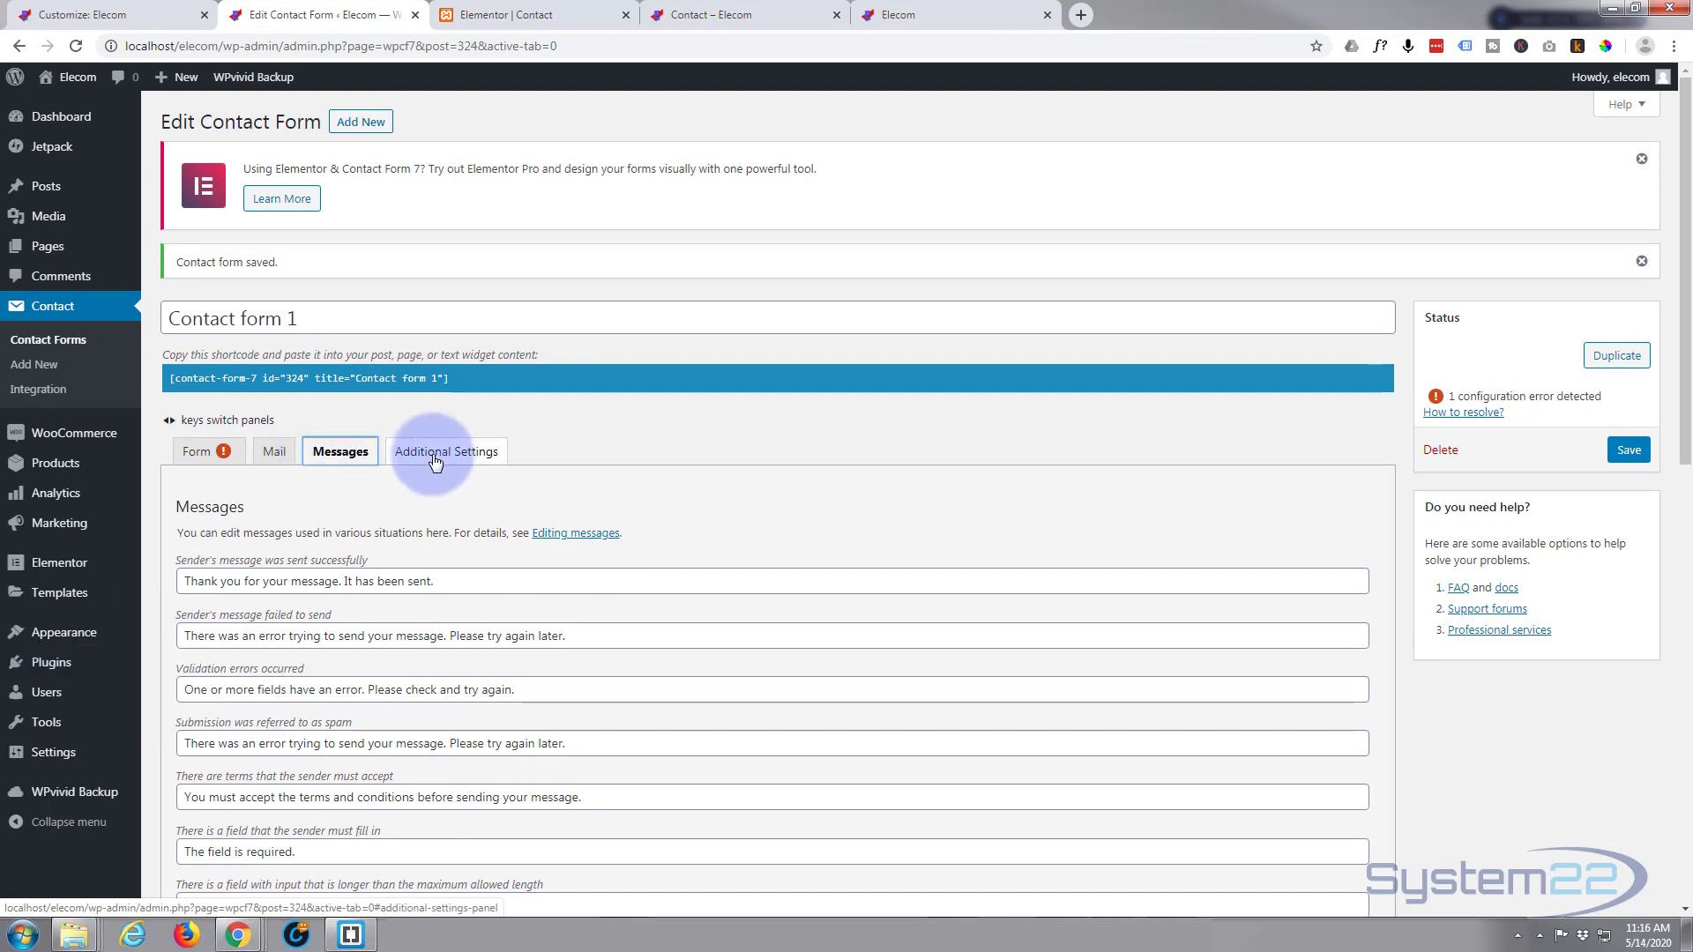
{"action": "left_click", "coordinate": [439, 454]}
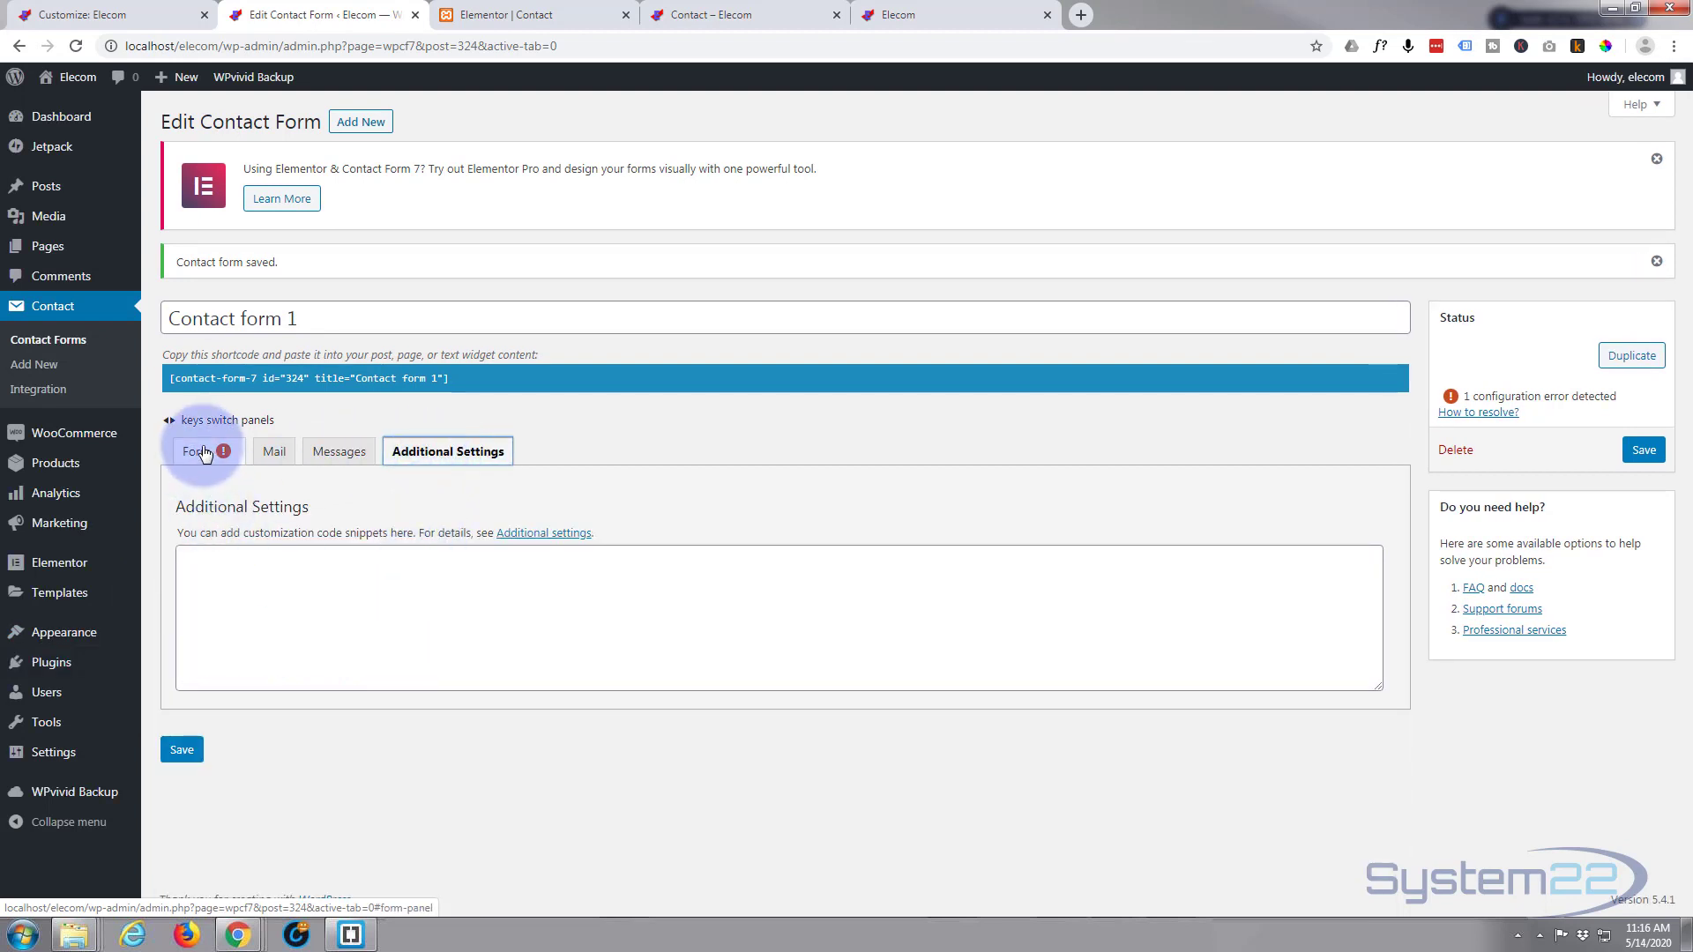
Add the closing </label> tag after [tel tel-451 class:frm] in the form template and save the contact form
{"action": "left_click", "coordinate": [199, 452]}
{"action": "scroll", "coordinate": [216, 490], "scroll_direction": "down", "scroll_amount": 2}
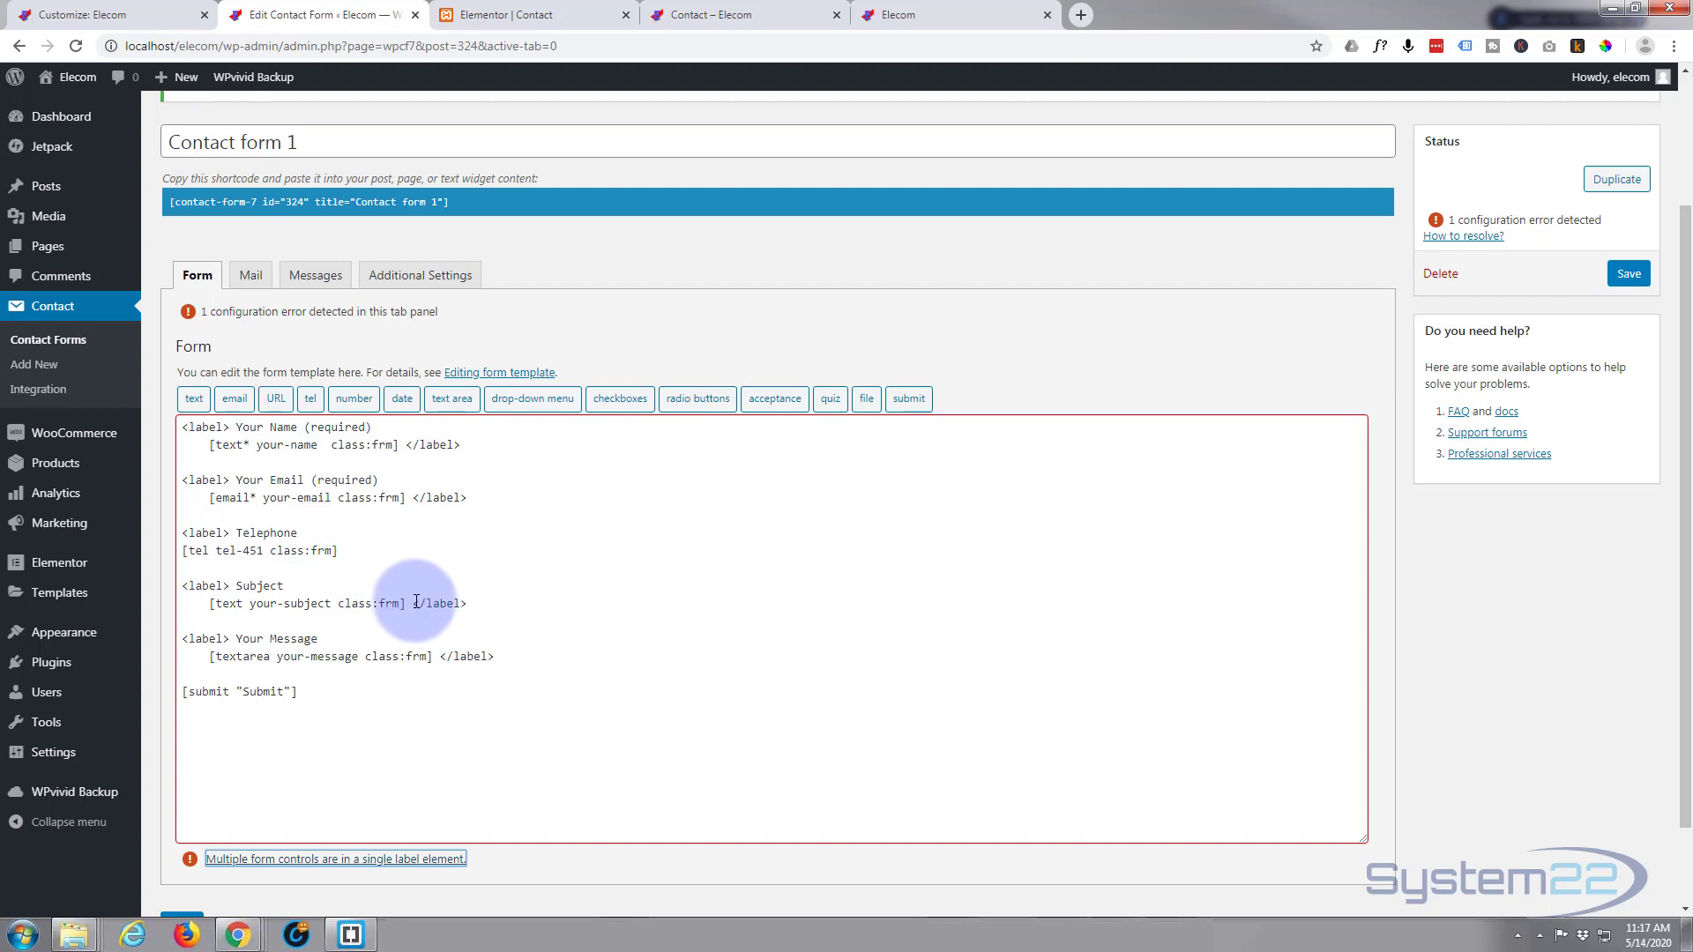
{"action": "left_click_drag", "start_coordinate": [412, 604], "coordinate": [472, 600]}
{"action": "key", "text": "ctrl+c"}
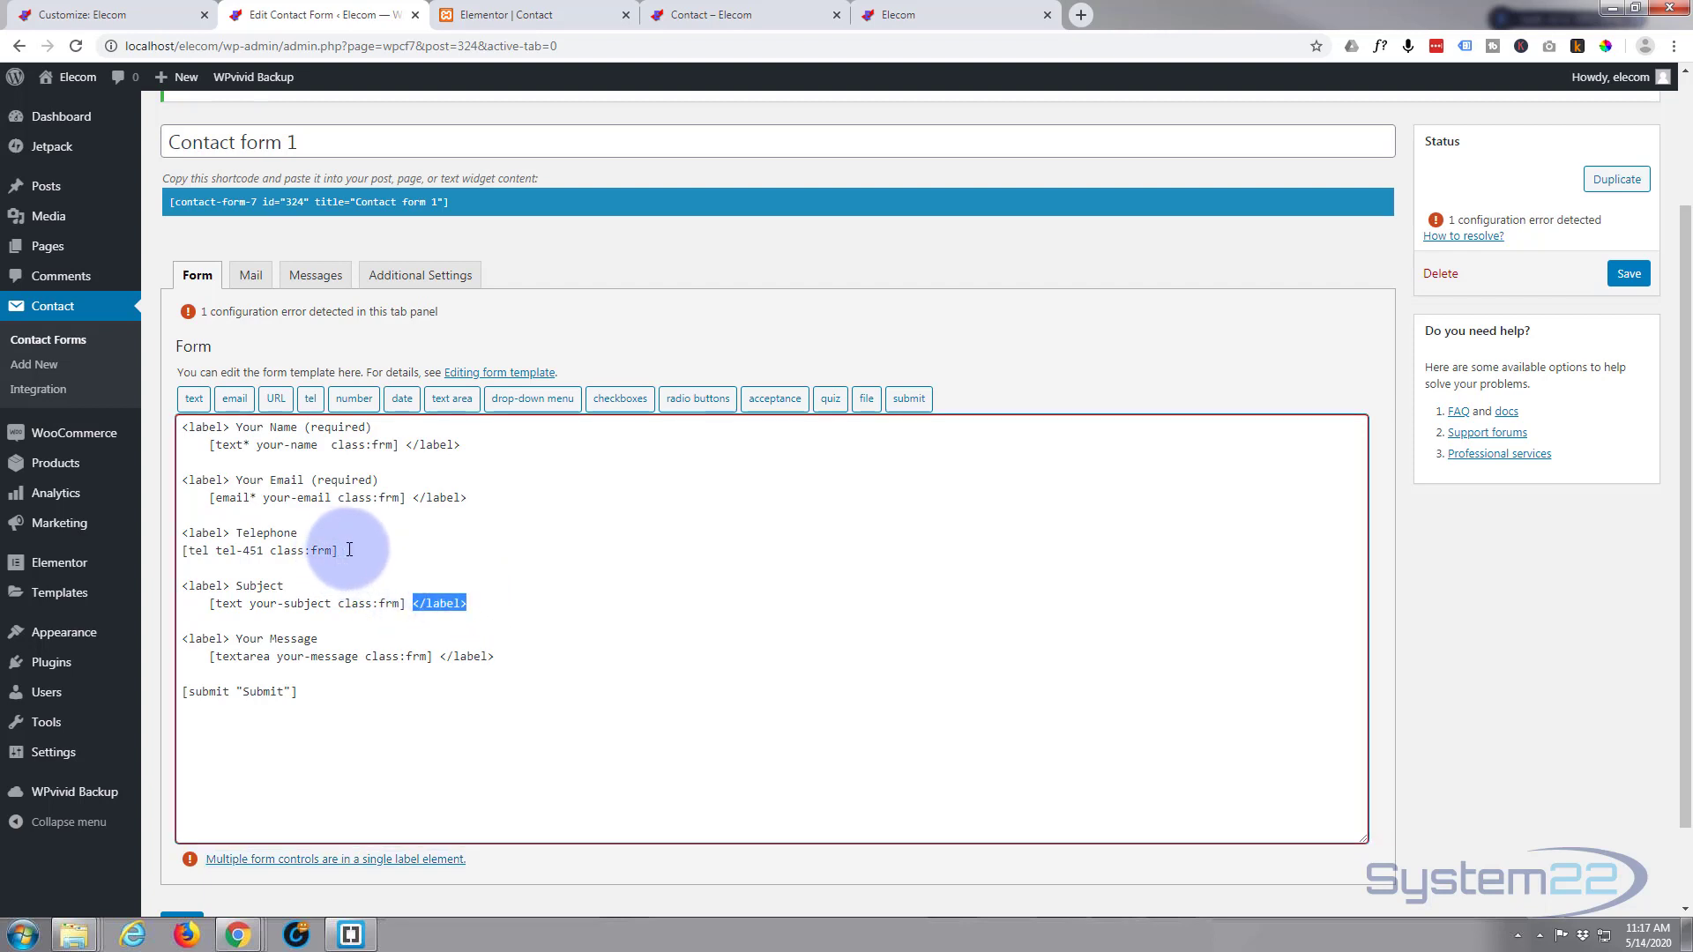
{"action": "left_click", "coordinate": [423, 556]}
{"action": "key", "text": "ctrl+v"}
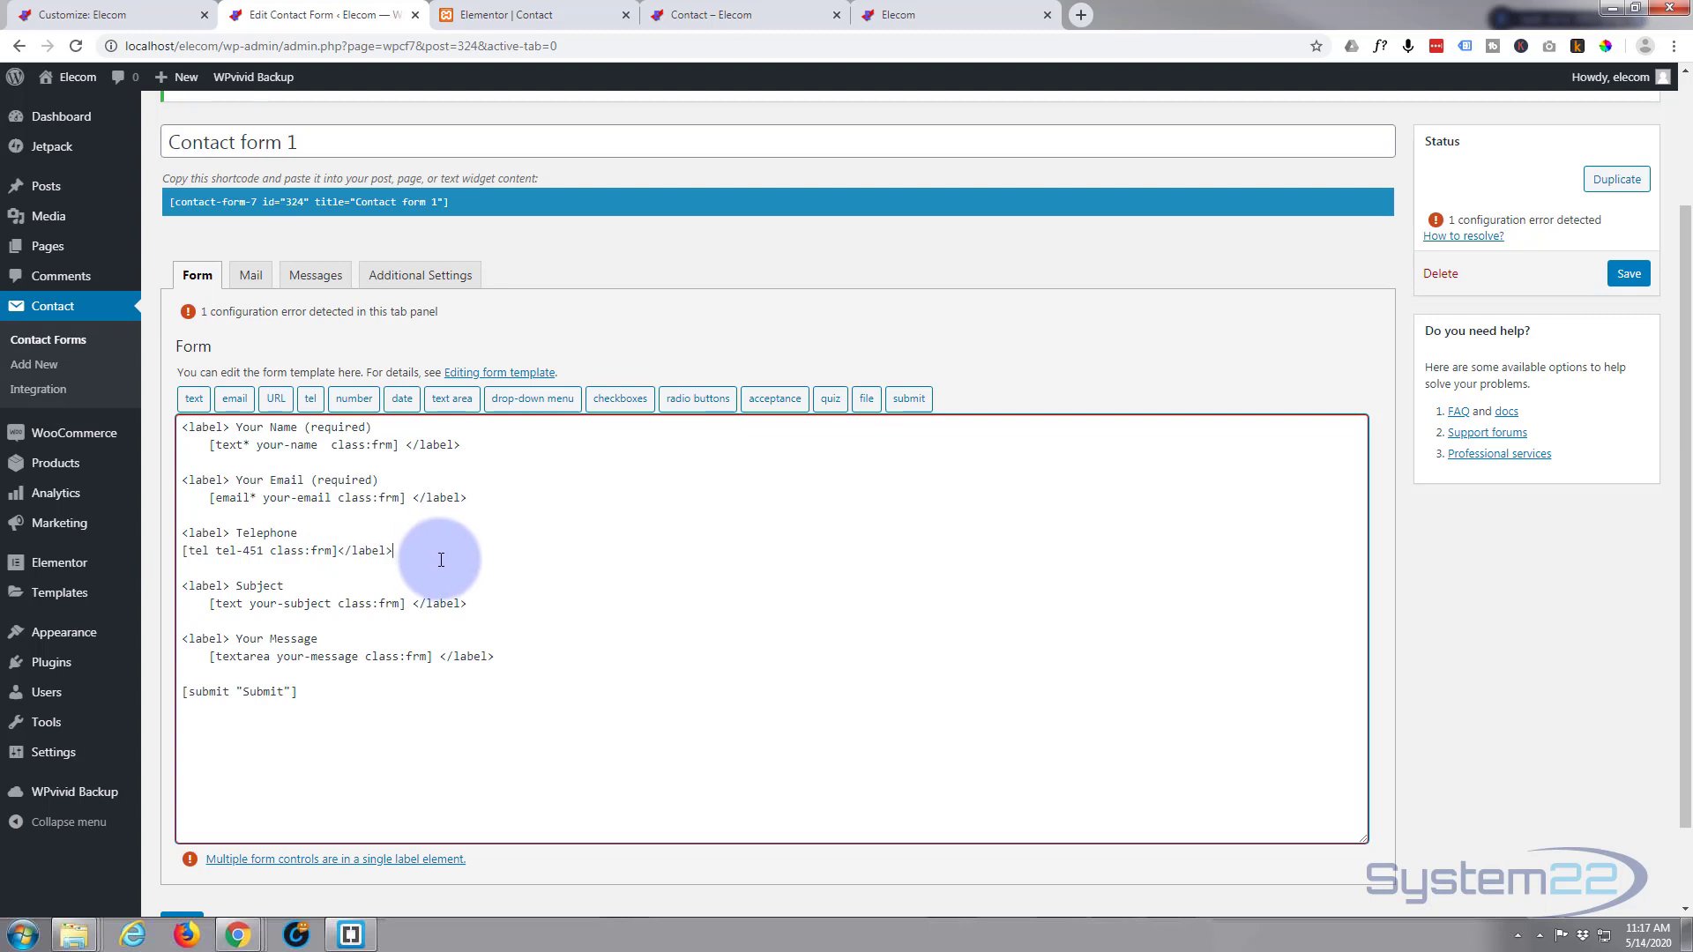
{"action": "left_click", "coordinate": [1629, 274]}
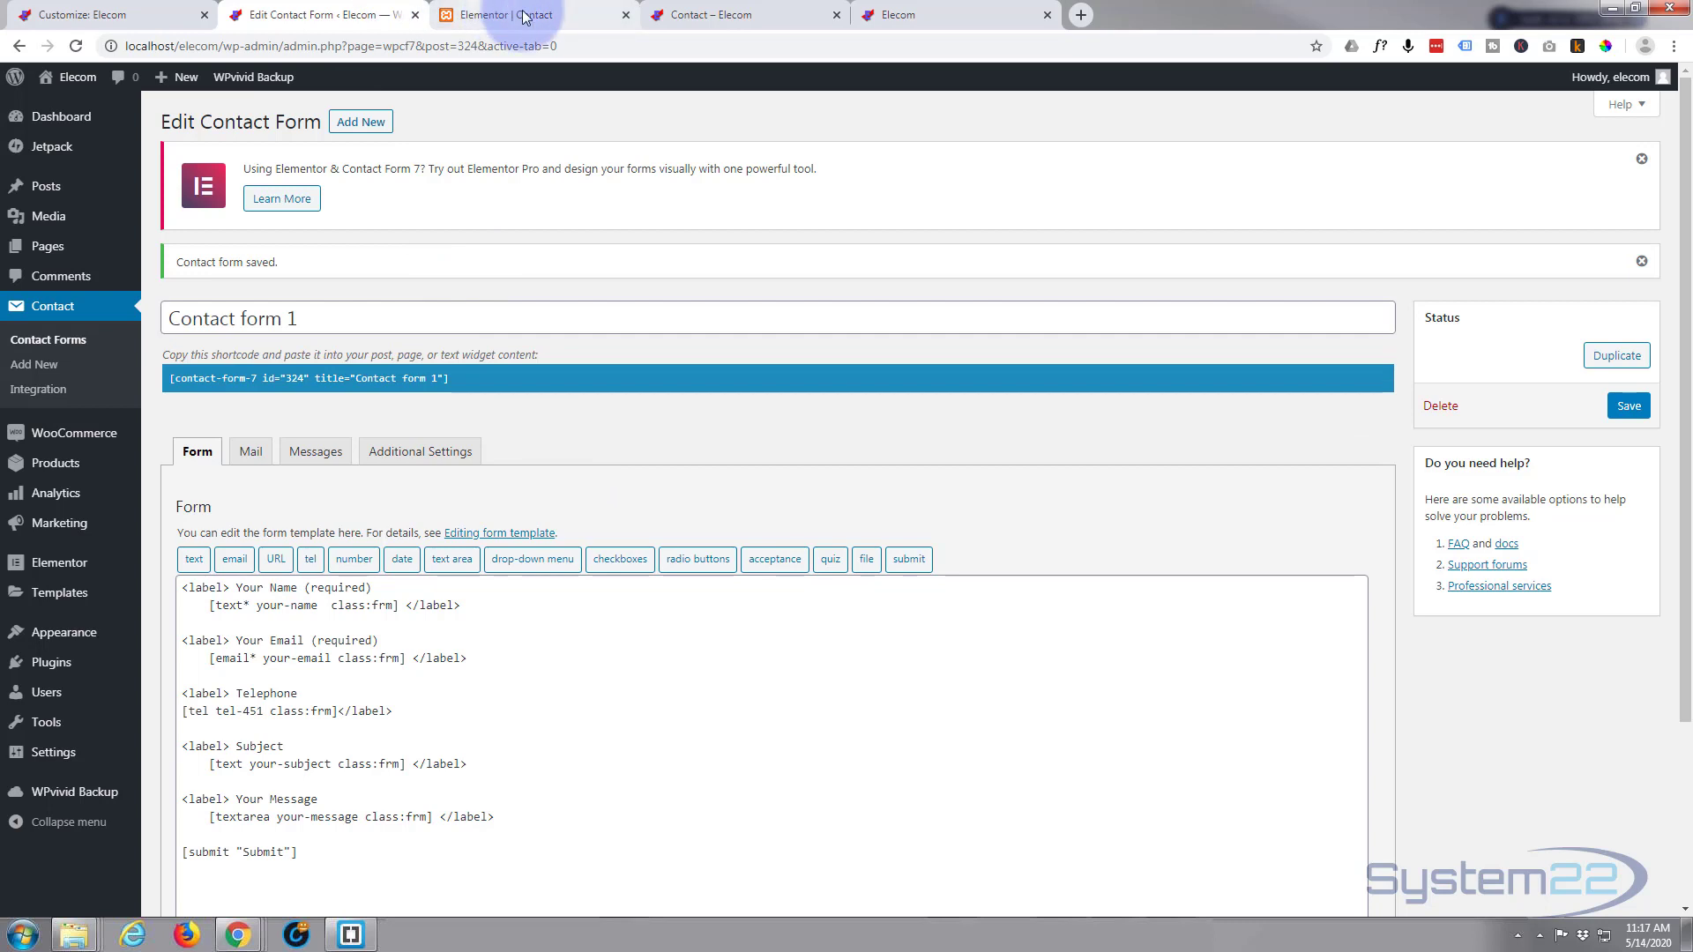
Reload the Contact page and check the submit button's label, the fields' focus state and the overall page layout
{"action": "left_click", "coordinate": [687, 17]}
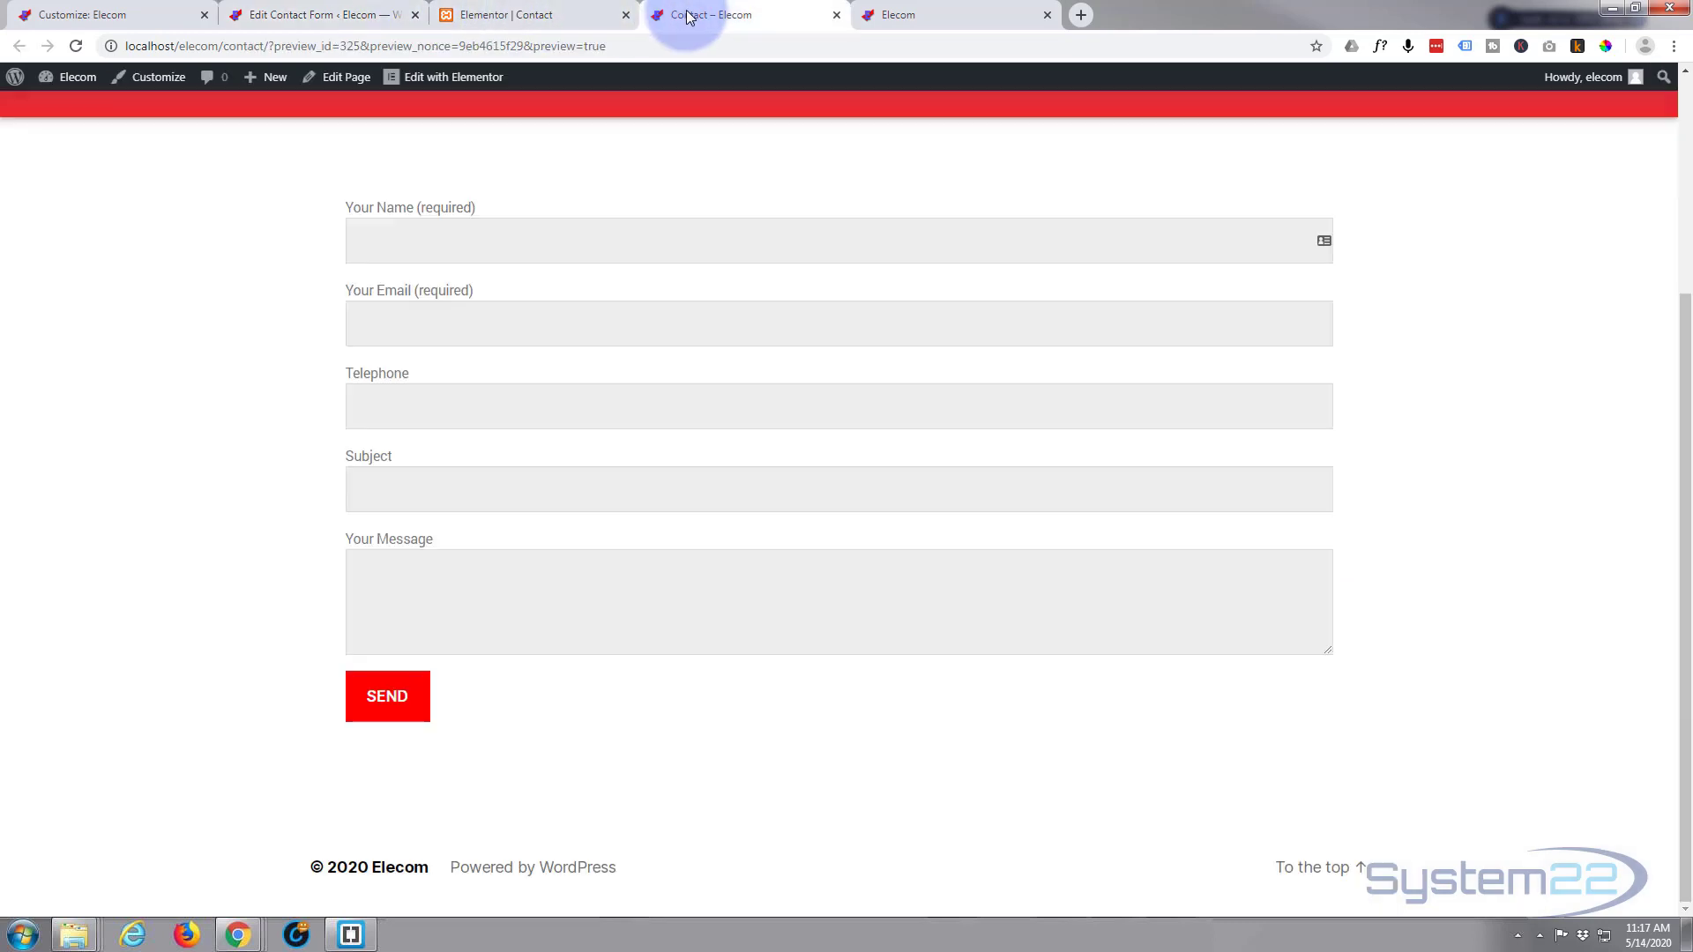
{"action": "left_click", "coordinate": [74, 50]}
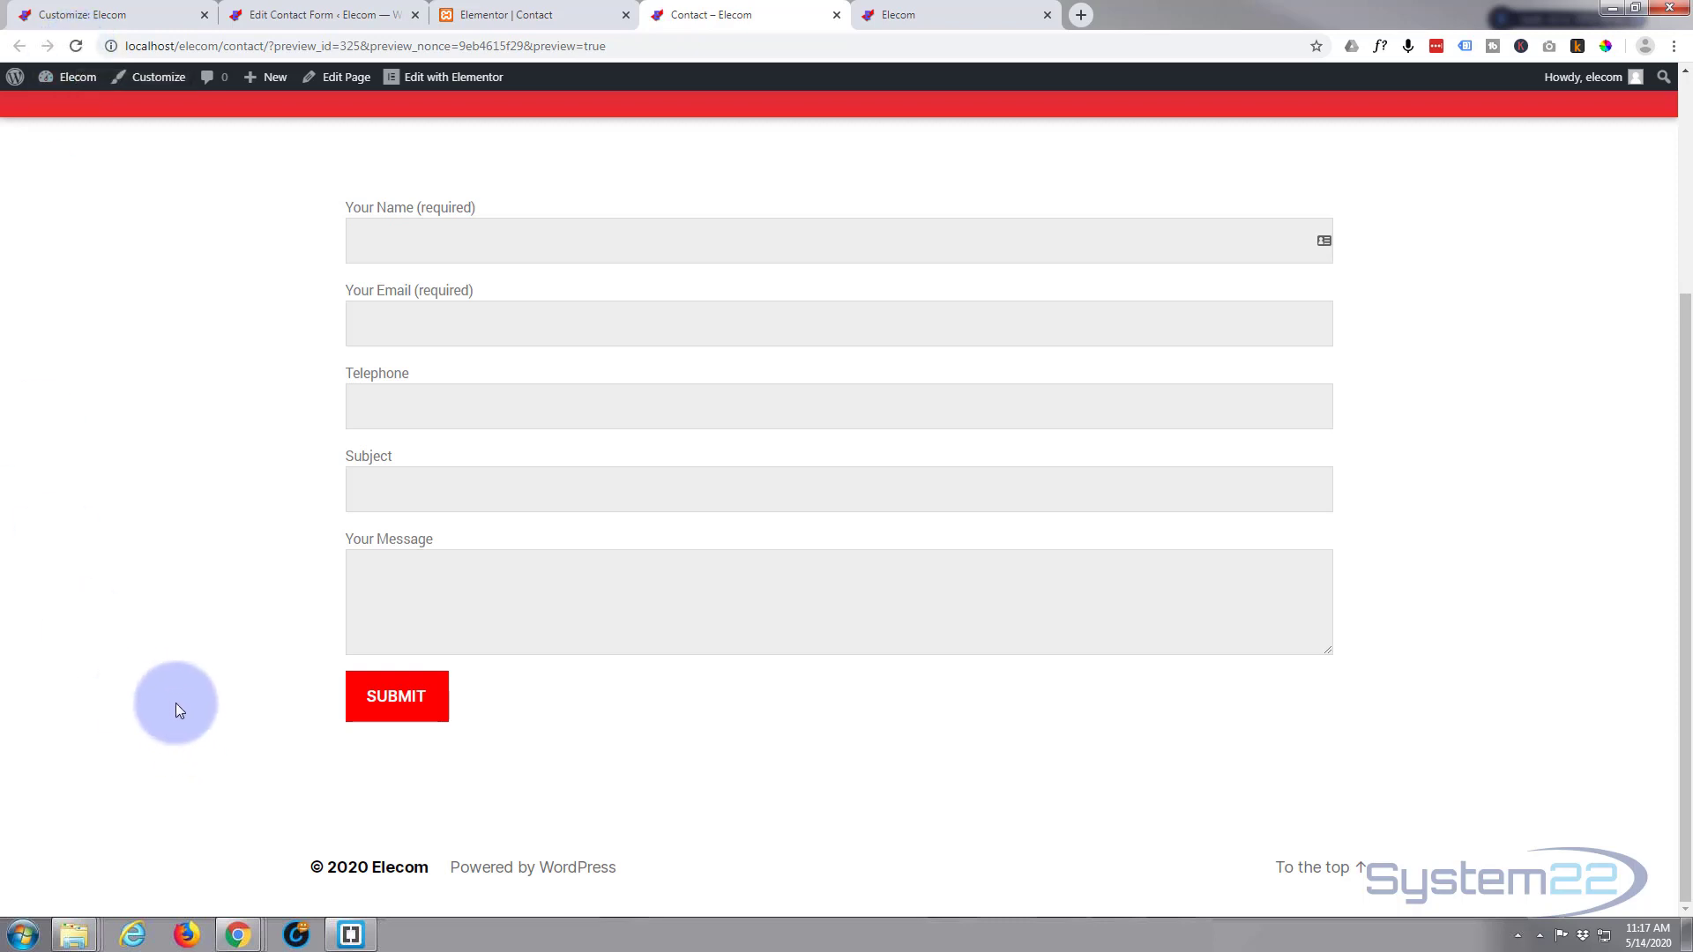
{"action": "left_click", "coordinate": [392, 592]}
{"action": "left_click", "coordinate": [388, 485]}
{"action": "left_click", "coordinate": [396, 422]}
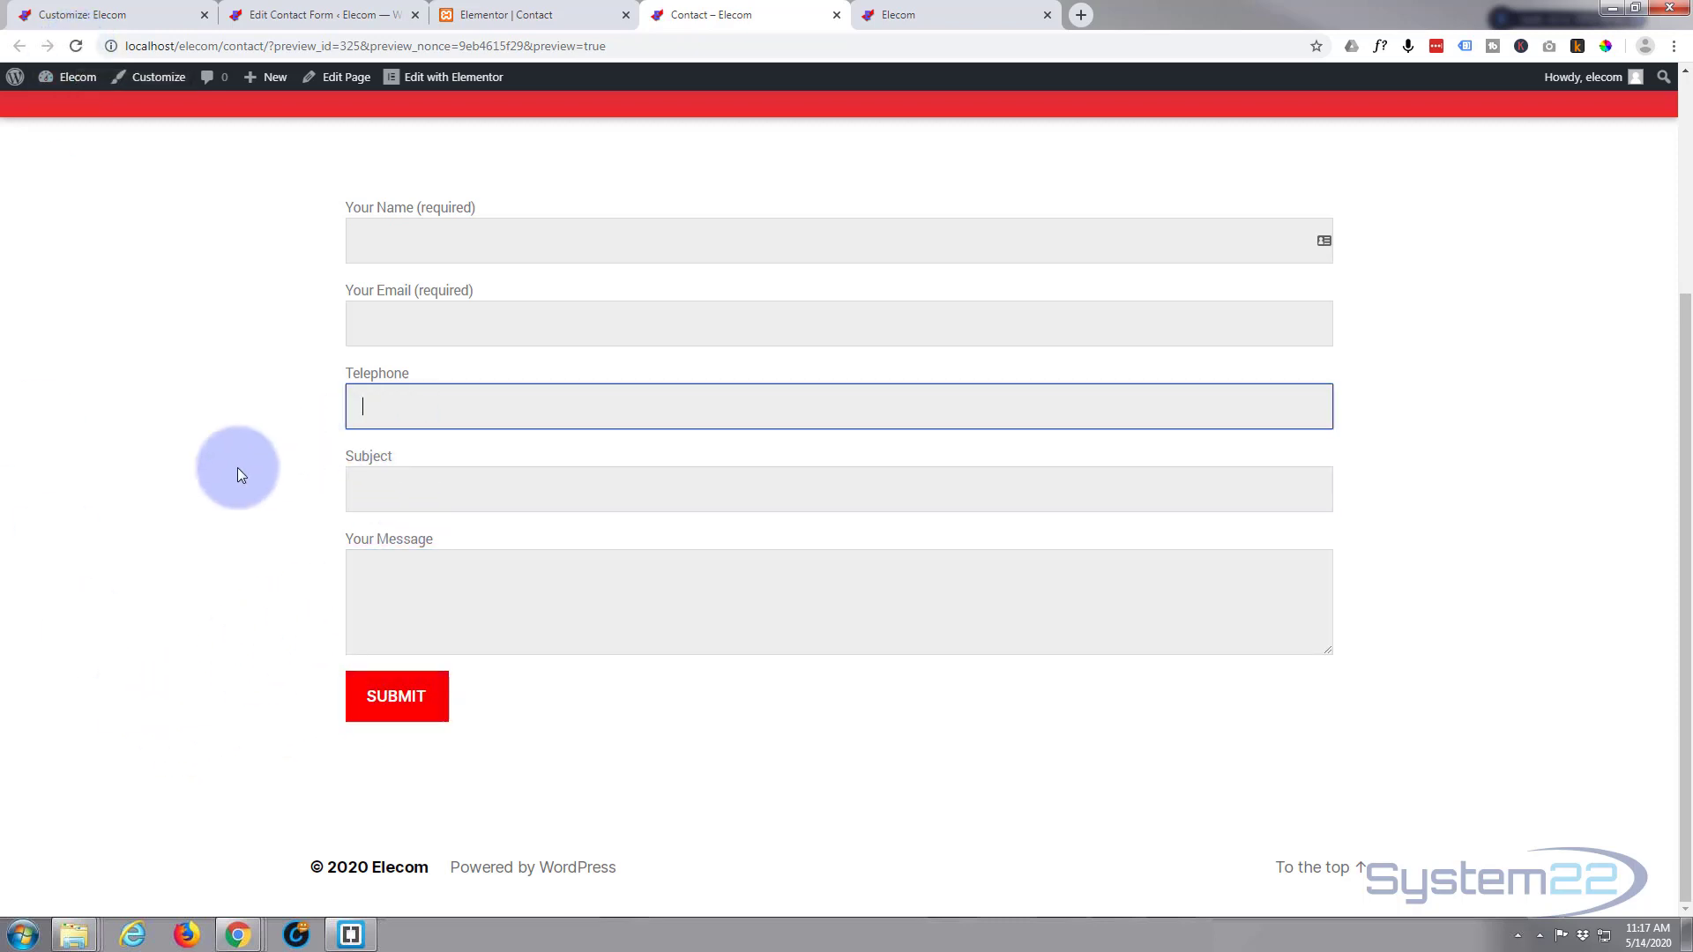
{"action": "scroll", "coordinate": [238, 468], "scroll_direction": "up", "scroll_amount": 3}
{"action": "scroll", "coordinate": [238, 468], "scroll_direction": "down", "scroll_amount": 3}
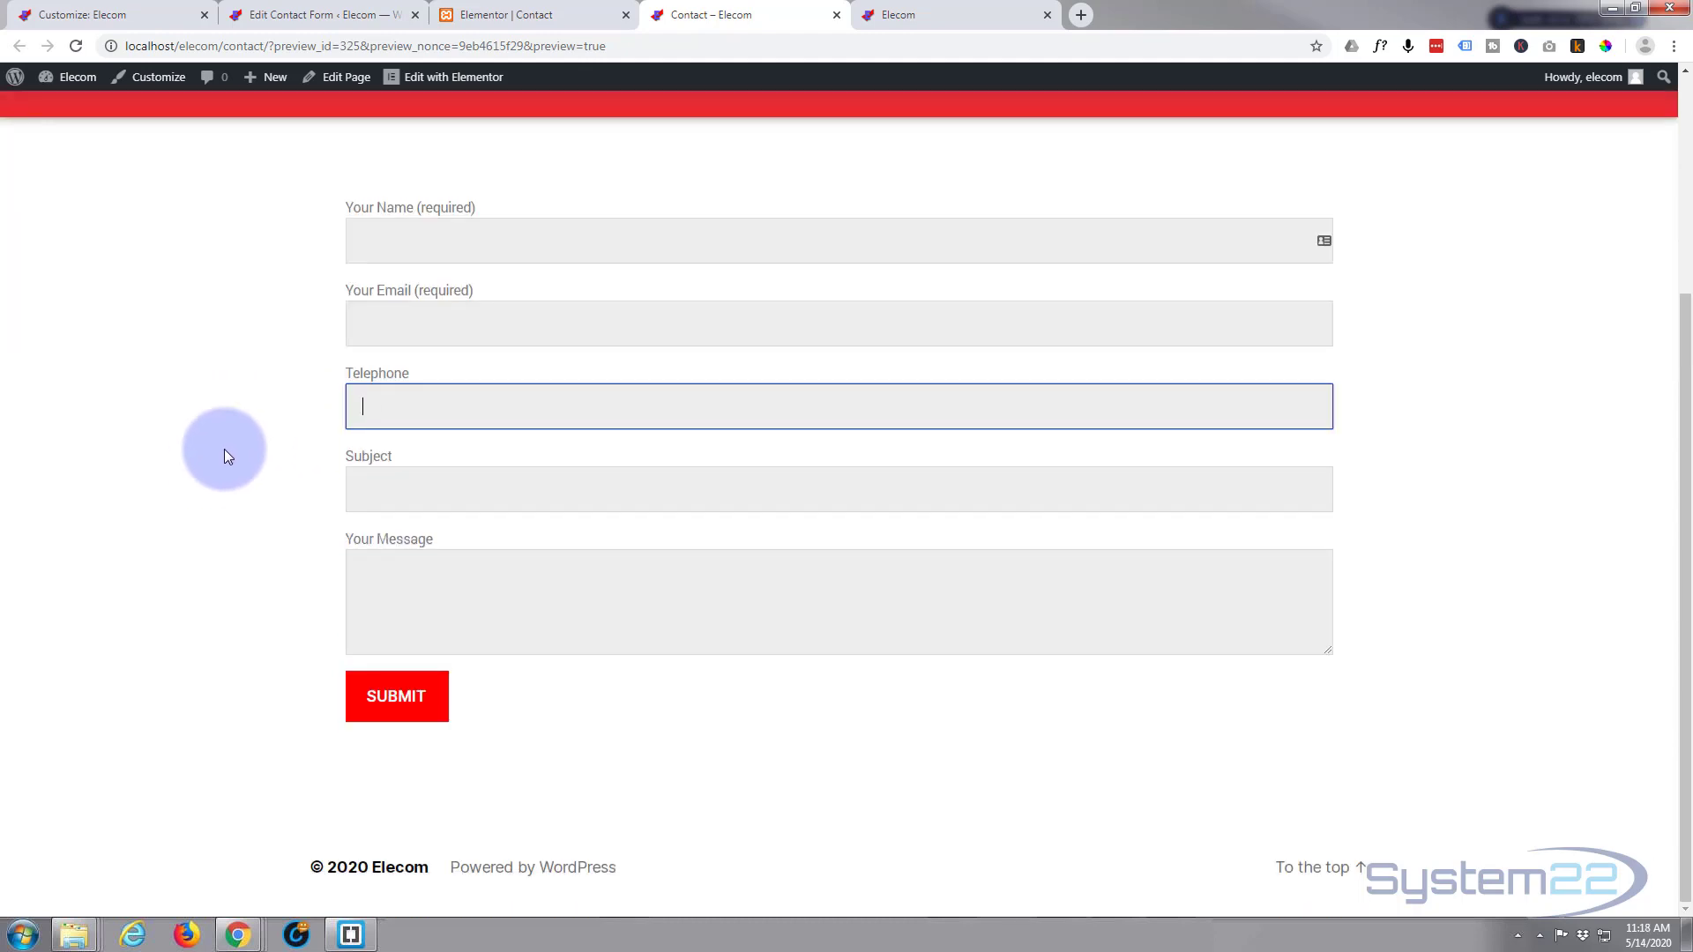
{"action": "scroll", "coordinate": [693, 207], "scroll_direction": "up", "scroll_amount": 3}
{"action": "scroll", "coordinate": [694, 207], "scroll_direction": "down", "scroll_amount": 3}
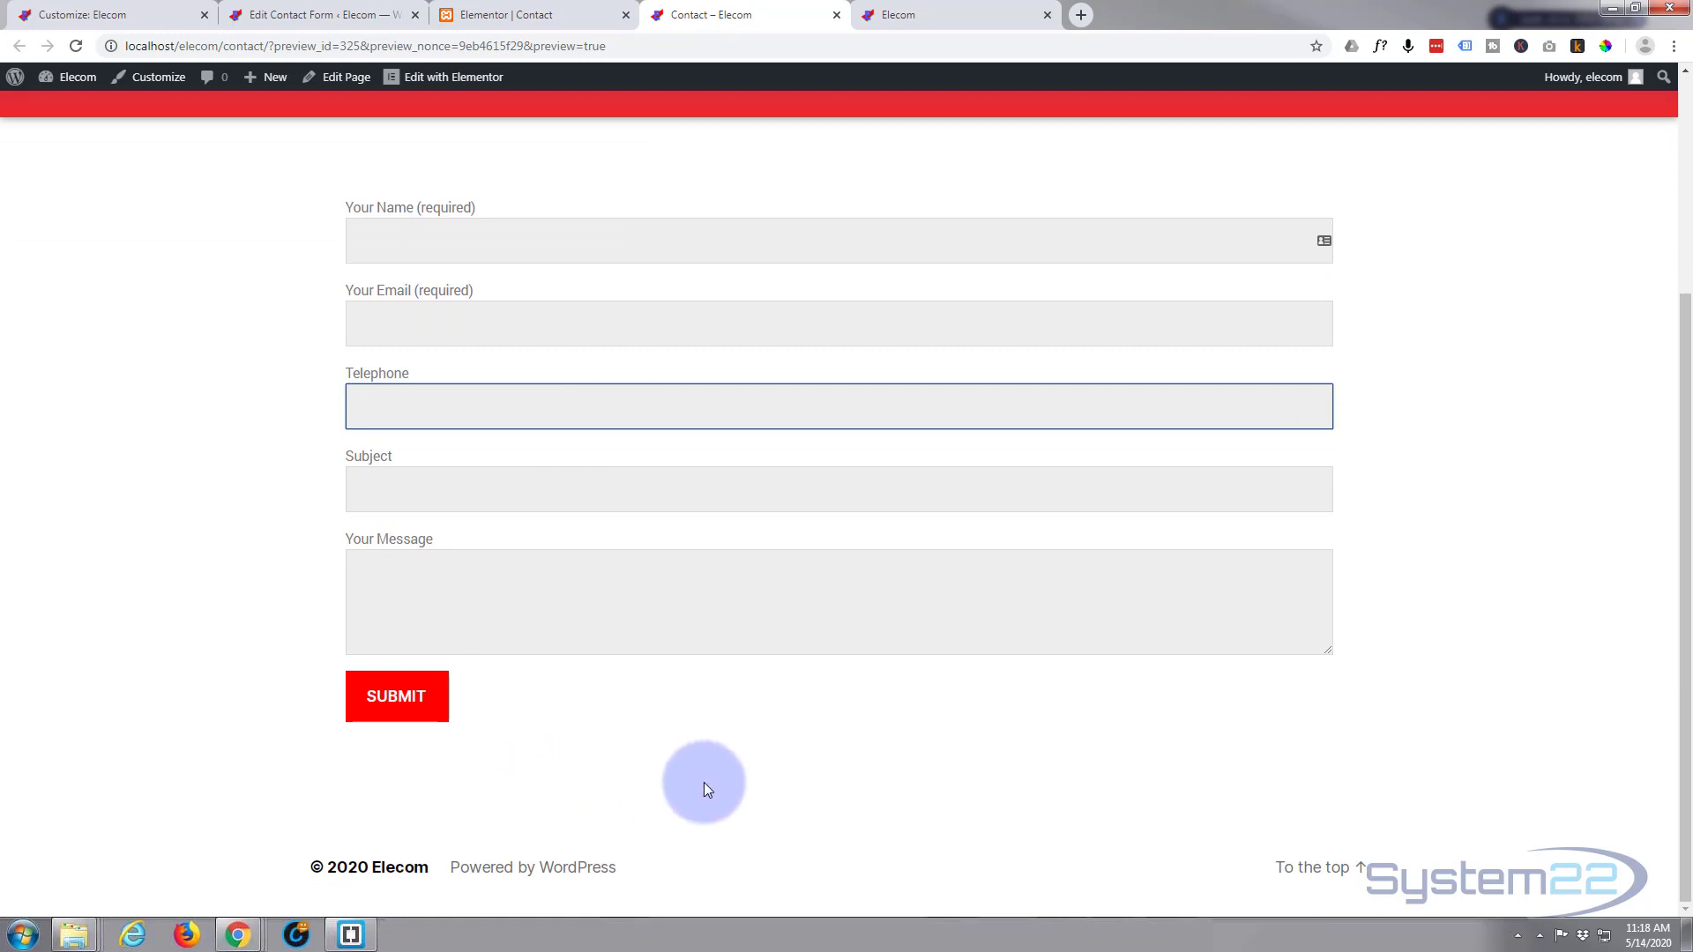
{"action": "scroll", "coordinate": [704, 781], "scroll_direction": "up", "scroll_amount": 3}
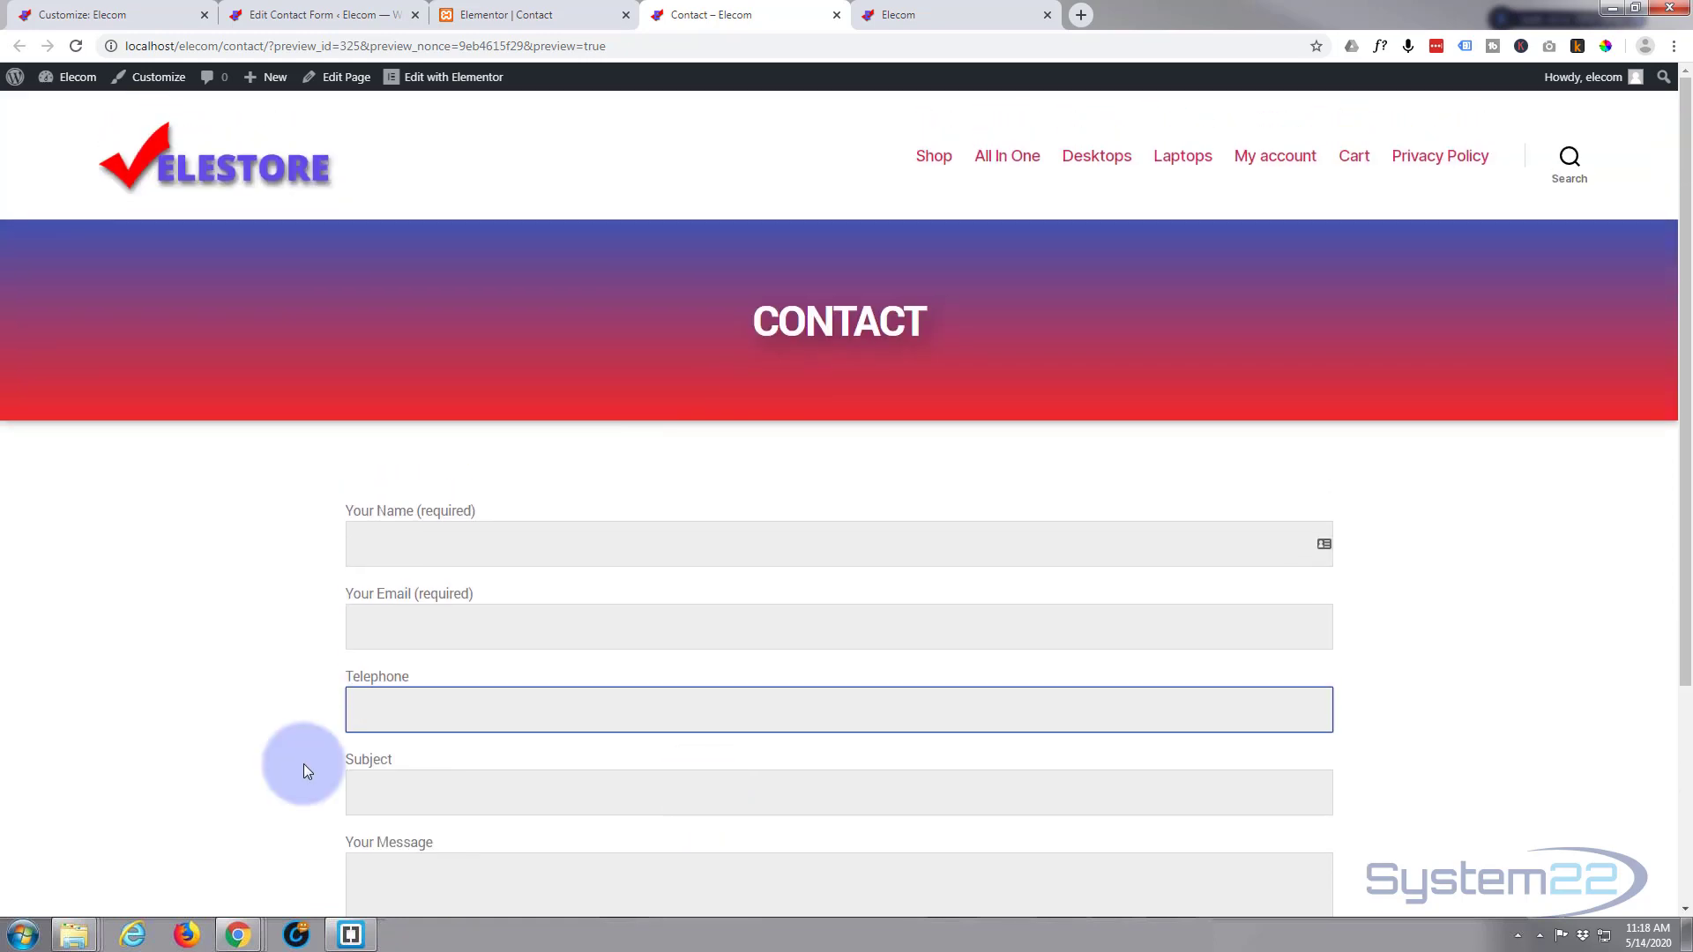